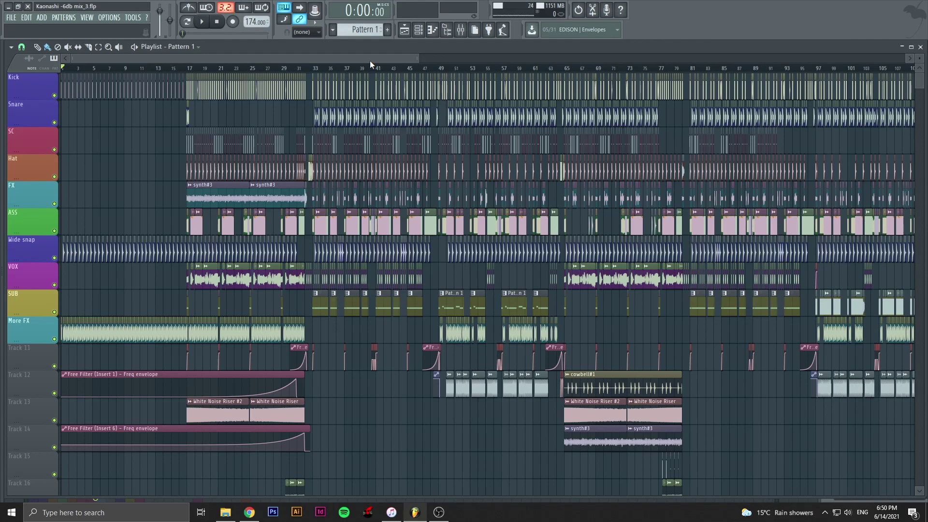
Step: Play the arrangement from the beginning and stop playback after listening
key(space)
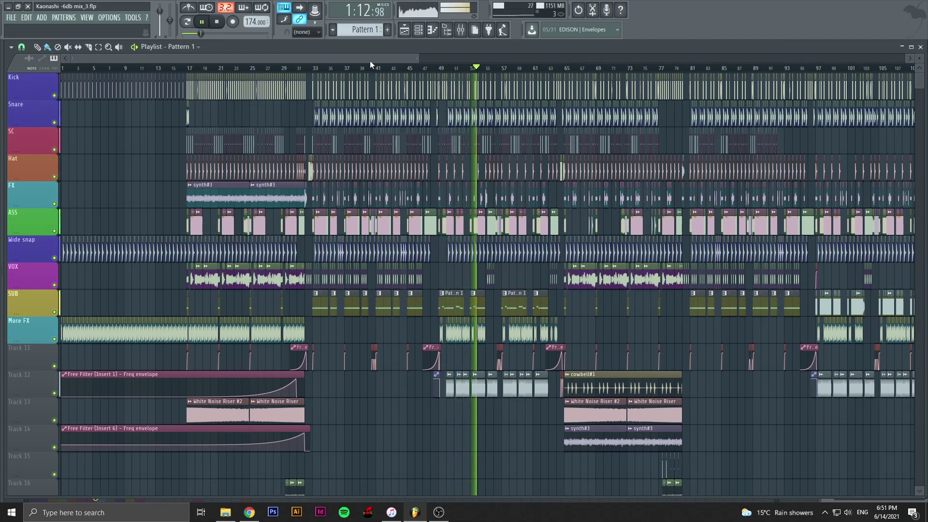
click(219, 24)
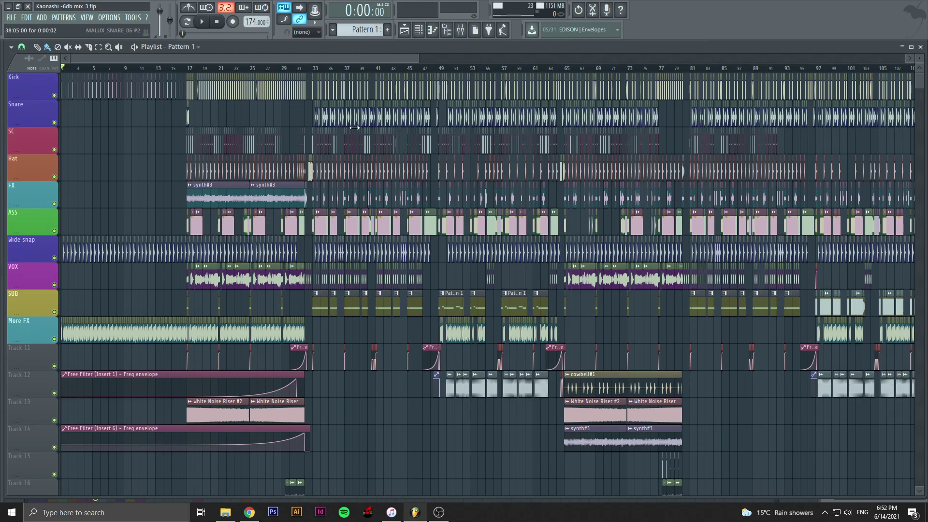
Step: Examine the playlist arrangement around the first drop at bar 33
scroll(274, 125, up, 3)
scroll(274, 125, up, 2)
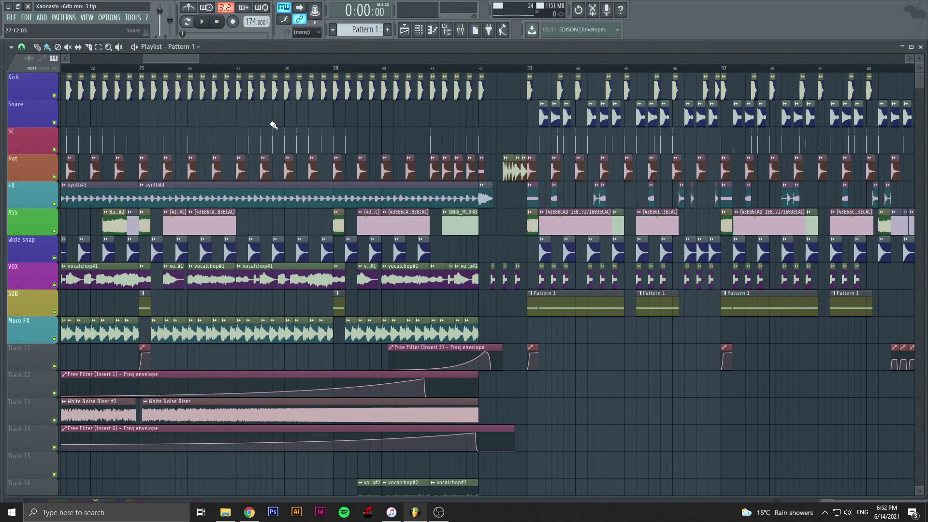
drag(180, 57, 212, 62)
scroll(179, 135, down, 3)
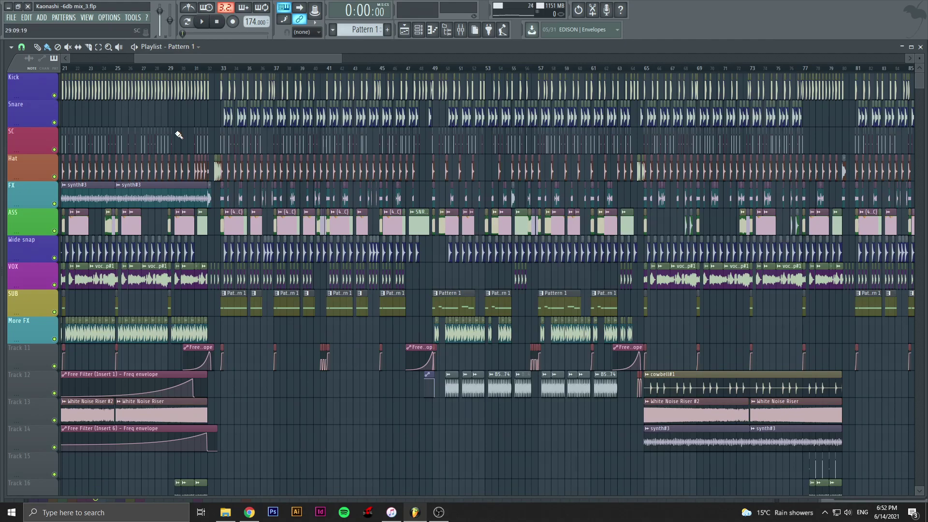
scroll(178, 135, up, 3)
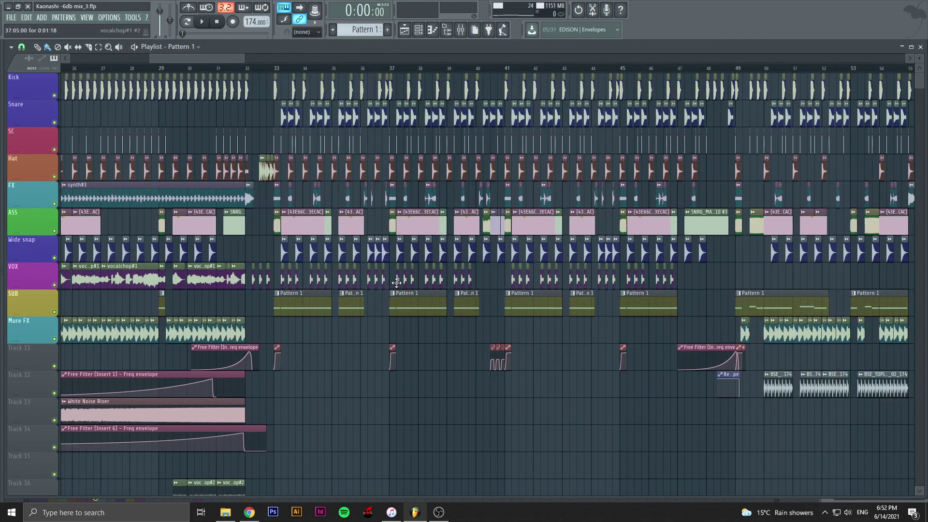
scroll(396, 283, down, 1)
scroll(397, 284, up, 1)
ctrl+scroll(483, 279, down, 4)
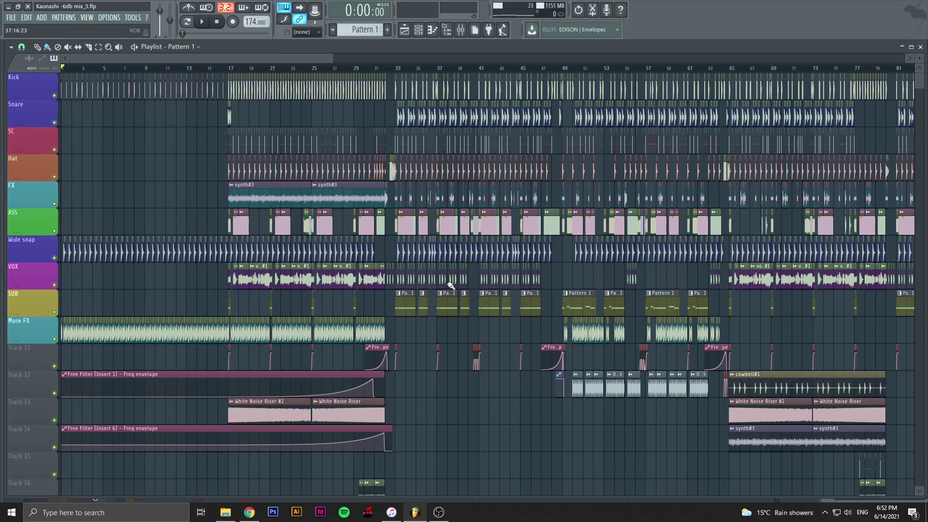
ctrl+scroll(416, 283, up, 4)
drag(217, 57, 195, 60)
ctrl+scroll(445, 144, down, 3)
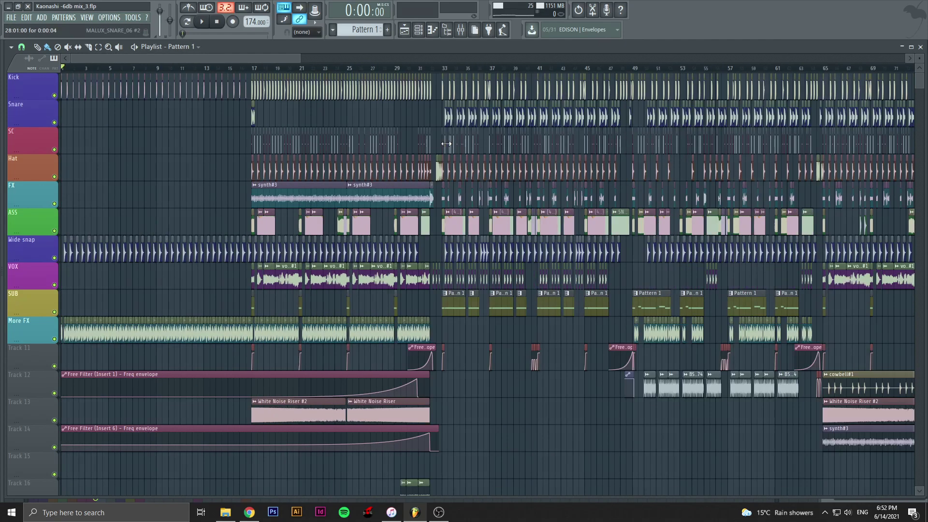
ctrl+scroll(444, 144, up, 5)
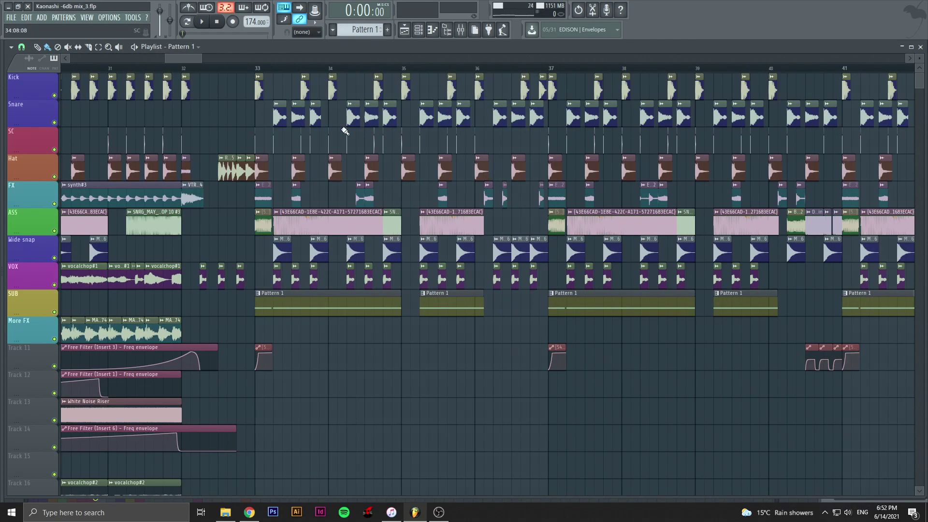
Step: Inspect the sampler settings of the kick clip at bar 33
double_click(258, 93)
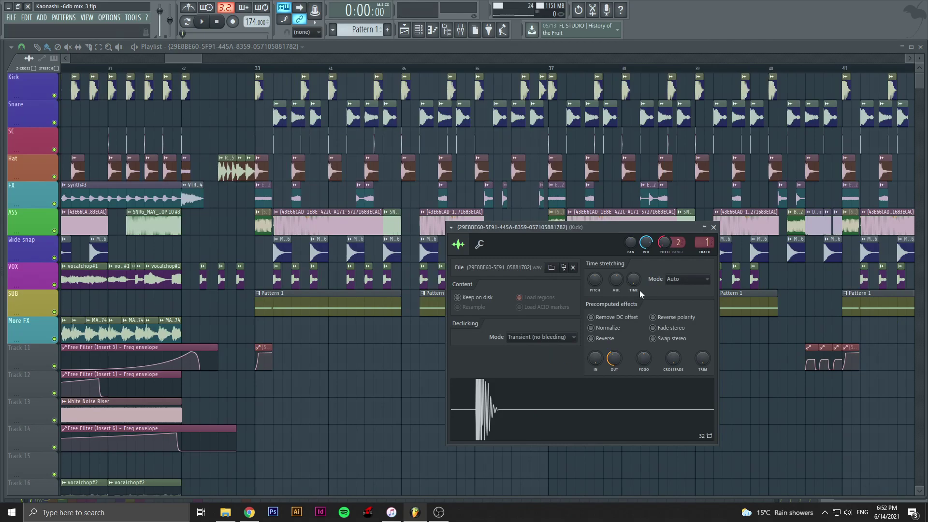
click(713, 227)
drag(194, 58, 169, 63)
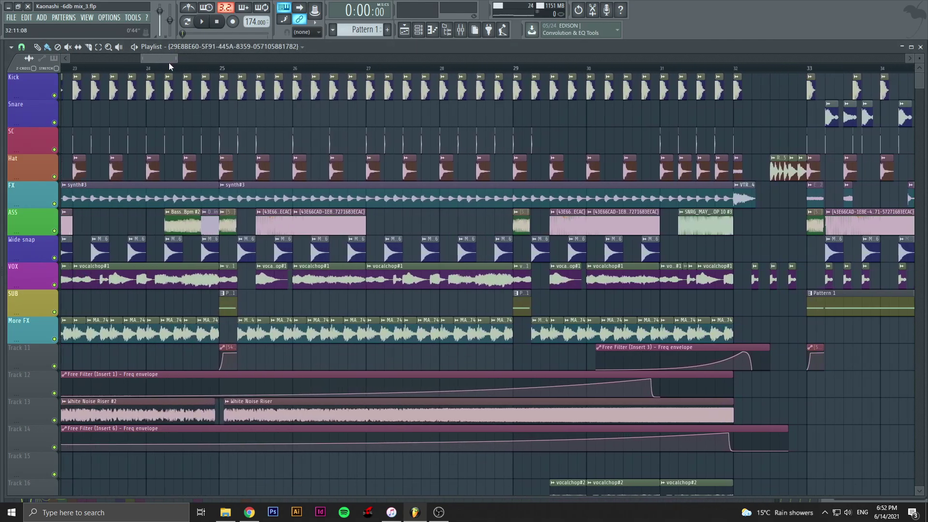
scroll(183, 67, down, 5)
double_click(310, 86)
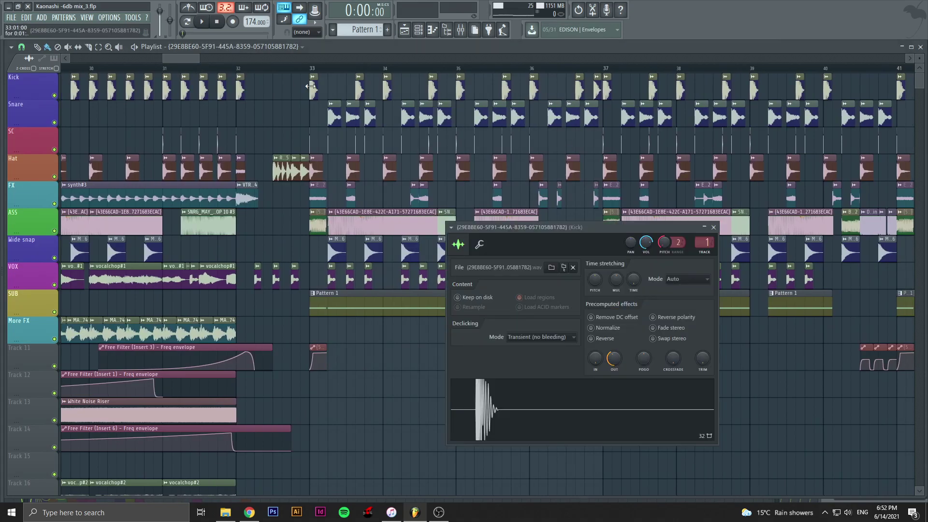
click(714, 227)
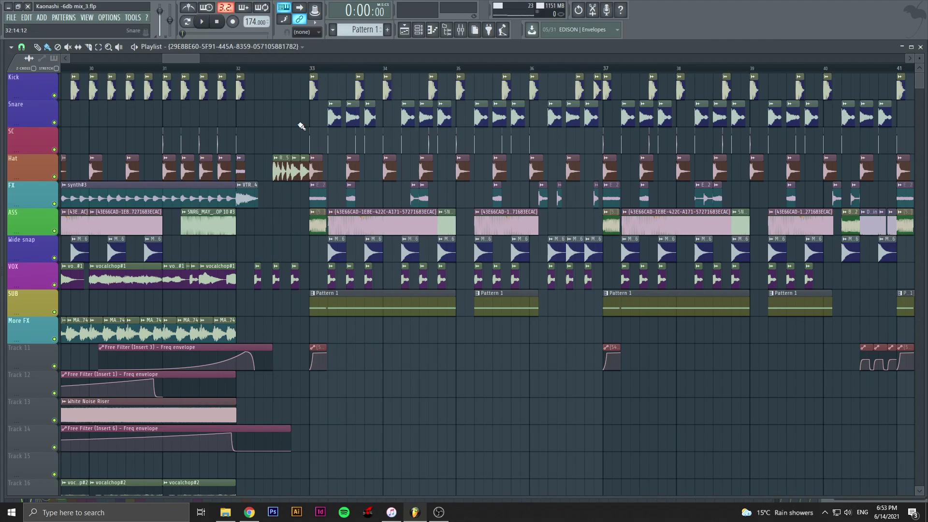
Step: Inspect and audition the RKU_DSP_172_BREAK_036 break sample behind the first snare clip after bar 33
double_click(338, 121)
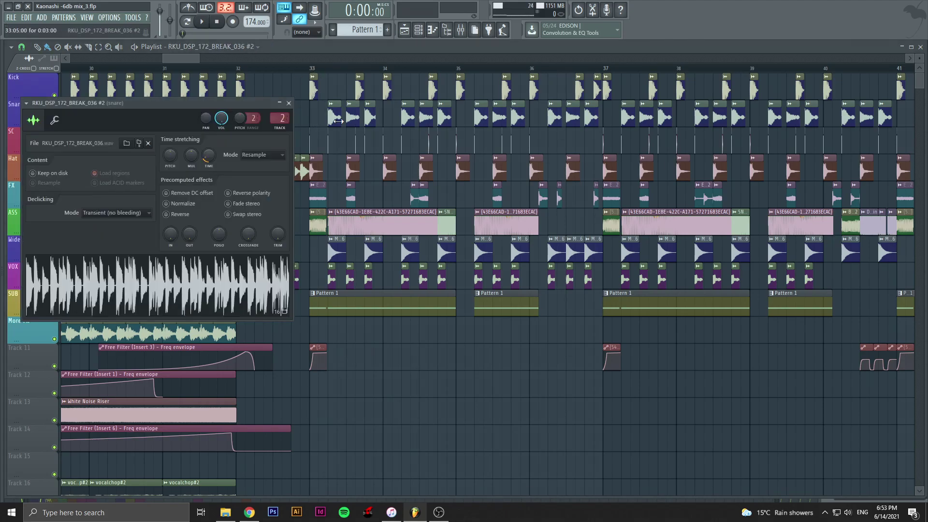
drag(201, 100, 473, 135)
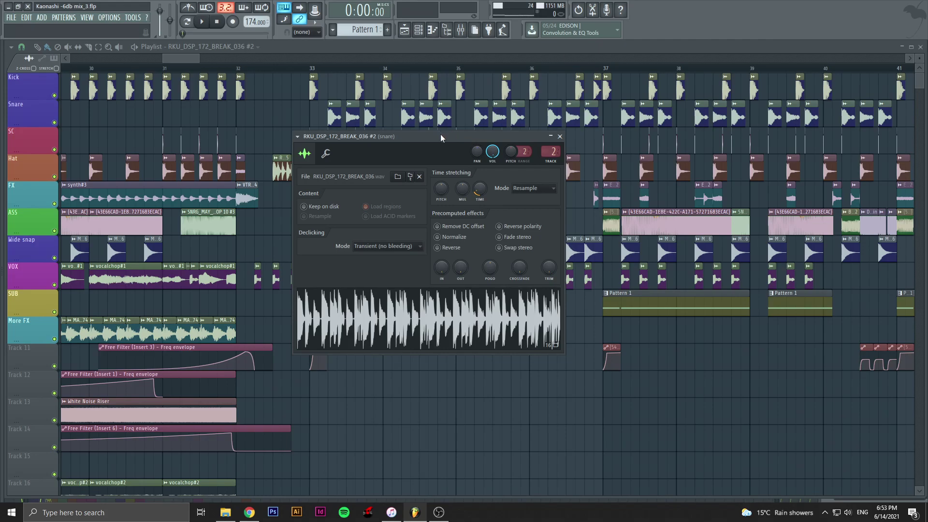
drag(440, 136, 464, 131)
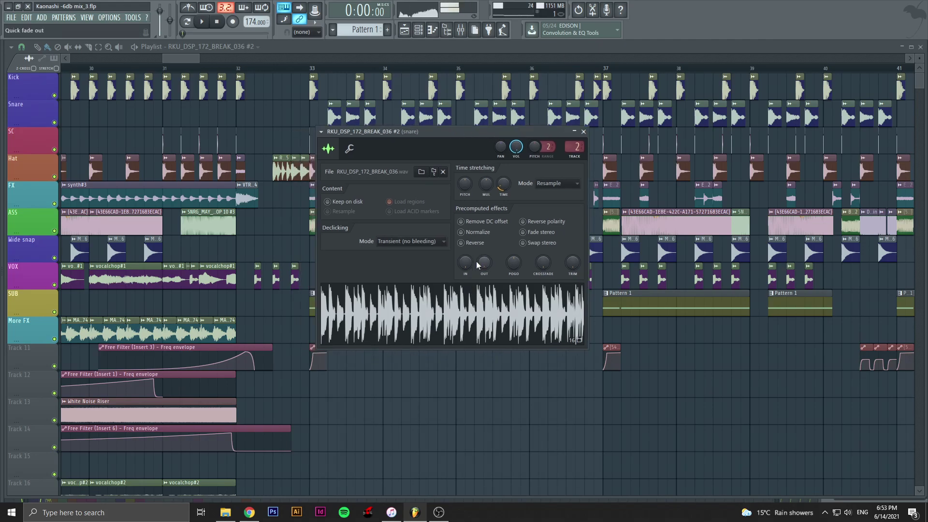
click(582, 131)
Step: Place the playhead at bar 33 and mute the FX, ASS, Wide snap, VOX, SUB and More FX tracks
click(310, 68)
click(54, 203)
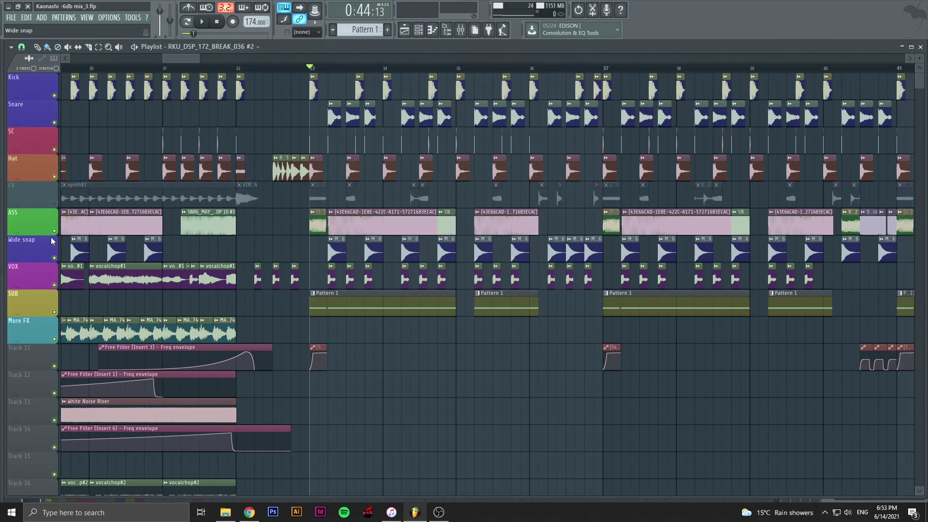
click(54, 231)
click(54, 257)
click(54, 284)
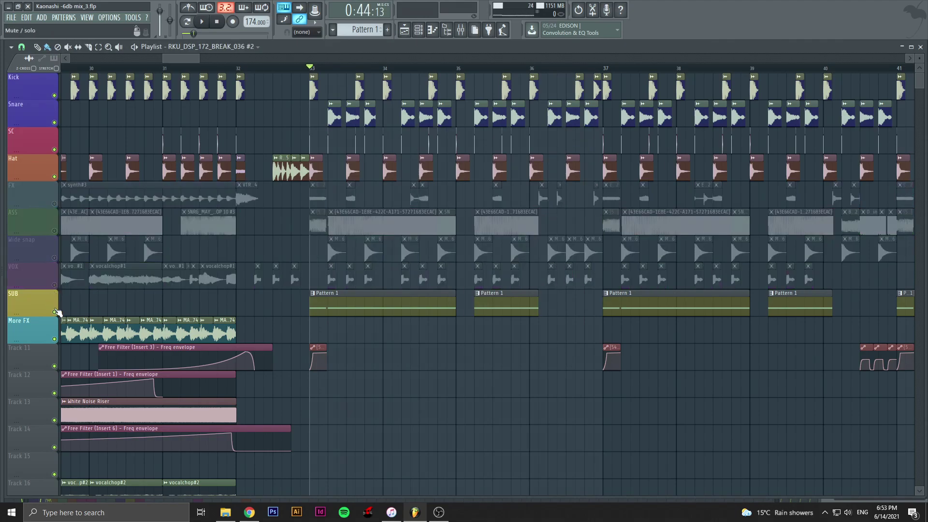
click(54, 311)
click(55, 339)
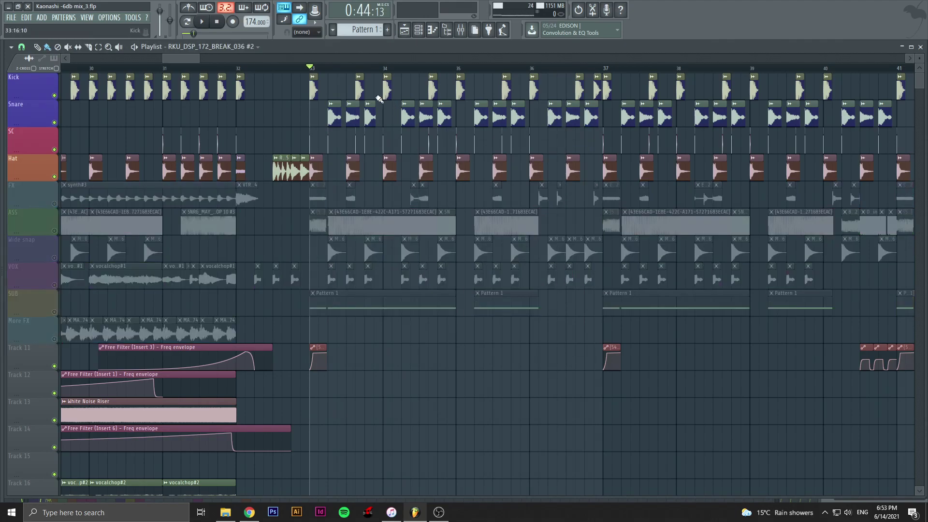
Step: Play the isolated kick, snare and hat tracks from bar 33 and stop playback
drag(185, 59, 191, 59)
key(space)
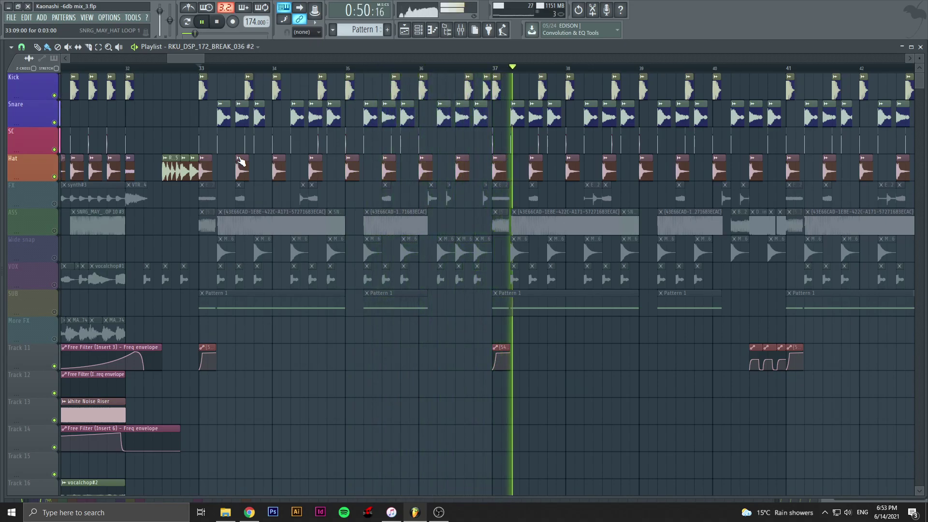
key(space)
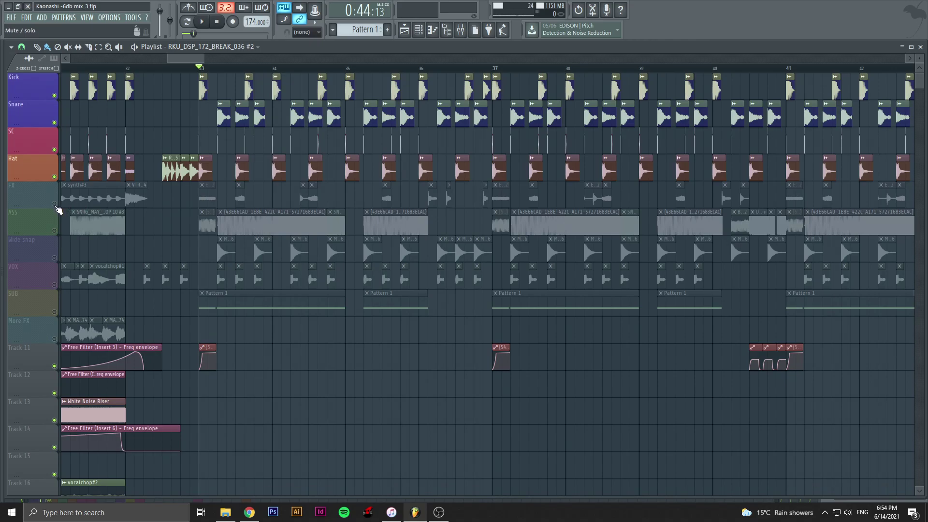
Step: Compare the drums from bar 33 with the FX track on, with FX and Hat muted, and restore the Hat track
click(56, 207)
key(space)
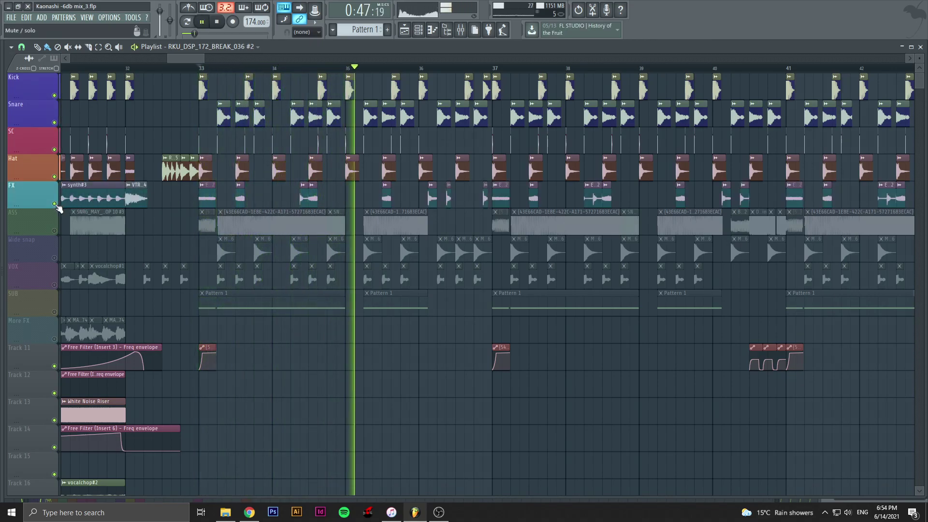
click(55, 204)
click(55, 177)
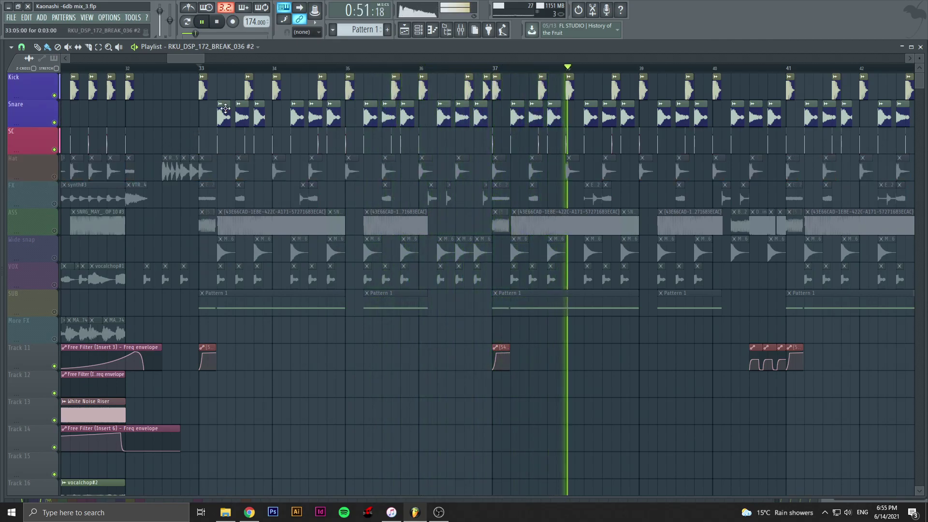
key(space)
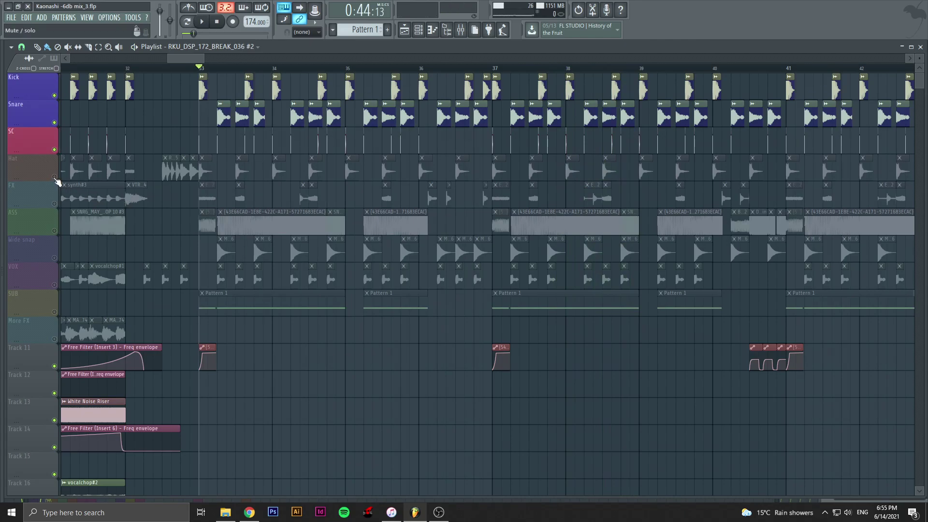
click(55, 178)
Step: Inspect the hat loop clip's sample at bar 33 and play the drums with the Hat track on
double_click(203, 171)
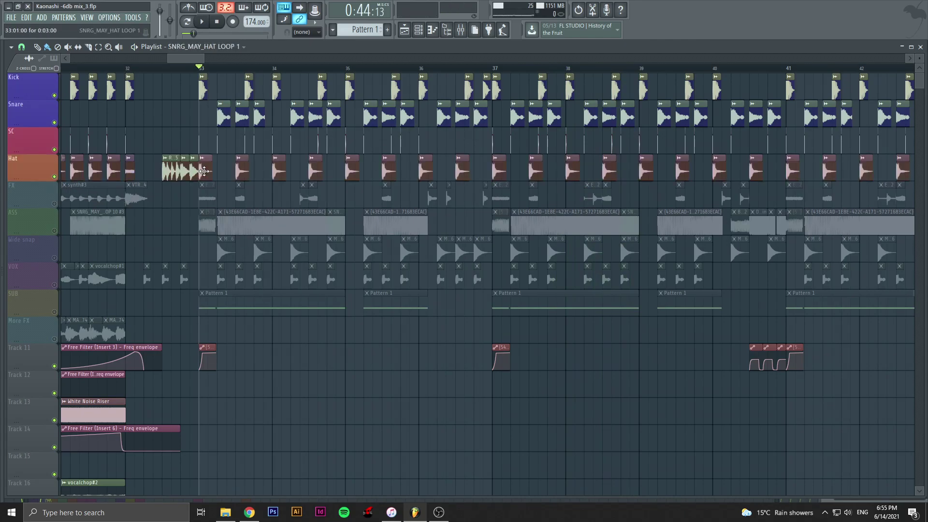
click(566, 135)
key(space)
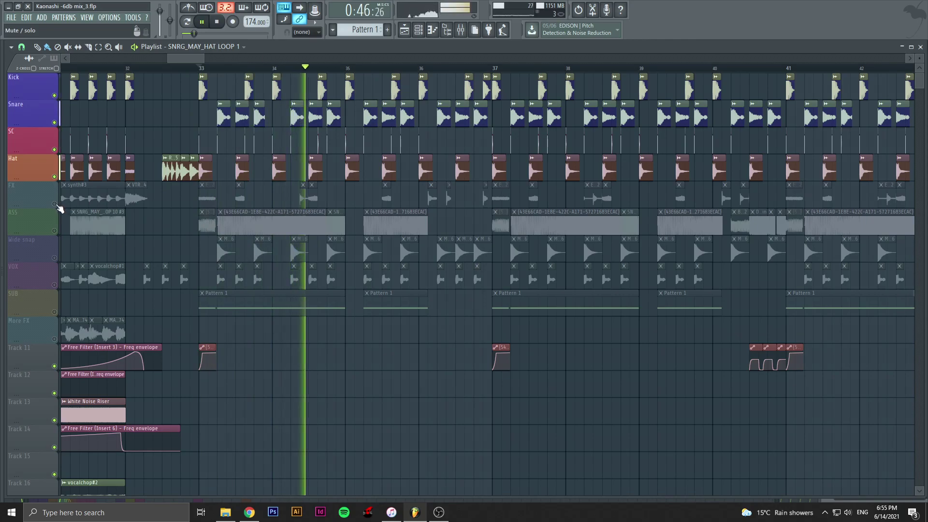
key(space)
Step: Unmute the FX track and inspect the EMPEROR_TOPLOOP_02_172 sample of its clip at bar 33
click(55, 204)
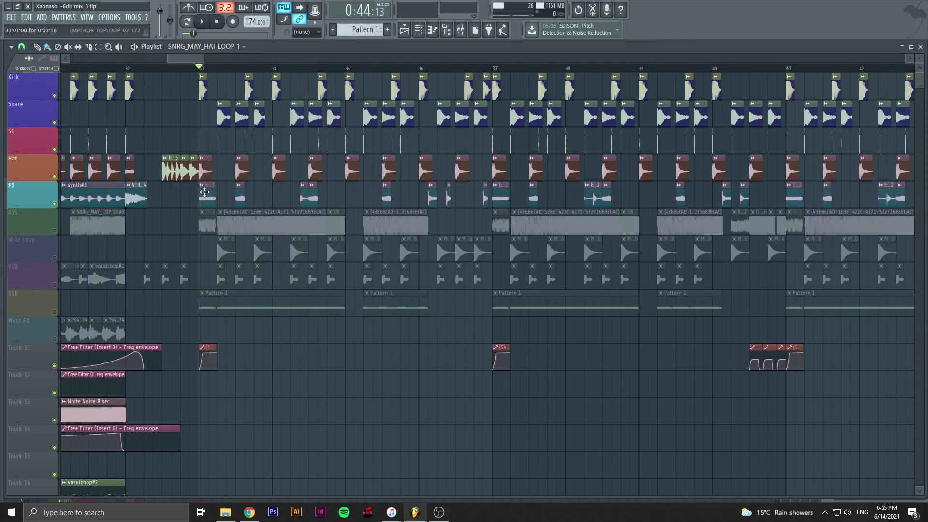
double_click(202, 194)
drag(383, 178, 395, 149)
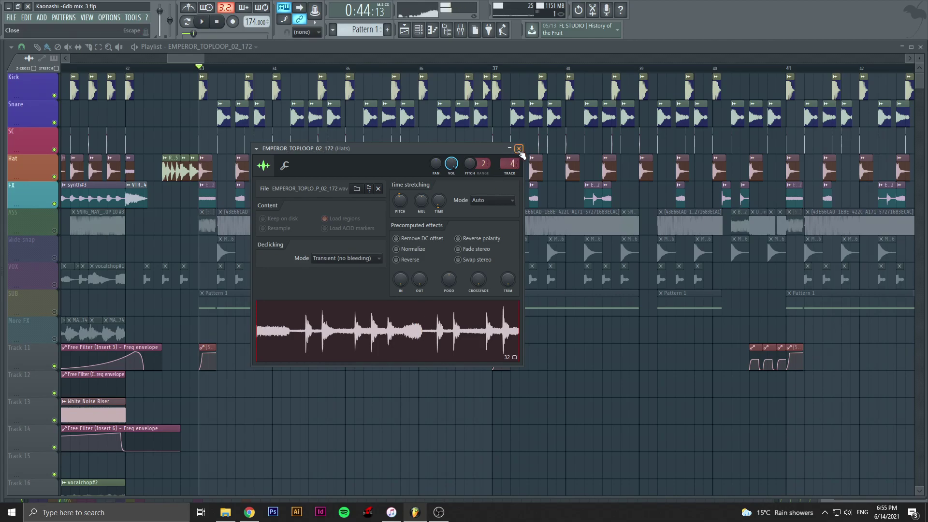
click(519, 149)
Step: Play the drums together with the FX top loop from bar 33 and stop playback
key(space)
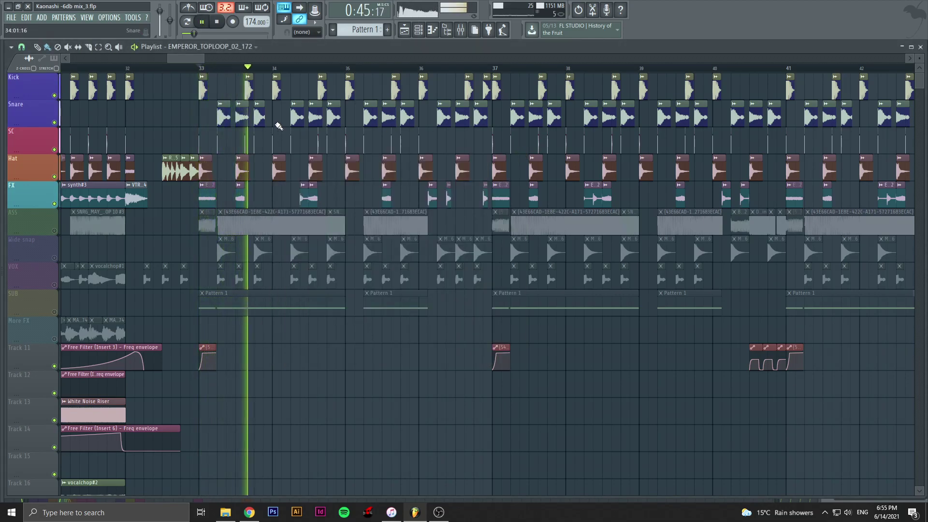
drag(176, 57, 192, 58)
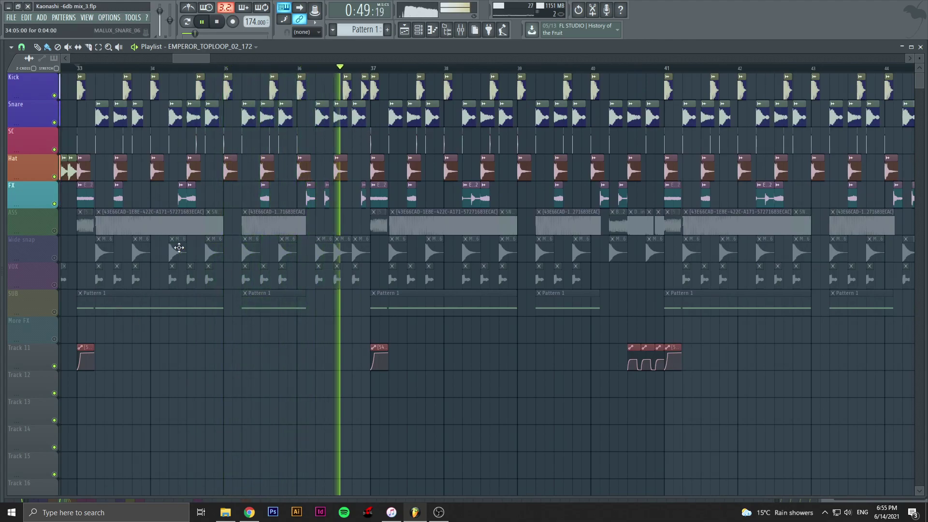
key(space)
Step: Open the mixer and check the Fruity Wrapper effect on the snare channel
click(461, 29)
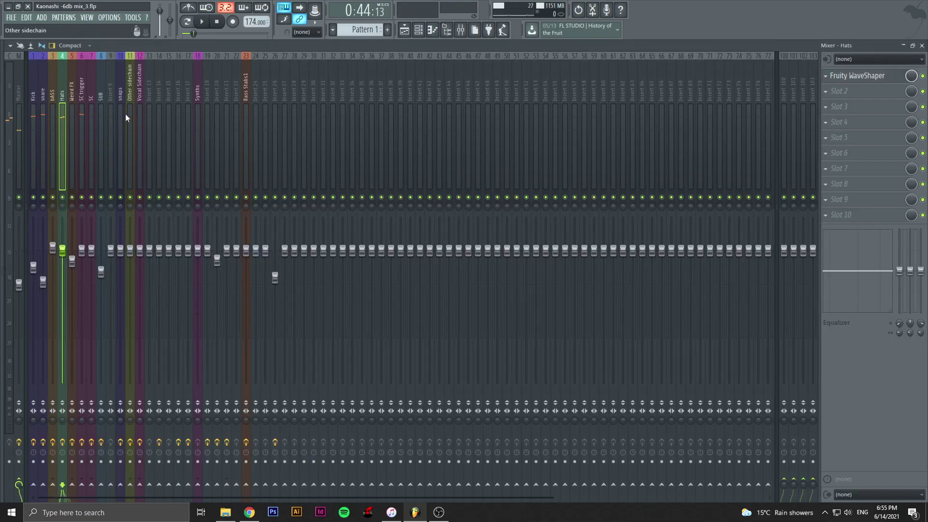
click(54, 85)
click(44, 87)
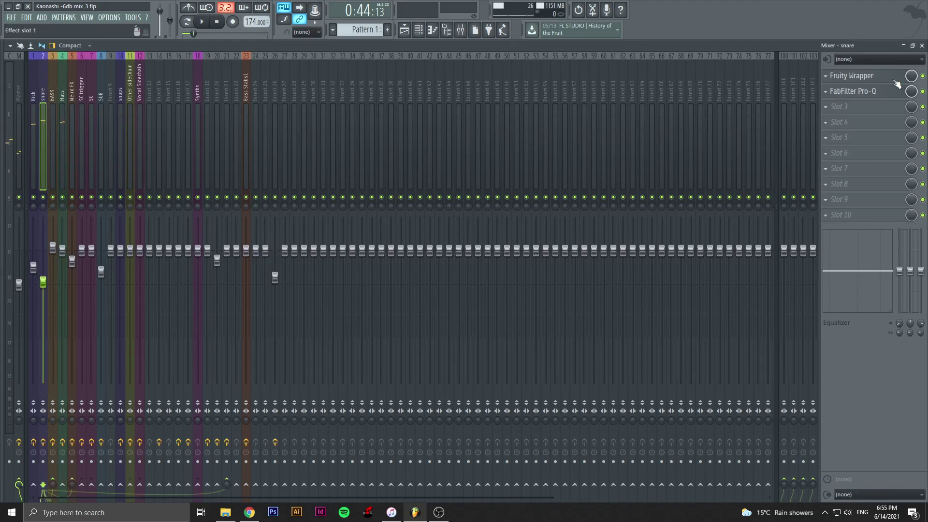
click(865, 76)
click(353, 166)
Step: Inspect the snare channel's FabFilter Pro-Q curve while the drums play
click(867, 92)
drag(359, 177, 531, 141)
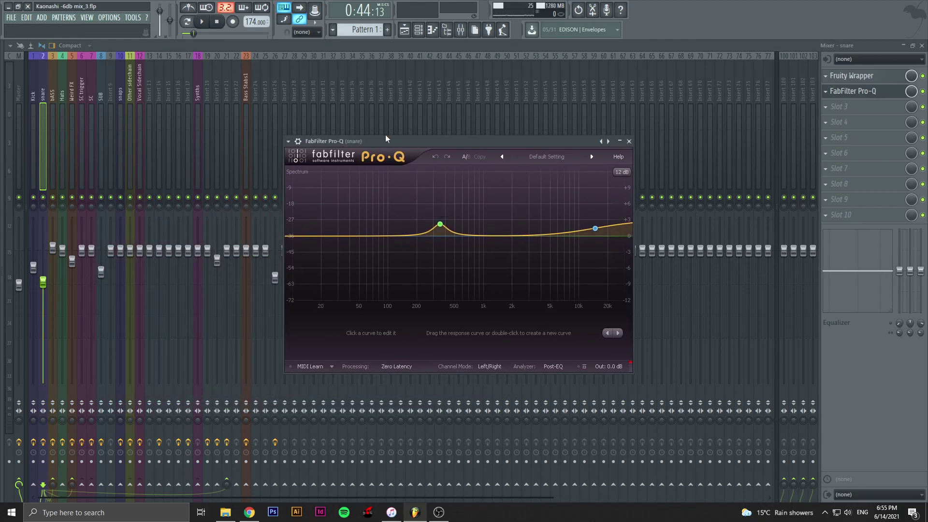
key(space)
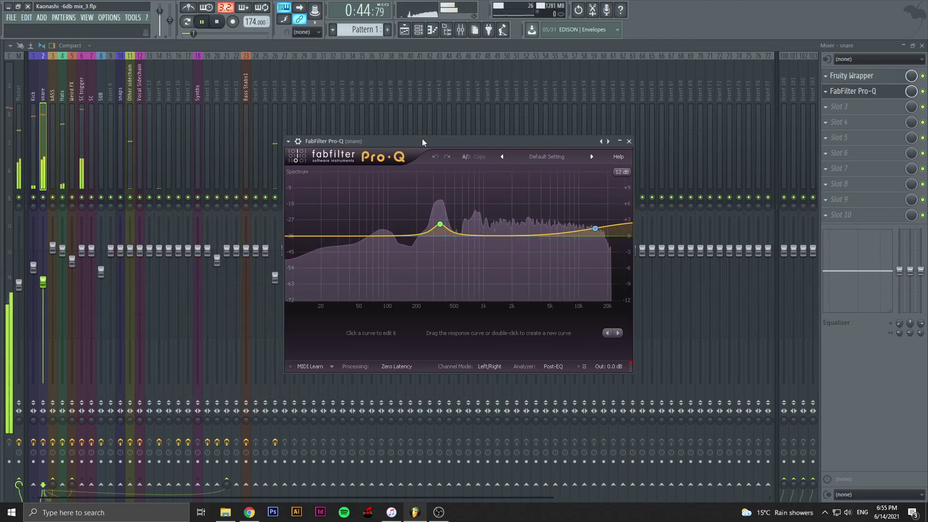
click(629, 141)
Step: Open the kick channel's FabFilter Pro-Q to inspect its curve, and stop playback
click(33, 85)
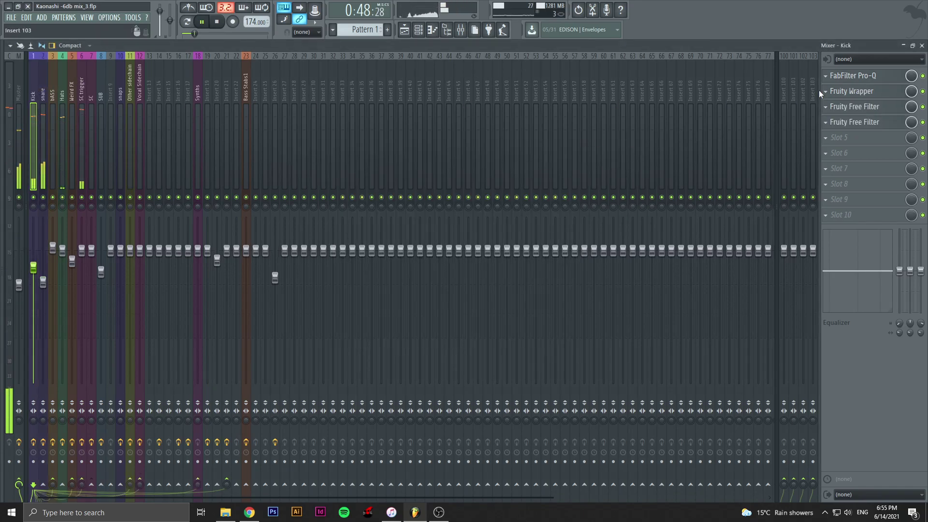
click(870, 75)
key(space)
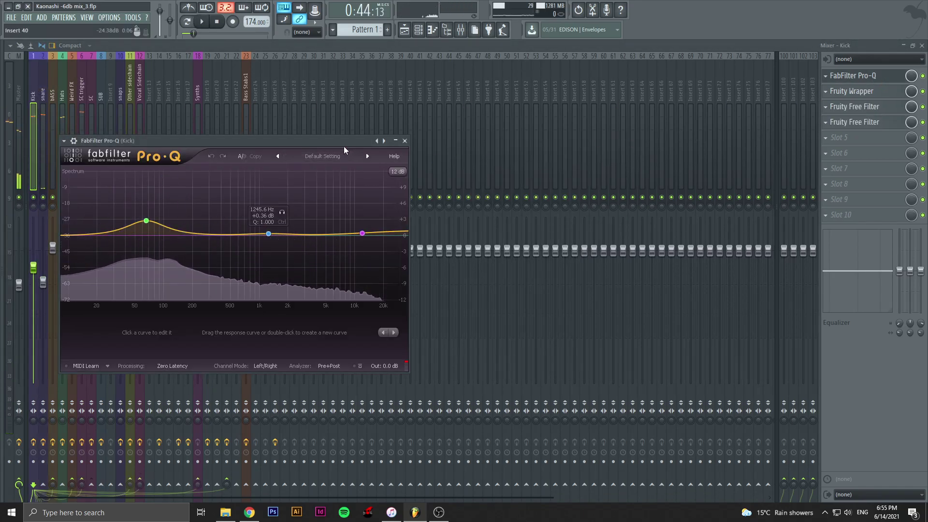
Step: Close the kick channel's FabFilter Pro-Q, return to the playlist, and play the drum and FX tracks from bar 33
drag(302, 140, 339, 132)
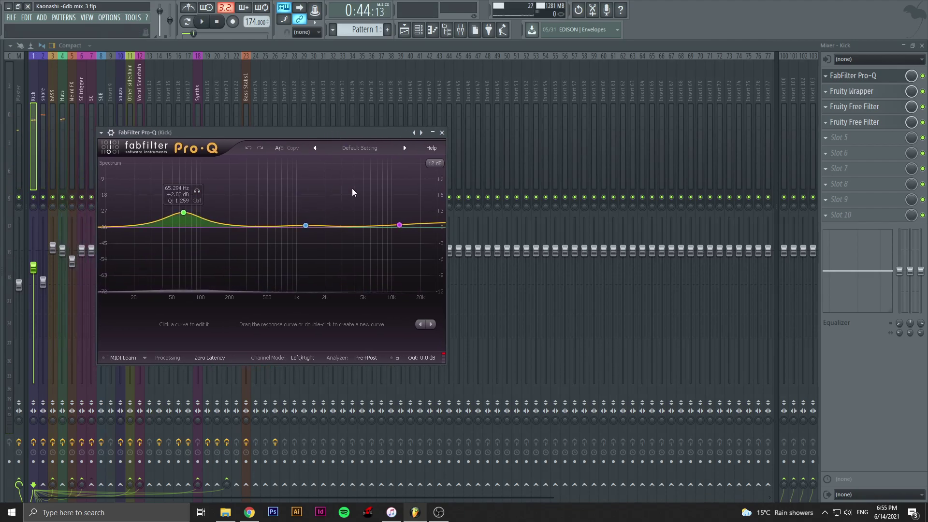
click(441, 133)
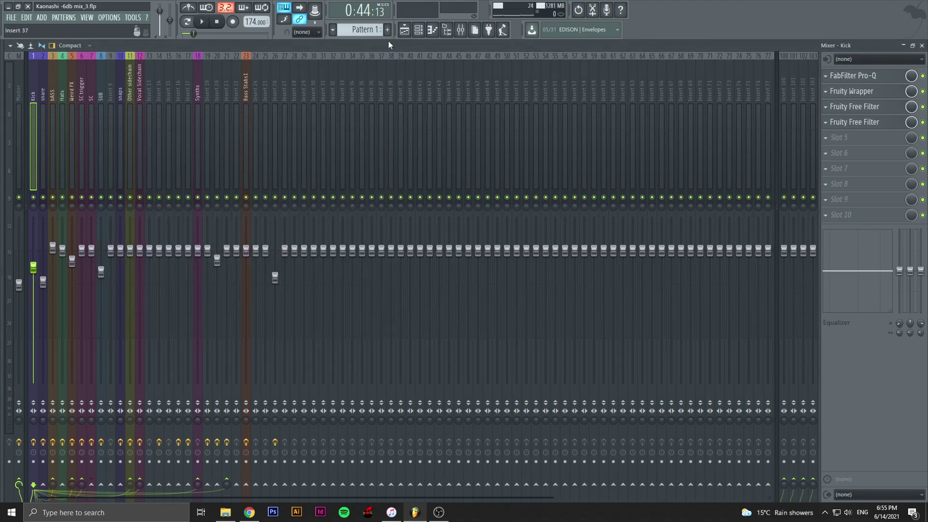
click(404, 29)
drag(194, 59, 191, 59)
key(space)
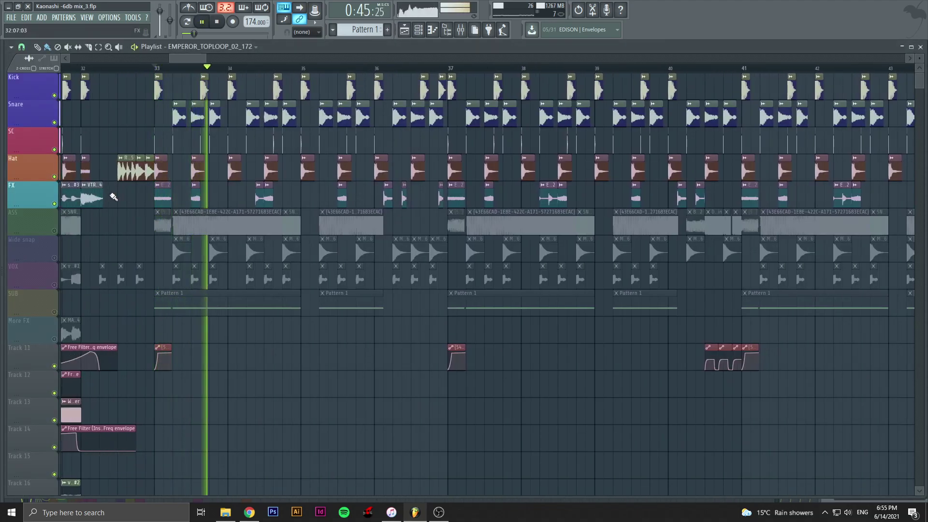
key(space)
Step: Unmute the Wide snap track and open its MALUX_SNARE_06 clip to audition the sample
click(55, 258)
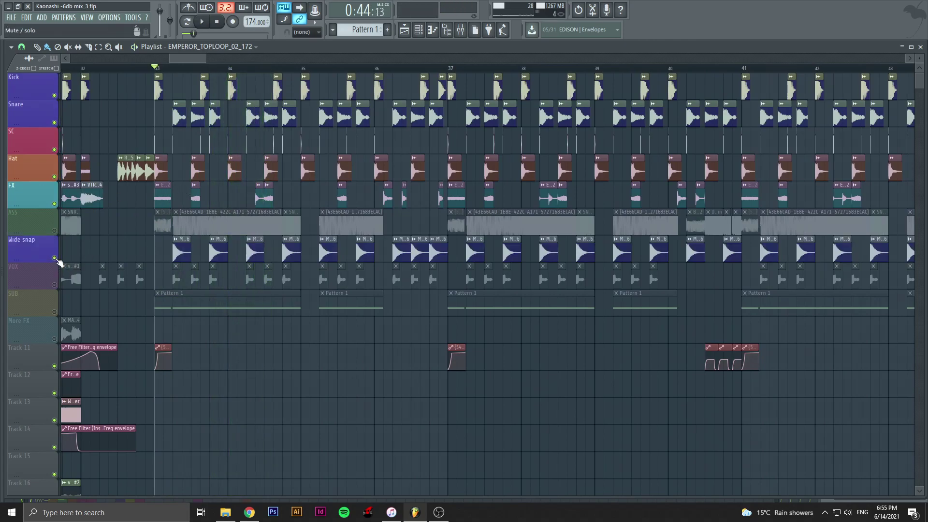
drag(202, 58, 195, 58)
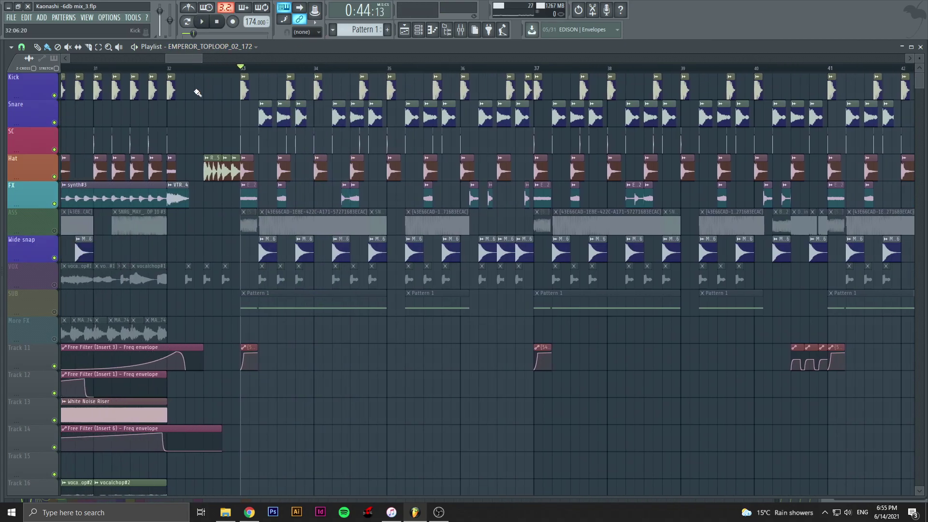
scroll(237, 202, up, 2)
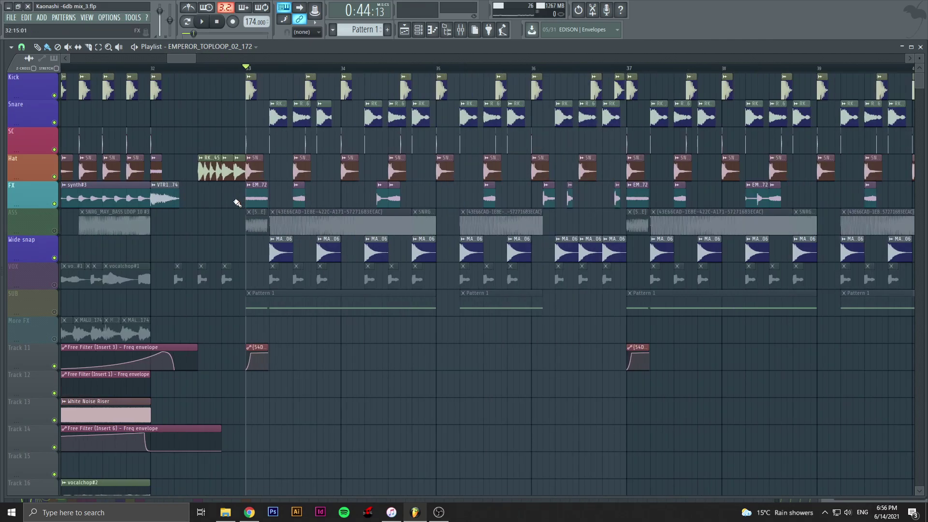
double_click(274, 254)
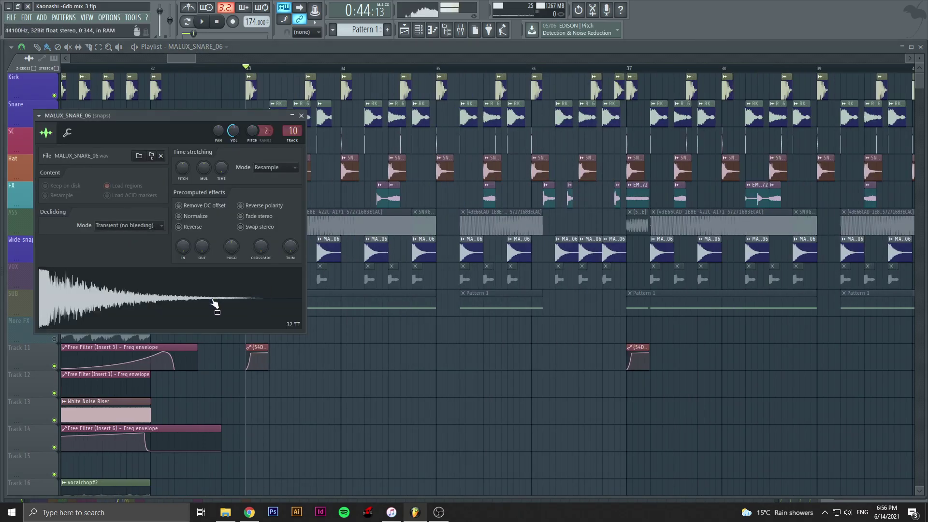
click(301, 115)
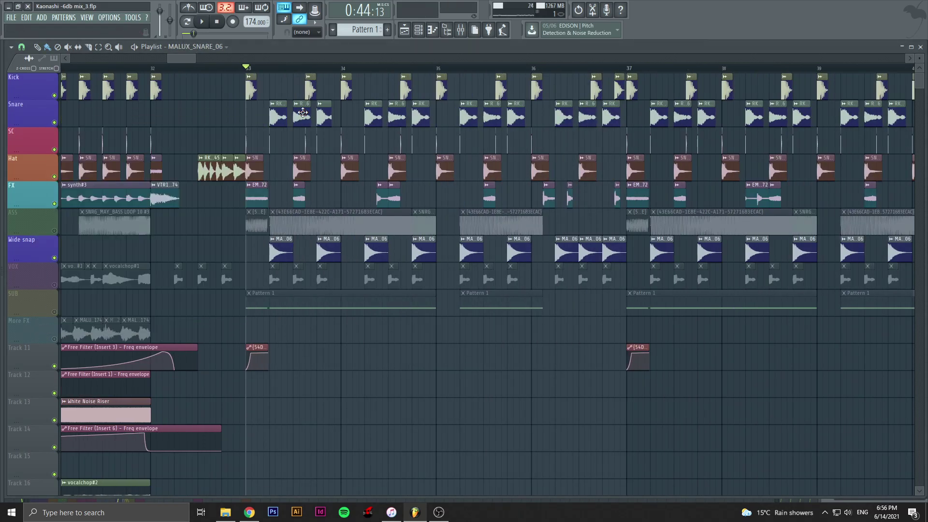
Step: Play the drums with the Wide snap layer from bar 33, briefly muting the Snare track for comparison
scroll(344, 249, down, 2)
key(space)
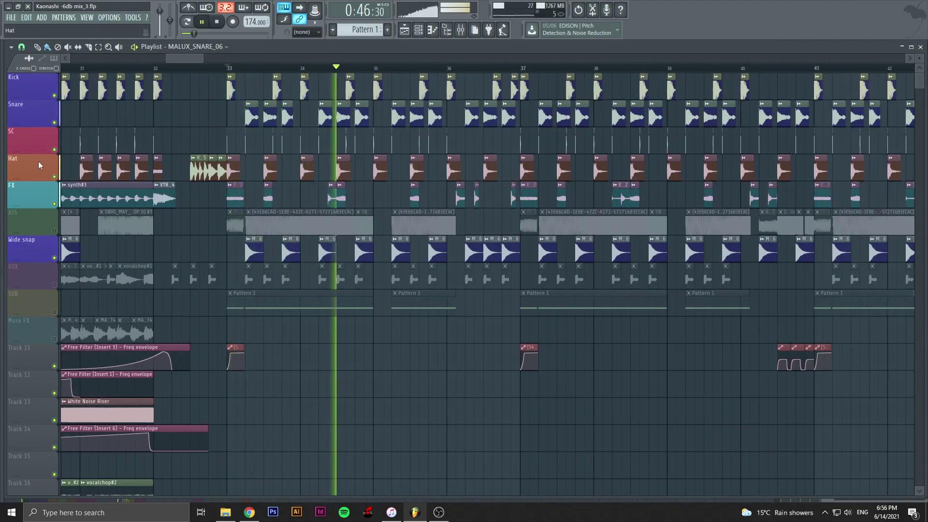
click(55, 123)
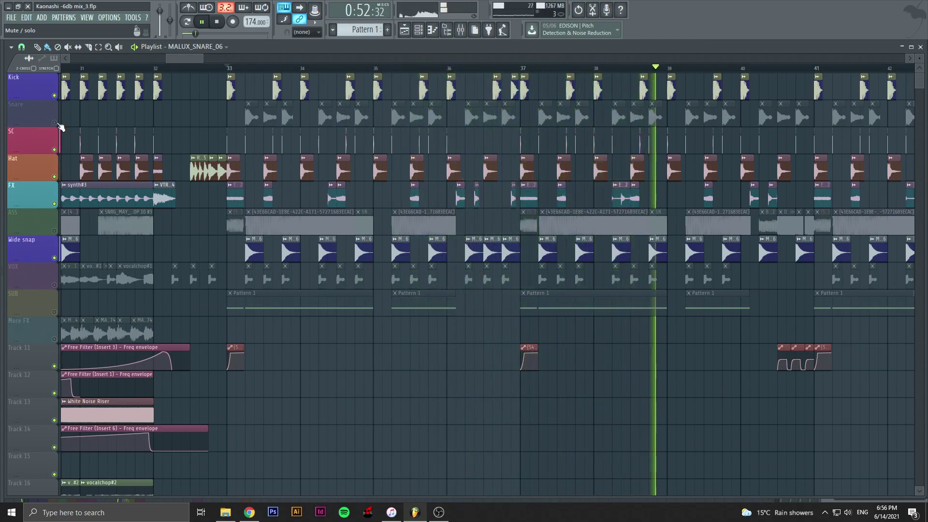
click(56, 124)
key(space)
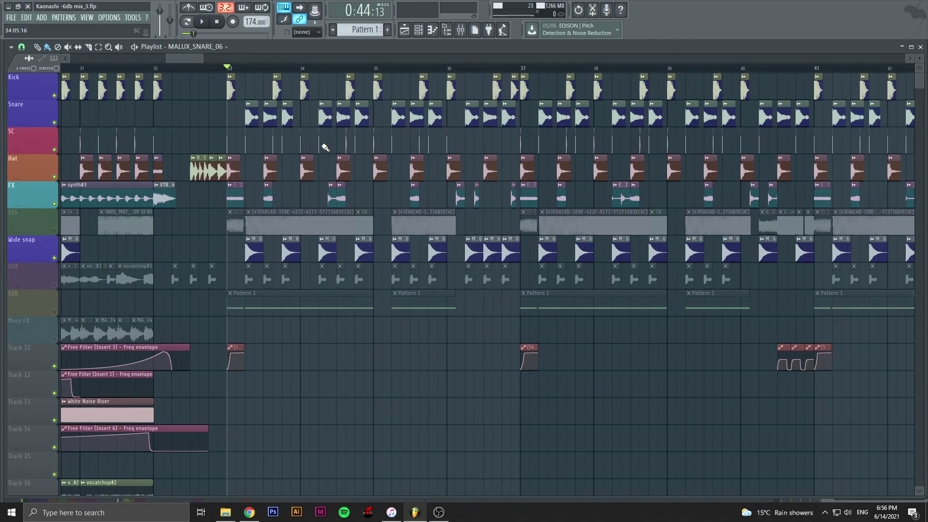
Step: Look over the arrangement of the muted bass, vocal and sub clips from bar 33 onward in the playlist
scroll(348, 193, down, 2)
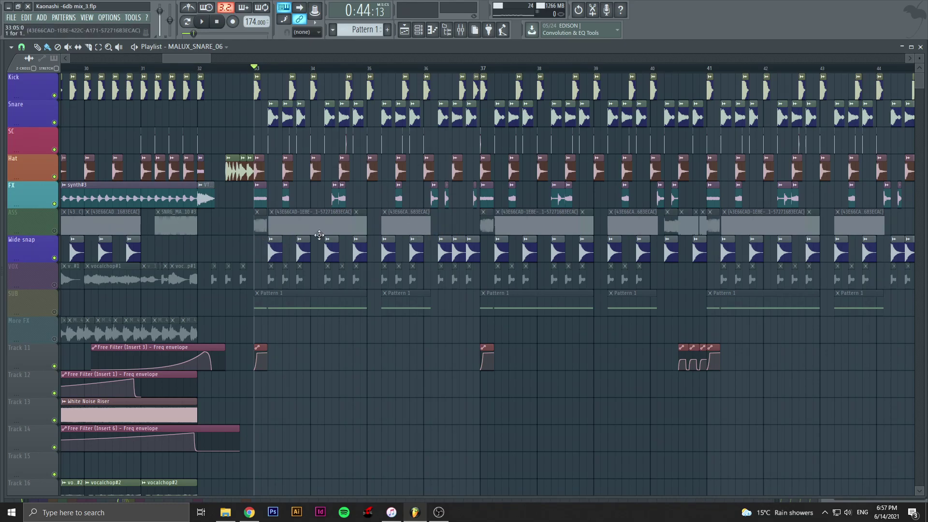
scroll(300, 279, down, 8)
scroll(300, 279, up, 8)
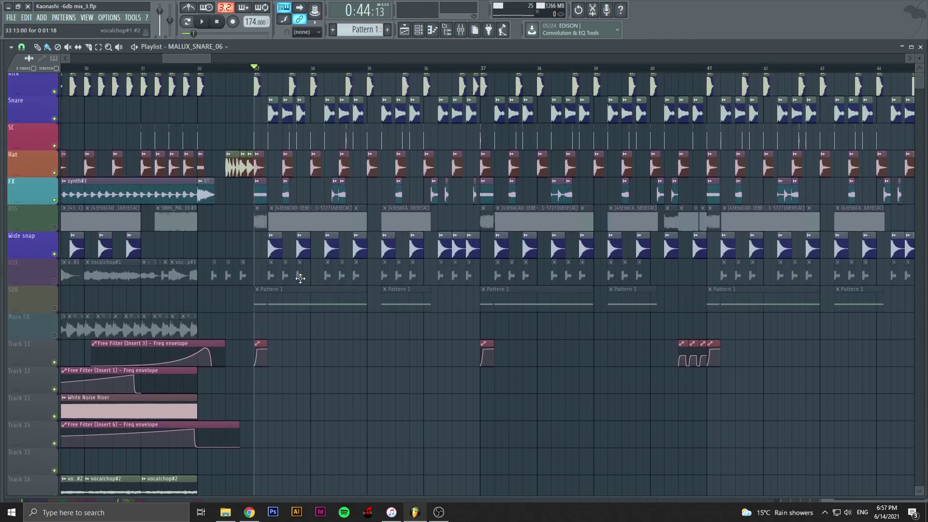
scroll(300, 279, down, 5)
scroll(403, 245, up, 3)
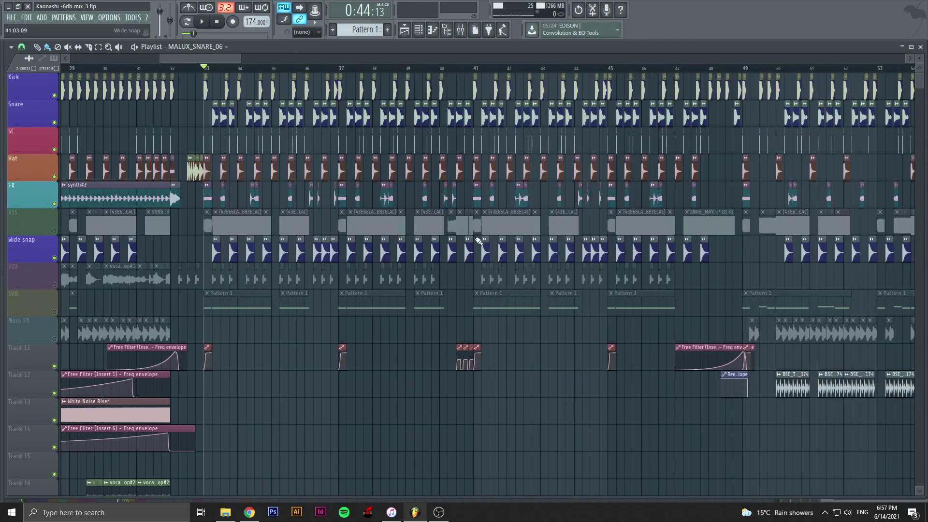
drag(232, 58, 210, 57)
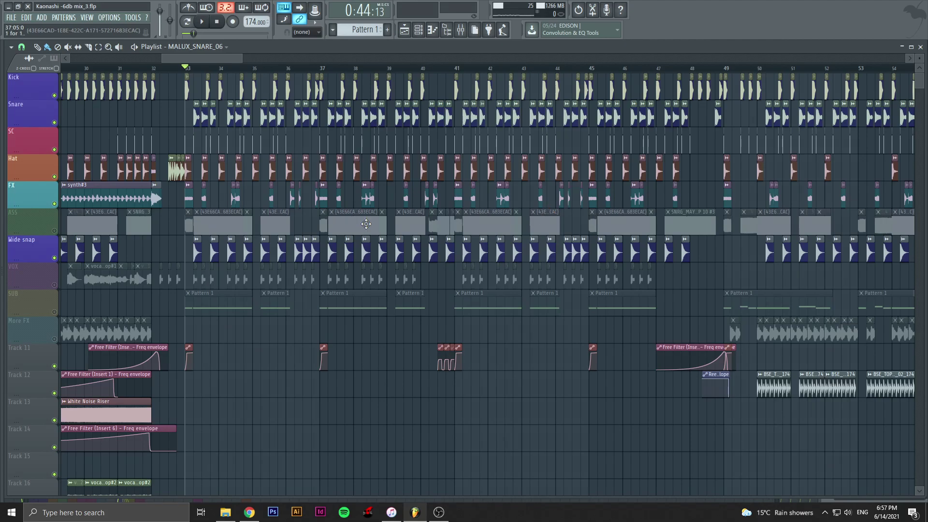
scroll(366, 224, down, 1)
scroll(275, 225, up, 1)
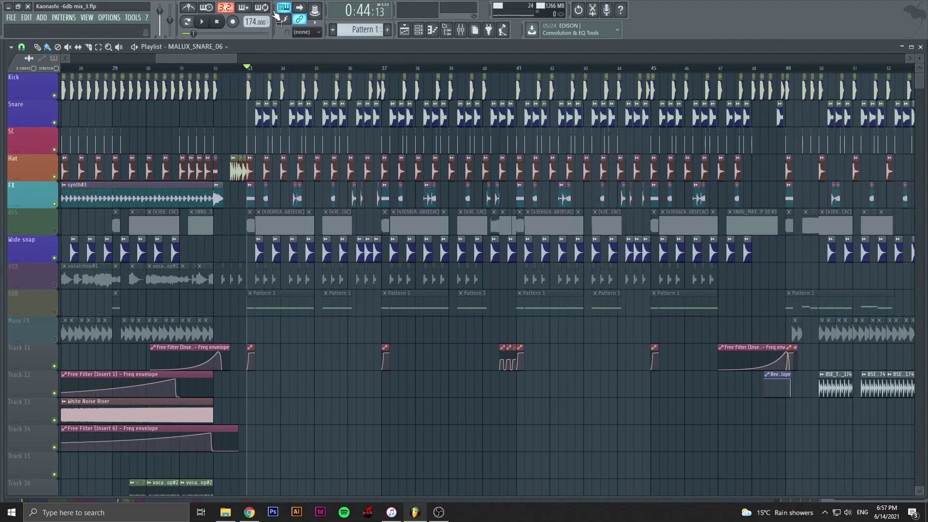
drag(214, 57, 213, 58)
Step: Unmute the bass track and the SUB track, playing the drop from bar 33 with each one added
click(55, 231)
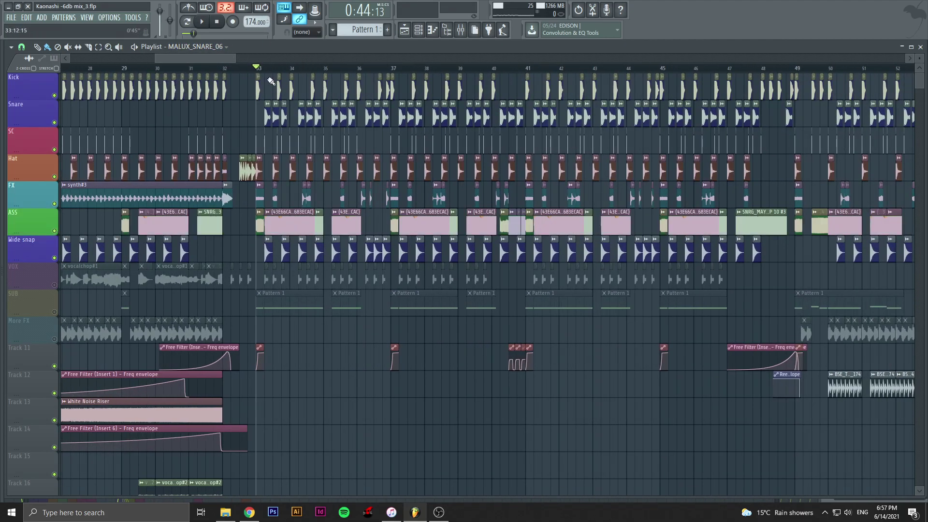
key(space)
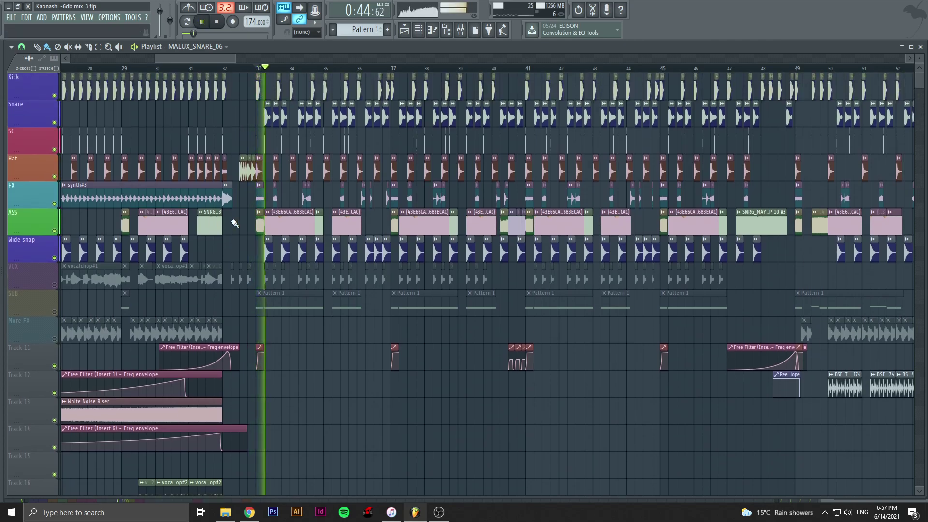
key(space)
click(54, 312)
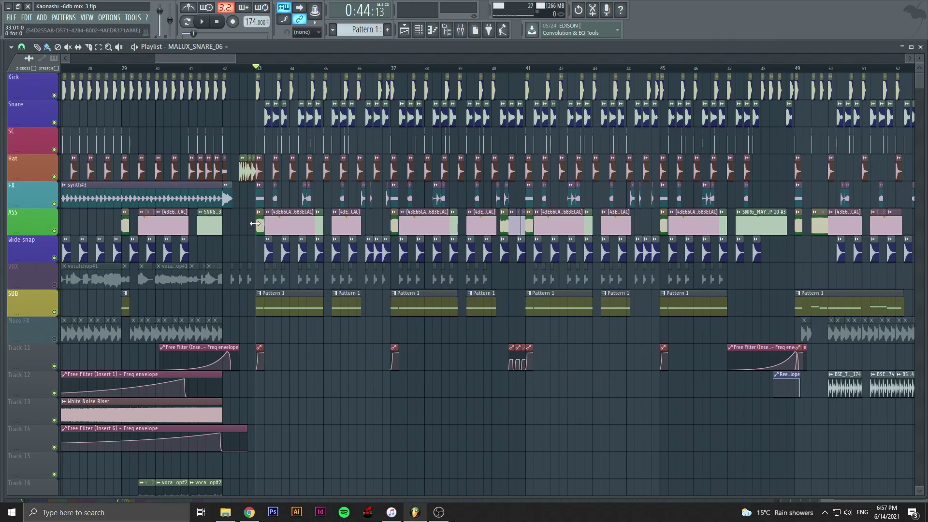
key(space)
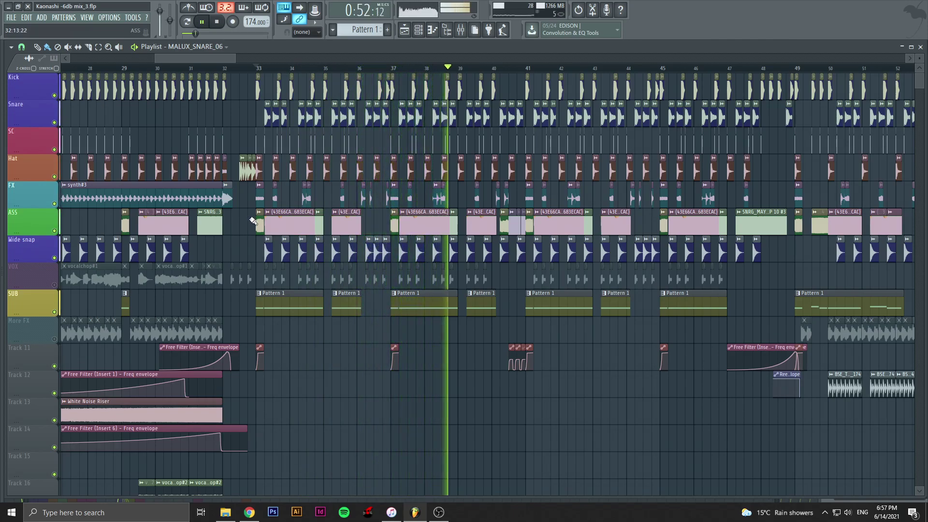
key(space)
Step: Mute the Hat, SC, Snare, Kick, Wide snap and SUB tracks to isolate the bass
click(54, 176)
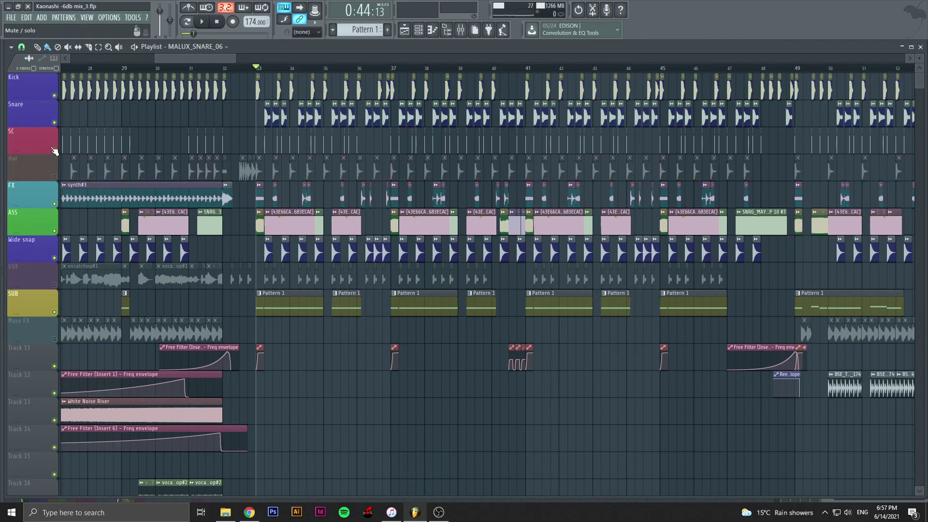
click(55, 149)
click(54, 122)
click(54, 95)
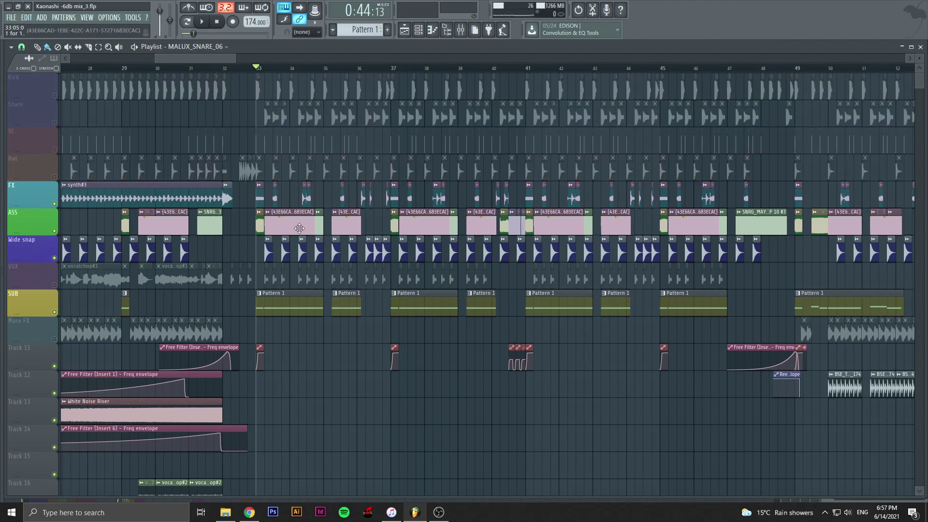
click(55, 257)
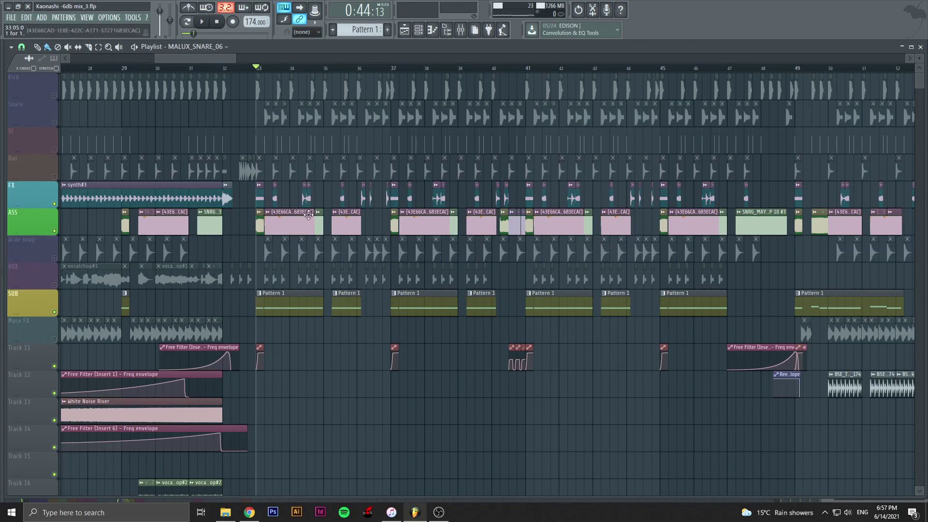
click(54, 312)
Step: Open the SNRG_MAY_BASS LOOP 10 #3 sample and bypass FabFilter Saturn, iZotope Trash 2 and both Fruity Free Filters on the bass mixer channel
double_click(203, 228)
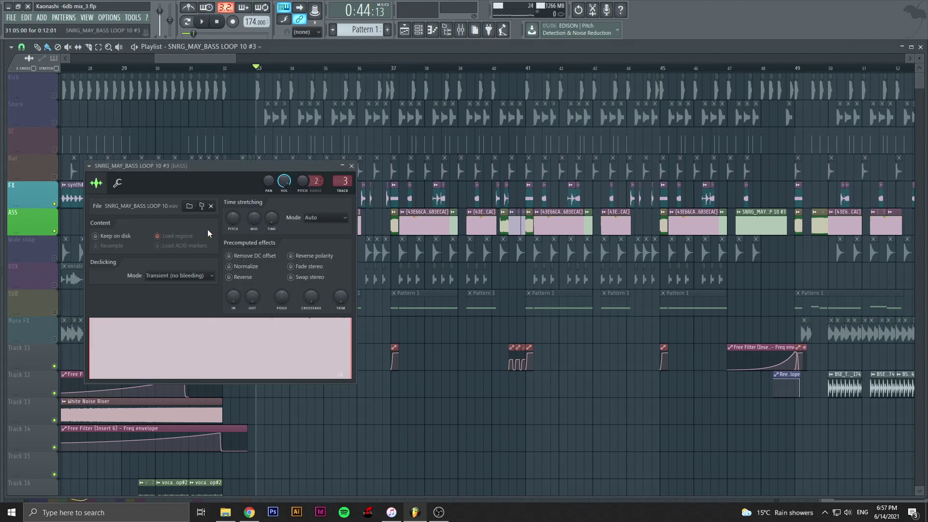
drag(244, 173, 282, 125)
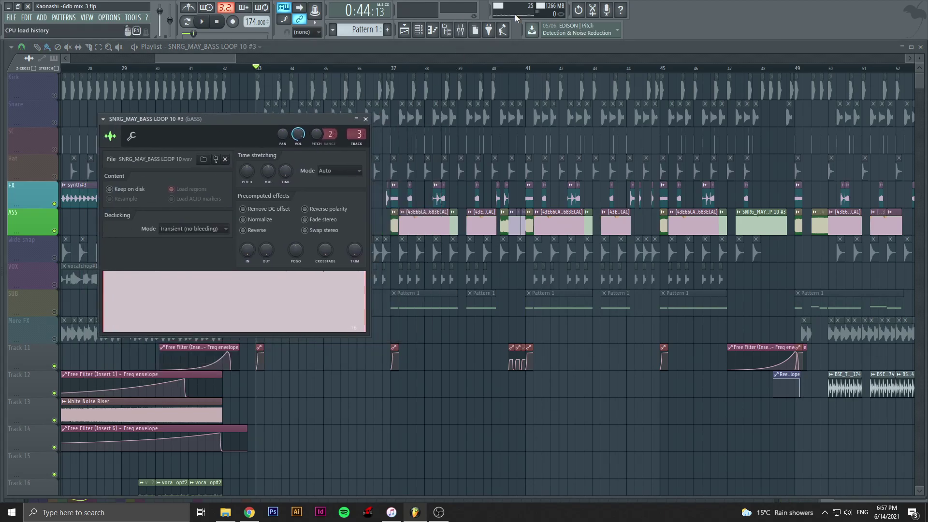
click(461, 30)
click(62, 92)
click(52, 92)
click(922, 76)
click(922, 91)
click(922, 106)
click(922, 122)
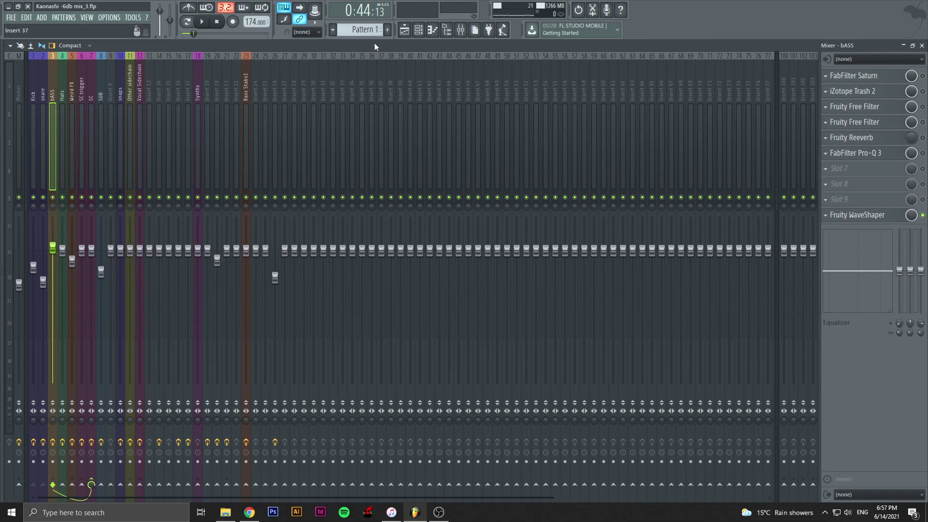
Step: Return to the playlist and audition the SNRG_MAY_BASS LOOP 10 #3 sample without those effects, and stop playback
click(418, 30)
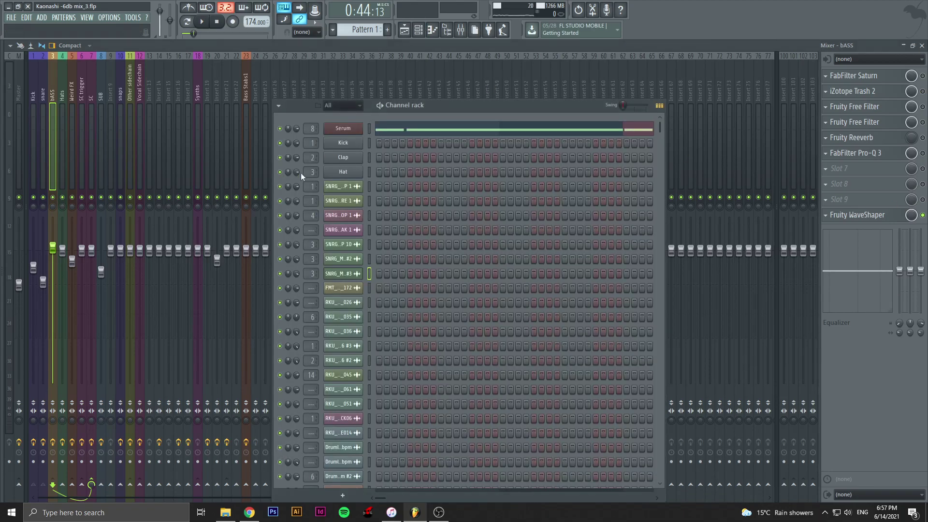
click(404, 29)
double_click(207, 227)
click(221, 284)
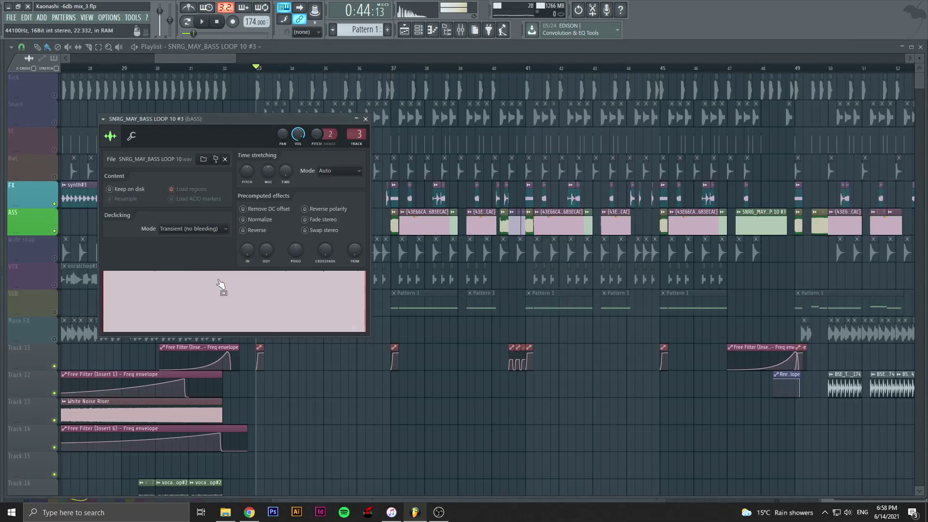
drag(274, 118, 417, 117)
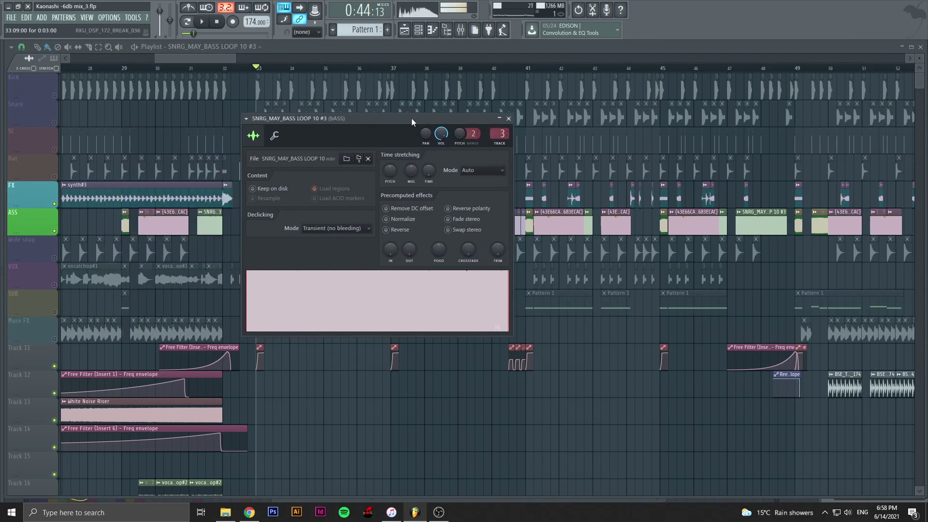
click(218, 23)
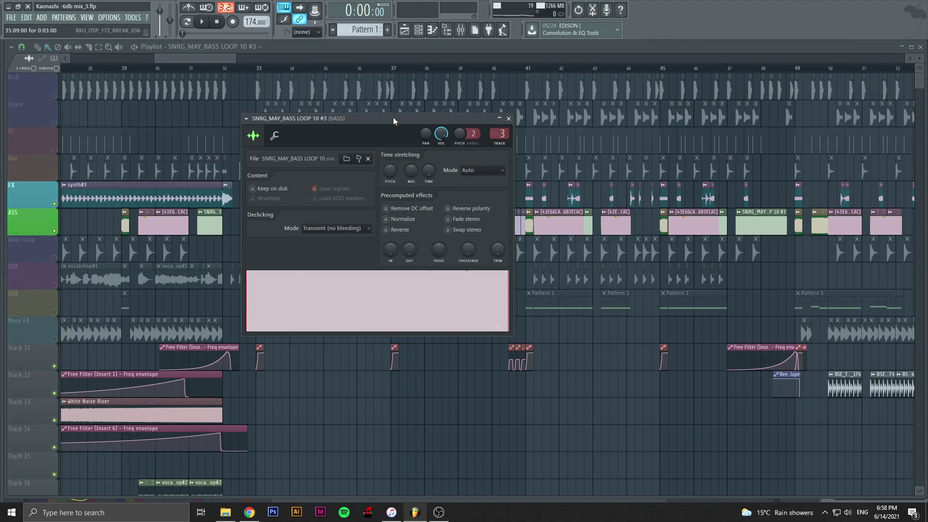
drag(393, 117, 292, 103)
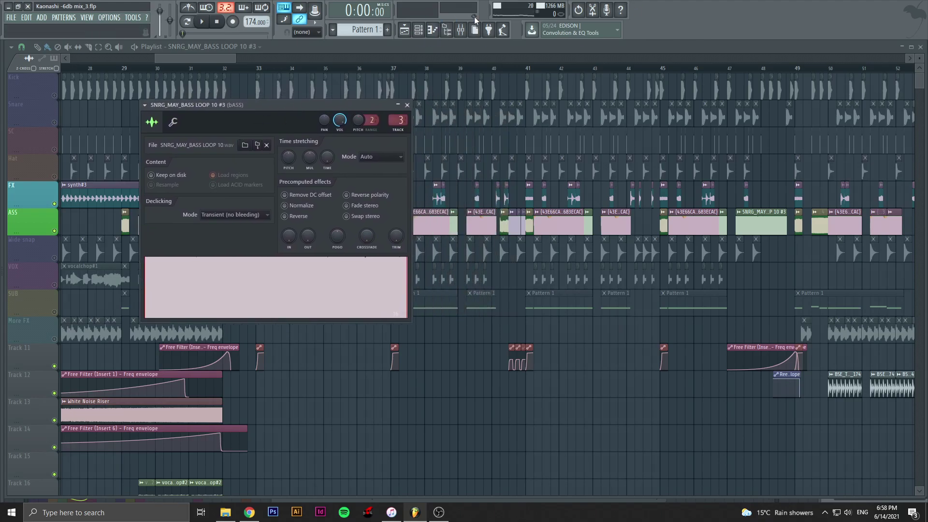
Step: Re-enable FabFilter Saturn on the bass mixer channel and open it to inspect its settings
click(460, 29)
click(62, 80)
click(53, 86)
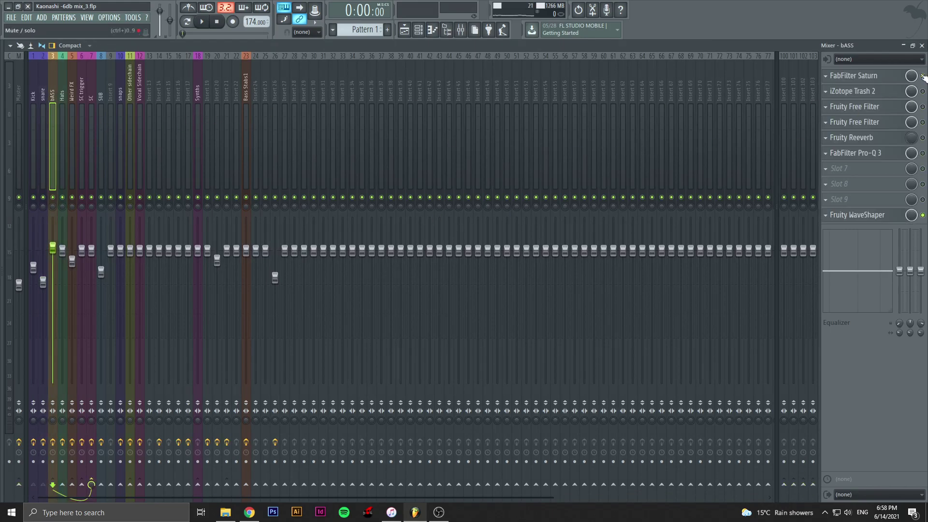
click(897, 76)
drag(259, 142, 320, 109)
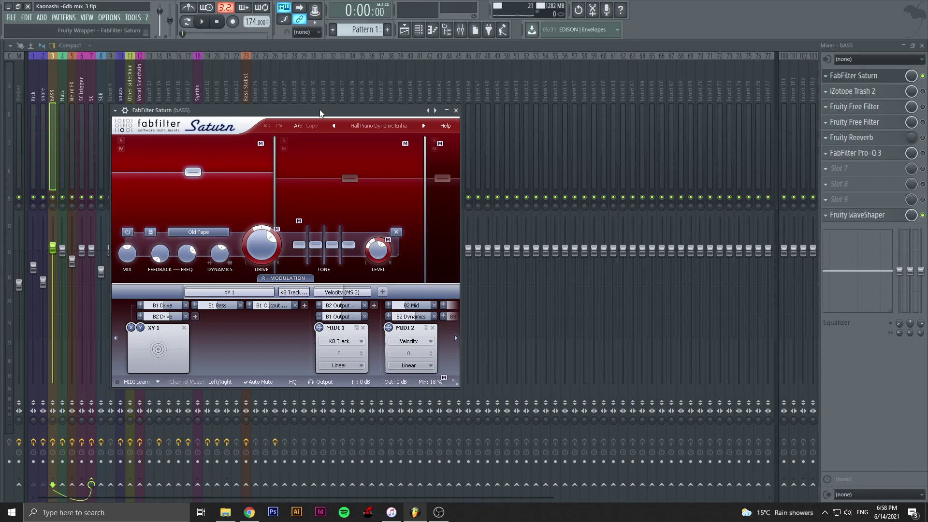
drag(334, 108, 376, 68)
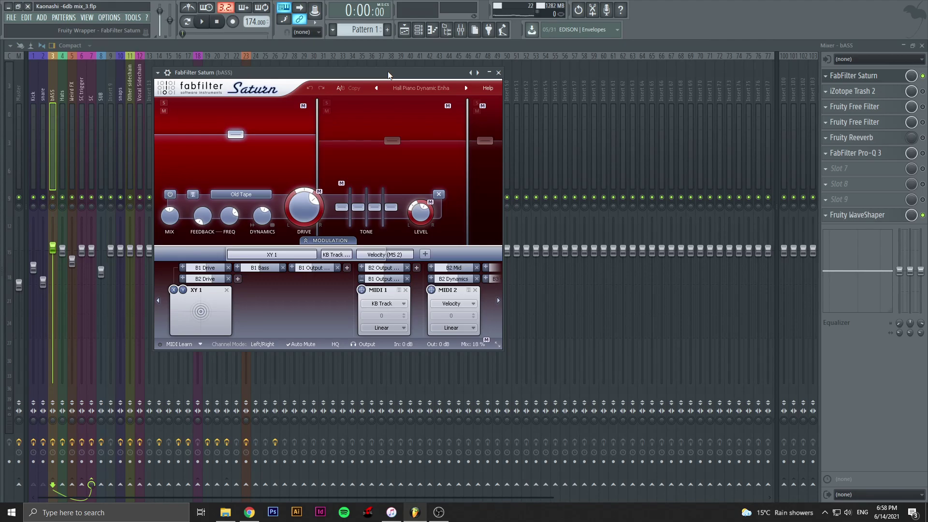
Step: Re-enable iZotope Trash 2 on the bass mixer channel and open its interface
click(922, 92)
click(894, 92)
click(887, 92)
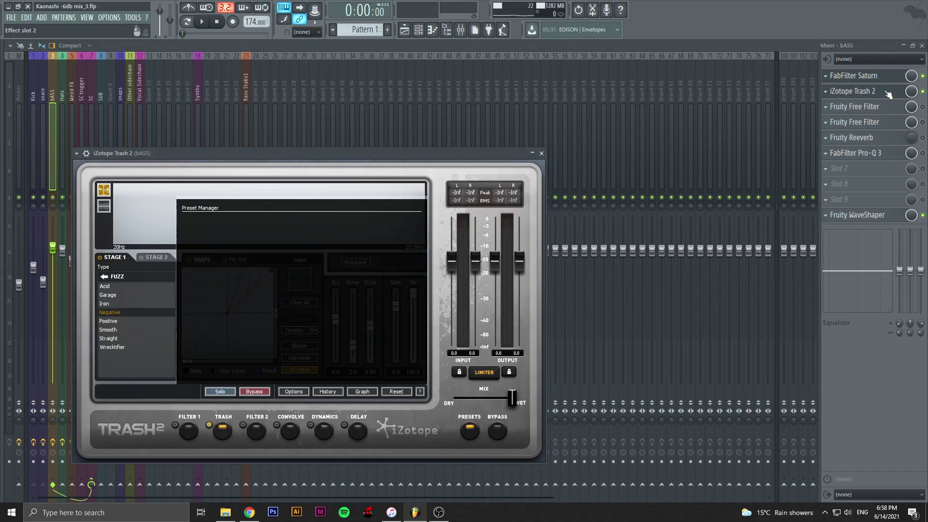
Step: Dismiss the Preset Manager in iZotope Trash 2 and examine its Stage 1 Fuzz distortion settings
click(408, 376)
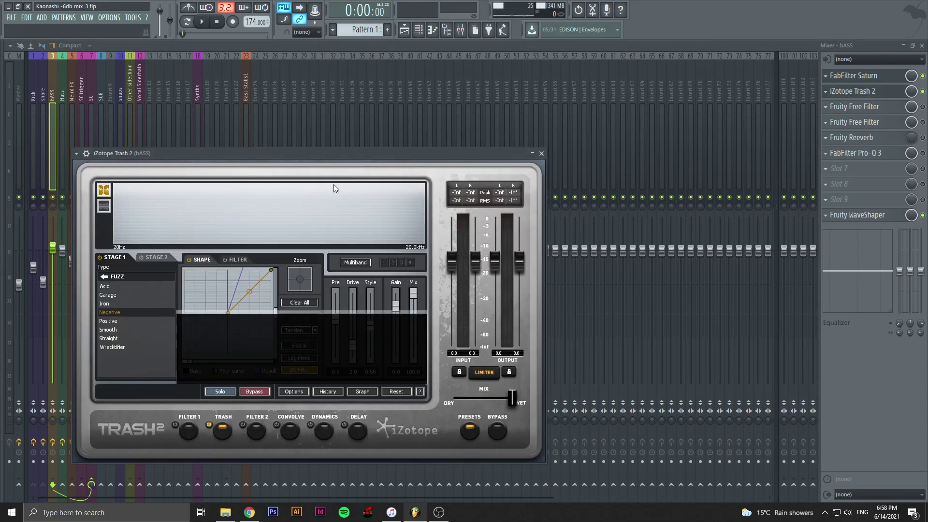
drag(350, 153, 445, 107)
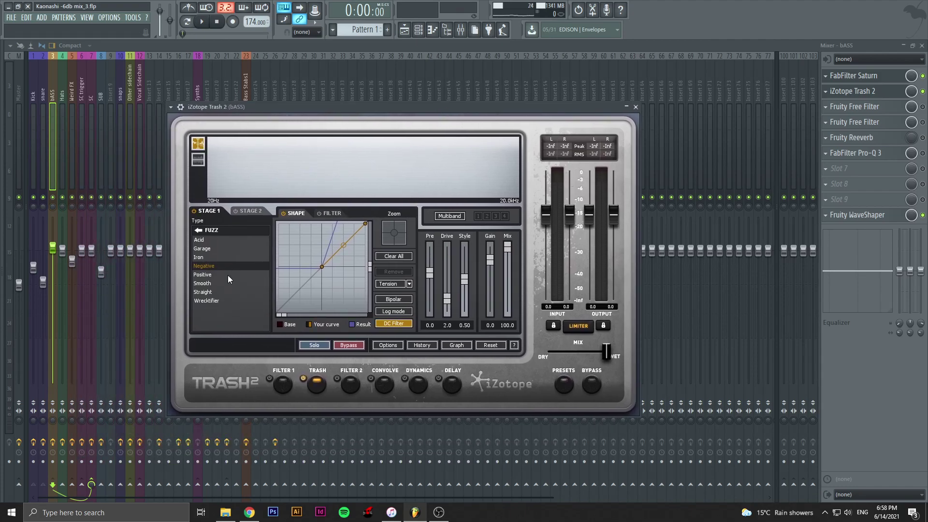
drag(571, 103, 455, 106)
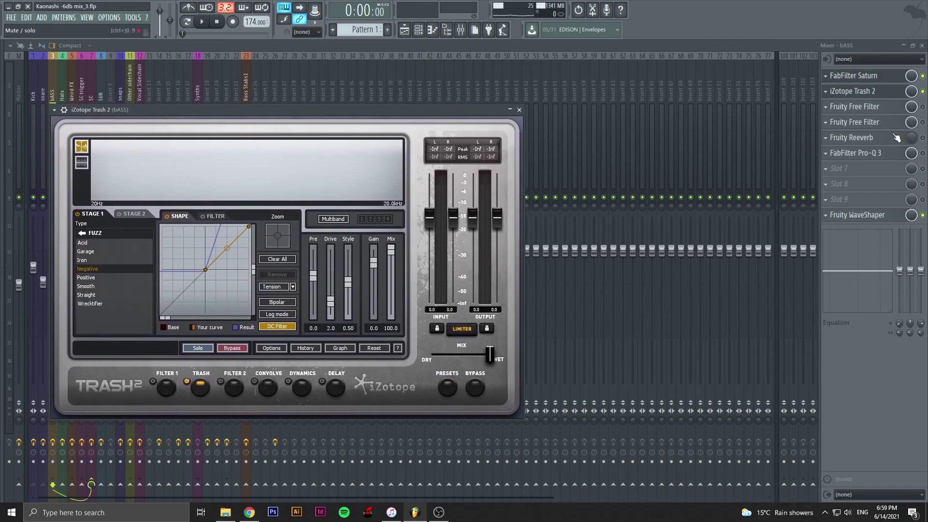
Step: Re-enable both Fruity Free Filters, Fruity Reeverb and FabFilter Pro-Q 3 on the bass mixer channel, checking the Pro-Q 3 low-cut band
click(912, 111)
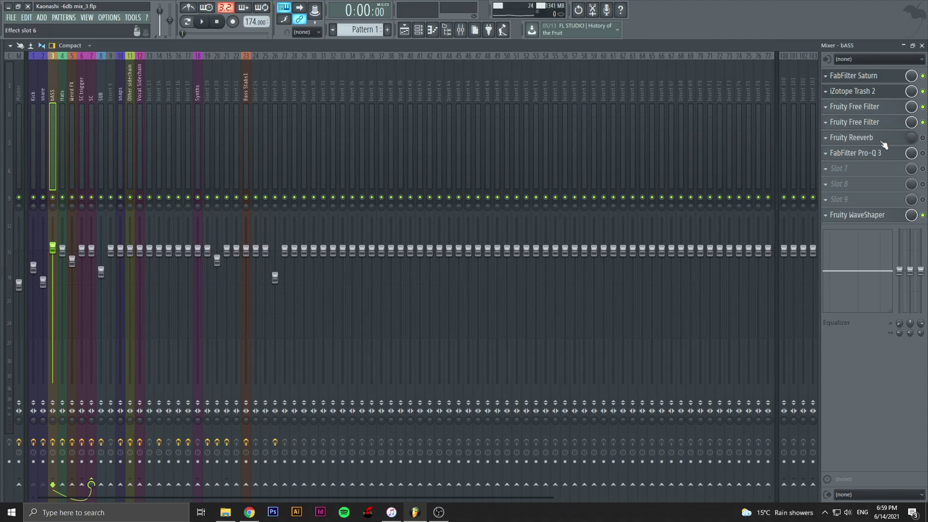
click(884, 157)
click(129, 195)
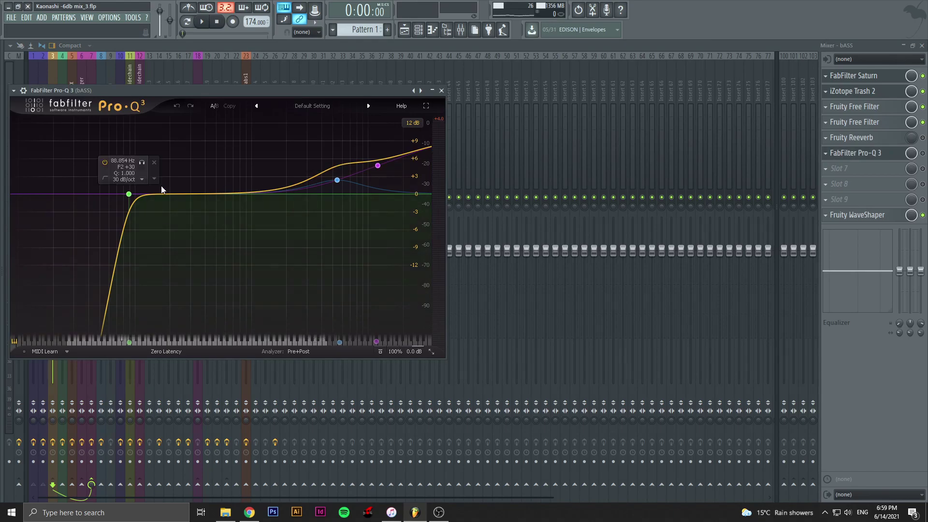
click(441, 90)
click(923, 138)
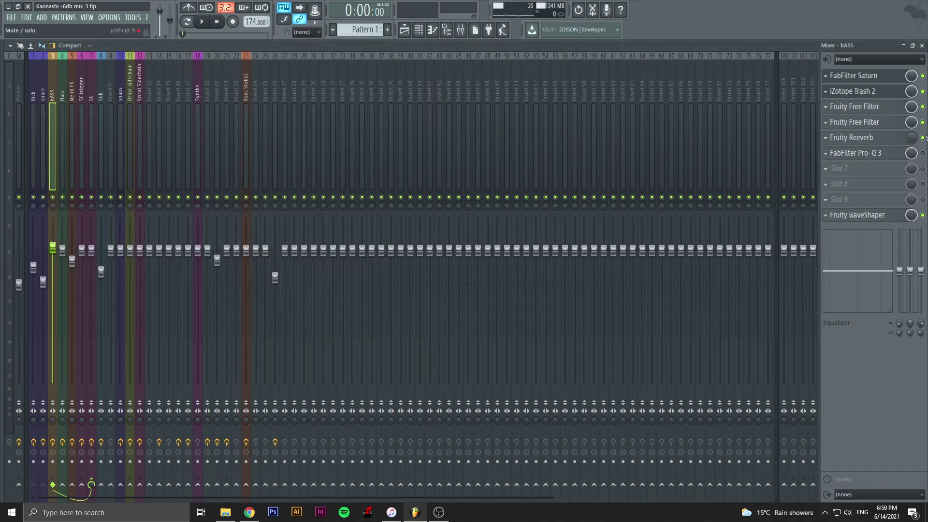
click(923, 153)
Step: Move Fruity WaveShaper up to slot 9 on the bass mixer channel and load Signalizer in slot 10
click(405, 31)
click(461, 31)
click(857, 215)
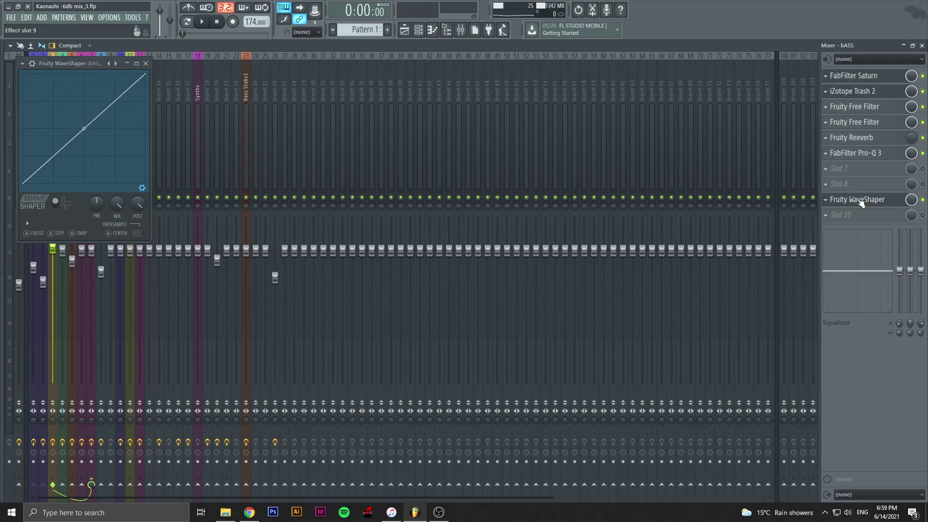
click(828, 211)
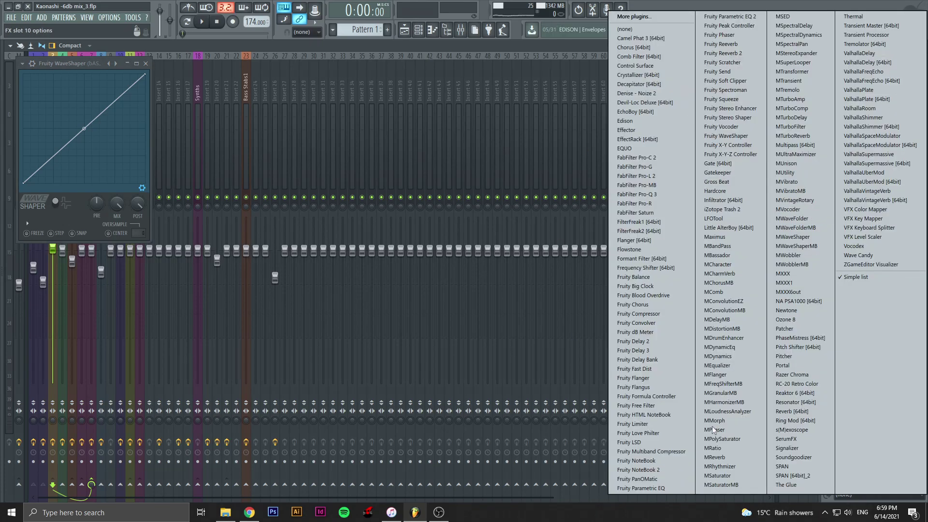
click(808, 448)
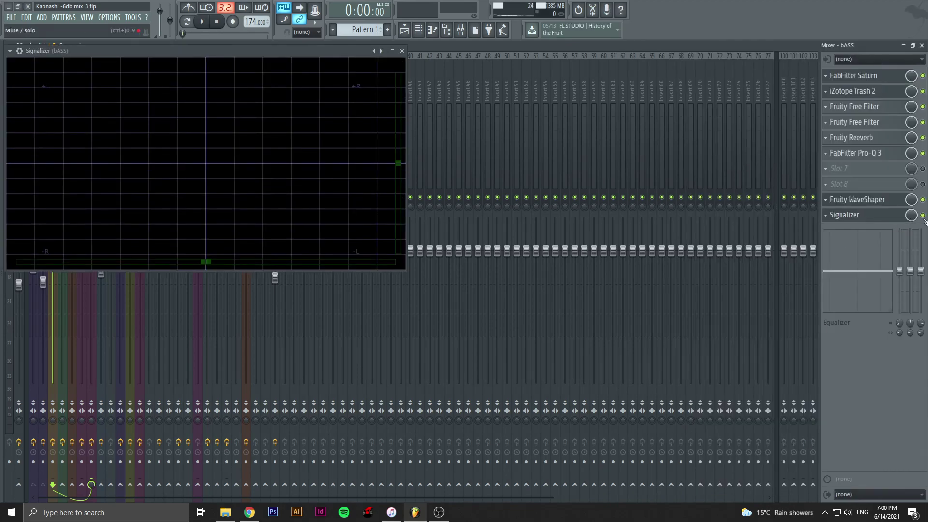
drag(222, 49, 546, 174)
Step: Play the bass part from bar 33 in the playlist, viewing it in Signalizer's spectrum and oscilloscope, and stop playback
click(418, 29)
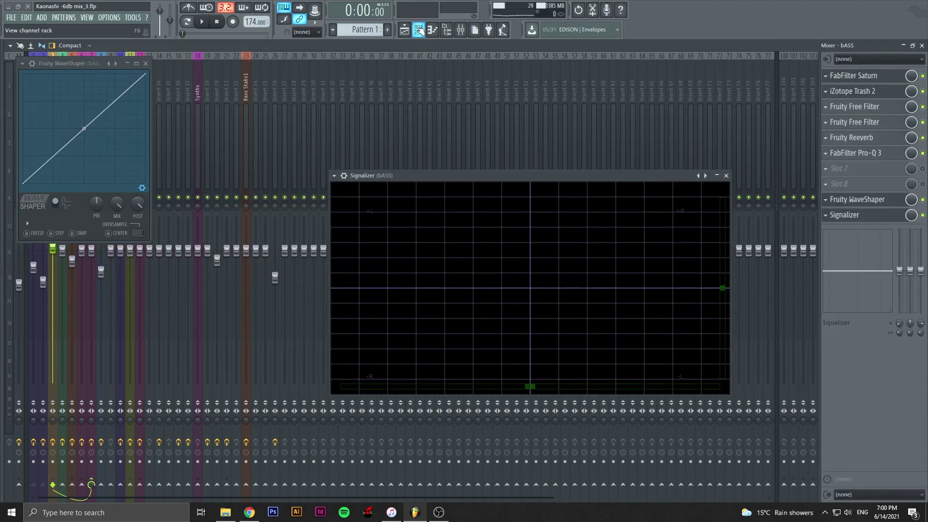
click(406, 31)
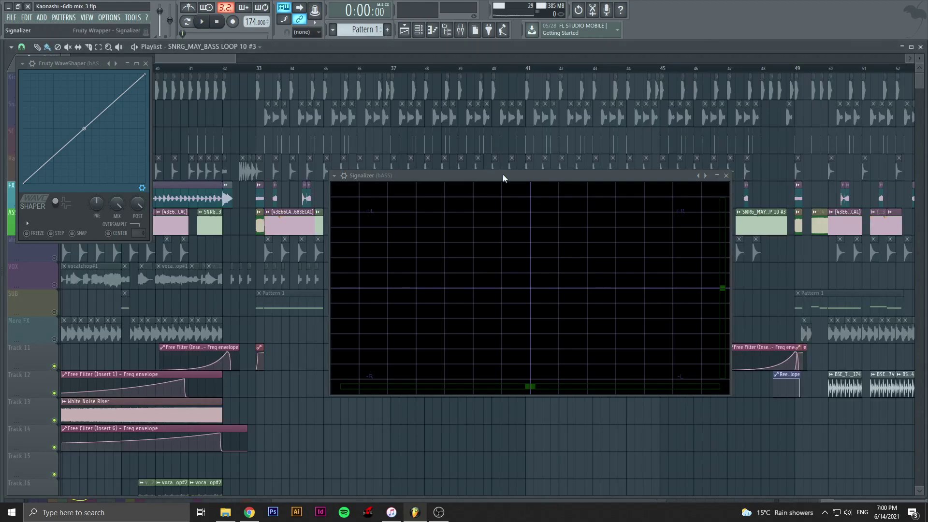
drag(522, 180, 594, 220)
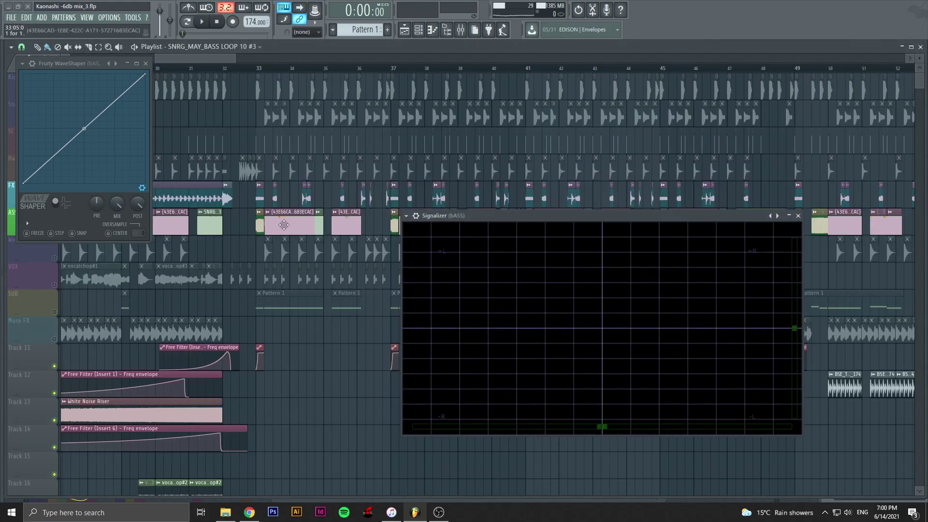
key(space)
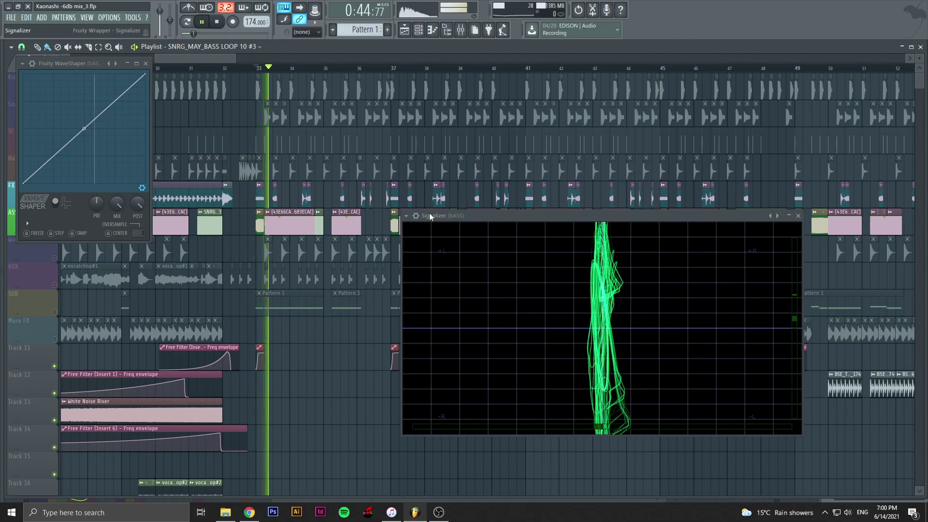
click(696, 231)
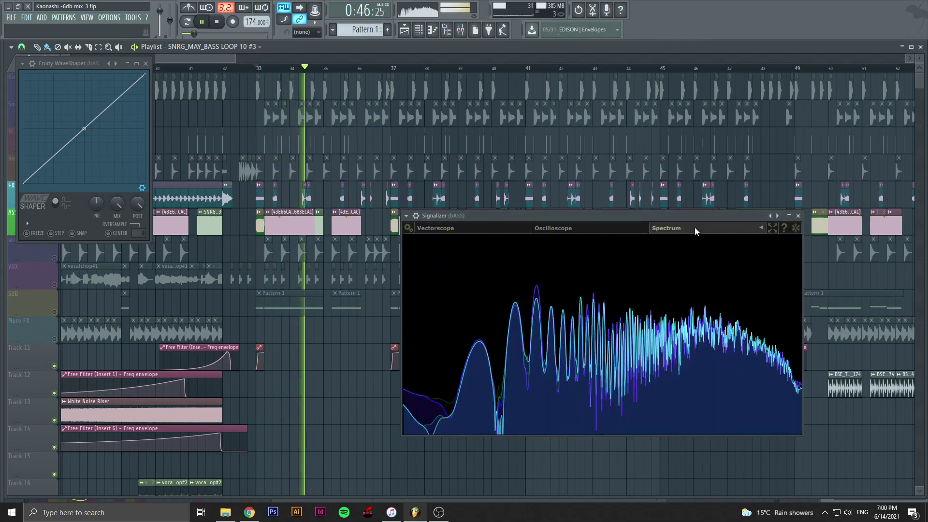
click(607, 230)
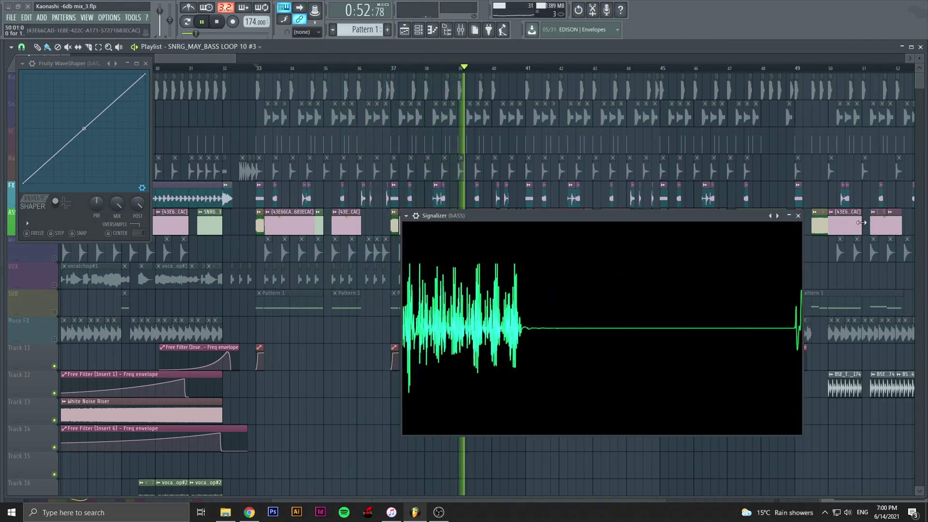
click(241, 56)
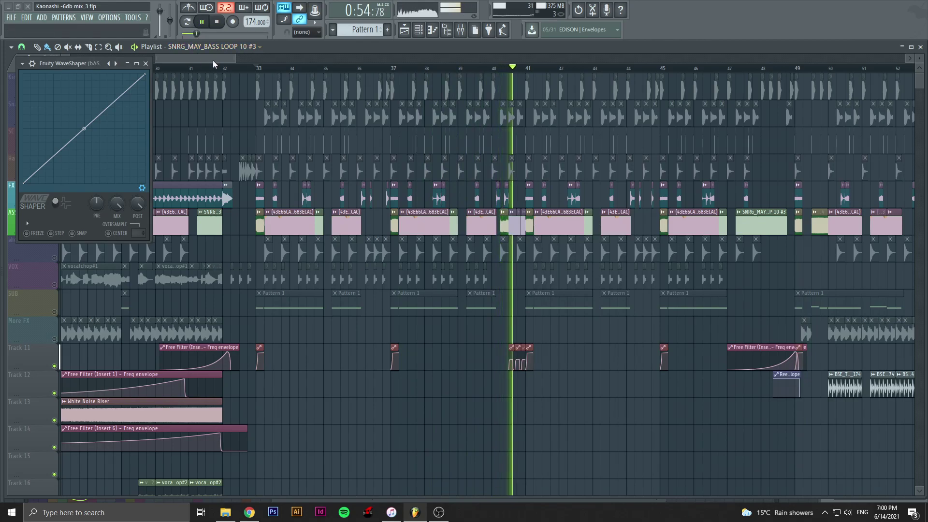
key(space)
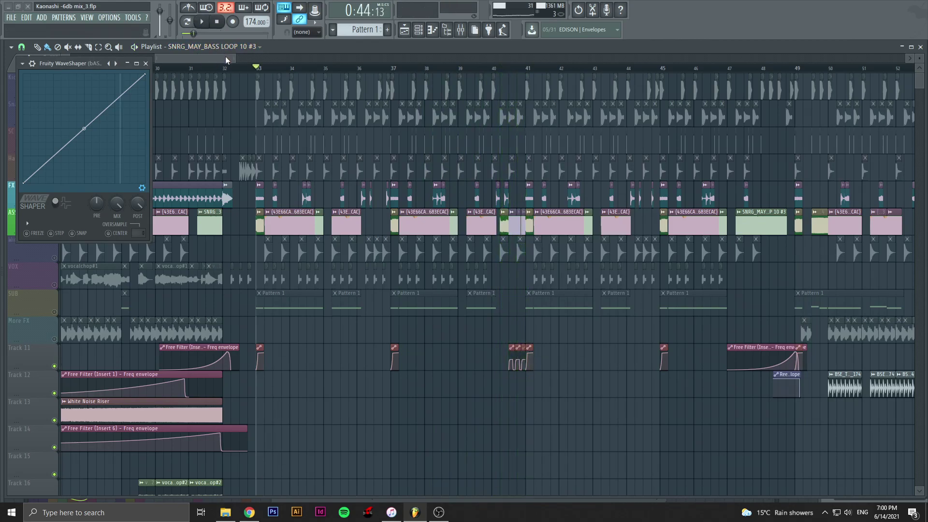
Step: Close Fruity WaveShaper, look over the playlist arrangement and select the long bass clip just after bar 33
drag(225, 56, 221, 57)
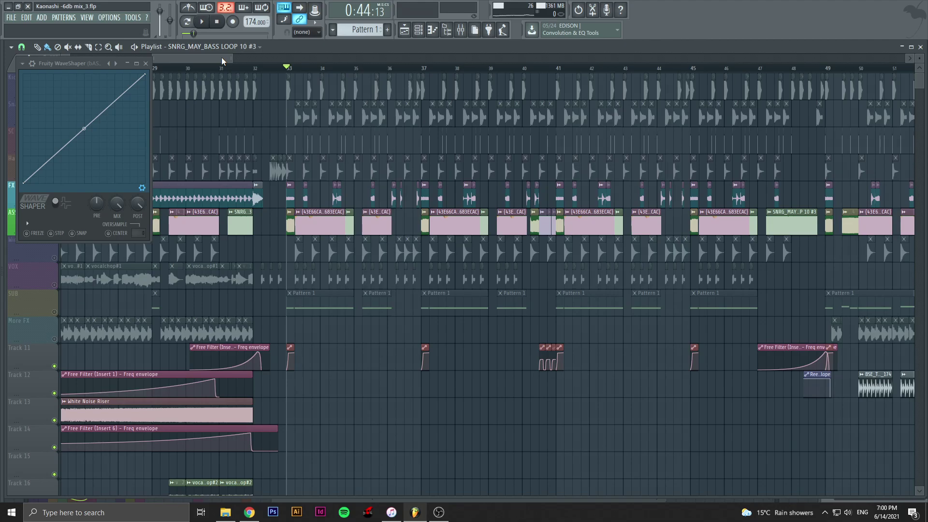
click(145, 64)
drag(194, 57, 190, 57)
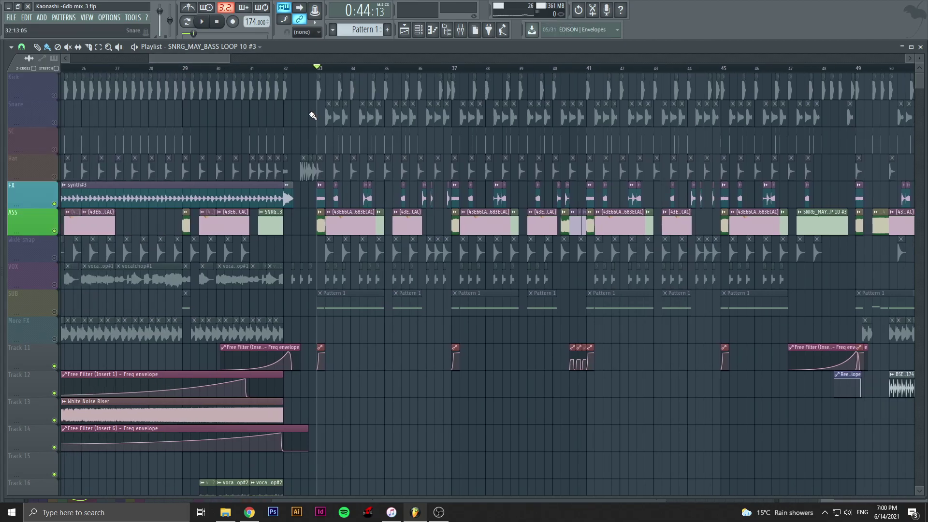
ctrl+scroll(313, 115, down, 3)
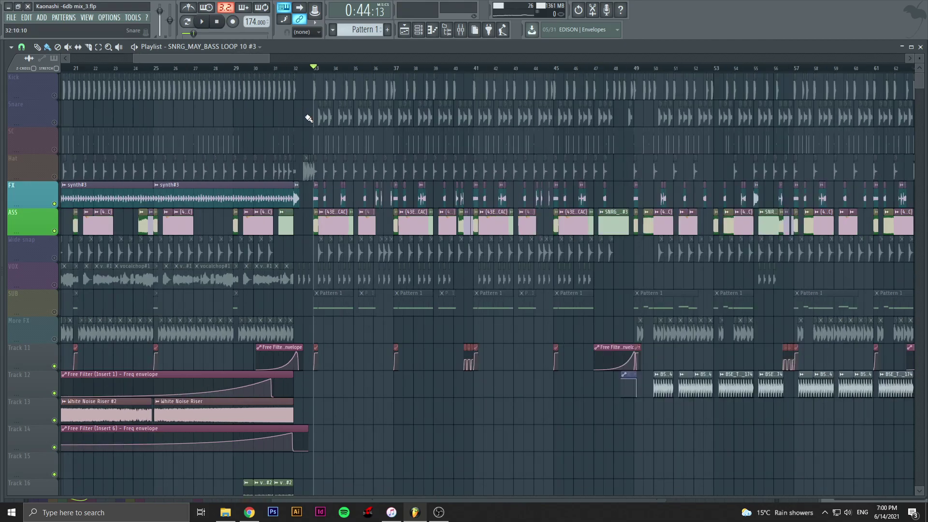
scroll(305, 117, down, 2)
scroll(305, 116, down, 5)
scroll(304, 116, up, 6)
click(344, 200)
double_click(343, 200)
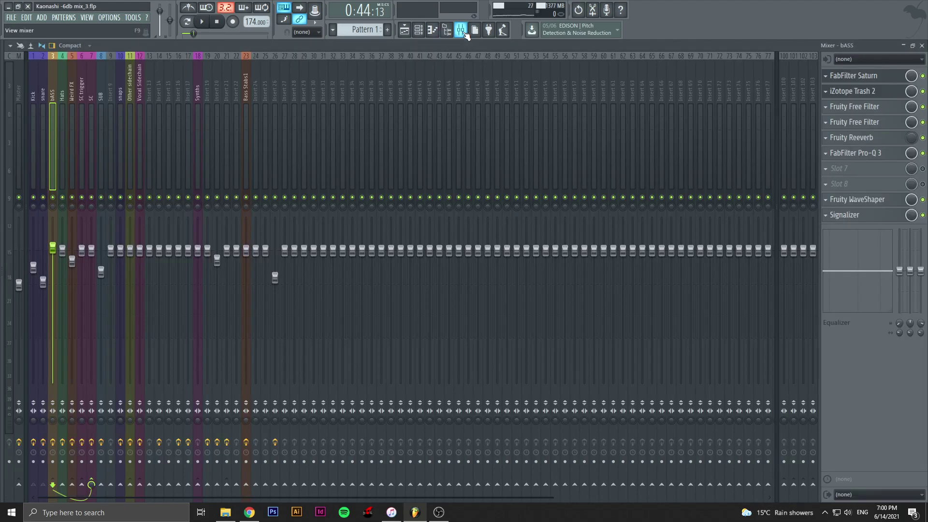
Step: Examine the snare, bass, hats, Weird FX and SC channels in the mixer, finishing on the bass channel
click(460, 30)
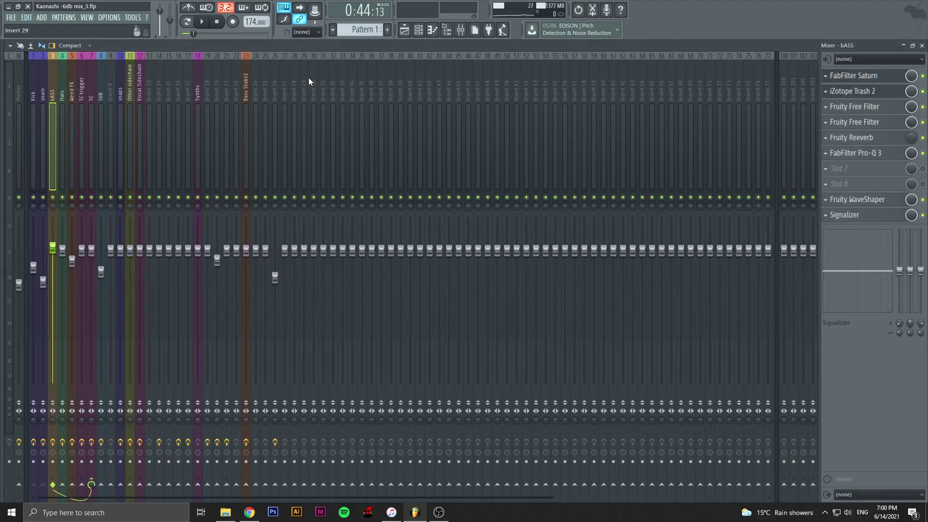
click(92, 92)
click(72, 91)
click(62, 92)
click(52, 91)
click(44, 92)
click(54, 91)
click(62, 91)
click(72, 92)
click(58, 92)
click(52, 92)
click(43, 93)
click(53, 92)
Step: Open FabFilter Pro-Q 3 on the bass channel, inspect its low cut and high boost, and close it
click(860, 155)
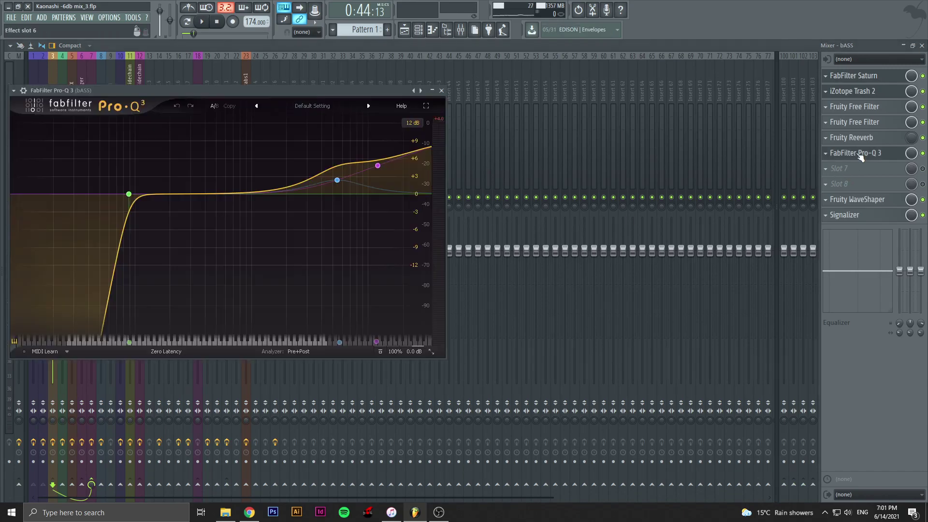
drag(277, 97, 437, 104)
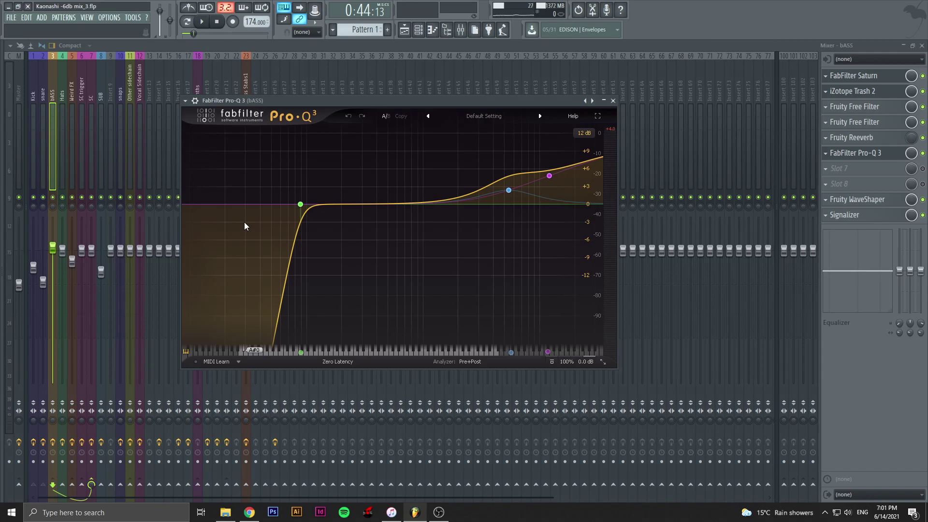
click(613, 101)
Step: Return to the playlist, unmute the SUB track and open its Pattern 1 in the piano roll
click(404, 29)
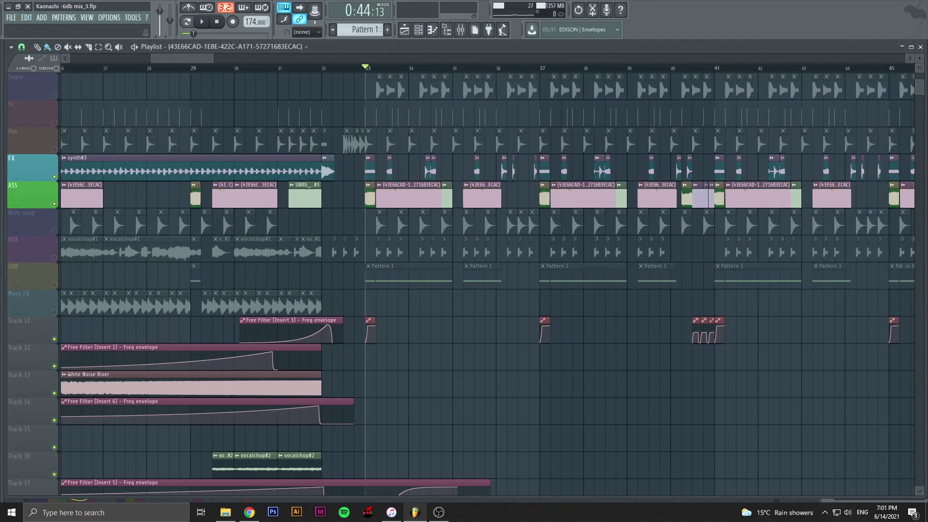
scroll(435, 314, down, 2)
scroll(436, 315, up, 1)
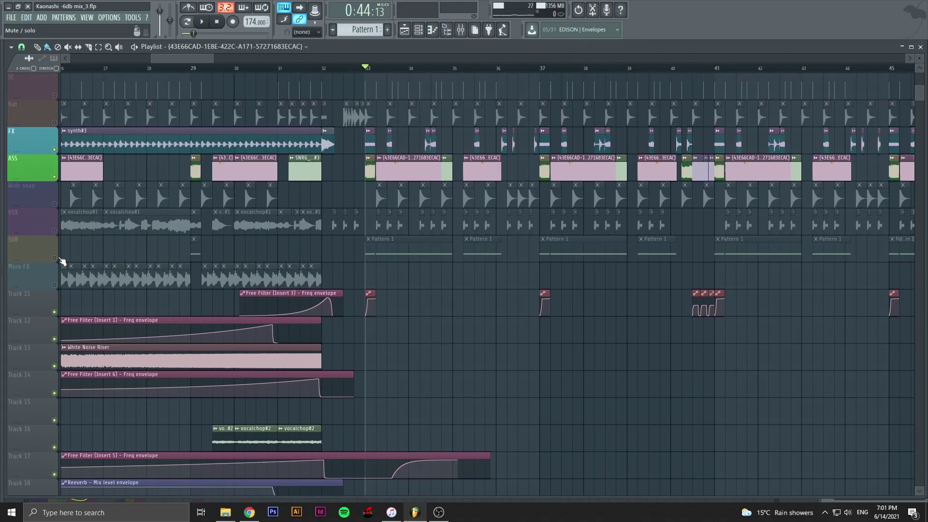
click(29, 249)
double_click(427, 248)
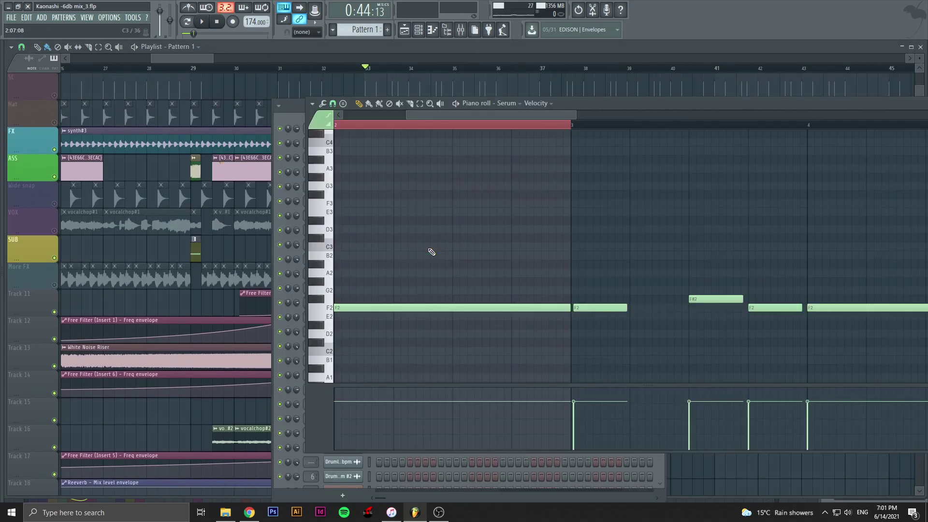
Step: Open the Serum instrument that plays the sub and inspect its Analog_BD_Sin oscillator and envelope
click(418, 30)
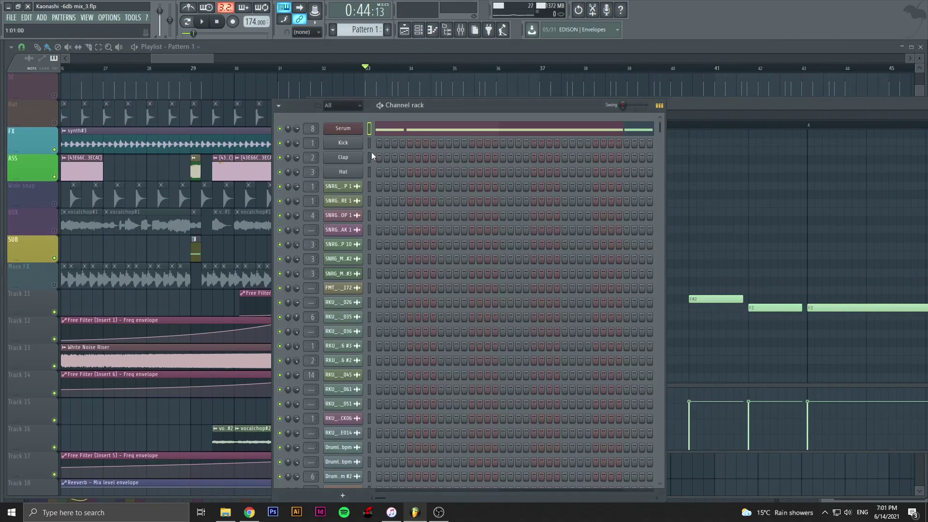
click(351, 131)
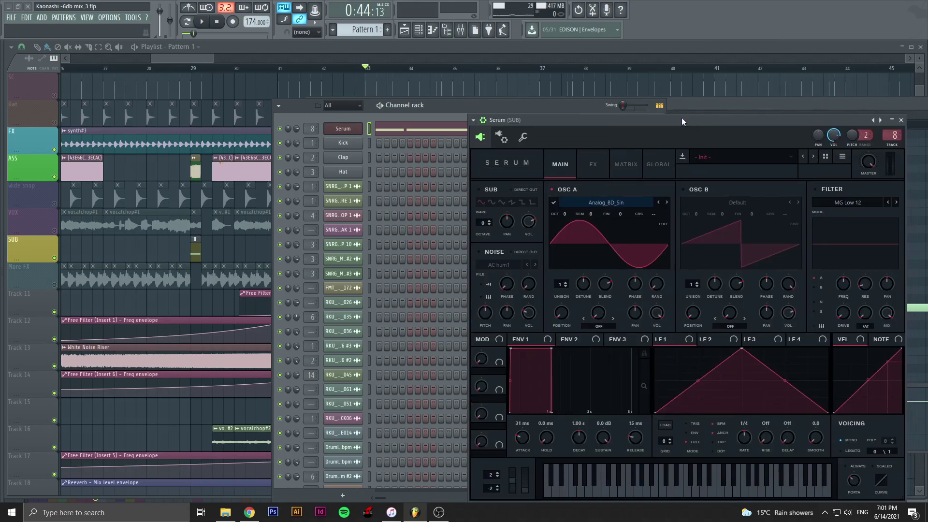
drag(682, 118, 454, 63)
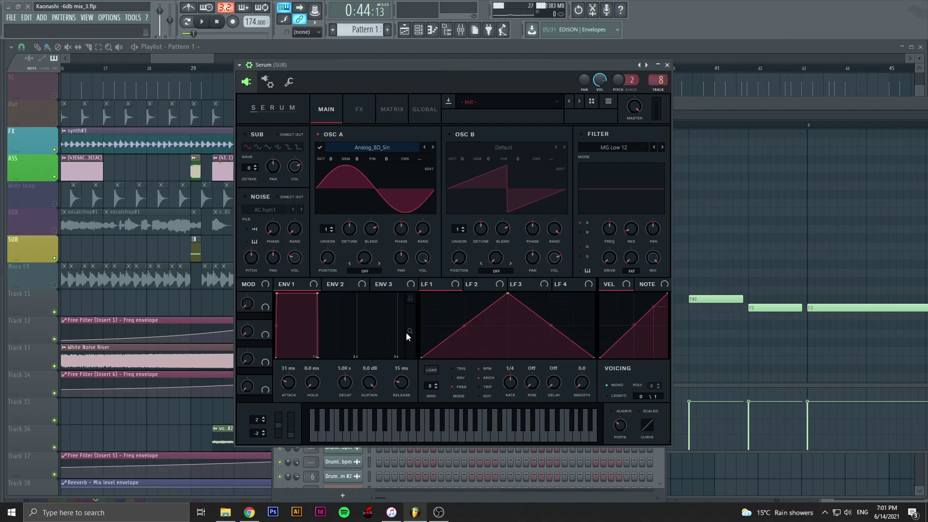
Step: Try the sub with Serum's envelope 1 attack at 0 ms, and set the attack to 12 ms
drag(378, 66, 262, 72)
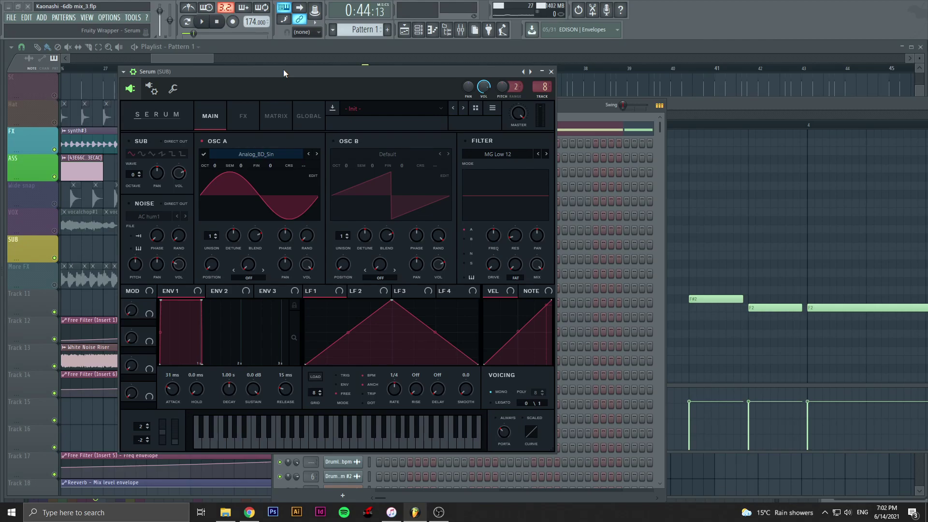
drag(173, 390, 179, 406)
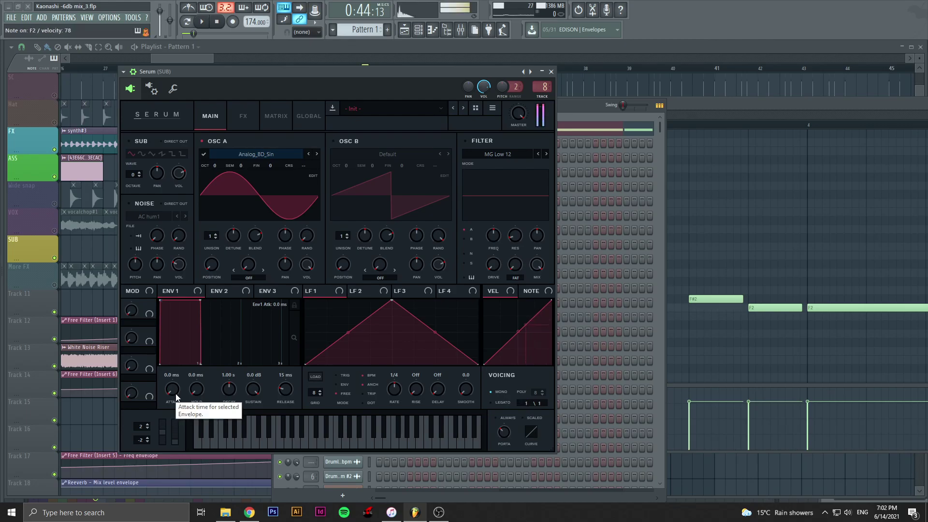
mouse_move(175, 392)
mouse_down()
mouse_move(180, 370)
mouse_move(176, 391)
mouse_up()
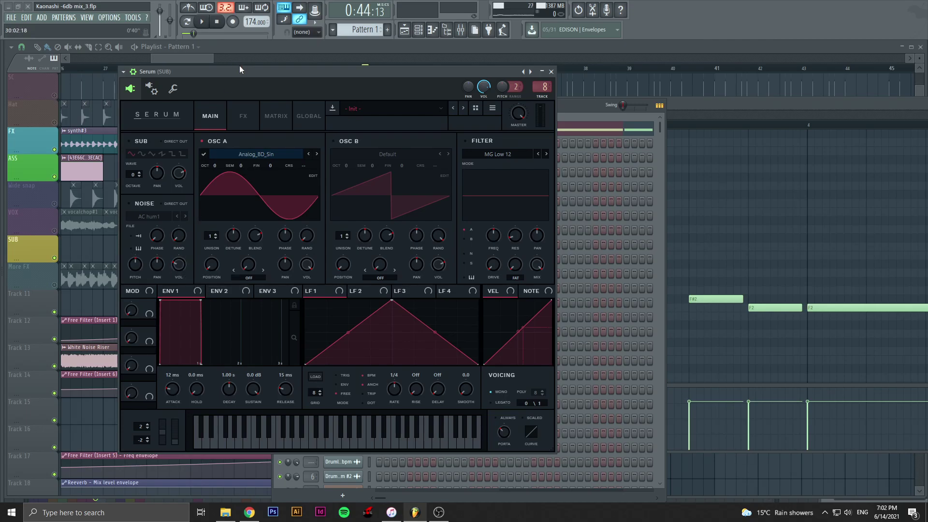
Step: Check Serum's effects and modulation matrix pages for the sub patch, and return to the main oscillator page
click(244, 119)
click(275, 116)
click(251, 120)
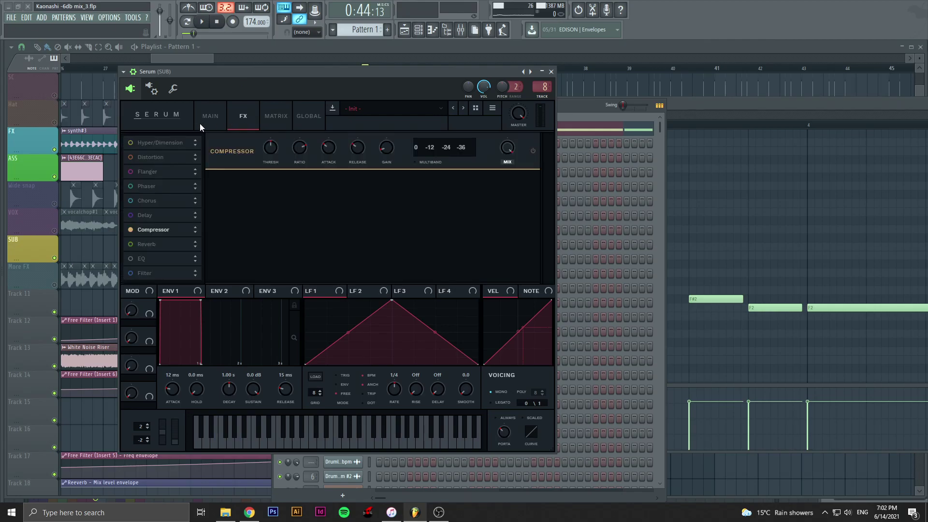
click(213, 117)
click(245, 117)
click(224, 116)
click(244, 118)
click(274, 115)
click(244, 115)
click(212, 115)
drag(314, 72, 326, 75)
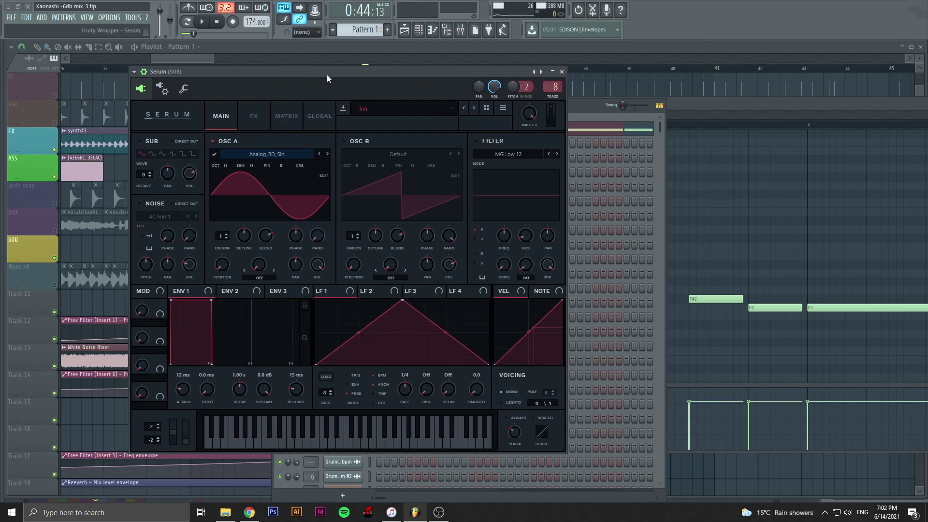
Step: Close Serum, move the channel rack aside and examine the sub's F2 and F#2 notes in the piano roll
click(562, 72)
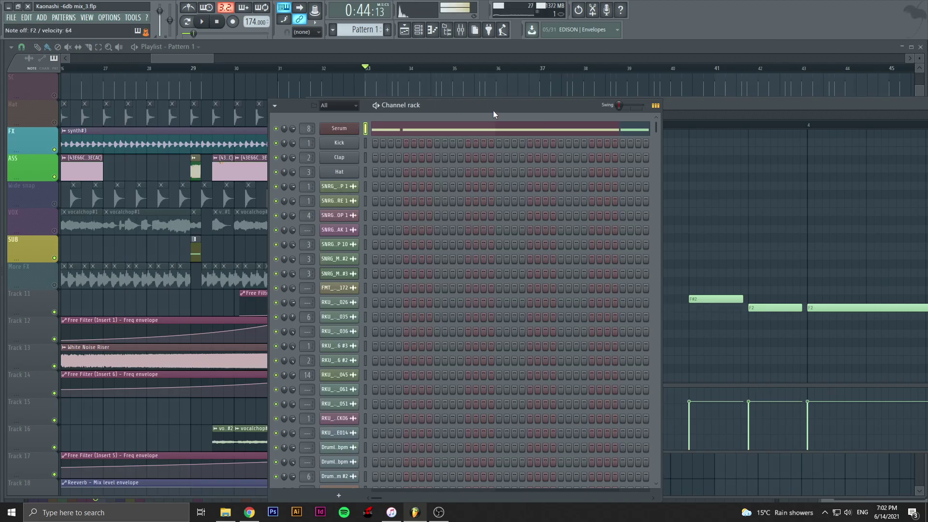
drag(494, 110, 350, 93)
click(640, 102)
scroll(415, 242, down, 5)
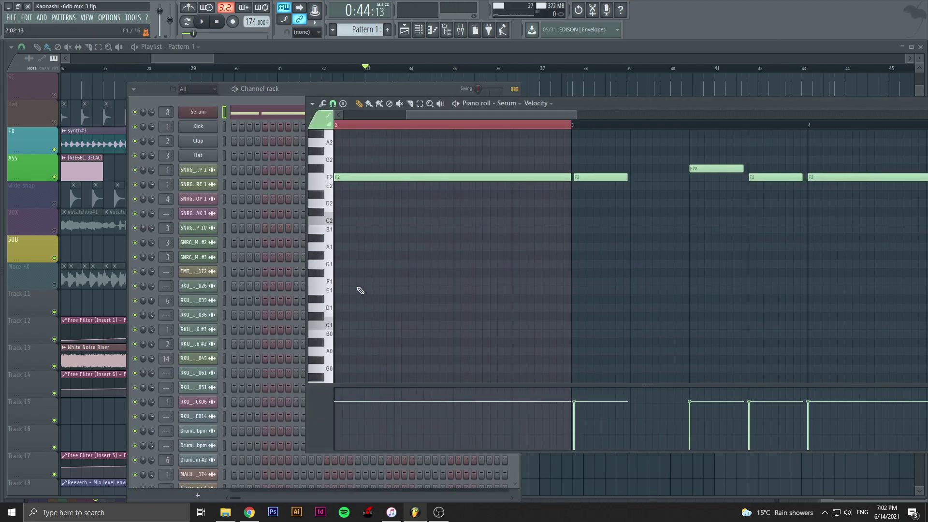
scroll(327, 212, up, 3)
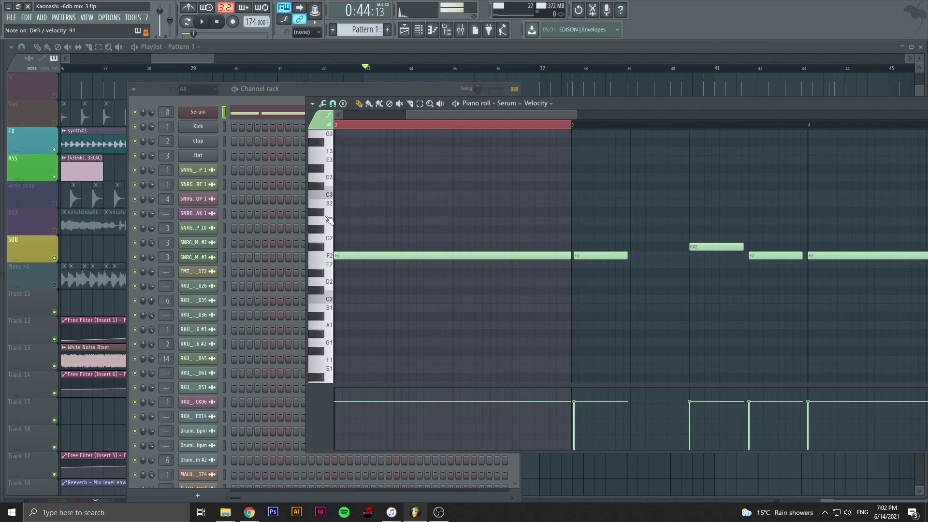
Step: Reopen the sub's Serum instrument to review its main oscillator page, and return to the playlist
click(198, 112)
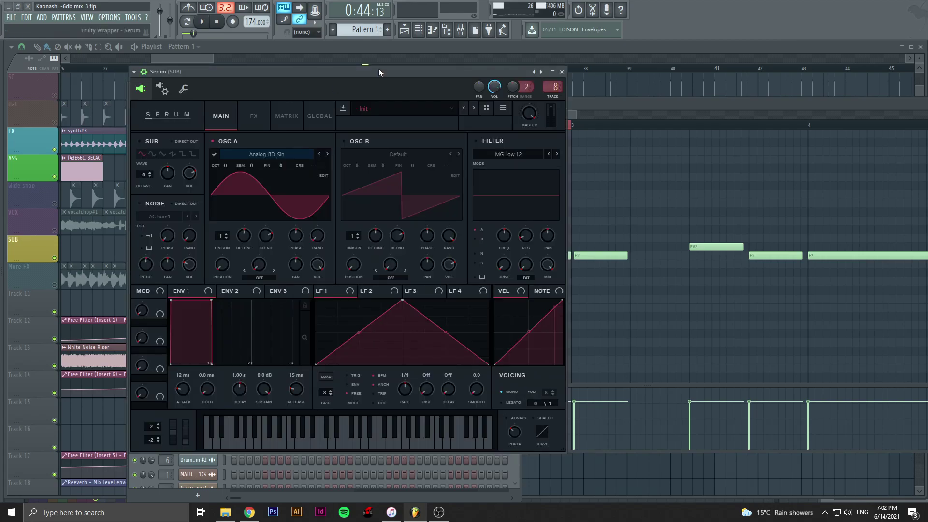
drag(378, 69, 404, 74)
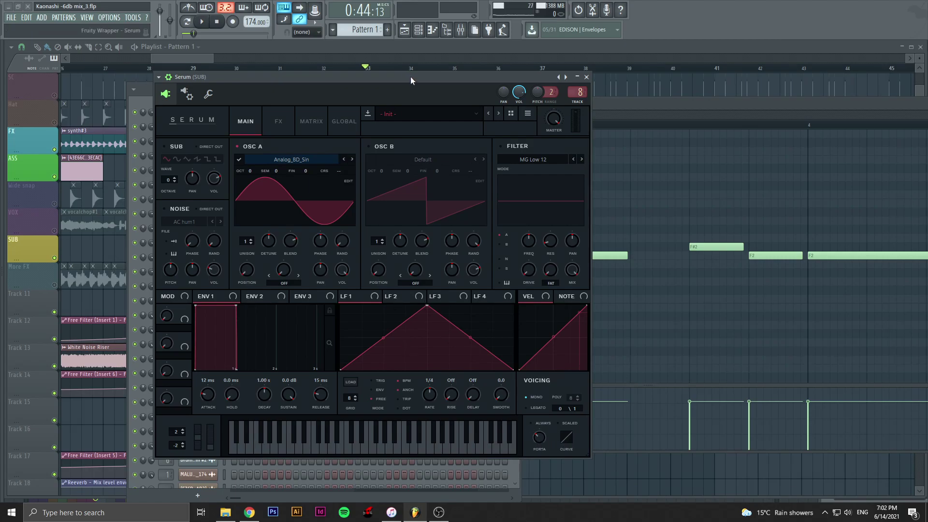
drag(362, 78, 341, 95)
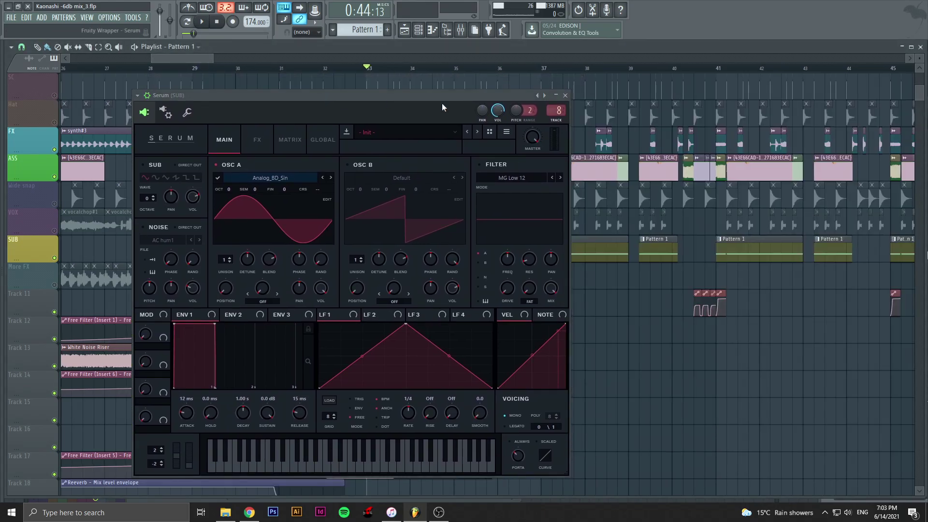
click(565, 96)
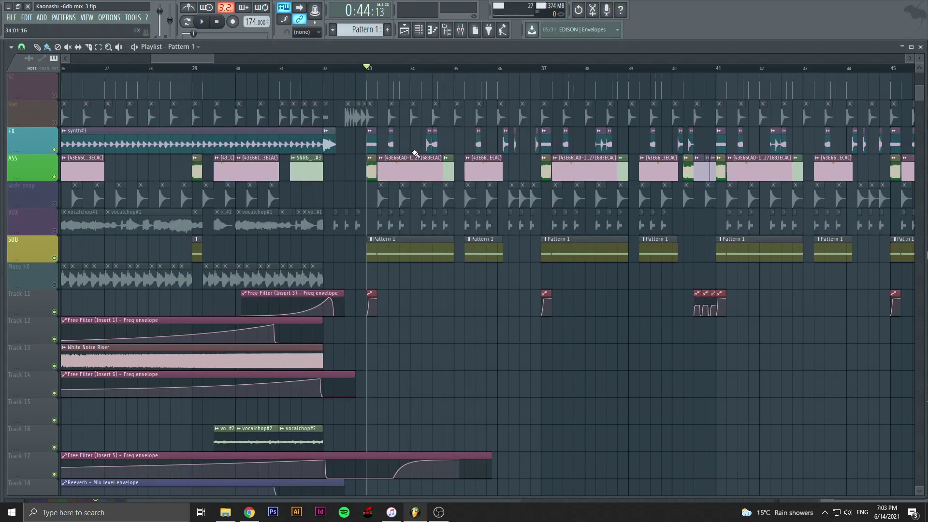
Step: Play the drop from bar 33, muting the FX track to hear only the bass and sub
scroll(411, 151, up, 2)
key(space)
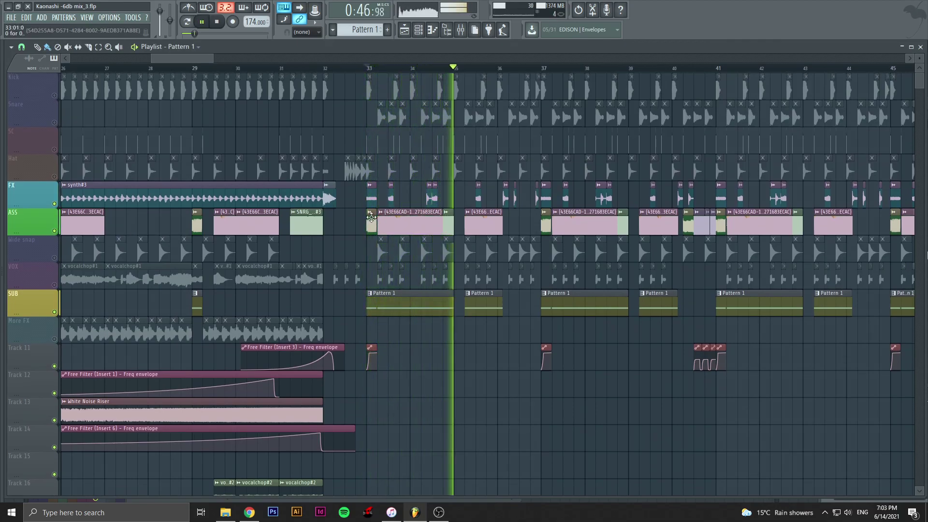
click(54, 204)
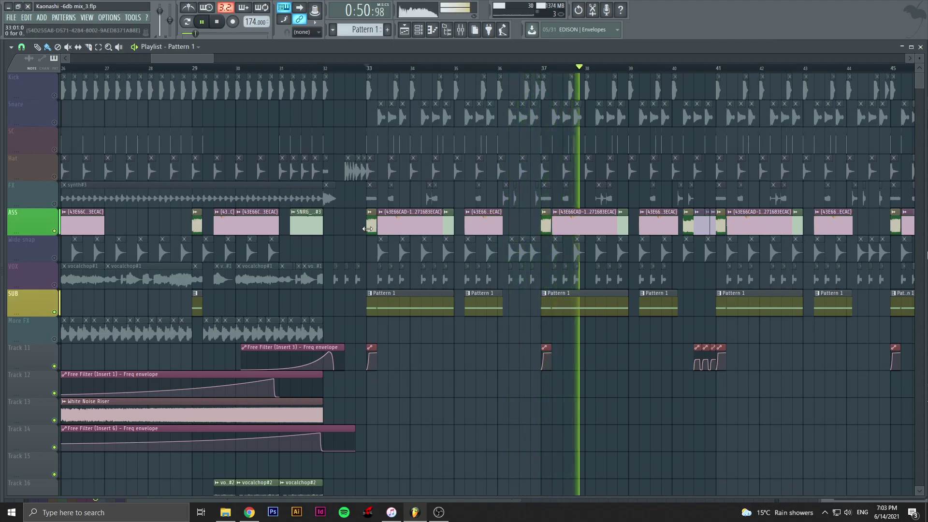
key(space)
Step: Unmute the Snare, Kick, Hat and FX tracks and briefly start playback
click(55, 122)
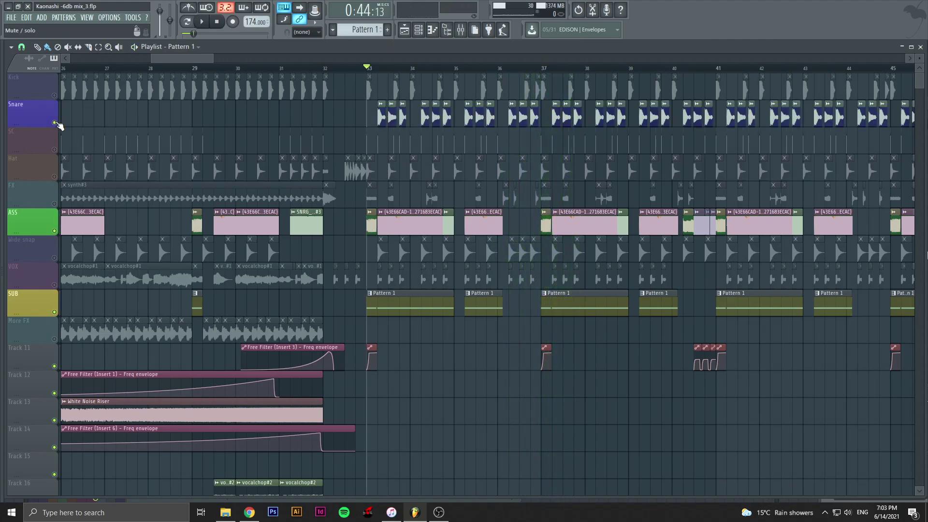
click(54, 96)
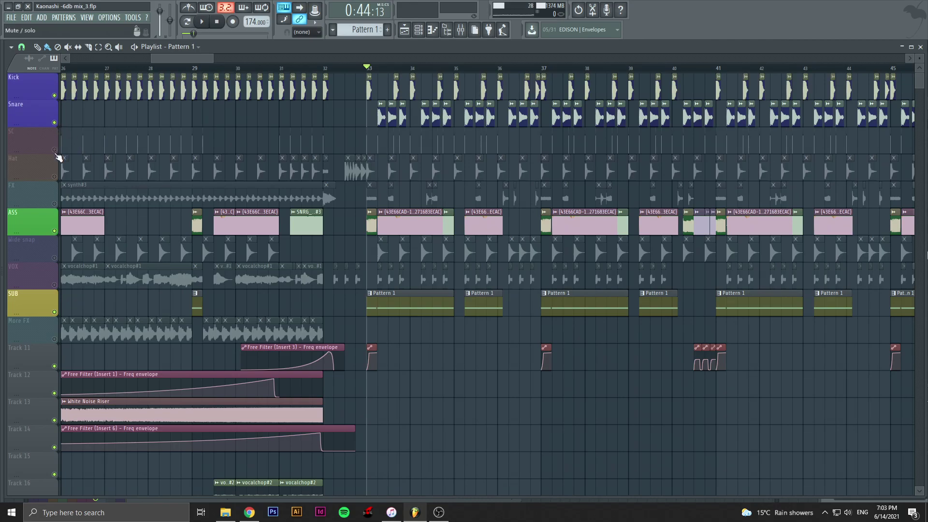
click(54, 176)
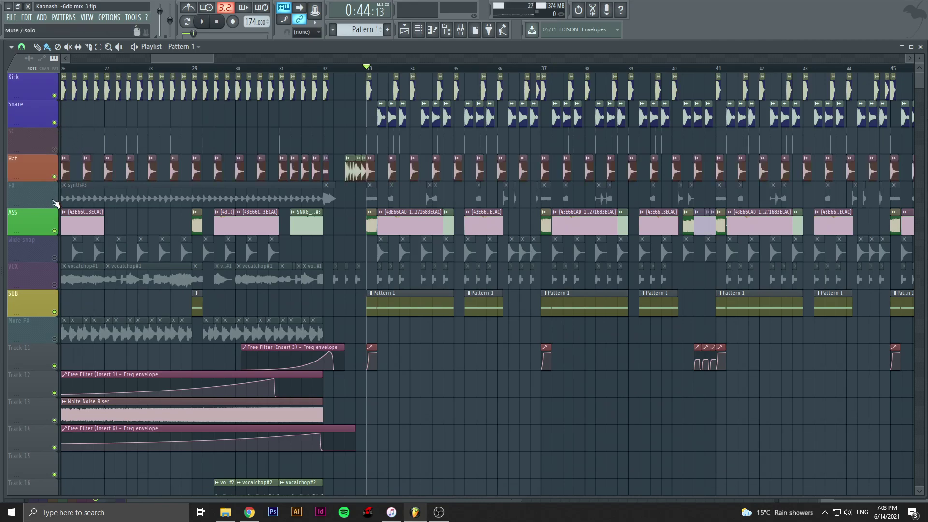
click(55, 203)
key(space)
key(space)
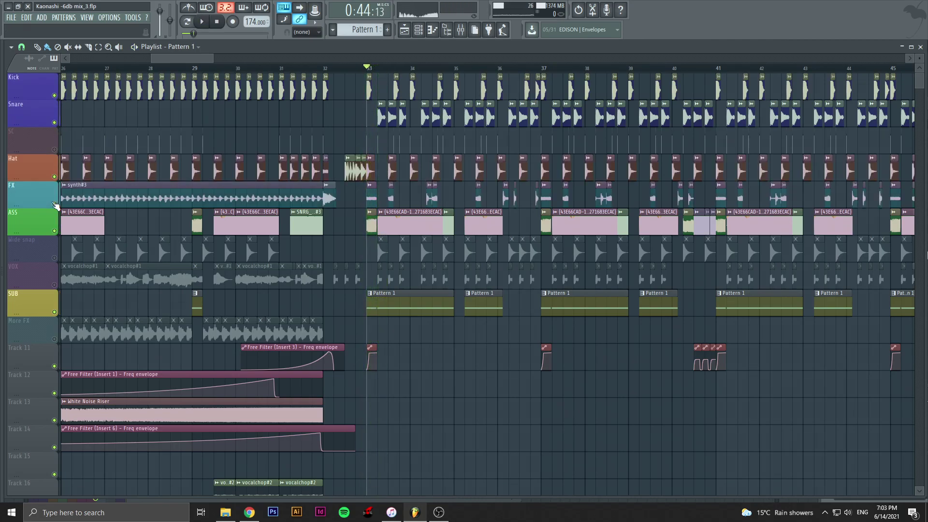
Step: Unmute the SC and Wide snap tracks and play the drop from bar 33
click(54, 150)
scroll(56, 251, down, 1)
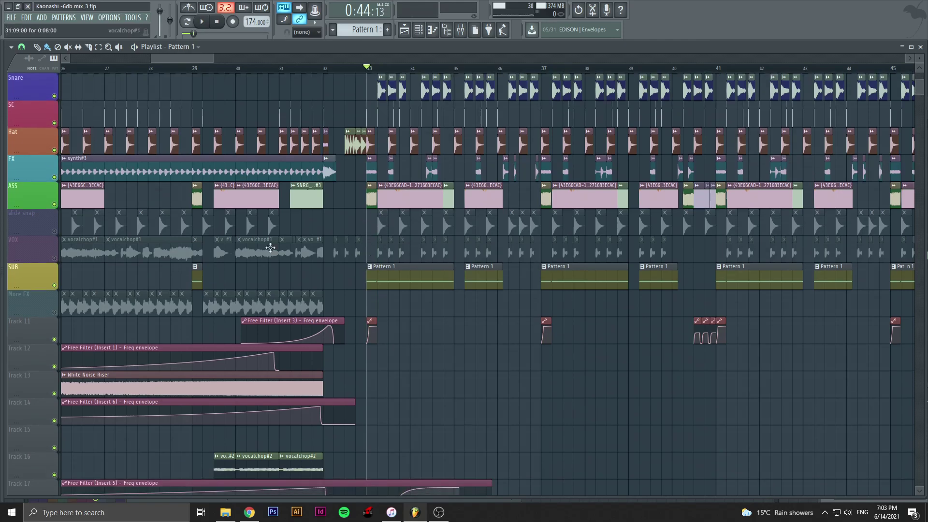
click(54, 230)
key(space)
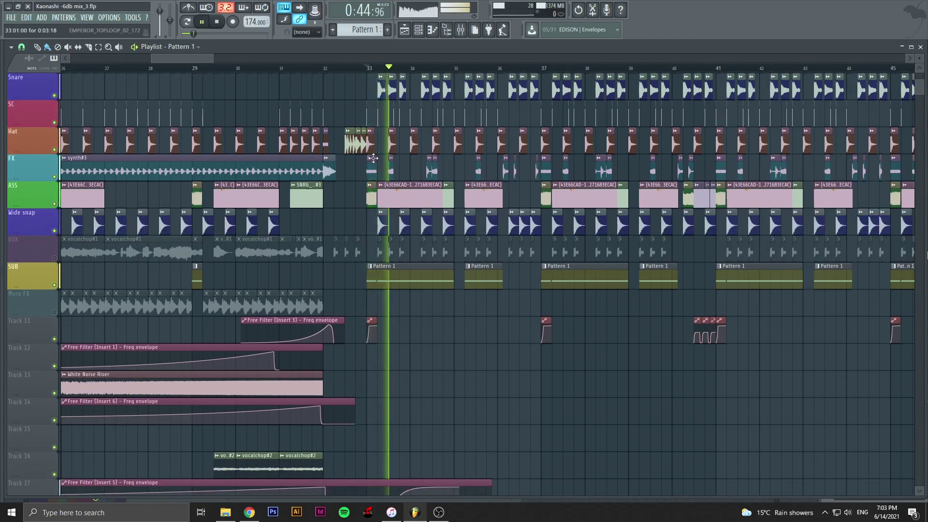
key(space)
Step: Inspect the sample settings of the SC track's MALUX_SNARE_06 #2 trigger clip at bar 33
scroll(366, 117, up, 5)
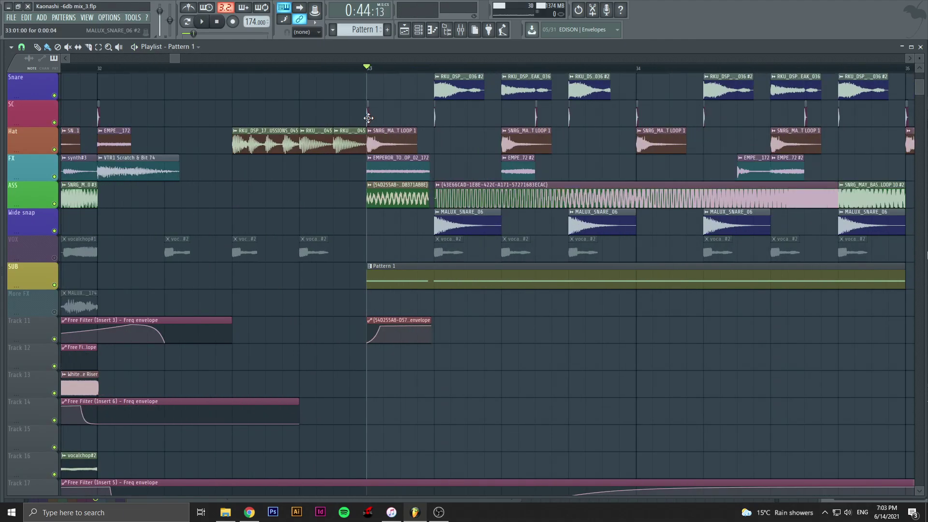
double_click(367, 118)
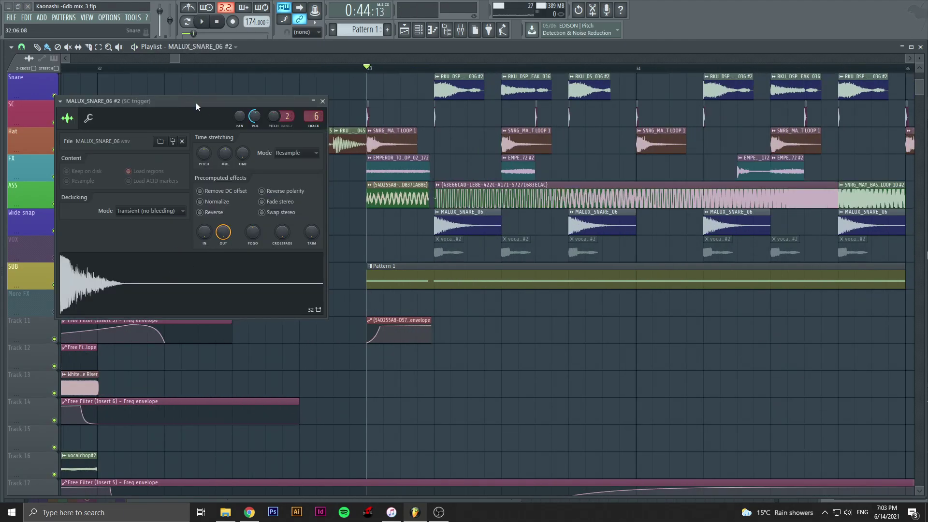
drag(196, 102, 492, 139)
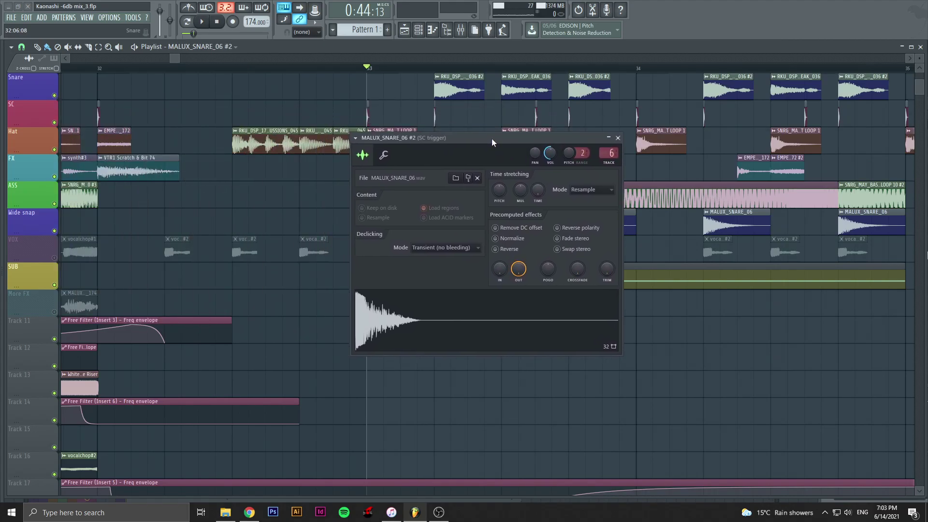
click(617, 137)
Step: Examine how the SC trigger clips line up with the drums, and check the second trigger's sample and mixer routing
scroll(367, 116, up, 3)
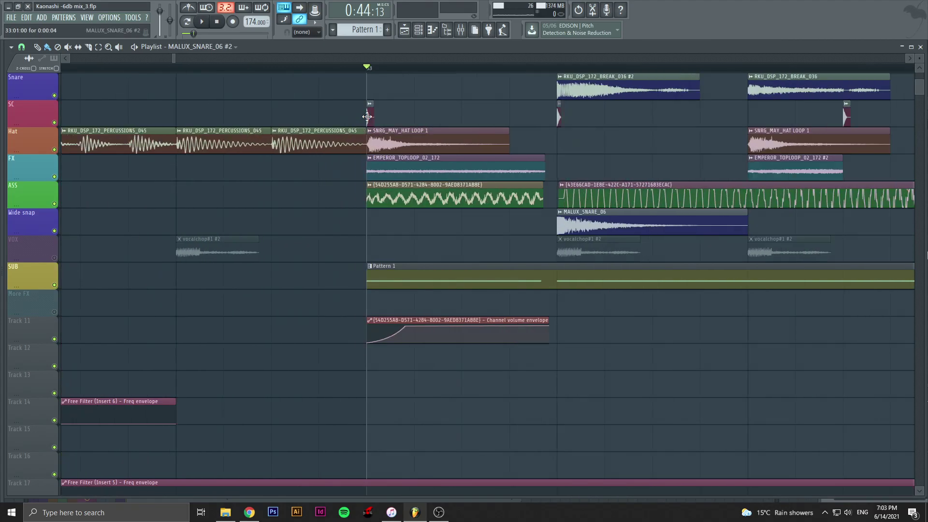
scroll(367, 116, up, 2)
scroll(404, 121, down, 2)
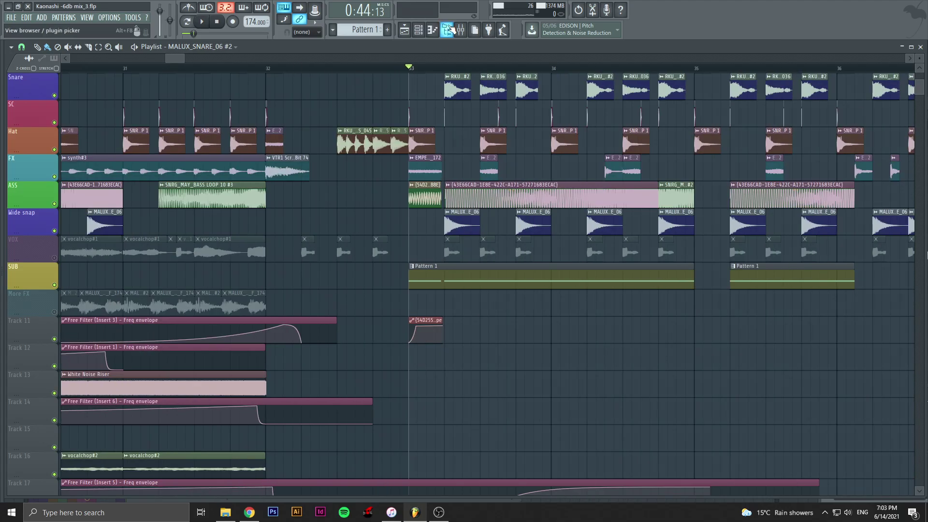
double_click(443, 114)
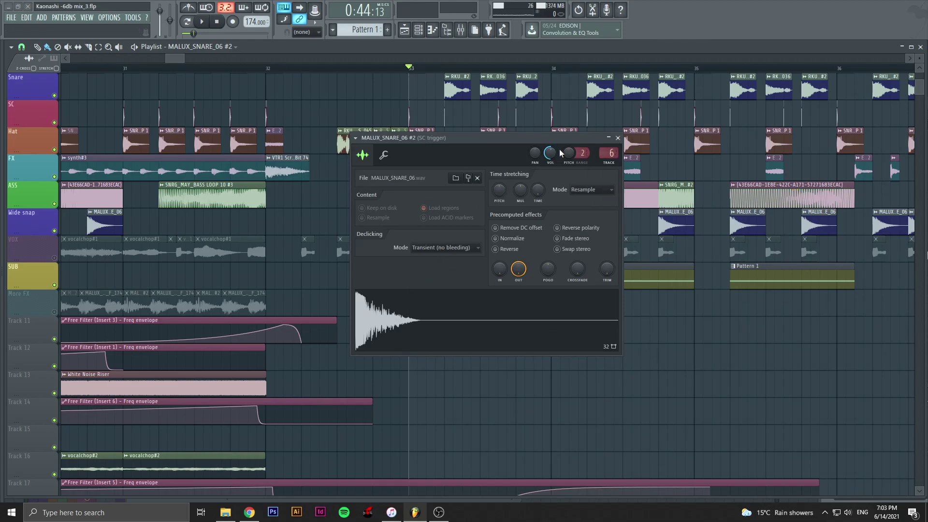
click(617, 138)
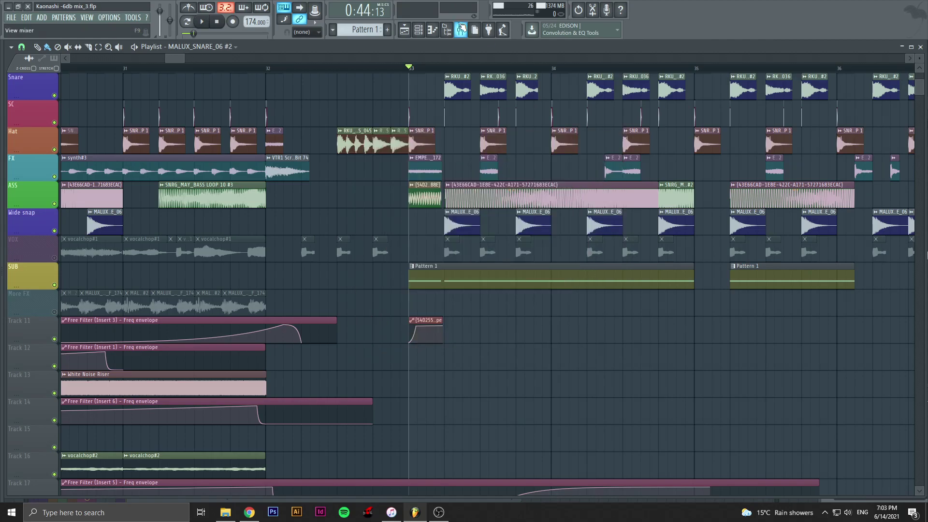
Step: Open the mixer and compare the SC trigger and SC inserts, including the send between them
click(461, 29)
click(88, 73)
click(78, 79)
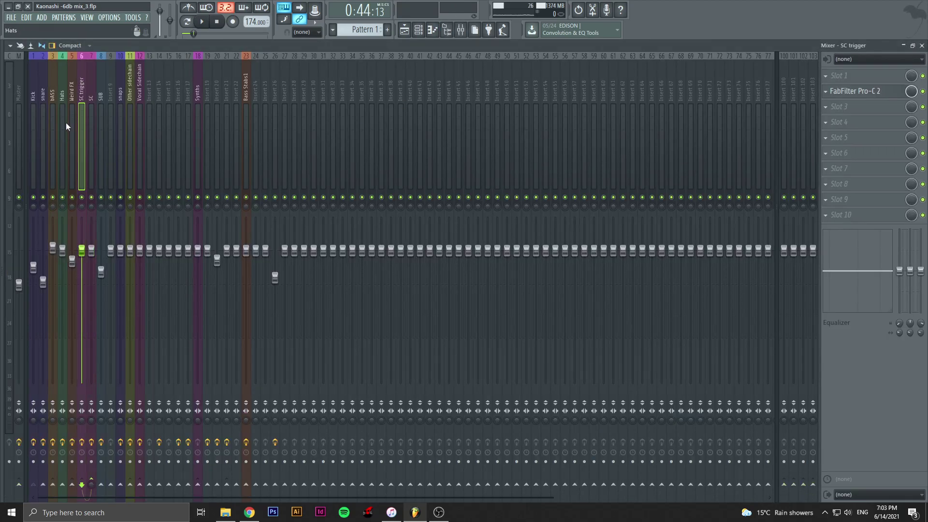
click(91, 92)
click(83, 94)
click(91, 91)
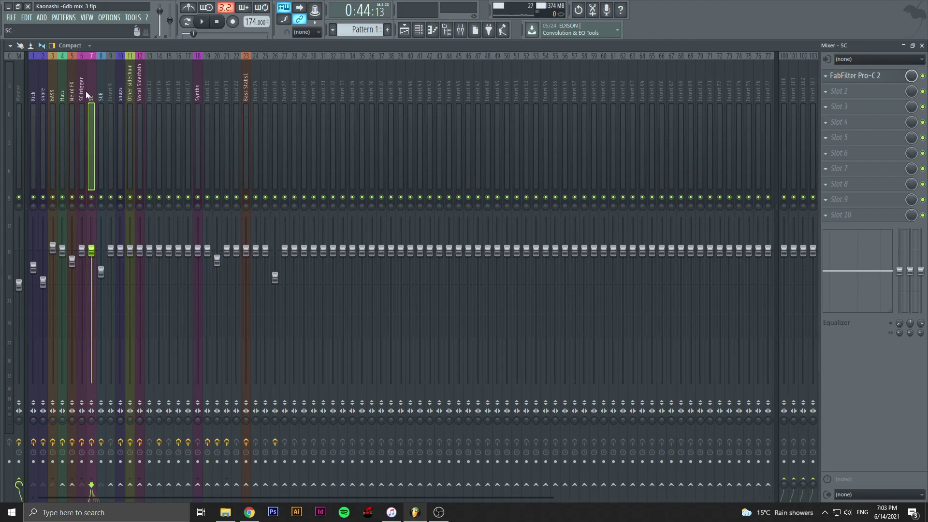
click(82, 91)
click(87, 94)
click(82, 93)
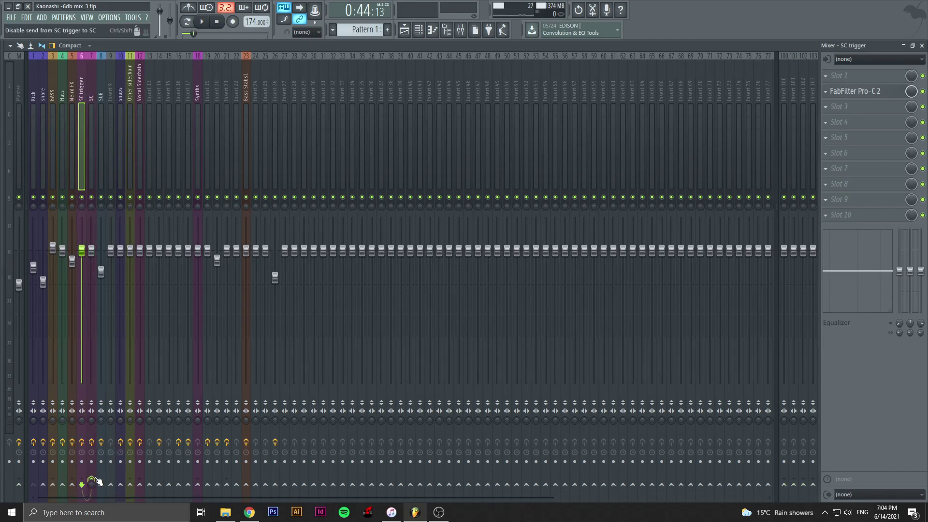
click(88, 77)
click(82, 79)
click(91, 79)
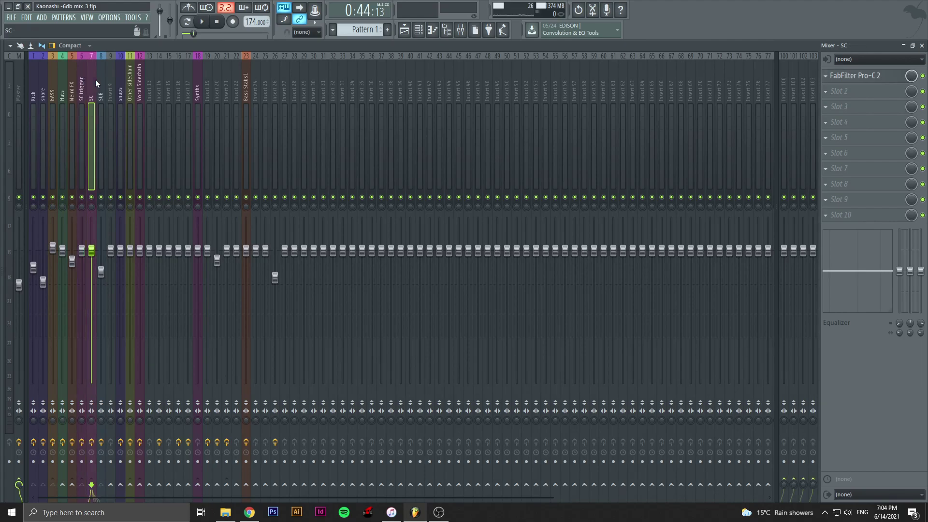
Step: Open FabFilter Pro-C 2 on the SC insert and inspect the wrapper's processing page for its stereo side chain connection
click(858, 84)
drag(567, 106, 551, 89)
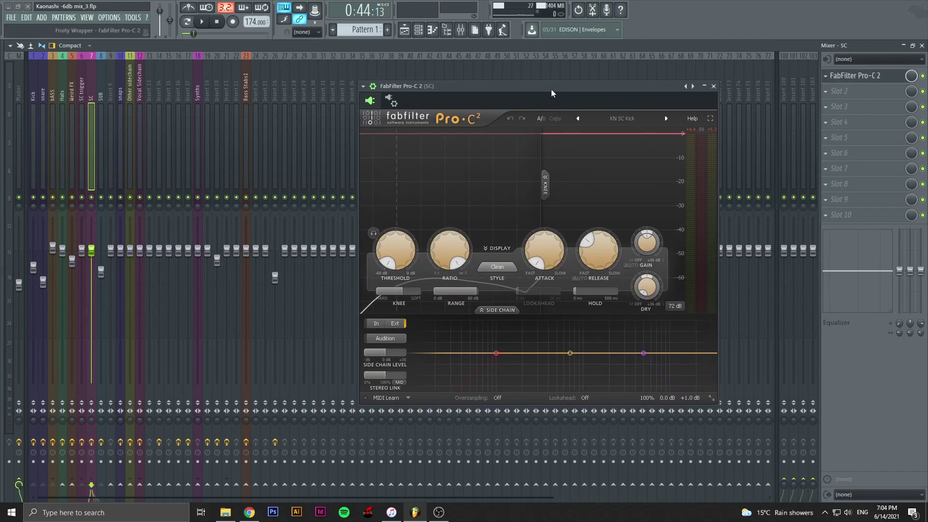
click(390, 101)
click(403, 120)
click(382, 119)
click(405, 121)
drag(477, 87, 453, 67)
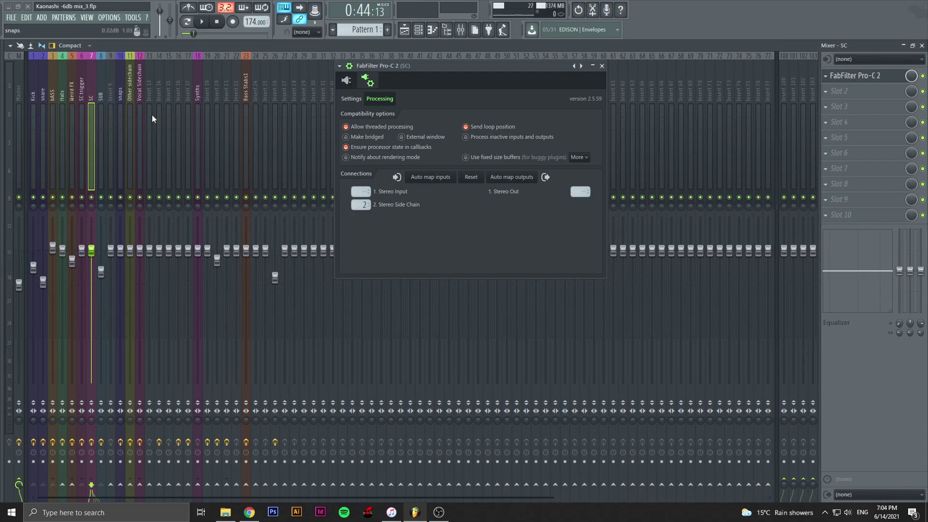
Step: Return to the Pro-C 2 interface, examine its KN SC Kick compression and external side chain settings, and close it
click(347, 80)
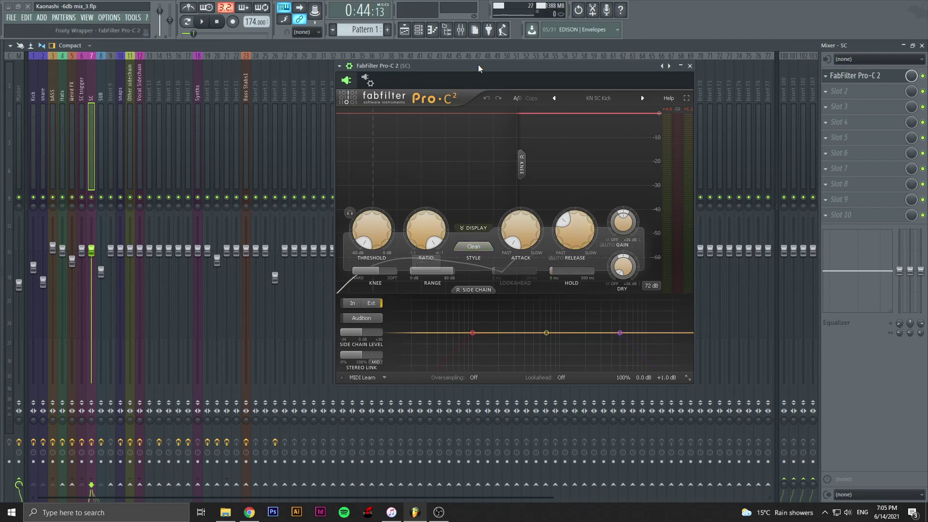
drag(506, 66, 457, 70)
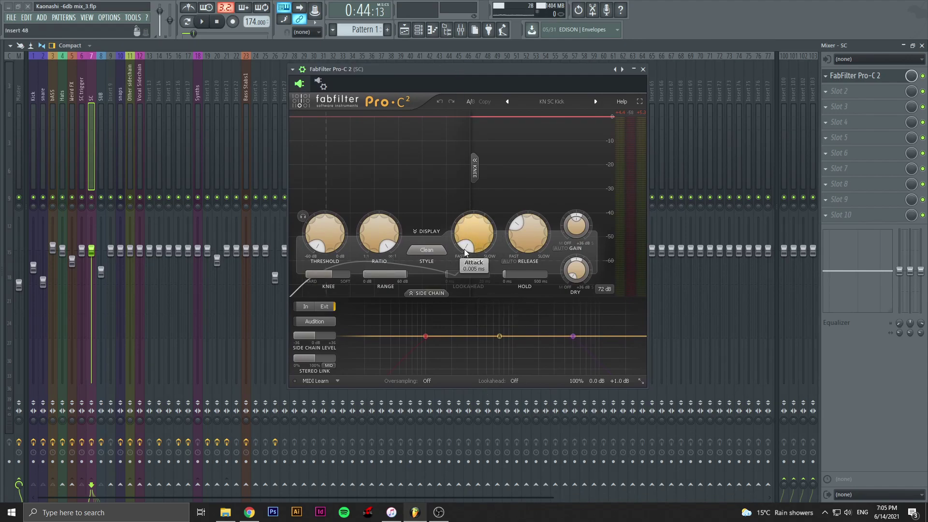
drag(477, 70, 457, 72)
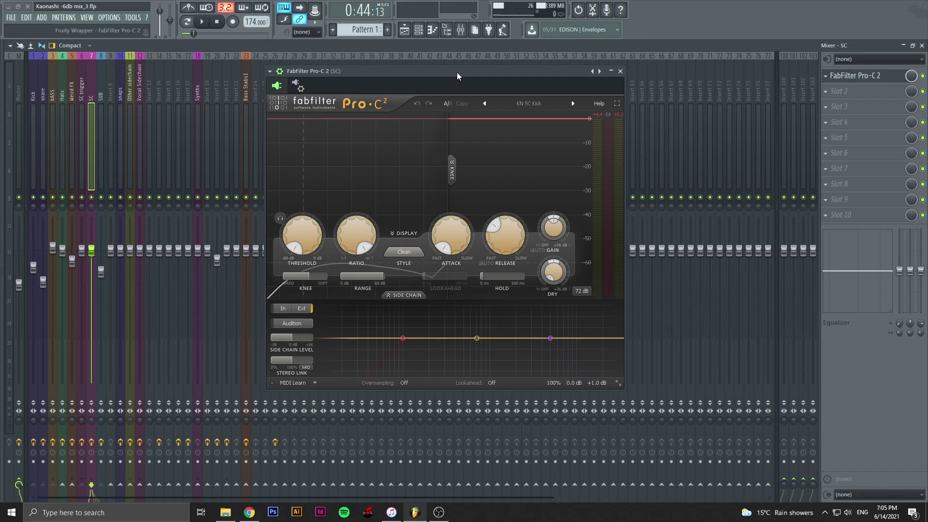
drag(456, 72, 451, 71)
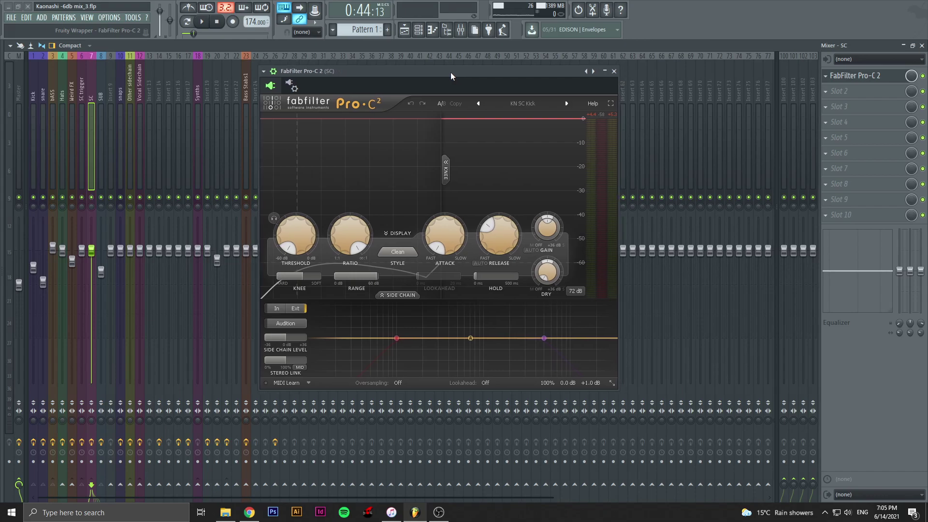
click(614, 72)
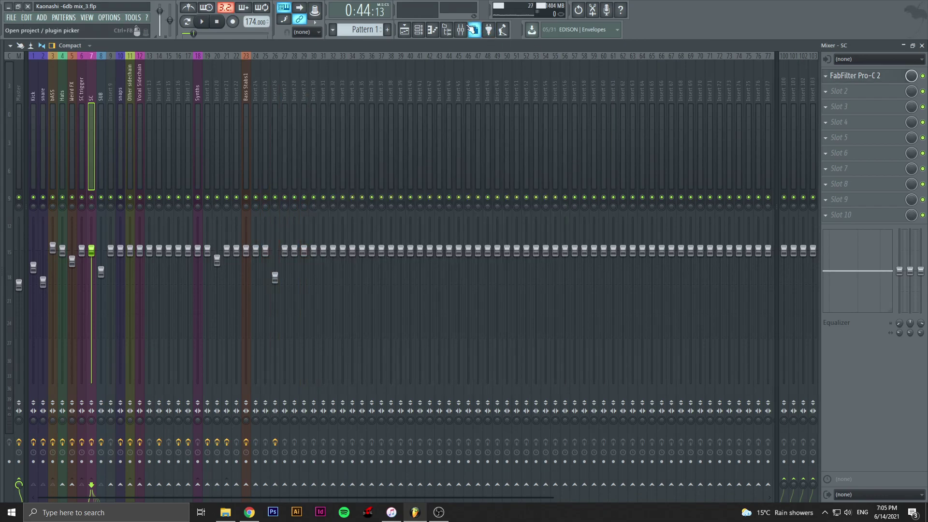
Step: Return to the playlist and examine the SC triggers against the kick and snare hits at bar 33
click(405, 29)
scroll(431, 140, up, 3)
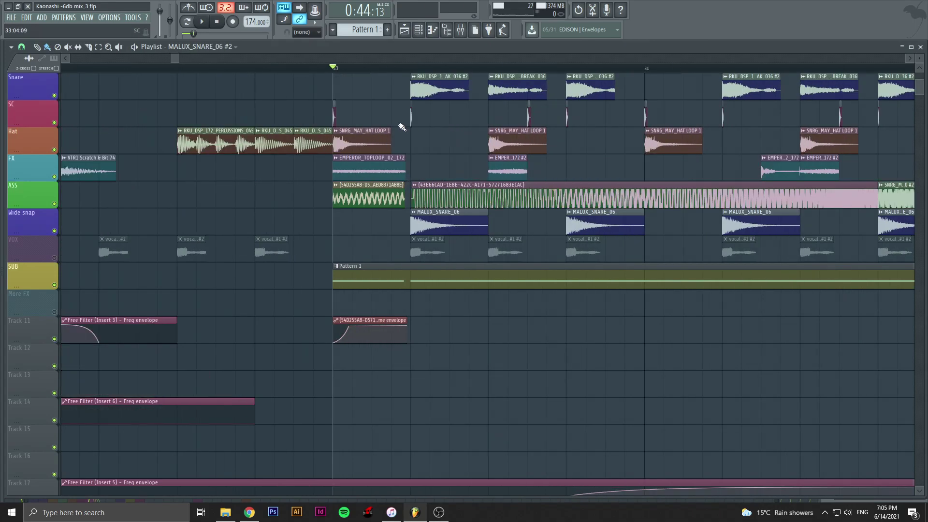
scroll(401, 128, up, 1)
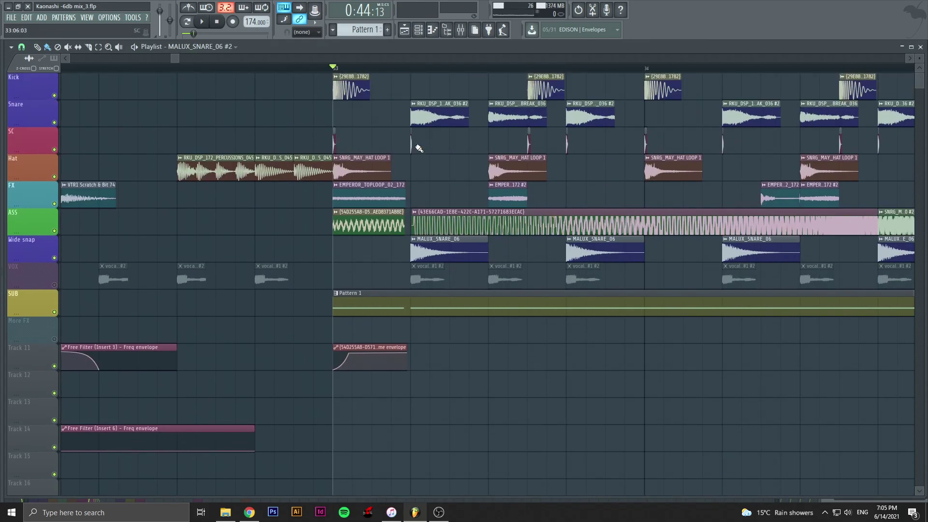
Step: Examine how the SC triggers line up with the kick and snare hits across bars 29 to 38 of the playlist
scroll(484, 164, down, 2)
scroll(604, 157, down, 2)
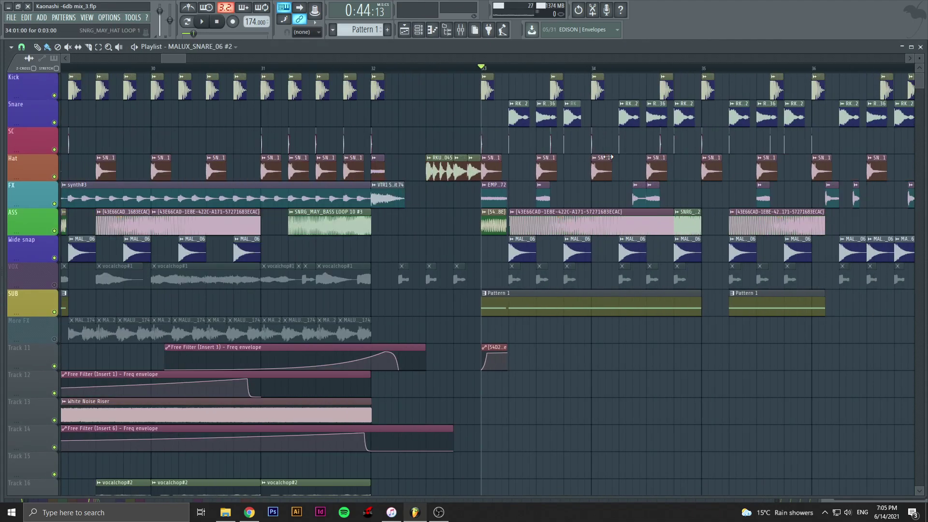
scroll(607, 153, up, 3)
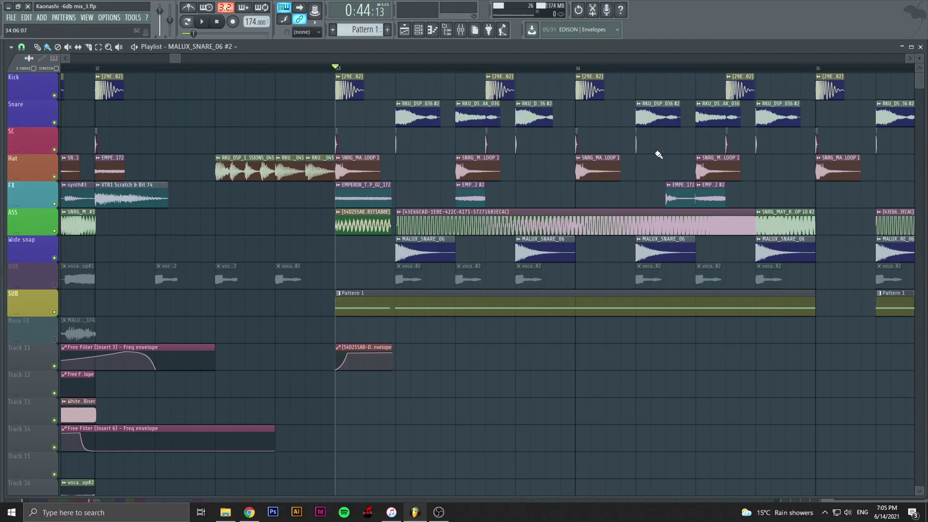
scroll(628, 147, down, 3)
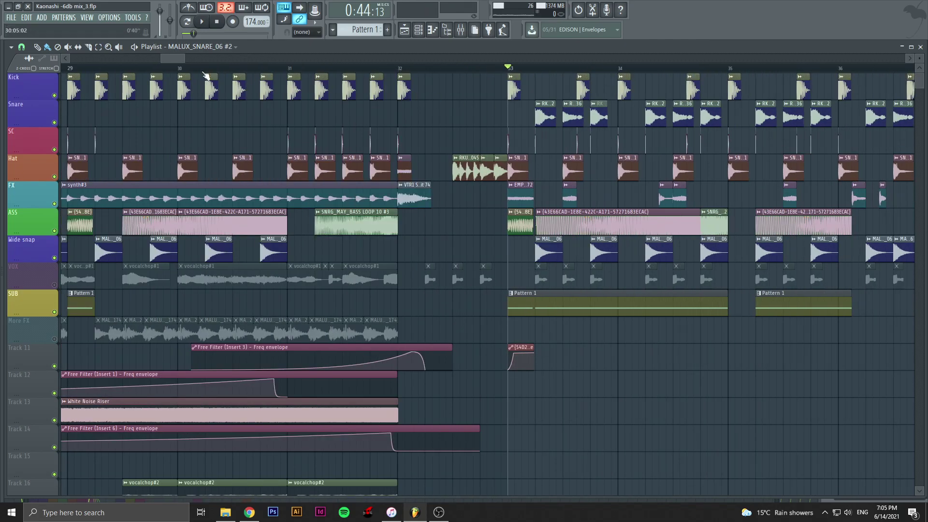
drag(172, 58, 180, 58)
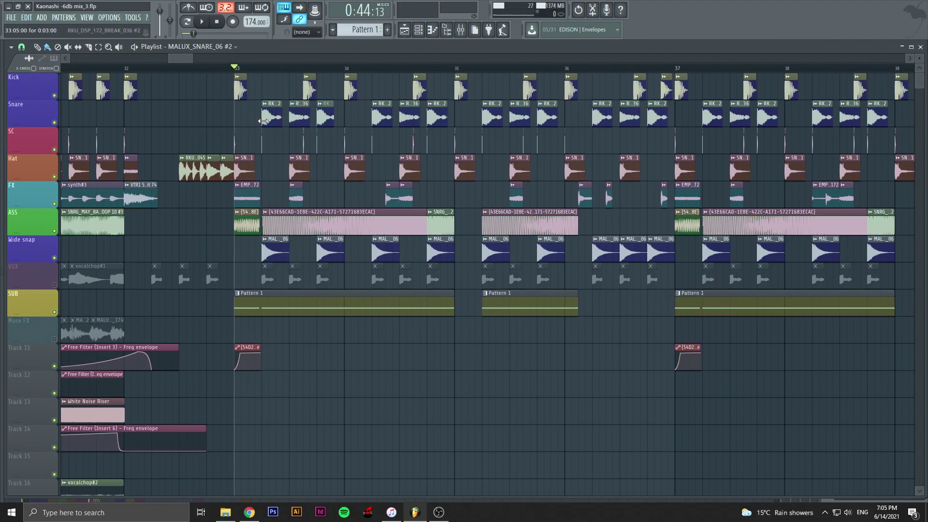
scroll(266, 116, up, 3)
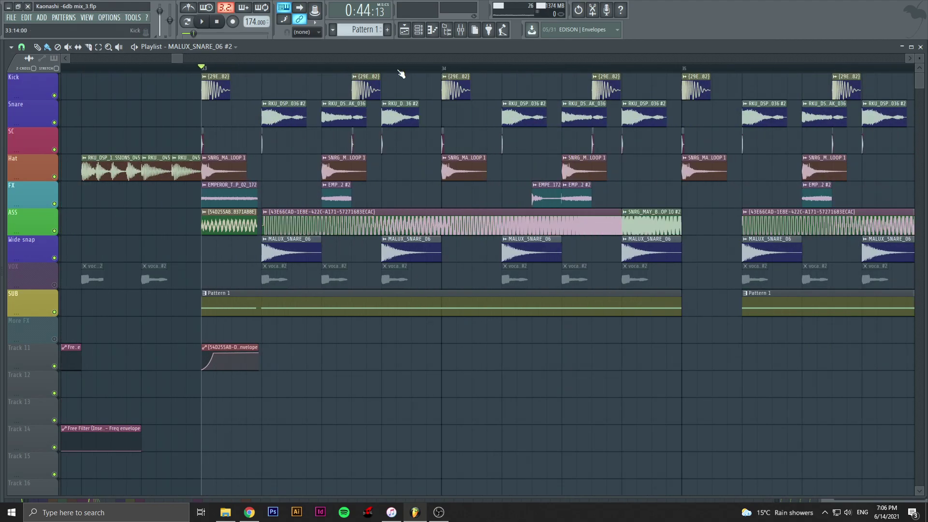
Step: Open the mixer and compare the effects and routing of the SC trigger, Hats, Weird FX and SC inserts
click(461, 29)
click(83, 96)
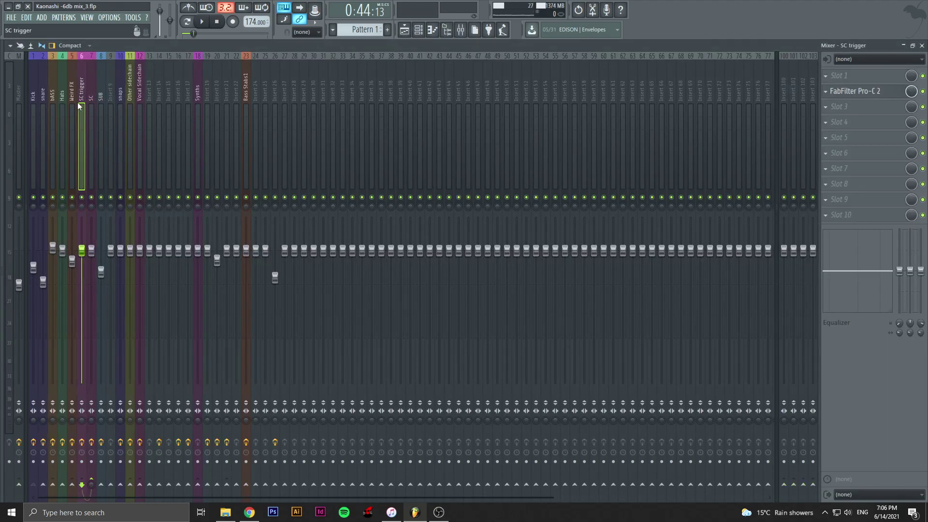
click(76, 98)
click(62, 98)
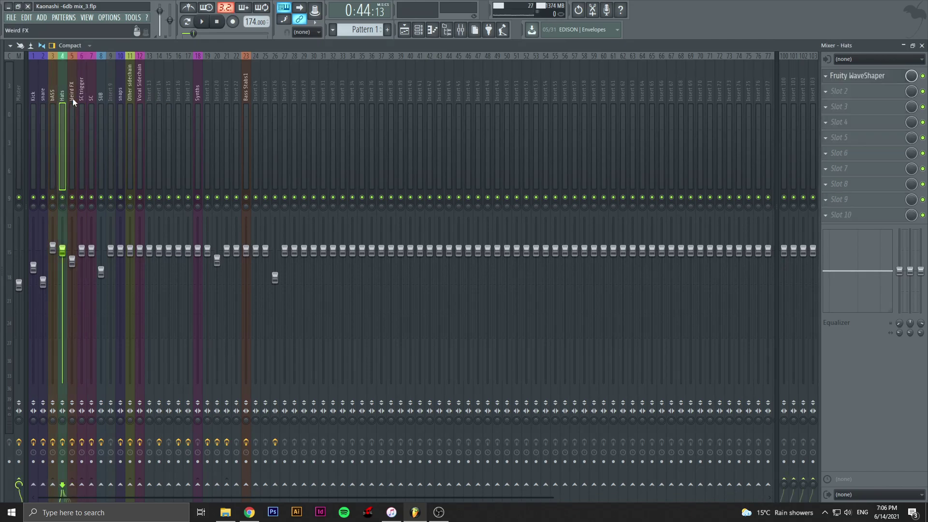
click(72, 99)
click(81, 93)
click(91, 95)
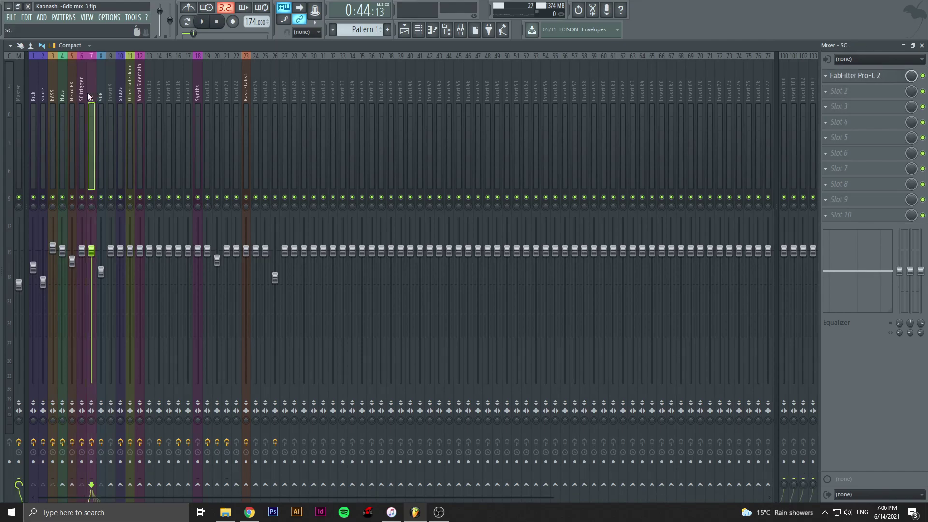
click(62, 92)
Step: Review the snaps, Other sidechain and Vocal Sidechain inserts in the mixer, ending on the snaps insert
click(124, 91)
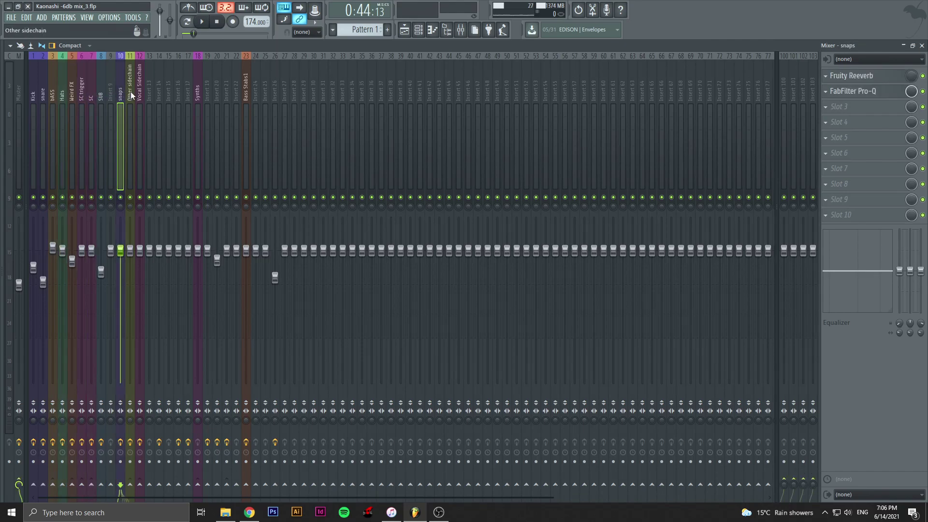
click(132, 92)
click(140, 92)
click(151, 96)
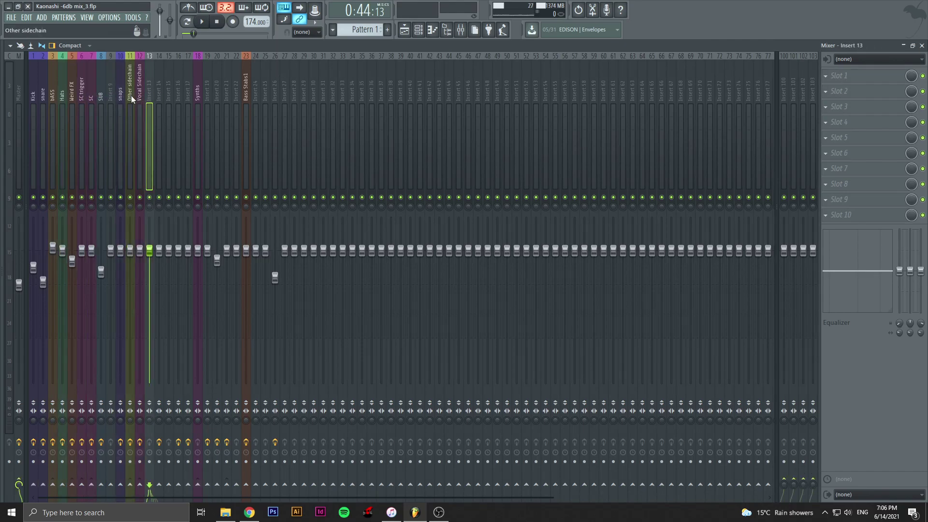
click(121, 92)
Step: Inspect the MALUX_SNARE_06 sample settings from the Wide snap track, check the mixer again, and return to the playlist
click(404, 30)
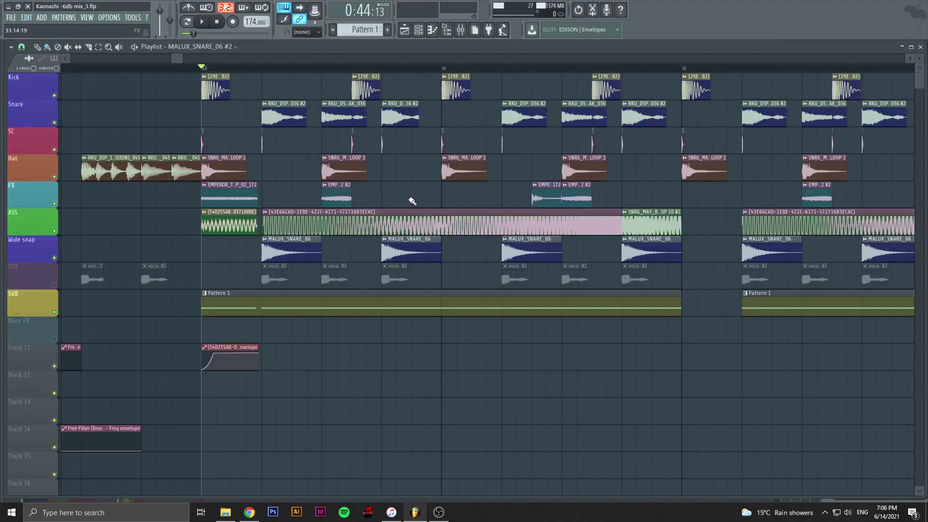
double_click(409, 250)
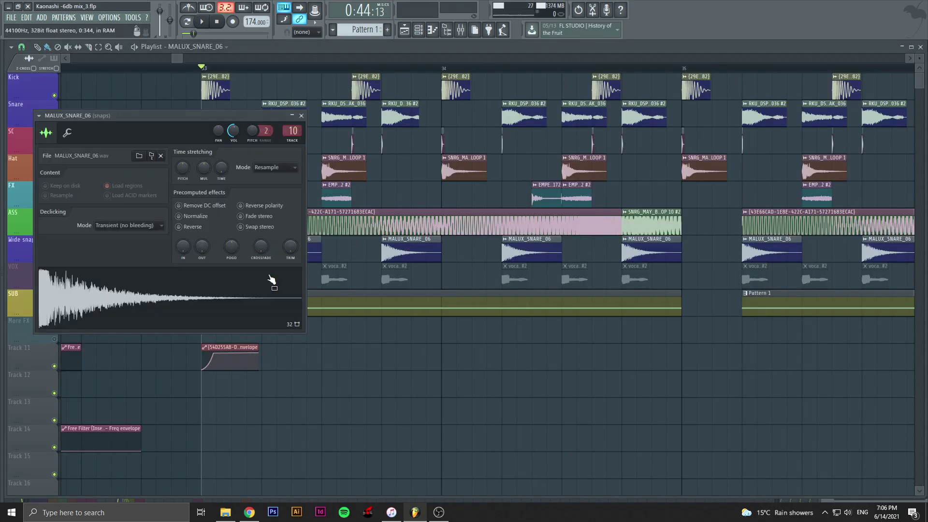
click(301, 116)
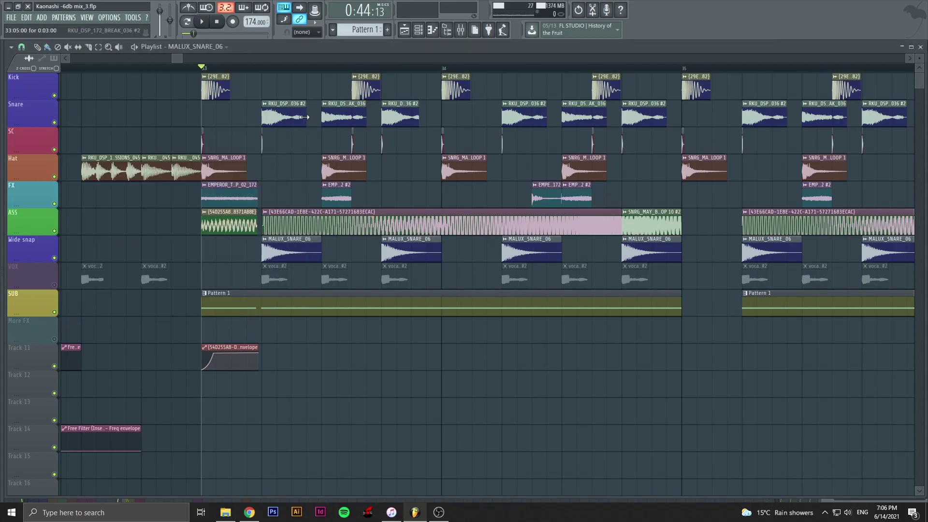
click(460, 30)
scroll(123, 92, up, 1)
scroll(123, 92, down, 1)
click(405, 30)
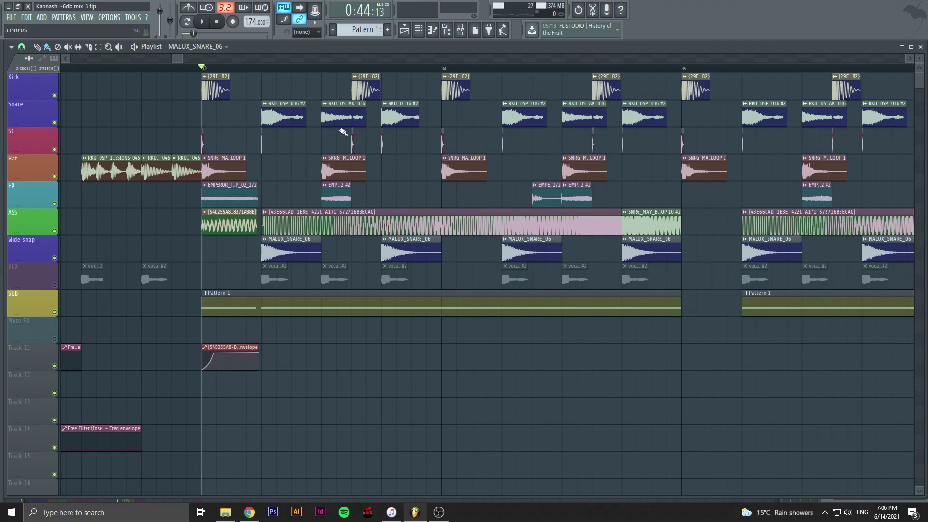
Step: Try the first Wide snap clip after bar 33 on the SC track, and restore it to its original place
scroll(302, 164, down, 3)
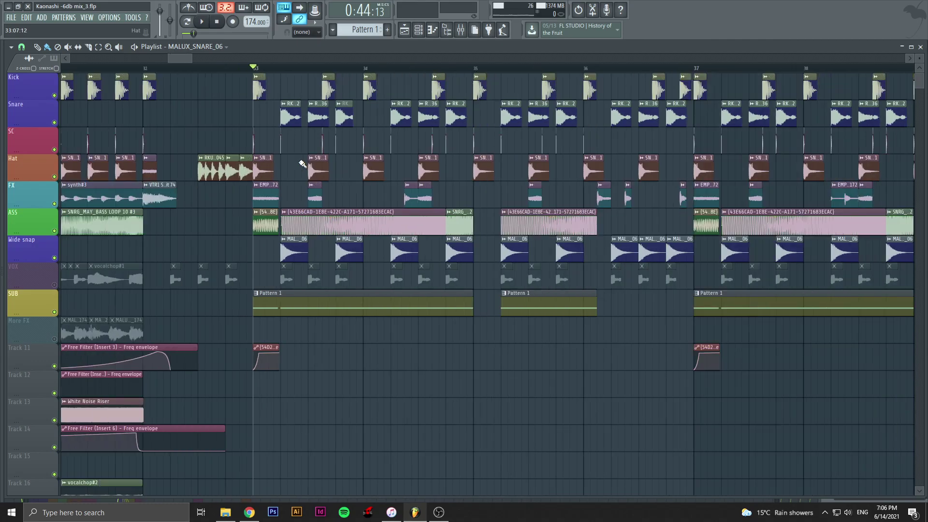
scroll(303, 164, up, 3)
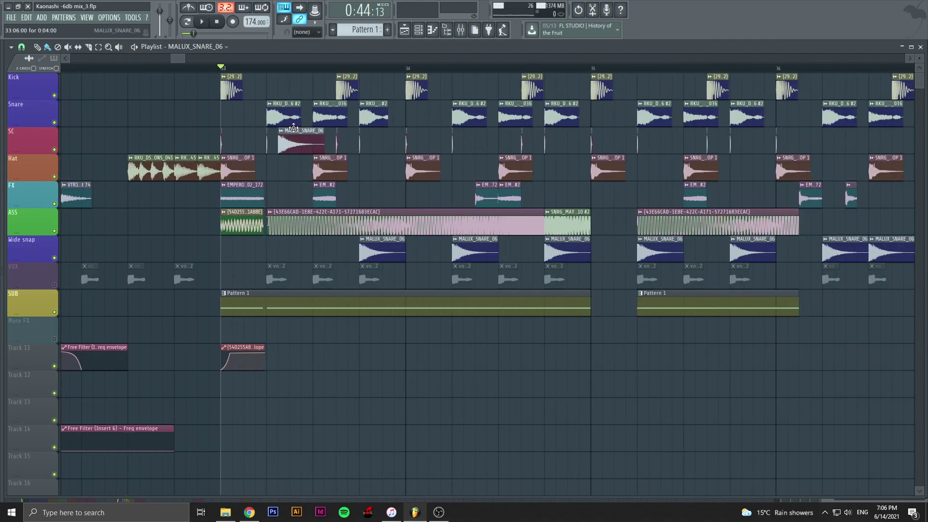
drag(314, 267, 284, 260)
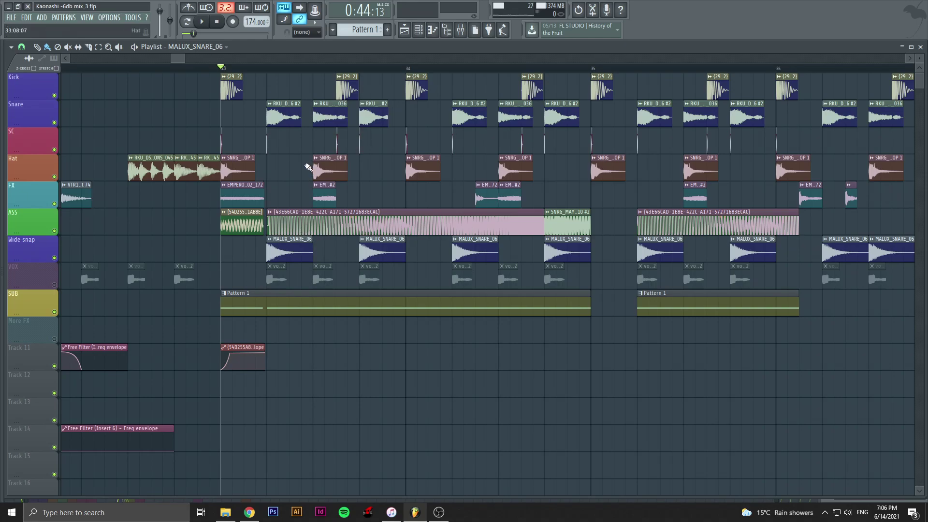
Step: Play the drop from bar 33 with the Wide snap track muted, and again with it unmuted, to compare
click(55, 259)
key(space)
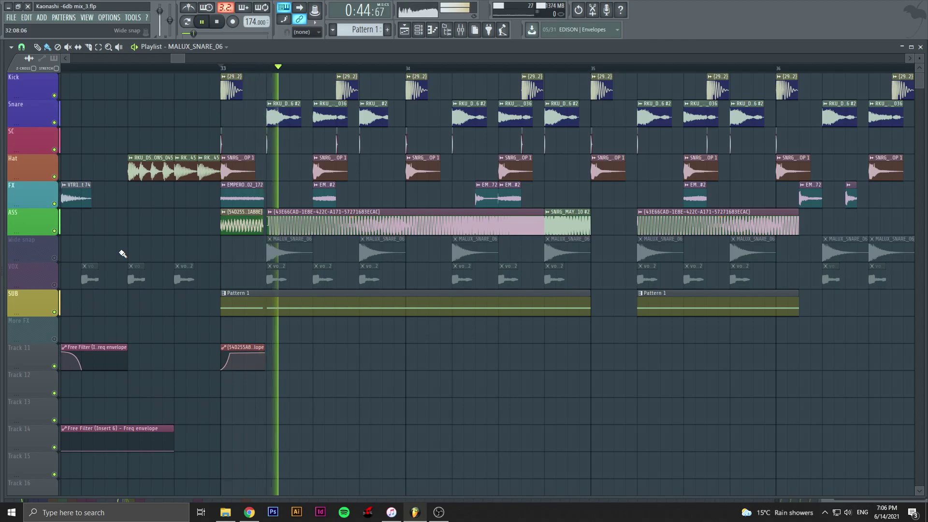
key(space)
click(55, 258)
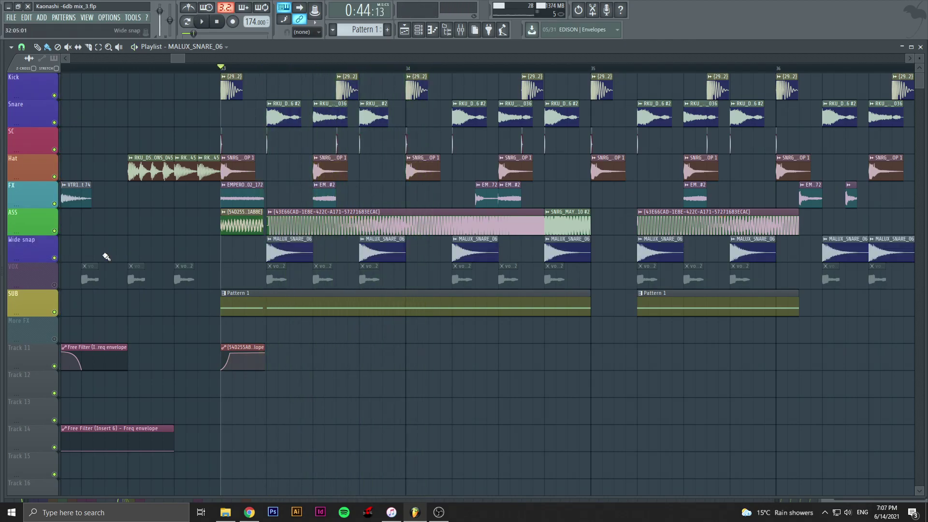
key(space)
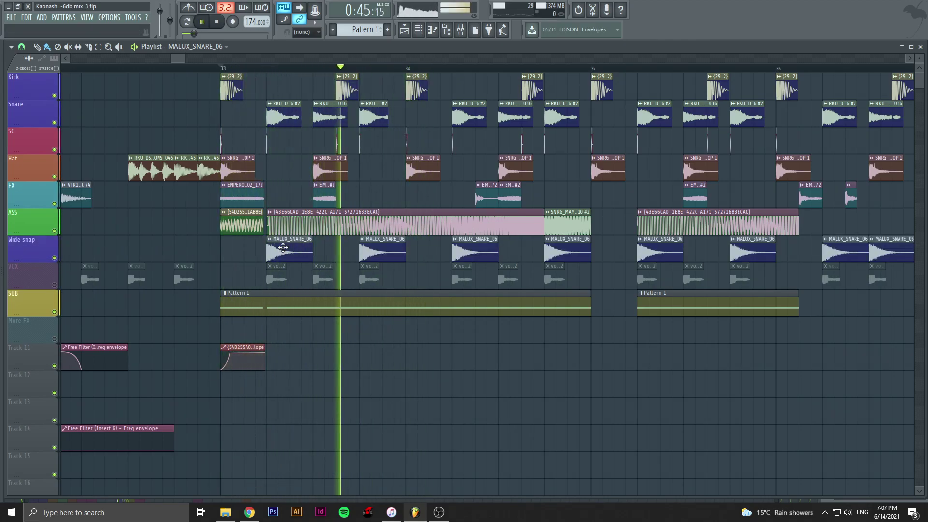
key(space)
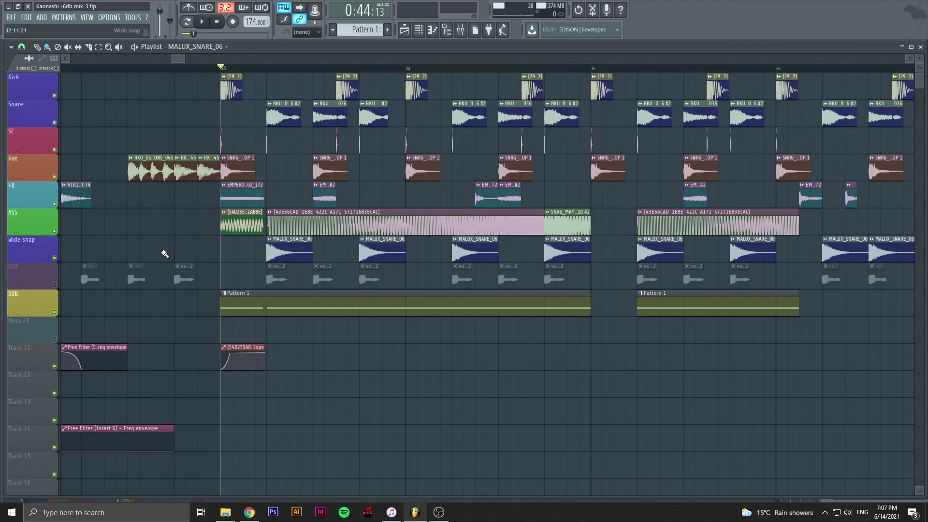
Step: Play the full drop from bar 33 while viewing a wider range of the playlist, and stop playback
key(space)
scroll(342, 245, down, 3)
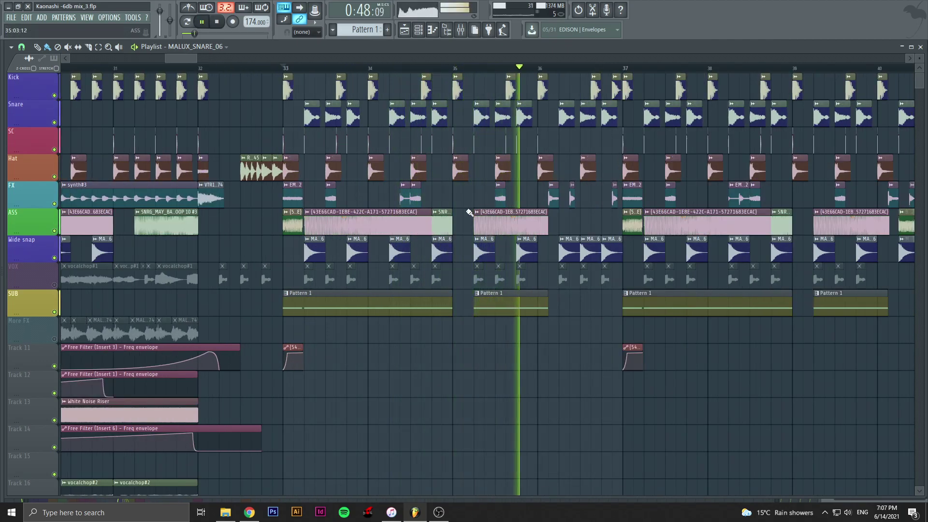
key(space)
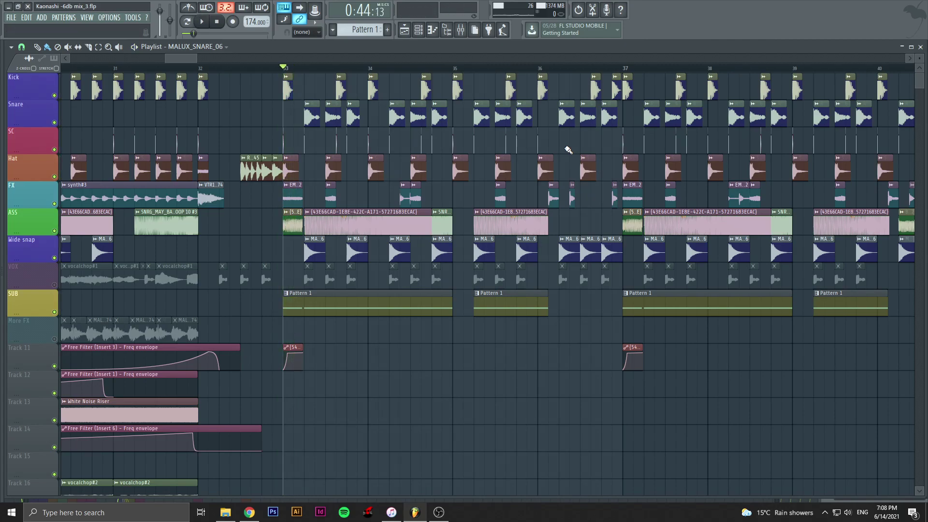
Step: Examine the arrangement from the buildup before bar 33 through bar 61, including the muted vocal chops and the filter automation
scroll(518, 184, down, 1)
scroll(508, 195, up, 1)
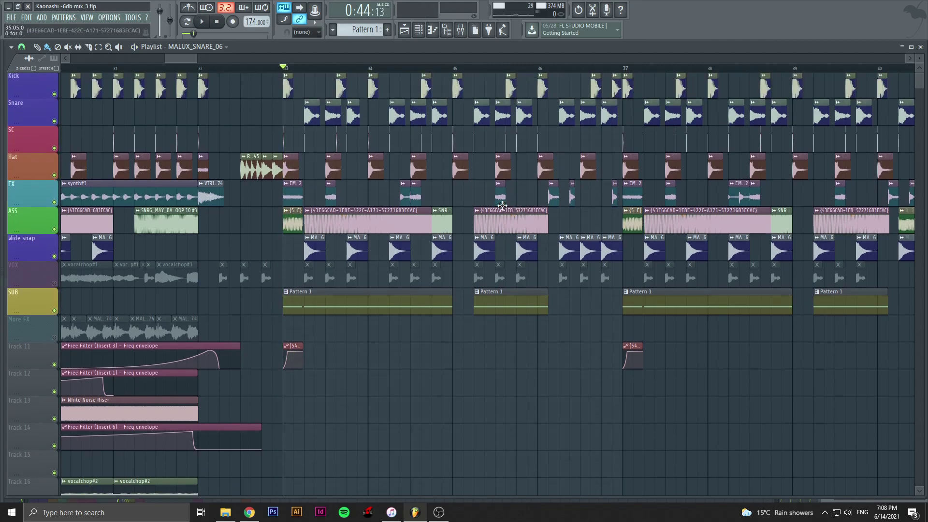
scroll(505, 212, down, 5)
scroll(428, 202, up, 2)
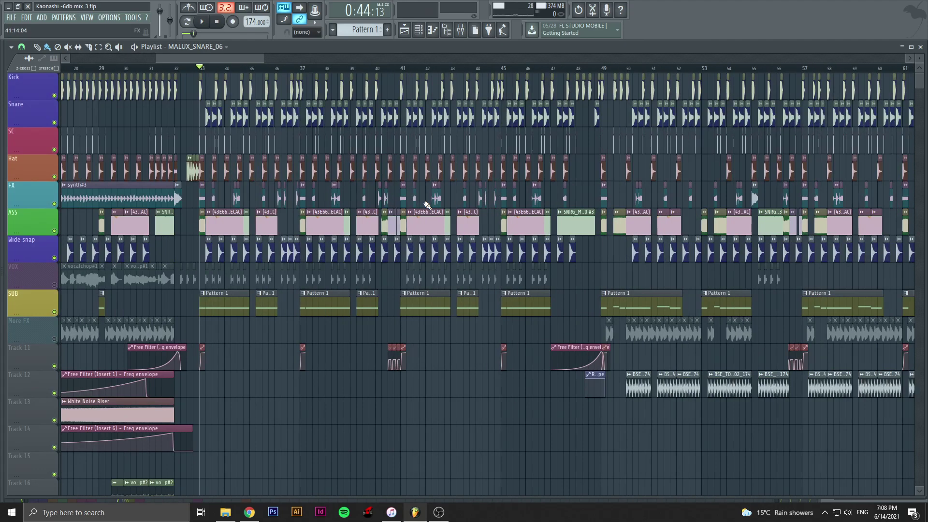
scroll(438, 207, up, 5)
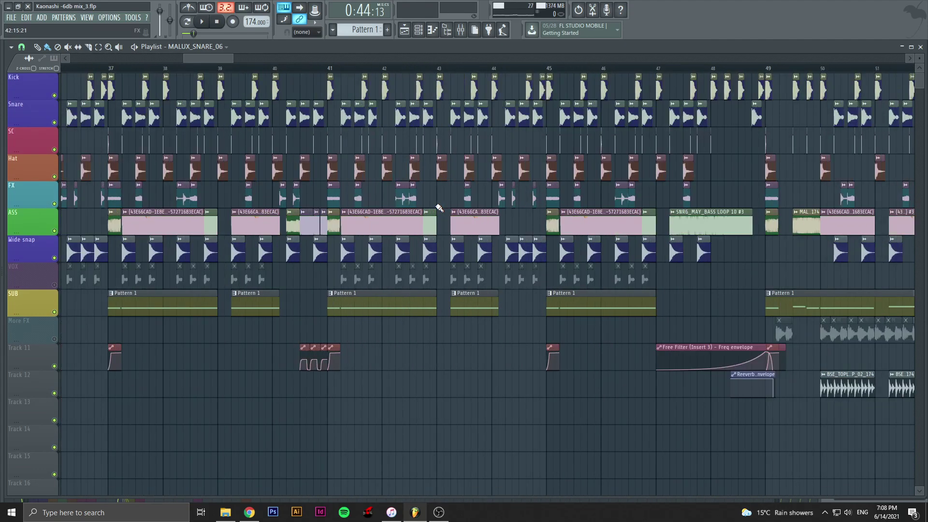
scroll(659, 234, up, 3)
scroll(696, 289, down, 4)
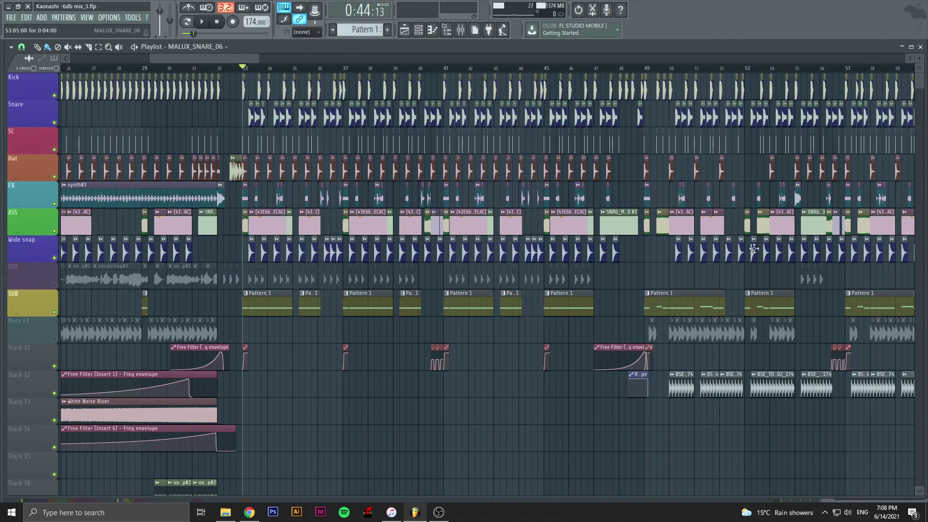
scroll(695, 288, down, 4)
scroll(317, 222, up, 4)
scroll(135, 264, up, 4)
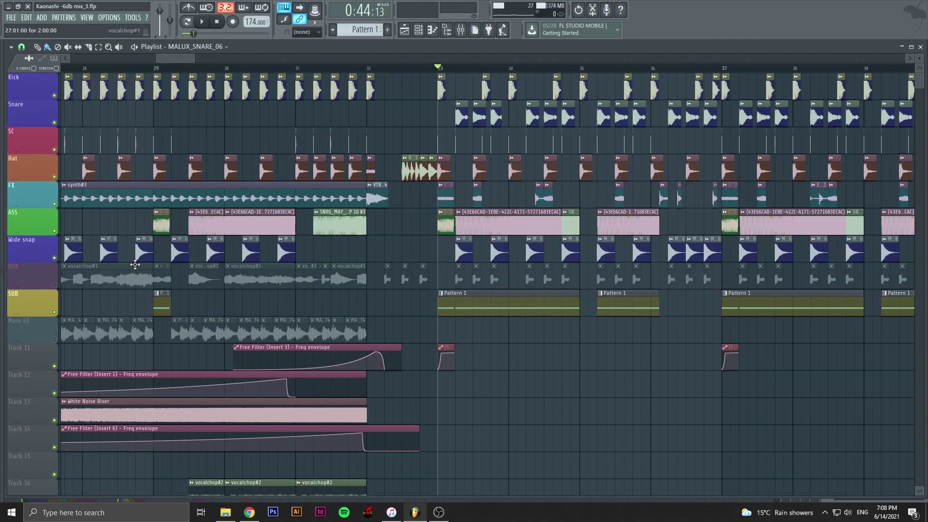
scroll(111, 274, down, 2)
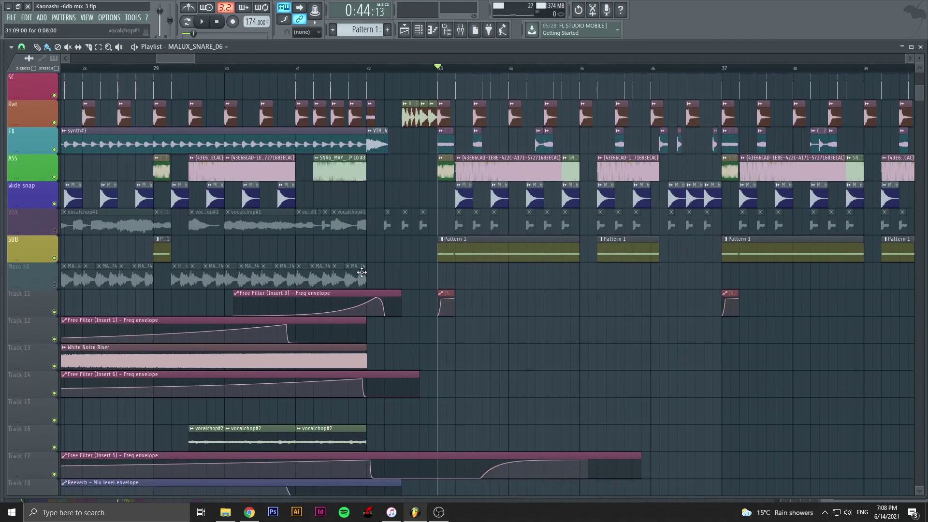
scroll(26, 278, up, 2)
Step: Unmute the VOX track and play the drop from bar 33 to hear the vocal chops
click(54, 284)
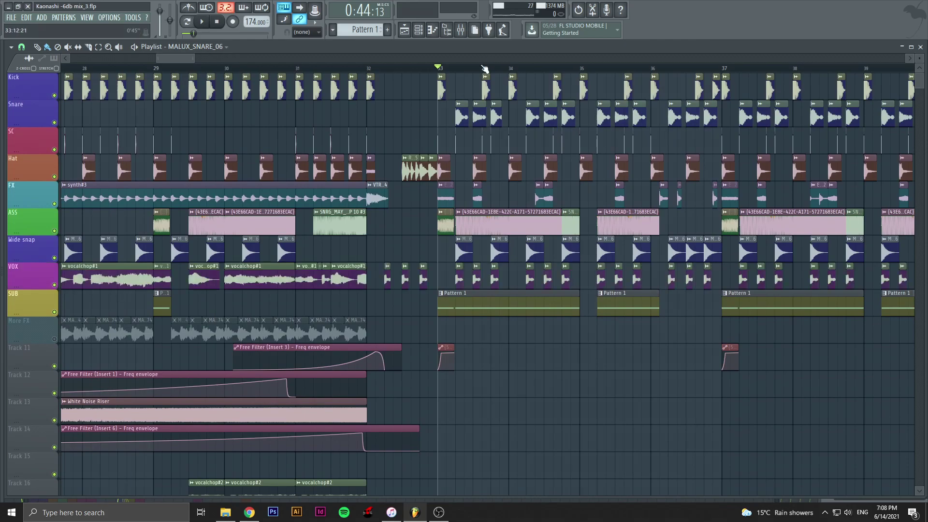
key(space)
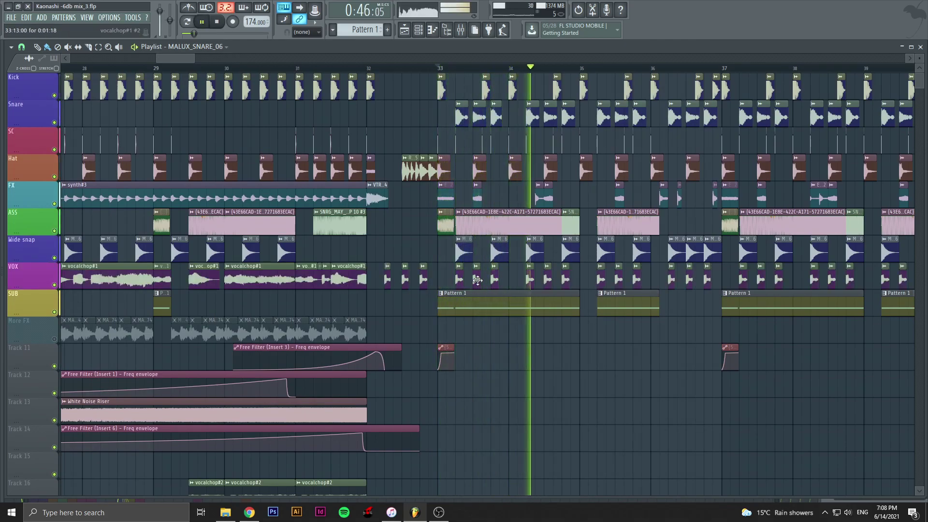
key(space)
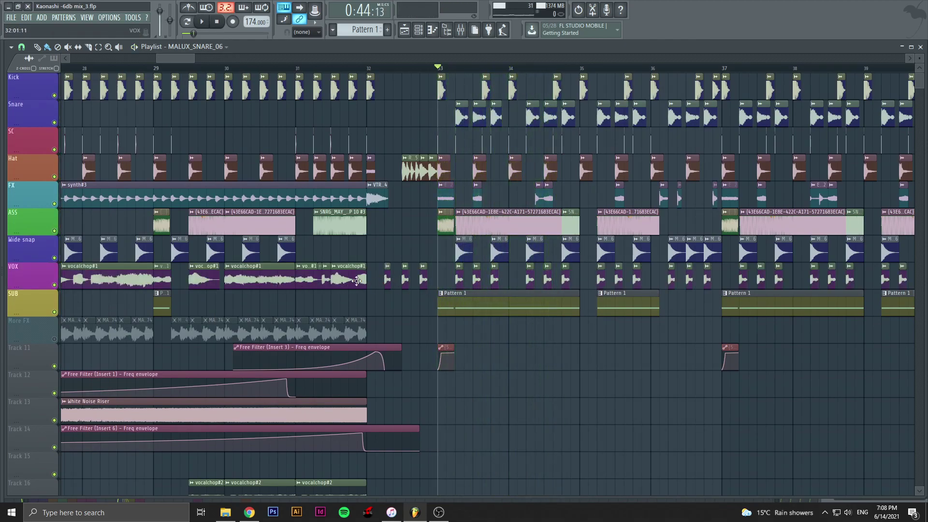
Step: Inspect the vocalchop#1 sample settings, close them, and reset the song position to the start
double_click(280, 274)
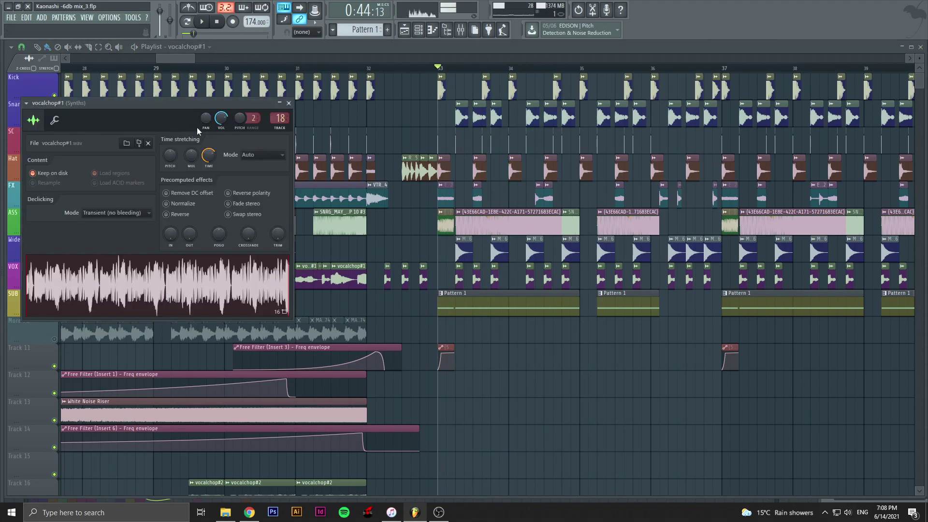
click(289, 103)
click(219, 23)
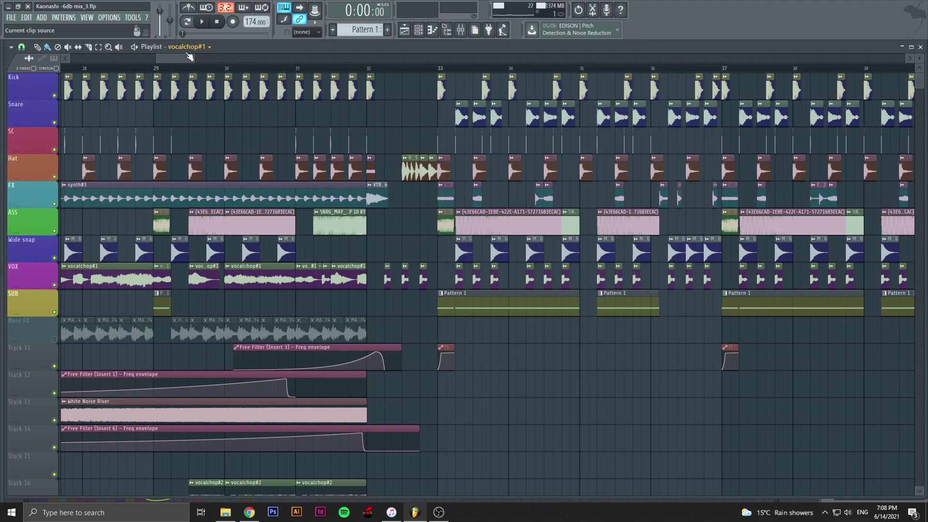
drag(181, 56, 191, 56)
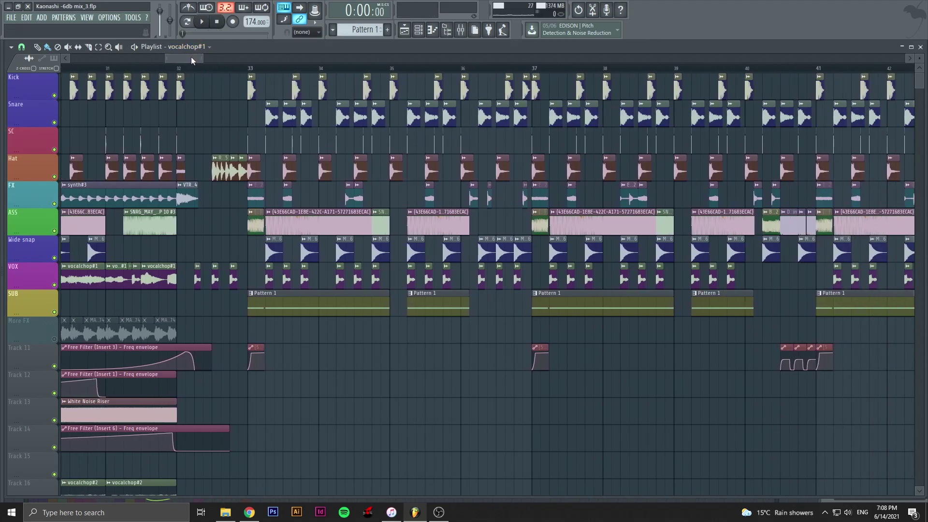
Step: Inspect and preview the Female Vox Loop 107 Fm sample placed near bar 241 on the VOX track, and close its settings
scroll(190, 57, down, 8)
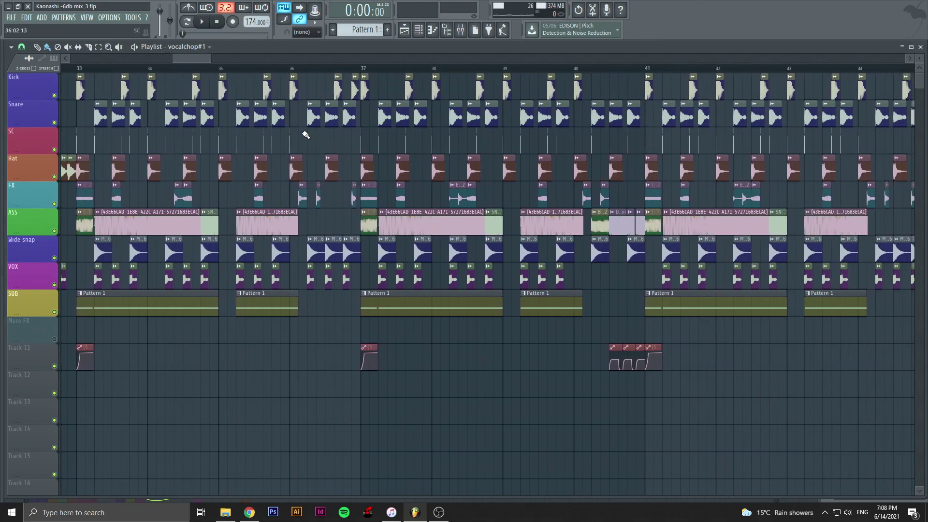
scroll(911, 269, up, 6)
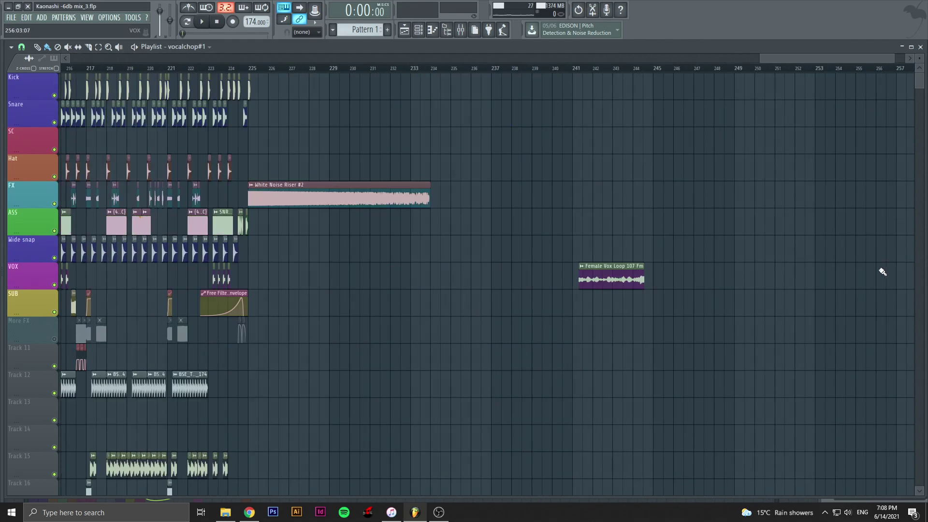
double_click(462, 270)
click(199, 257)
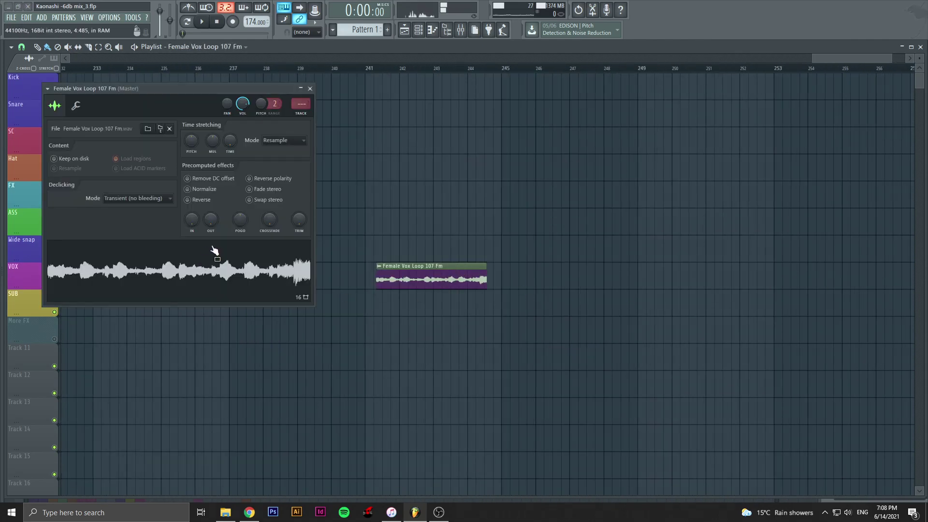
click(309, 89)
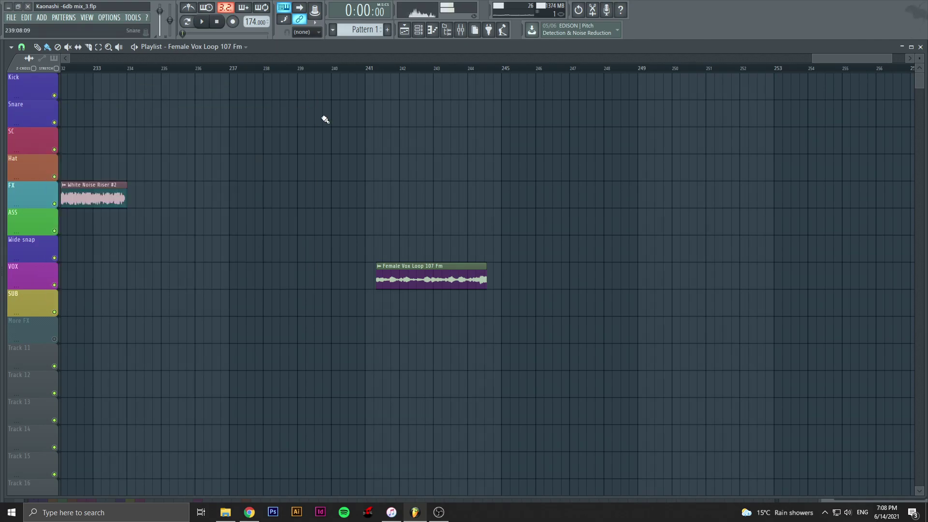
Step: Inspect and preview the vocalchop#1 #2 sample used on the VOX track just after bar 33, and close its settings
scroll(441, 219, down, 6)
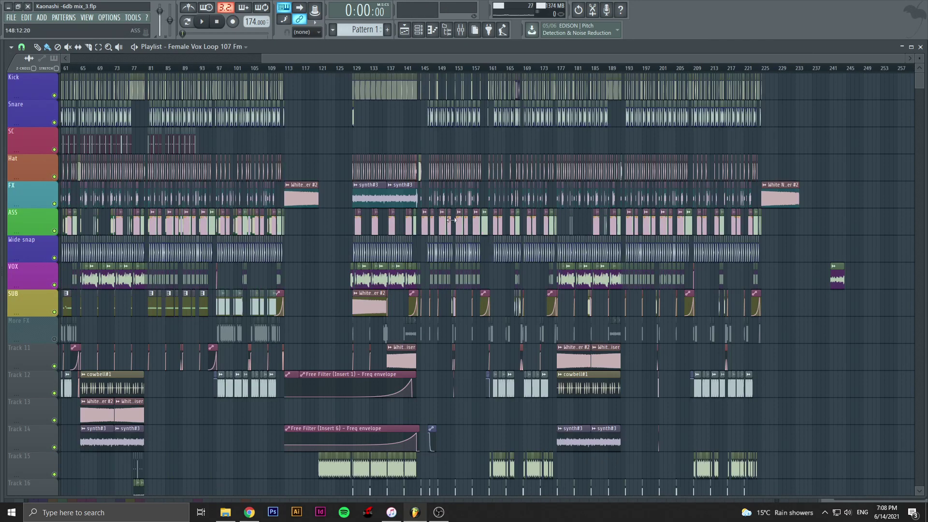
scroll(849, 263, down, 3)
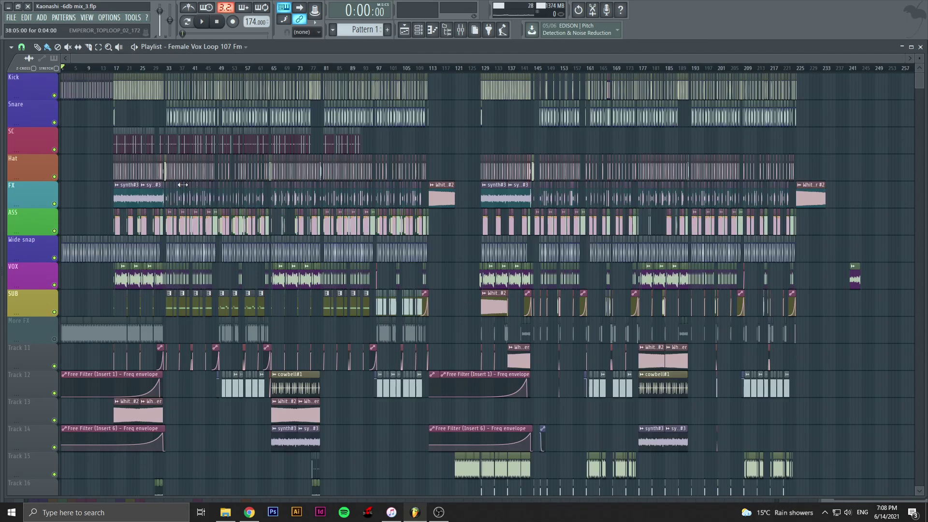
scroll(131, 173, up, 3)
scroll(134, 172, up, 3)
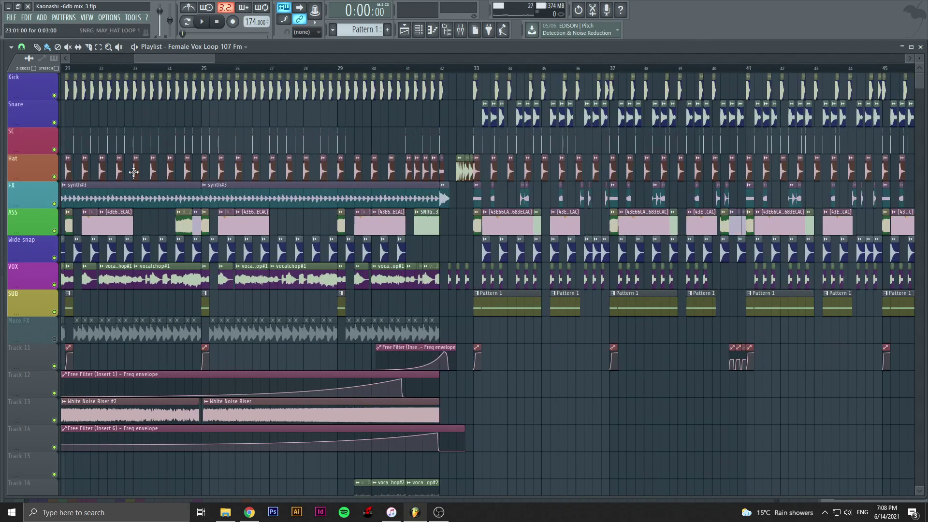
scroll(537, 229, up, 2)
scroll(509, 225, up, 2)
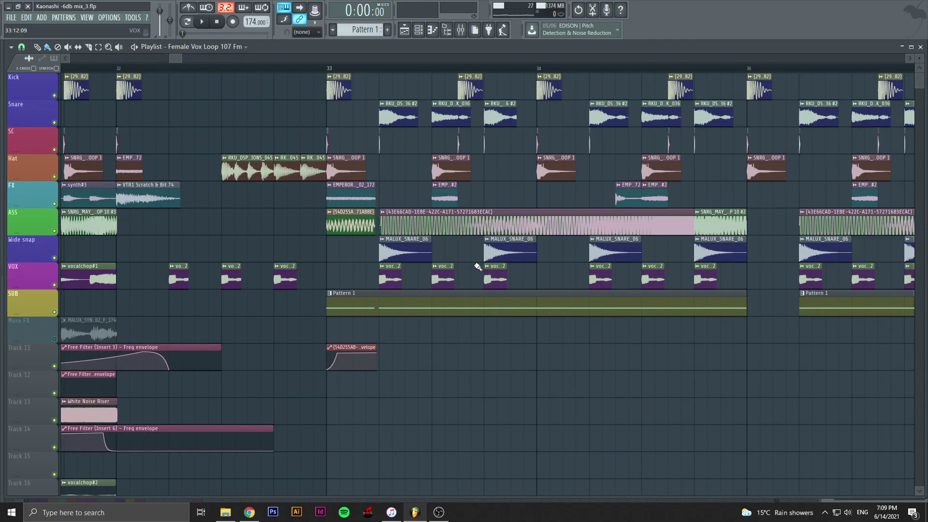
double_click(443, 275)
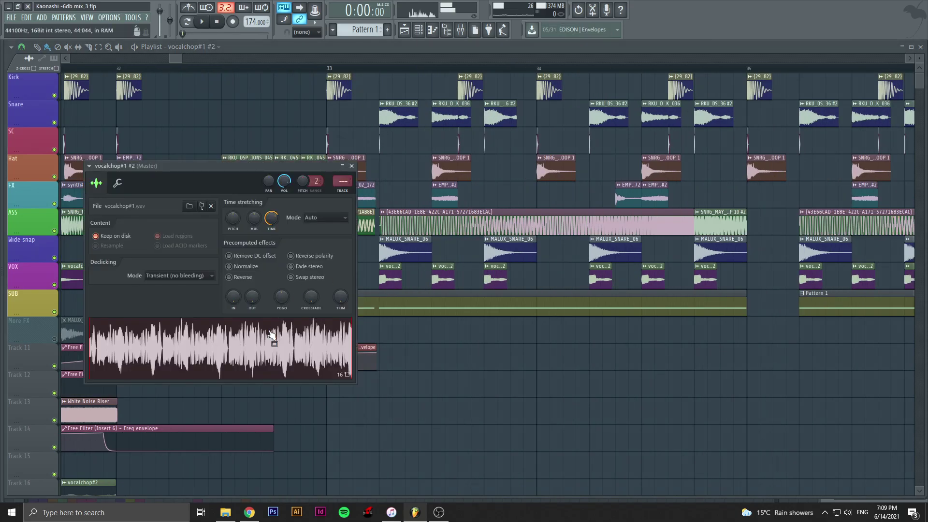
click(351, 166)
Step: Mute every upper track except VOX, including wide snap and SUB, and play the isolated vocal chops from bar 33
scroll(334, 201, down, 3)
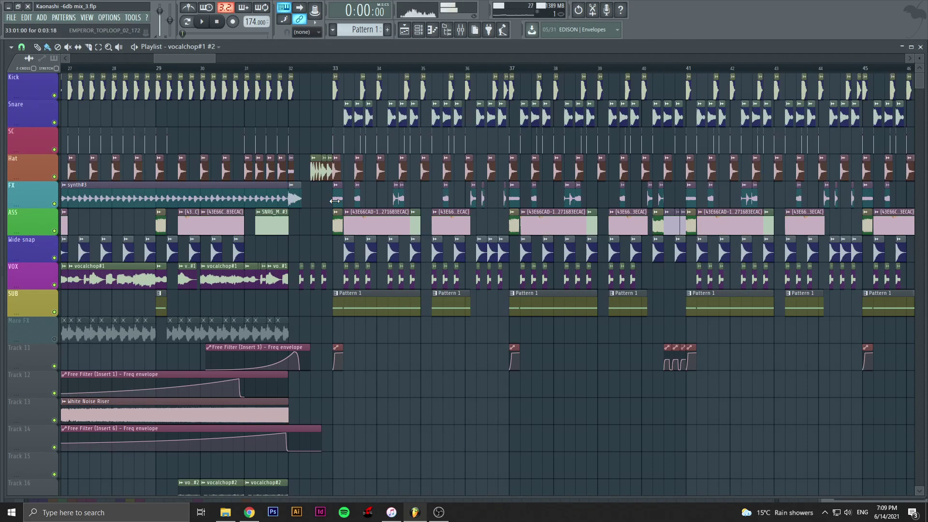
click(289, 68)
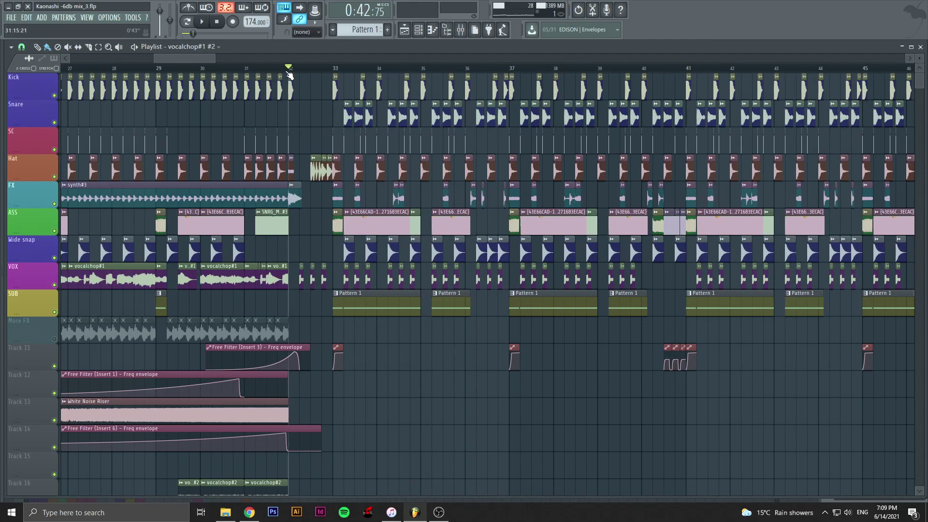
scroll(225, 59, right, 2)
drag(55, 231, 54, 96)
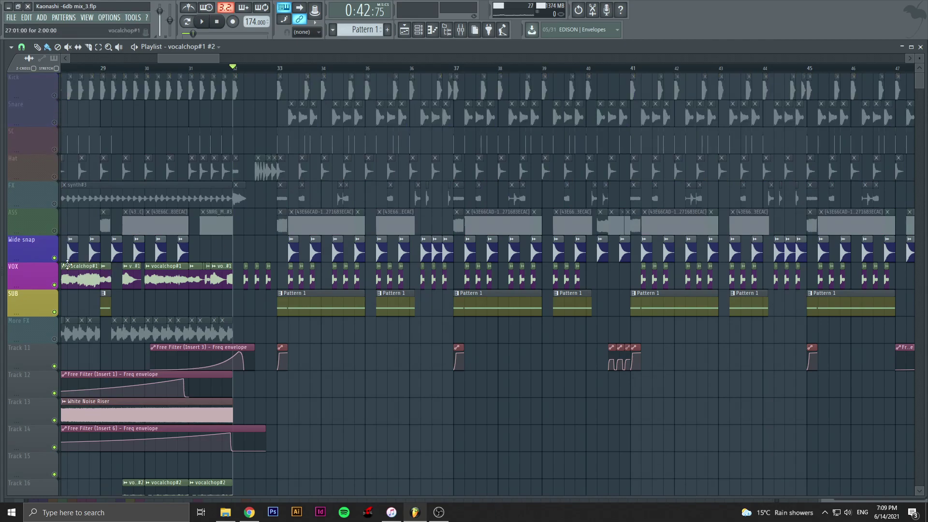
click(54, 257)
click(279, 68)
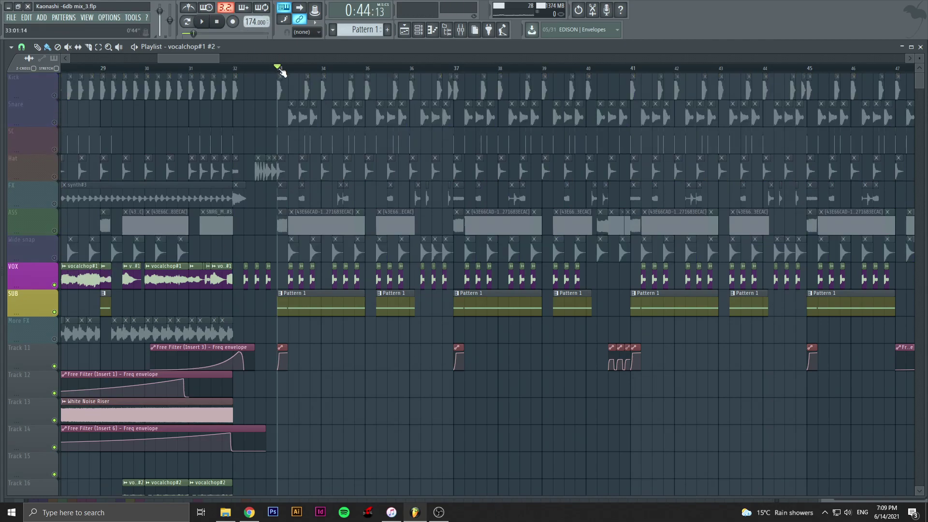
click(55, 312)
key(space)
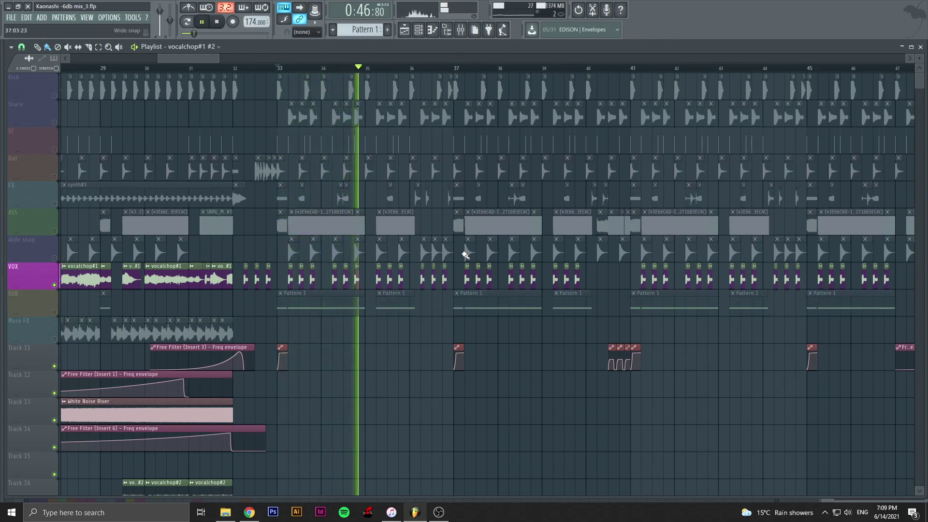
scroll(462, 255, down, 4)
key(space)
Step: Play the isolated vocals from bar 17, muting Track 13 and Track 23 during playback, and stop
click(215, 68)
key(space)
click(54, 421)
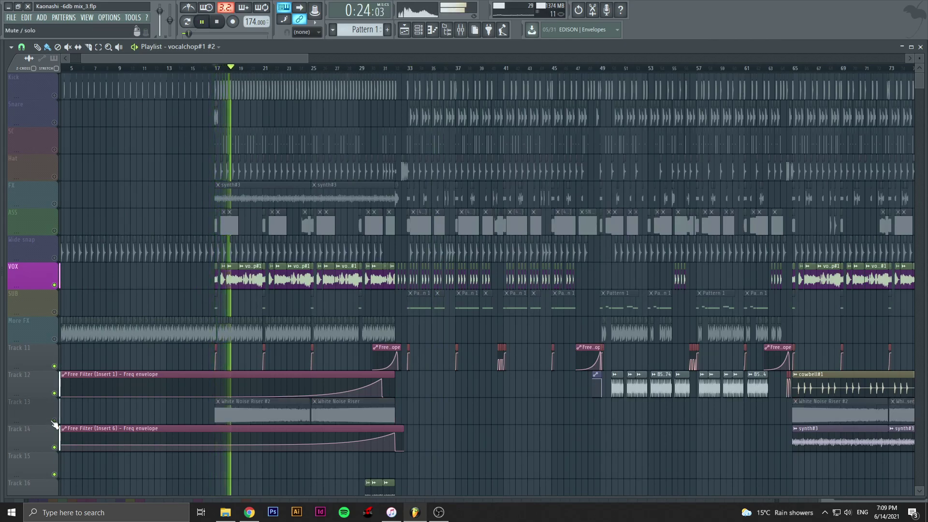
scroll(53, 368, down, 7)
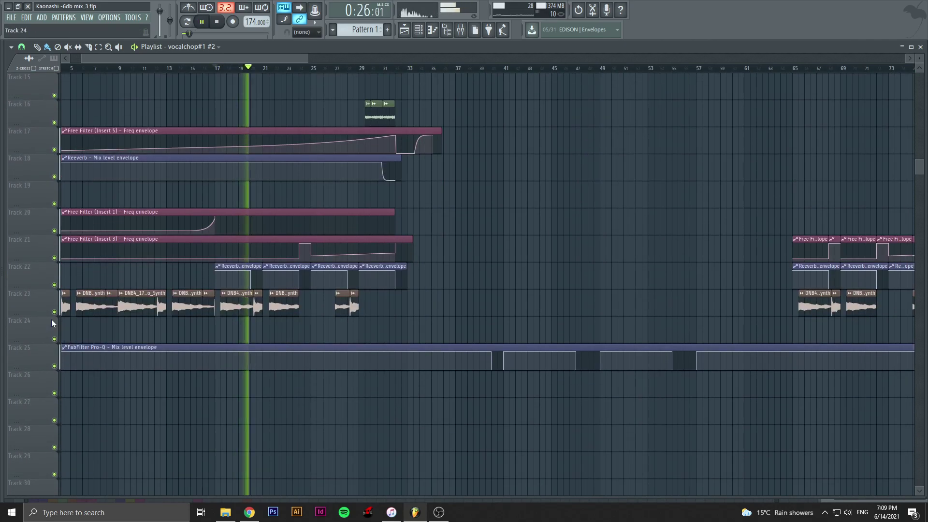
scroll(169, 324, up, 7)
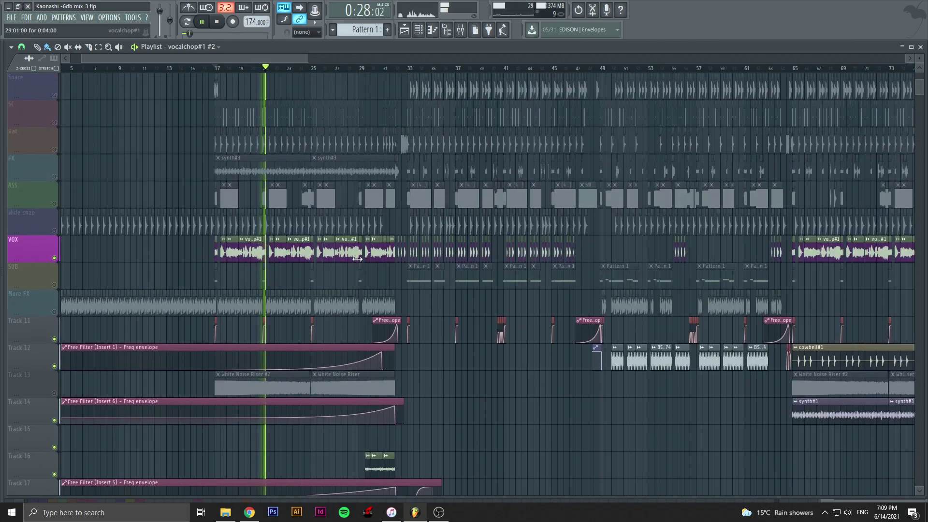
scroll(350, 270, up, 2)
scroll(395, 272, down, 1)
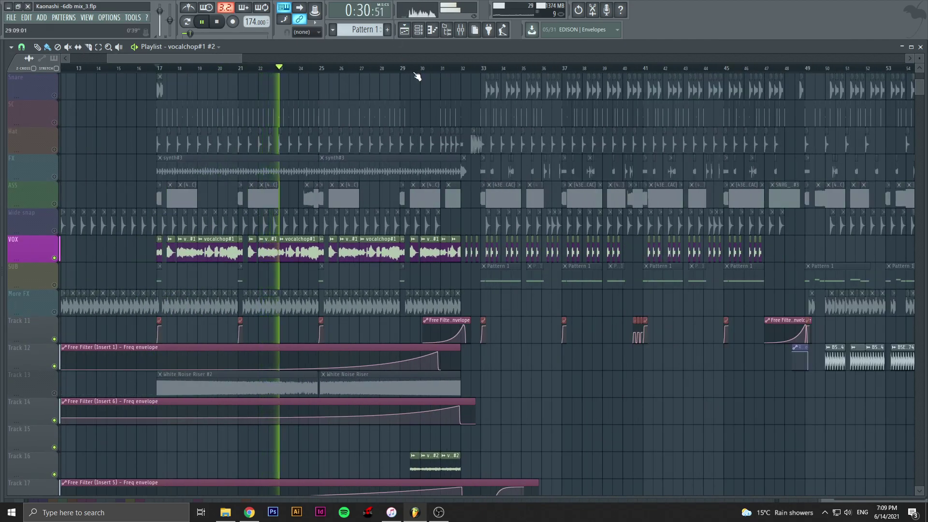
key(space)
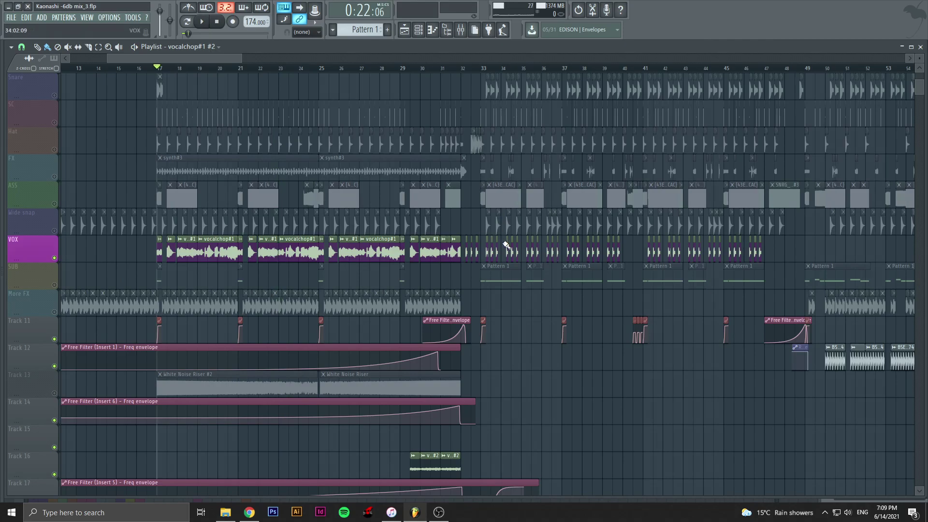
Step: Unmute the wide snap, ASS, FX, hat, SC, snare, SUB and kick tracks as well as Track 13
scroll(506, 245, down, 3)
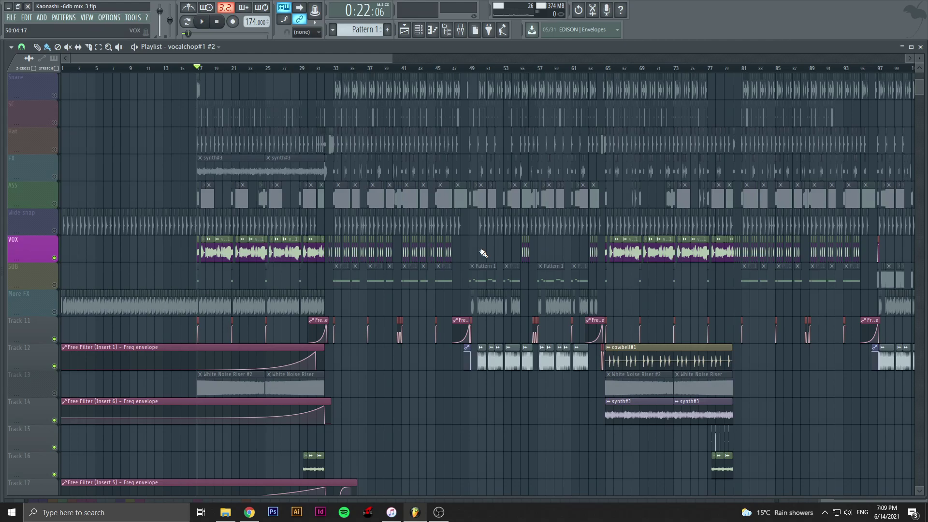
click(55, 231)
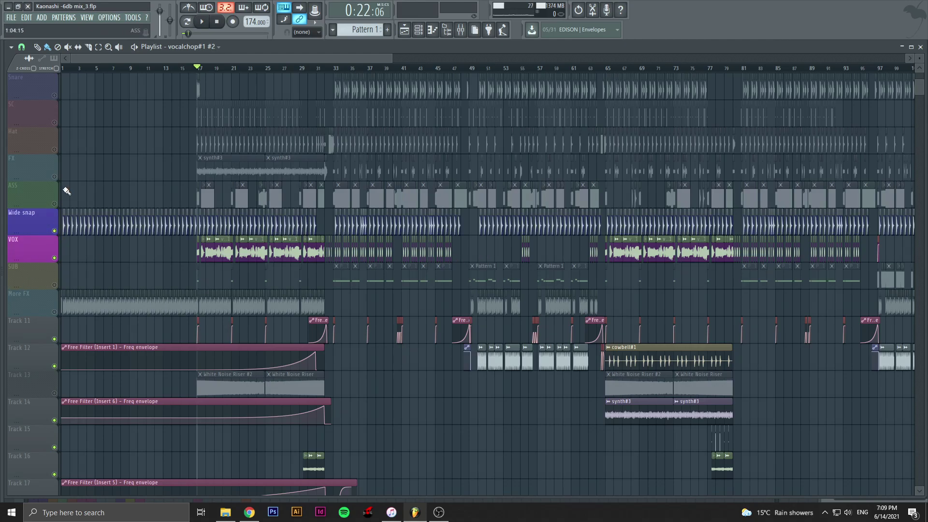
click(54, 203)
click(55, 177)
click(55, 149)
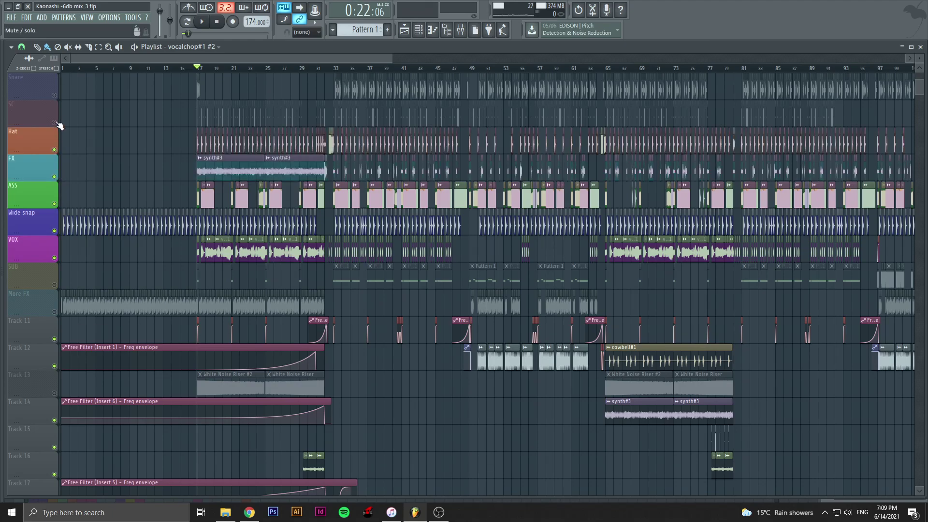
click(55, 123)
click(55, 96)
scroll(109, 266, down, 2)
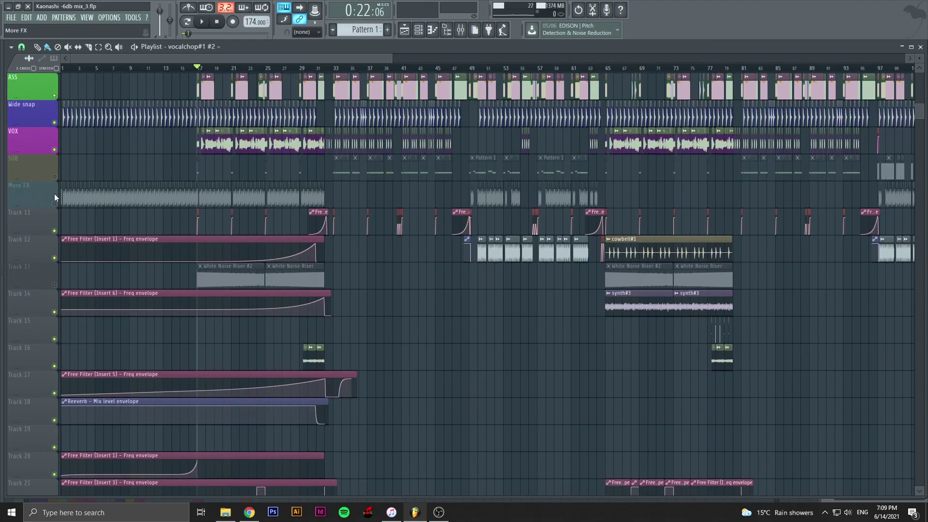
click(55, 177)
scroll(54, 314, down, 8)
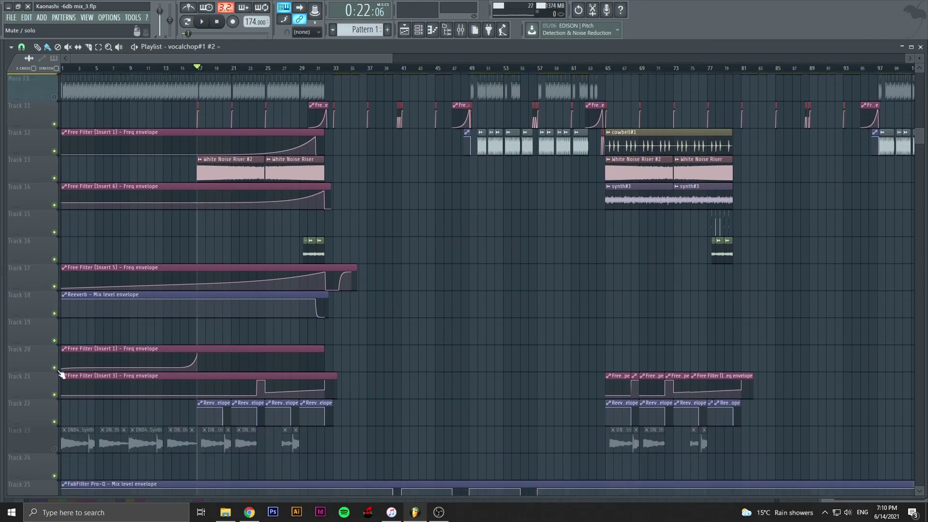
scroll(480, 300, up, 13)
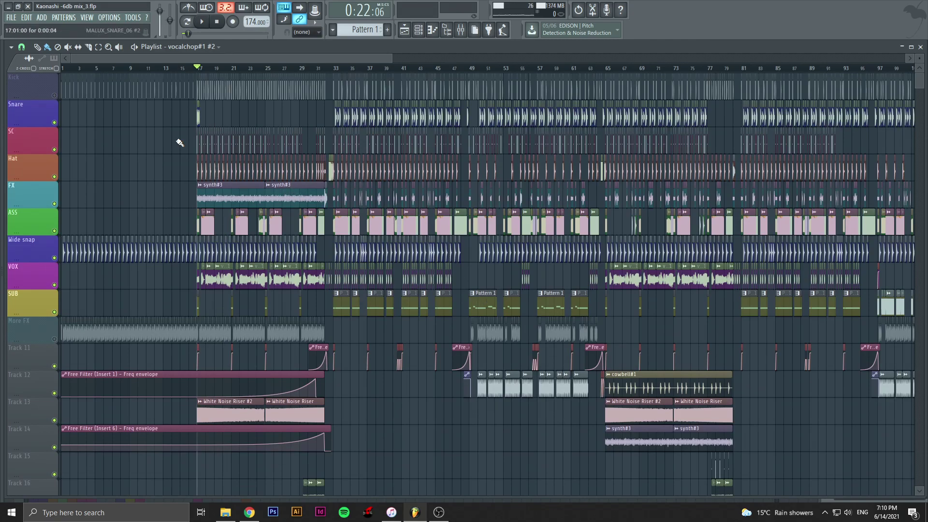
click(55, 96)
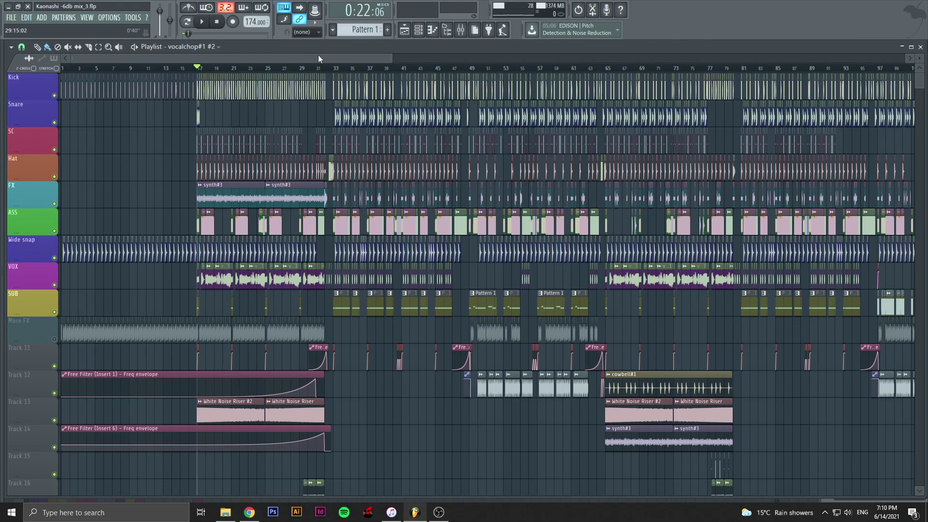
Step: Play the full buildup from bar 17, unmuting the More FX track during playback, and stop
click(331, 68)
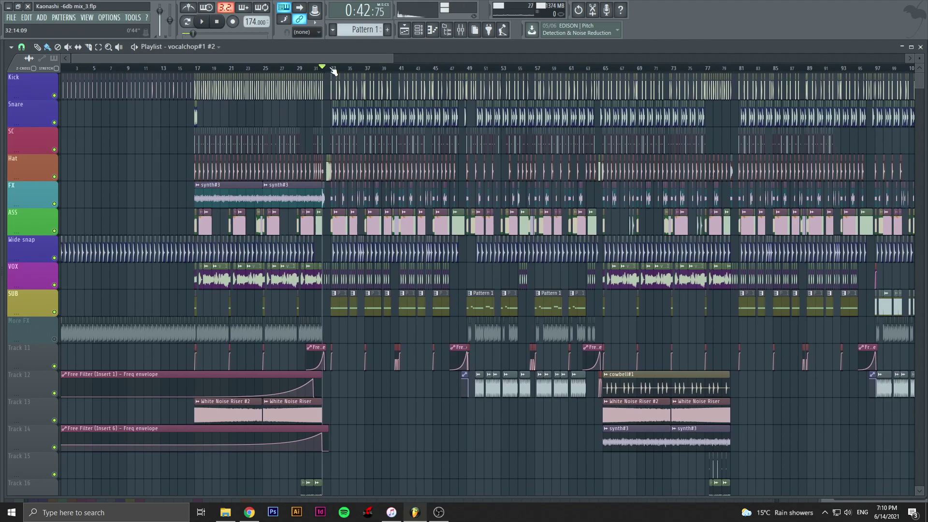
drag(280, 58, 256, 59)
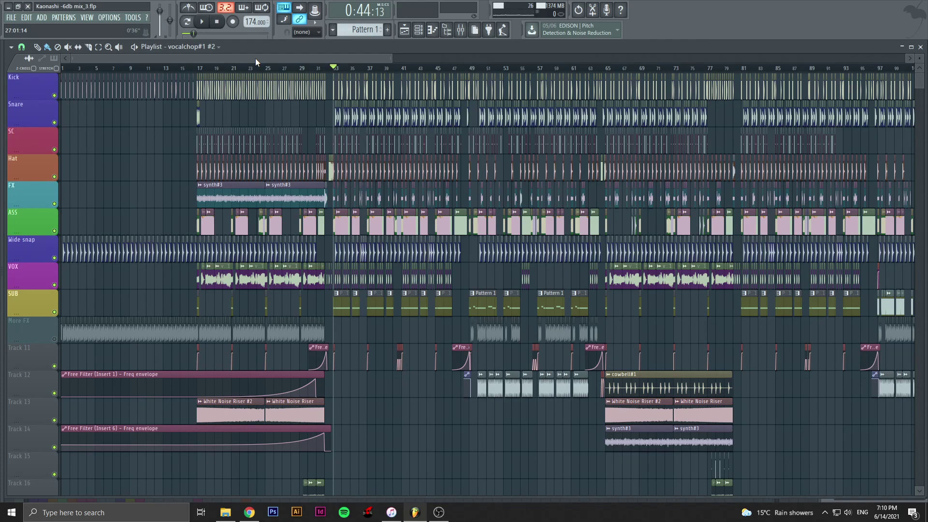
click(200, 68)
key(space)
scroll(338, 186, up, 5)
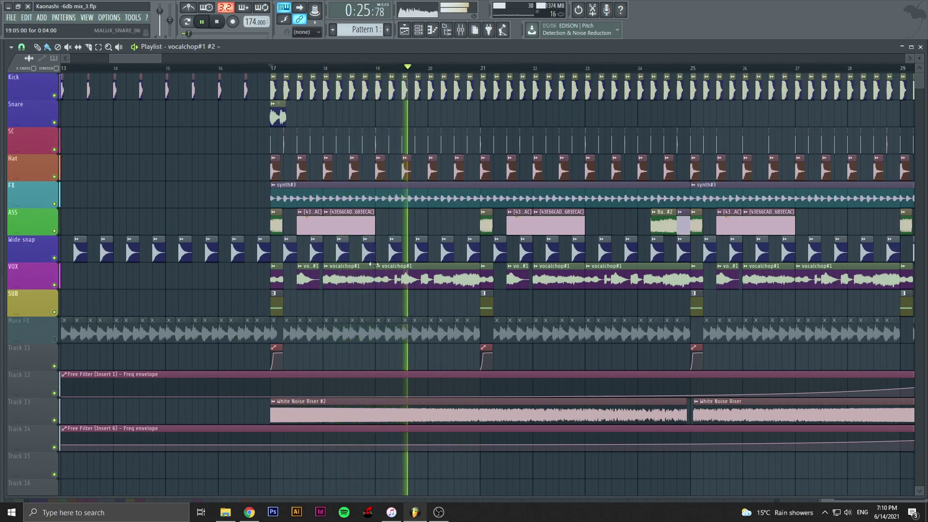
scroll(353, 309, down, 3)
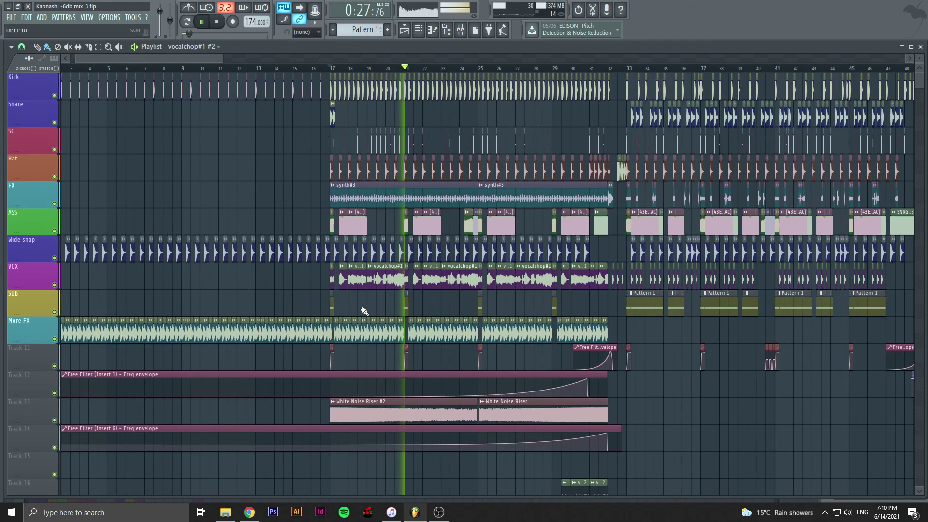
scroll(406, 309, down, 2)
scroll(395, 286, up, 3)
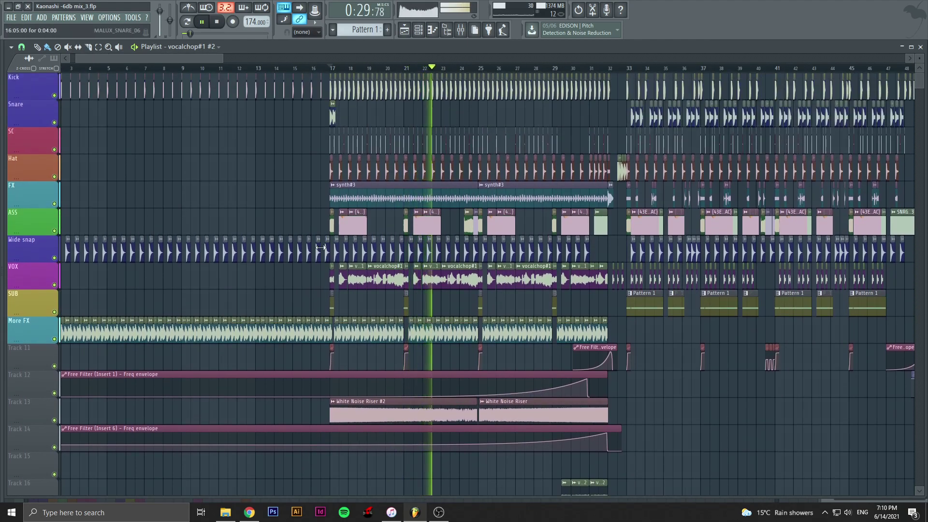
key(space)
Step: Inspect and preview the synth#3 sample on the FX track after bar 17, and close its settings
scroll(392, 205, up, 3)
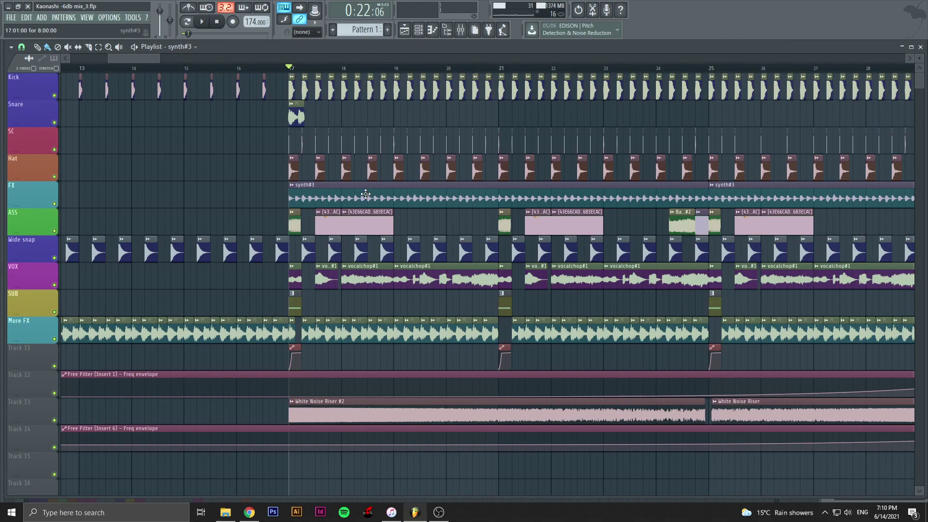
double_click(392, 198)
drag(212, 146, 408, 103)
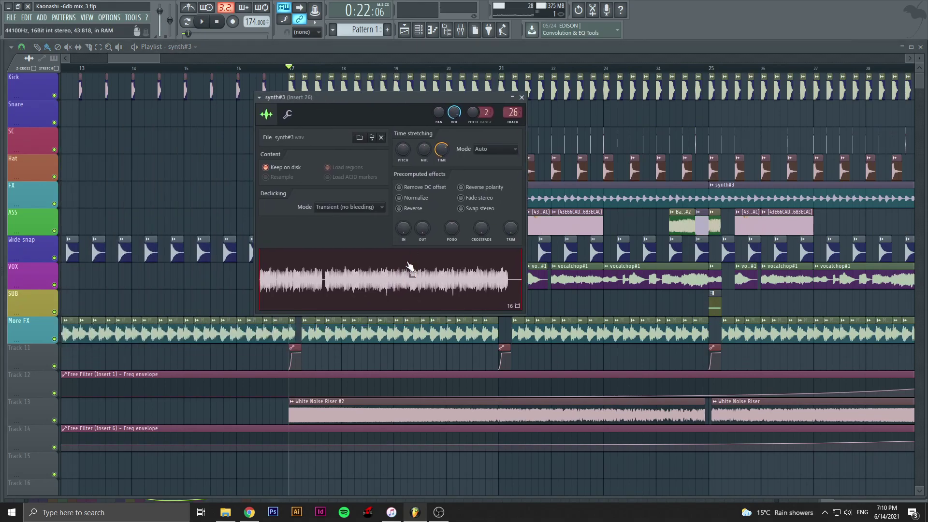
click(522, 98)
Step: Reset the song position to the start and open the FabFilter Pro-Q on the synth#3 clip's mixer insert 26
click(217, 22)
drag(153, 58, 160, 58)
double_click(304, 191)
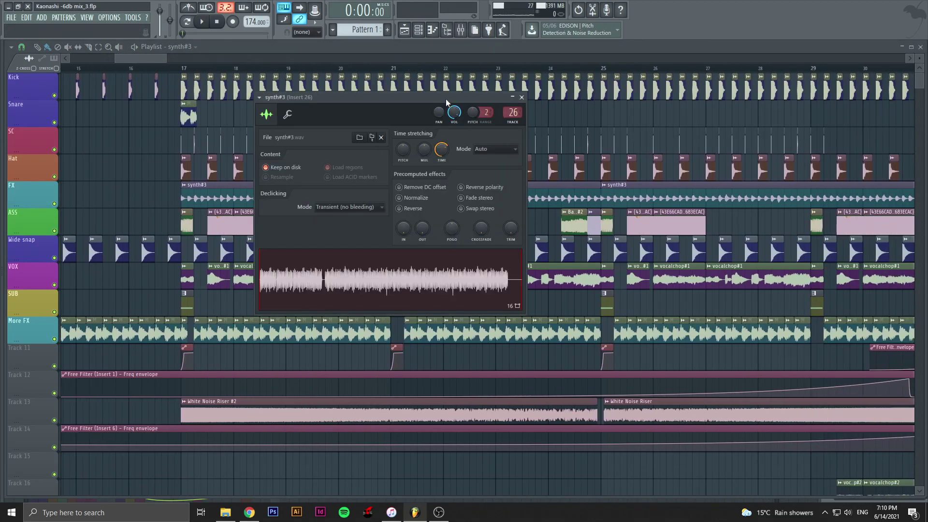
click(460, 30)
click(855, 76)
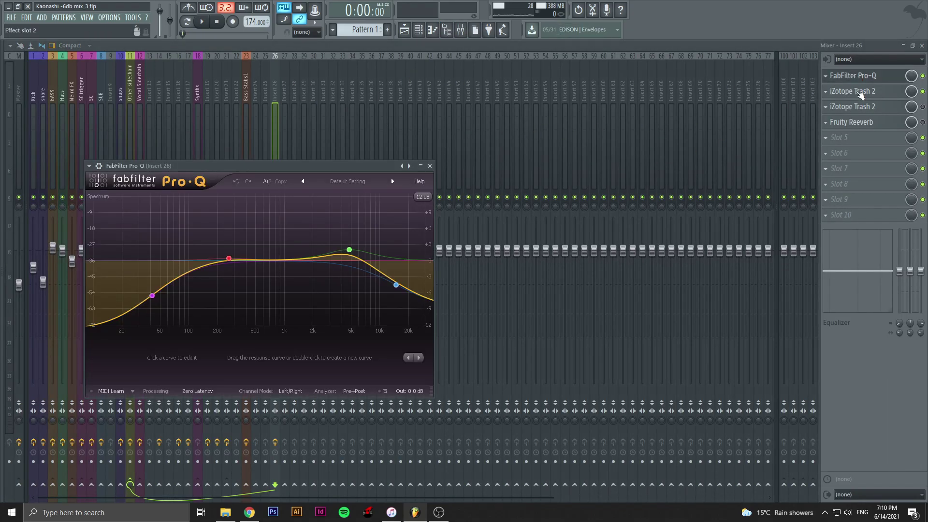
Step: Inspect the two iZotope Trash 2 instances and the Fruity Reeverb on mixer insert 26, closing each plugin window
click(855, 93)
click(439, 401)
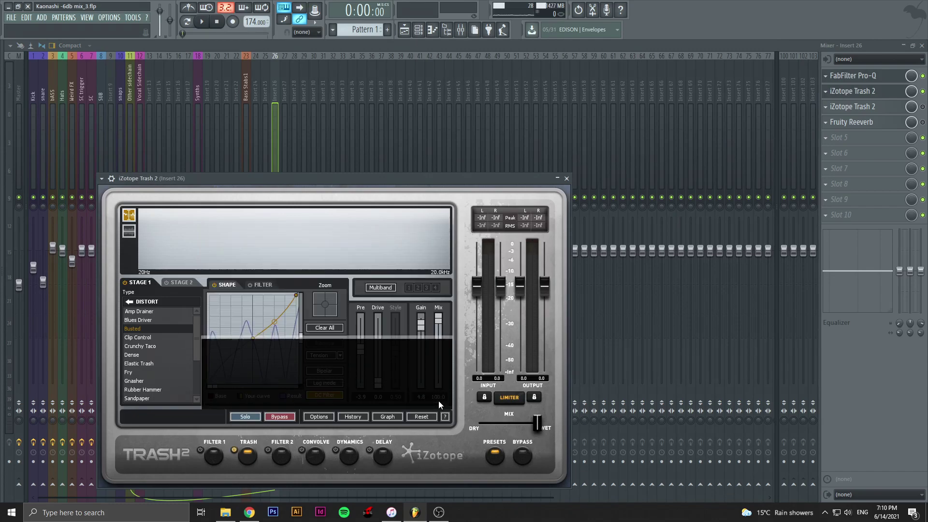
click(567, 179)
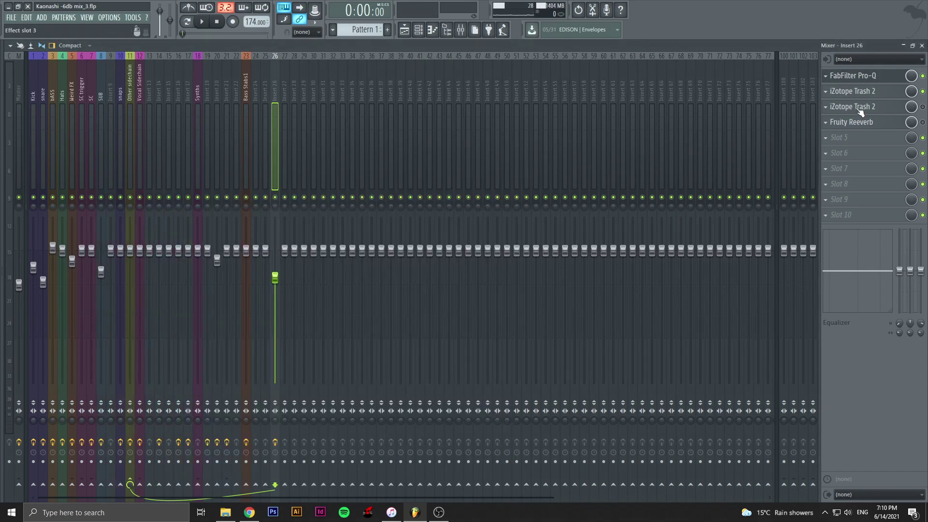
click(856, 107)
click(561, 123)
click(864, 123)
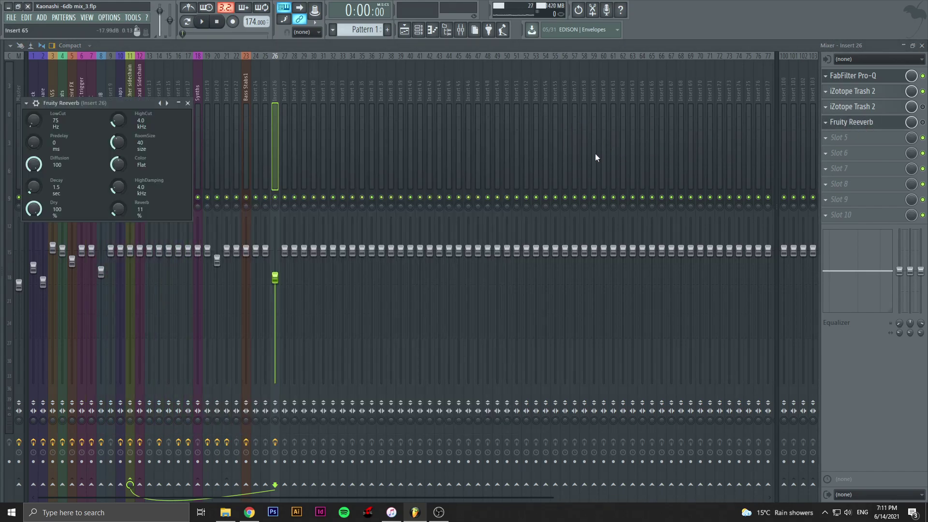
click(187, 103)
Step: Return to the playlist and examine the arrangement of the buildup from bar 17 and the section after bar 33
click(404, 30)
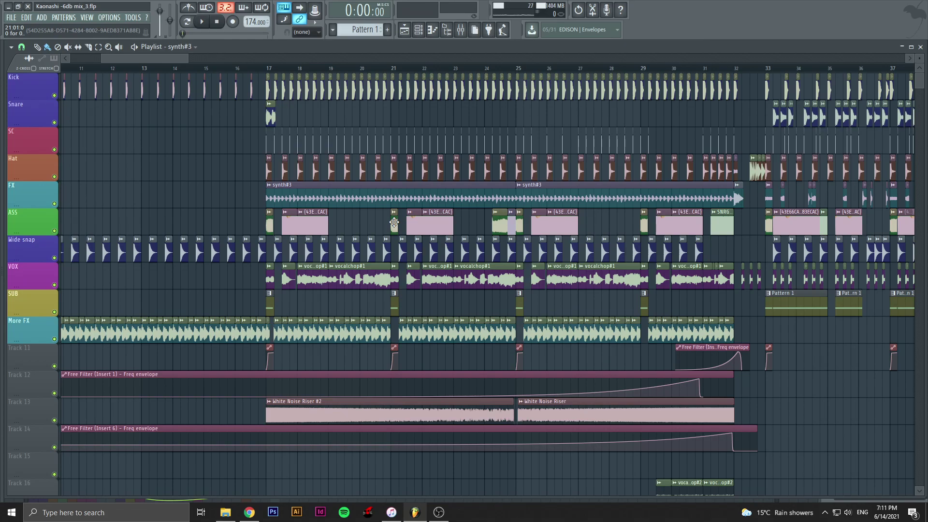
scroll(502, 205, down, 3)
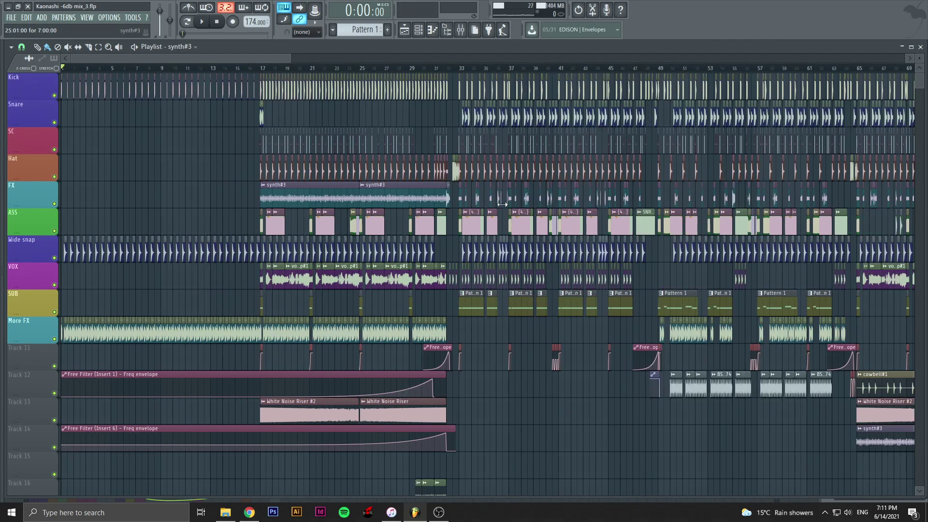
drag(269, 57, 276, 57)
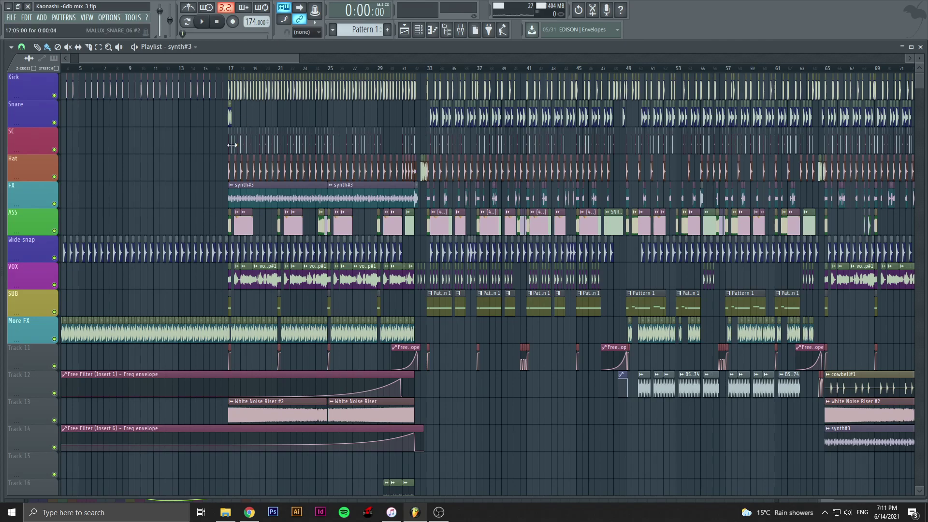
scroll(236, 145, up, 1)
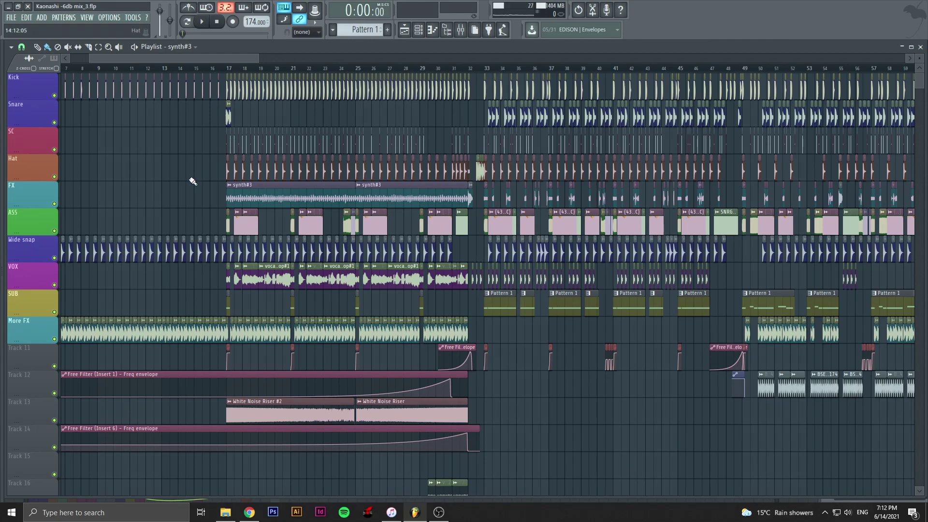
scroll(191, 182, up, 3)
scroll(256, 198, up, 3)
scroll(257, 198, down, 3)
Step: Set the song position to bar 17, inspect the MALUX_SYNTHLOOP_02_F_174 sample on the More FX track, and close its settings
click(304, 216)
scroll(306, 203, down, 1)
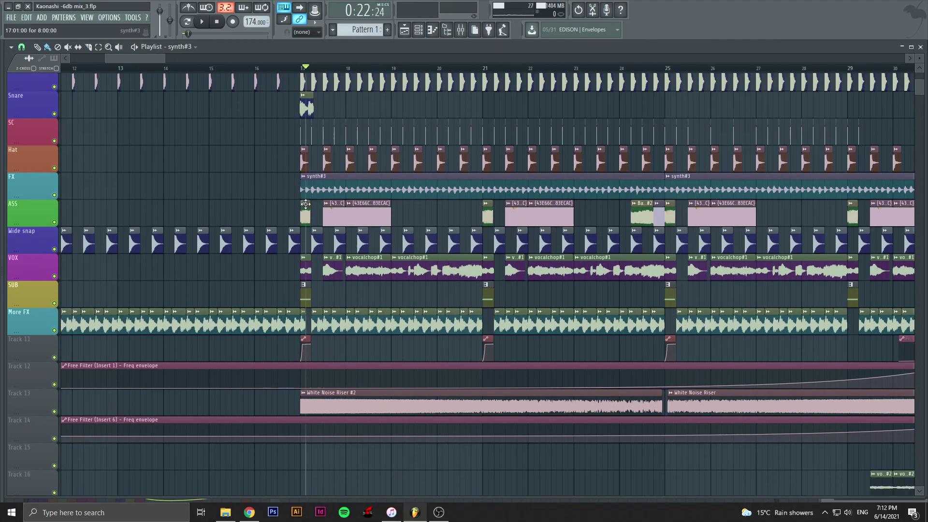
scroll(306, 203, down, 4)
double_click(379, 195)
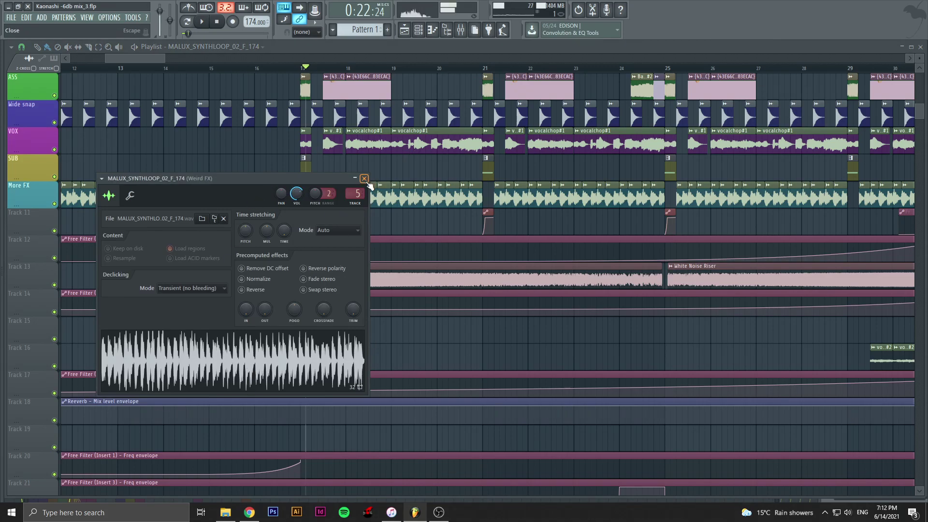
click(364, 178)
Step: Move the song position to bar 33 and examine the track layers of the drop
scroll(338, 193, down, 3)
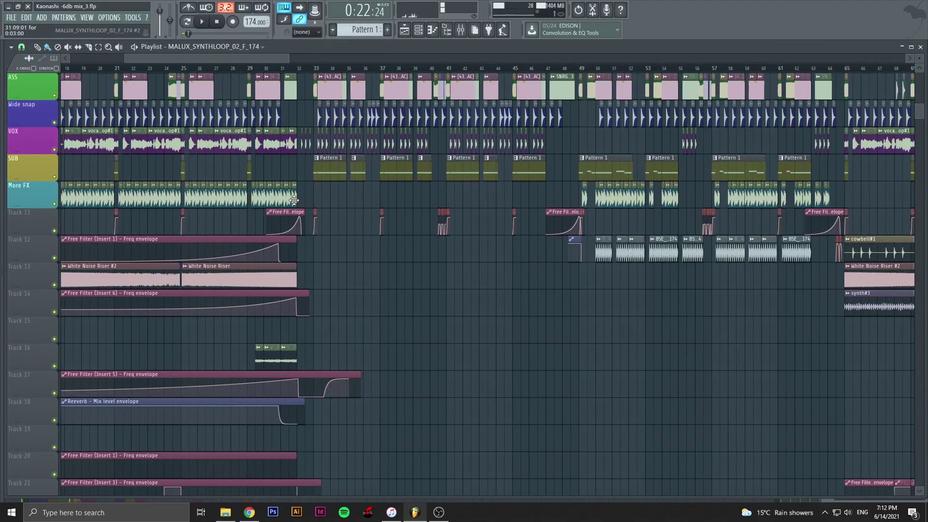
scroll(249, 57, up, 3)
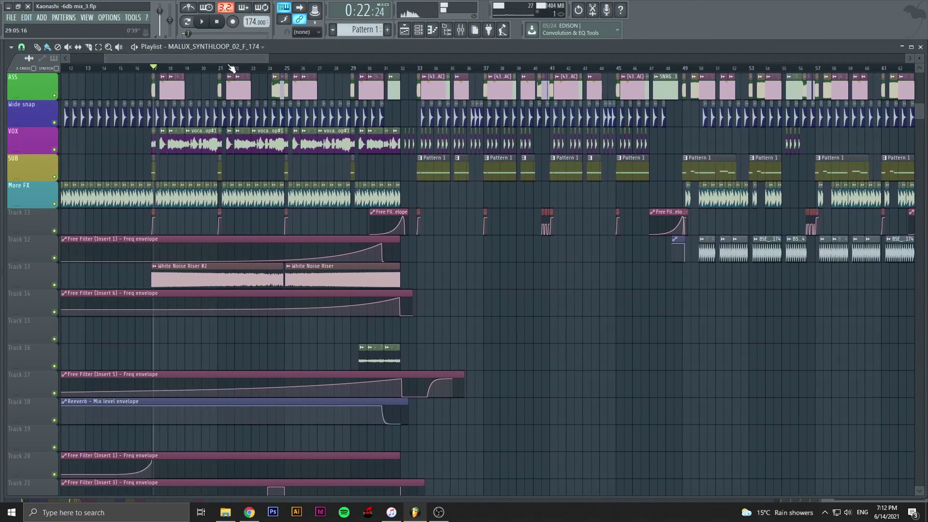
click(419, 67)
scroll(668, 92, up, 5)
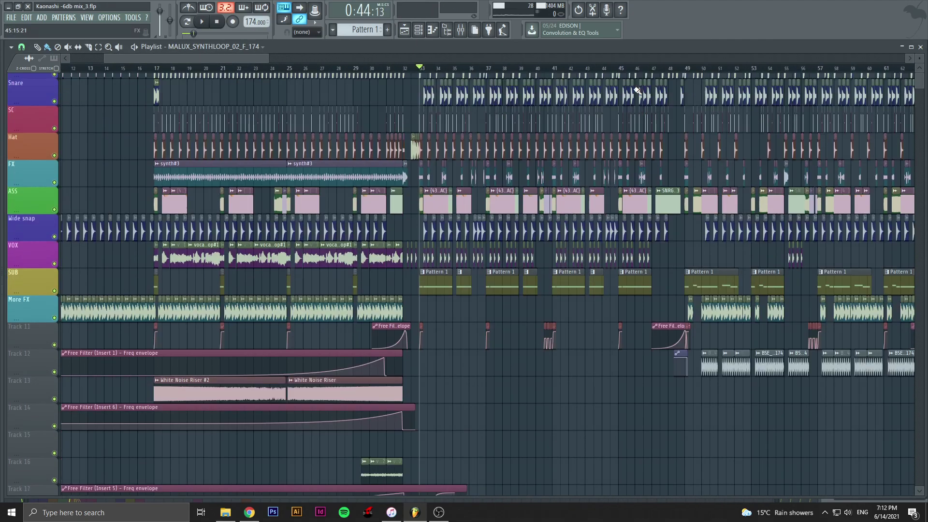
drag(240, 57, 299, 58)
scroll(164, 182, up, 5)
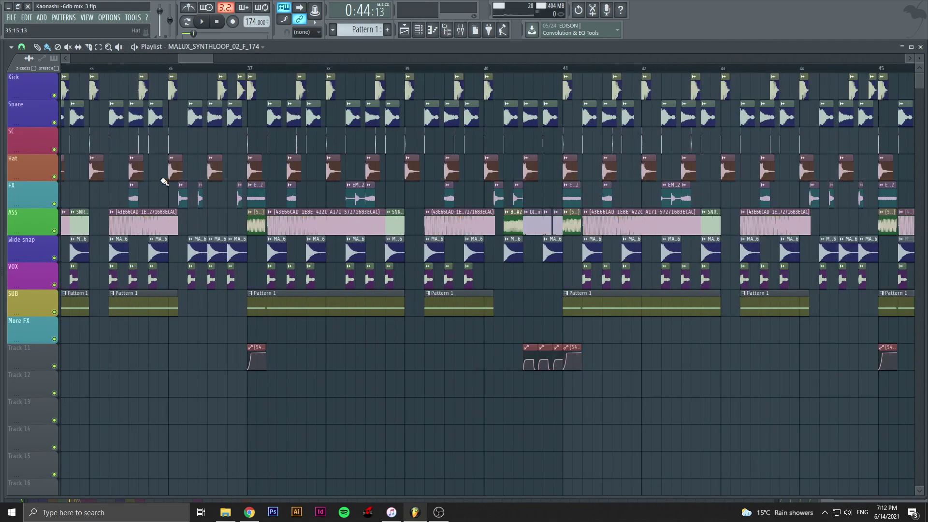
Step: Inspect the Bass Fm 3 86 Bpm #2 sample on the ASS track before bar 41 and close its settings
scroll(164, 182, down, 4)
scroll(459, 220, up, 5)
double_click(446, 221)
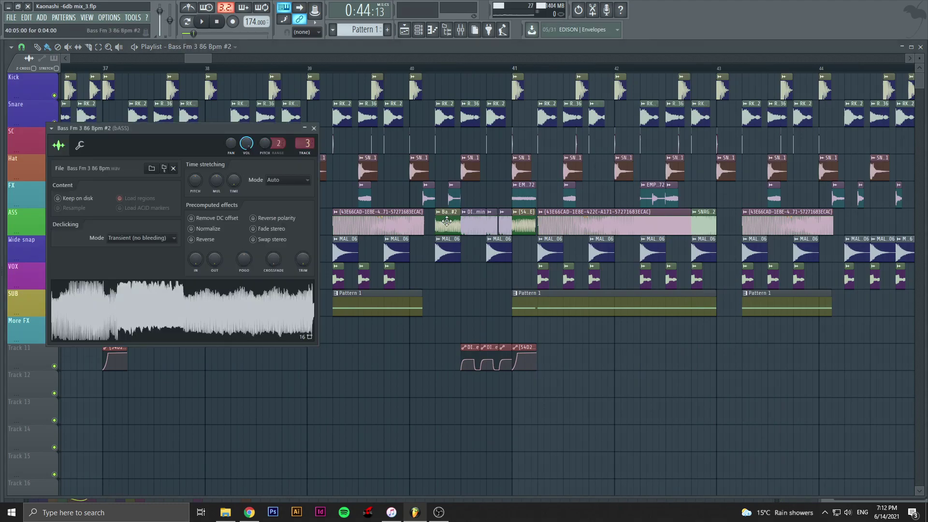
click(452, 44)
Step: Play the drop from bar 39 through the bass fill leading into bar 41
click(303, 69)
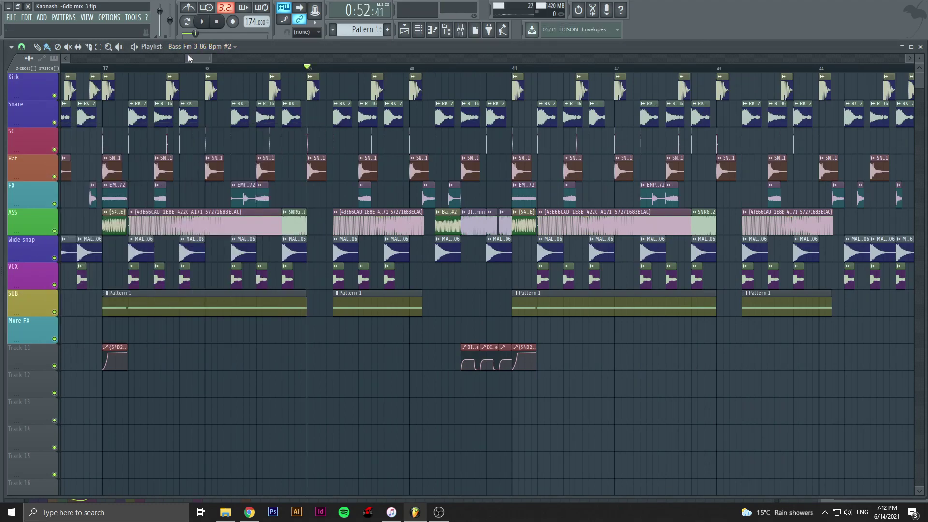
key(space)
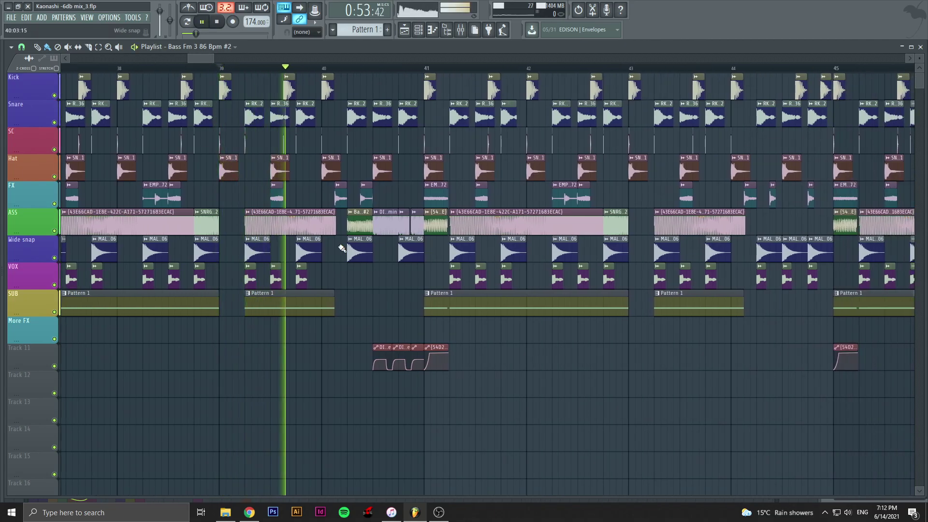
Step: Stop playback and inspect the sample settings of the DIVIDID_Bass22_Fmin clip in bar 40 of the bass track
key(space)
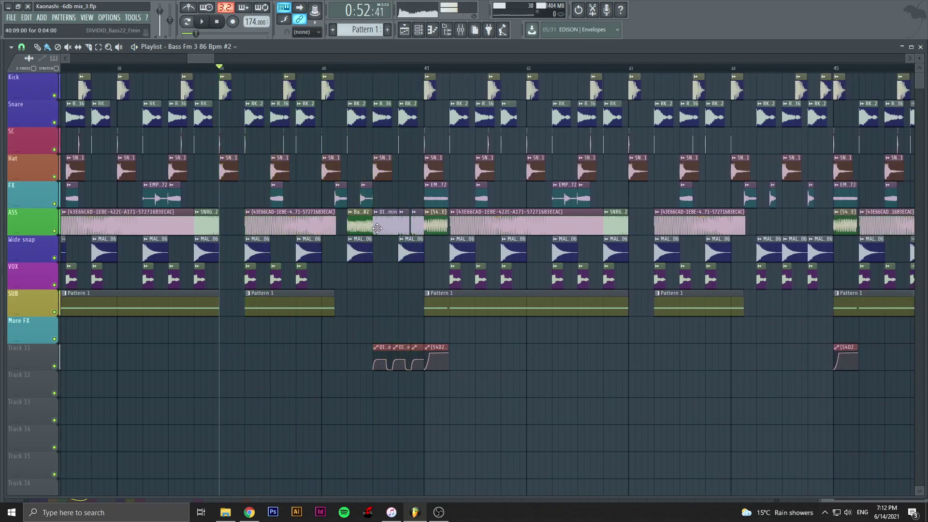
double_click(377, 228)
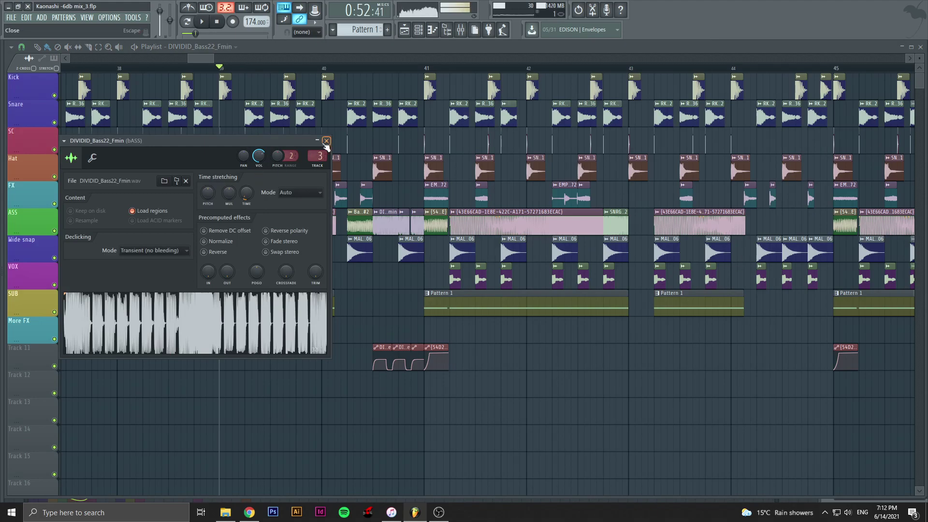
click(326, 141)
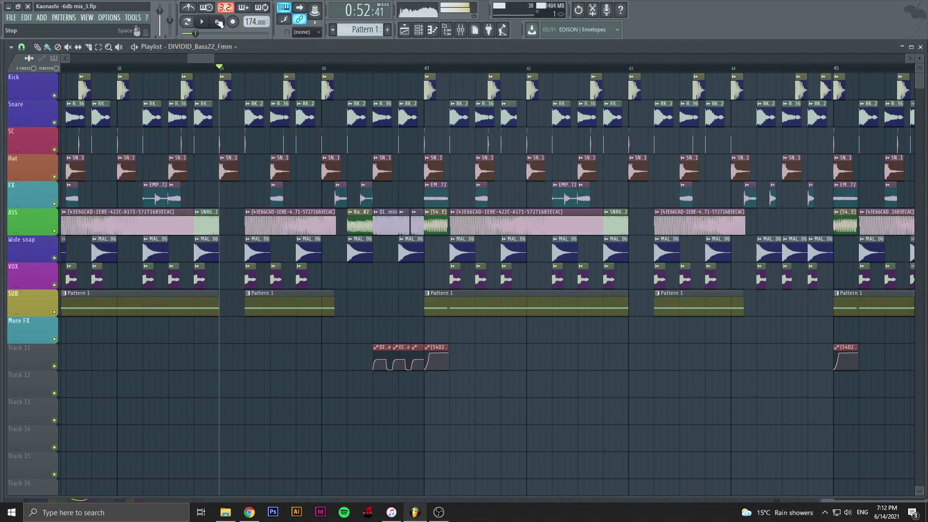
click(219, 23)
Step: Inspect the Bass Fm 3 86 Bpm #2 clip's sample settings and audition the arrangement from just after the start of bar 40
double_click(357, 225)
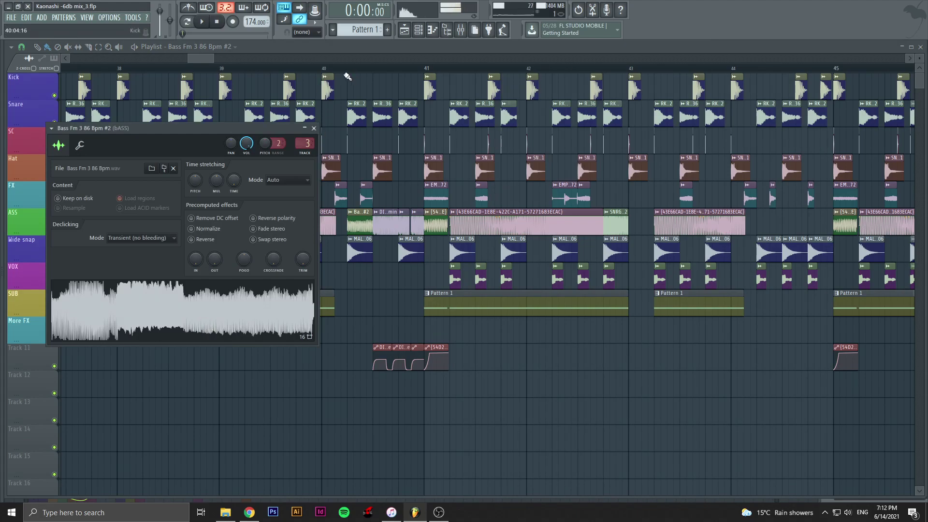
click(341, 68)
key(space)
double_click(360, 222)
key(space)
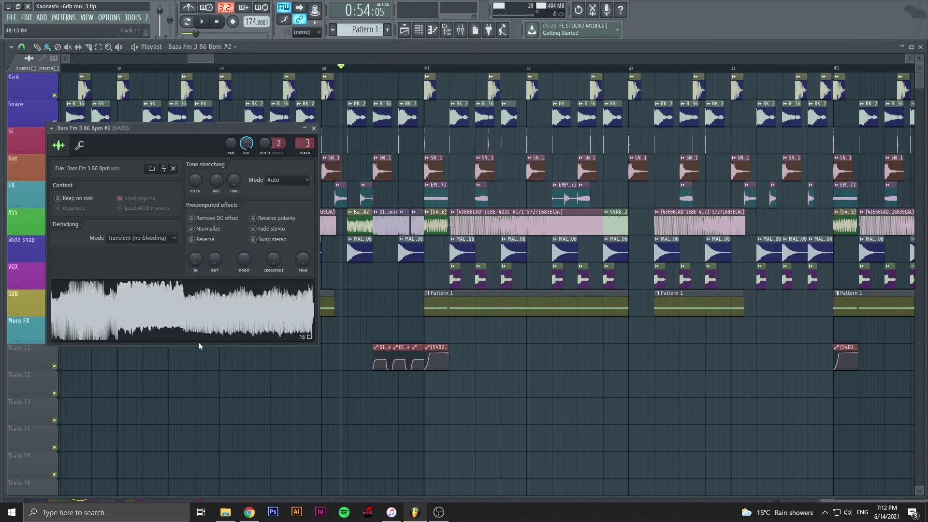
click(314, 129)
key(space)
key(space)
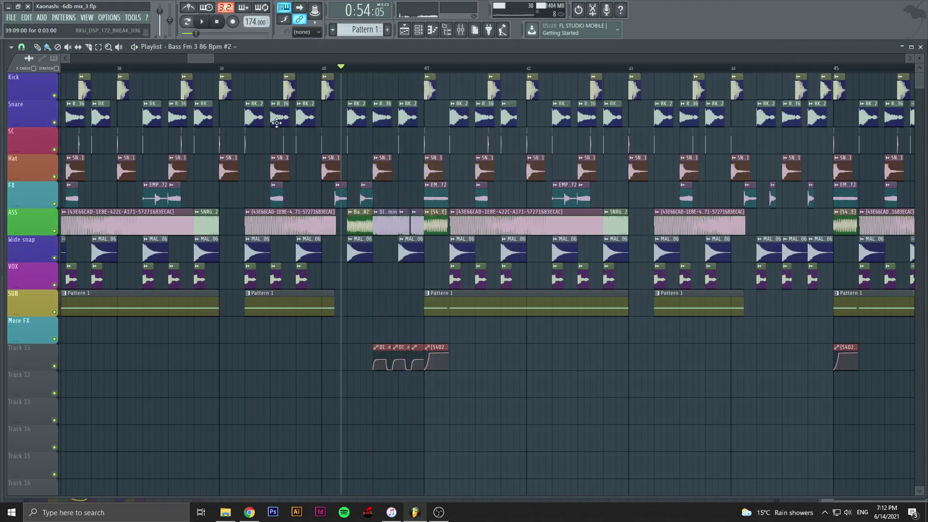
Step: Inspect the sample settings of the bass stab clip at bar 41 and audition the passage leading into it
mouse_move(205, 57)
mouse_down()
mouse_move(192, 59)
mouse_move(207, 62)
mouse_up()
double_click(438, 221)
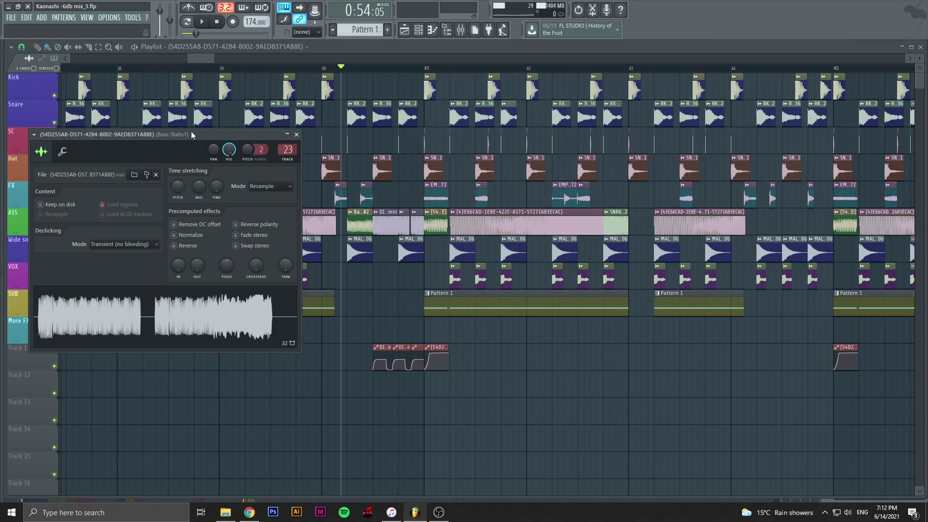
drag(187, 132, 251, 127)
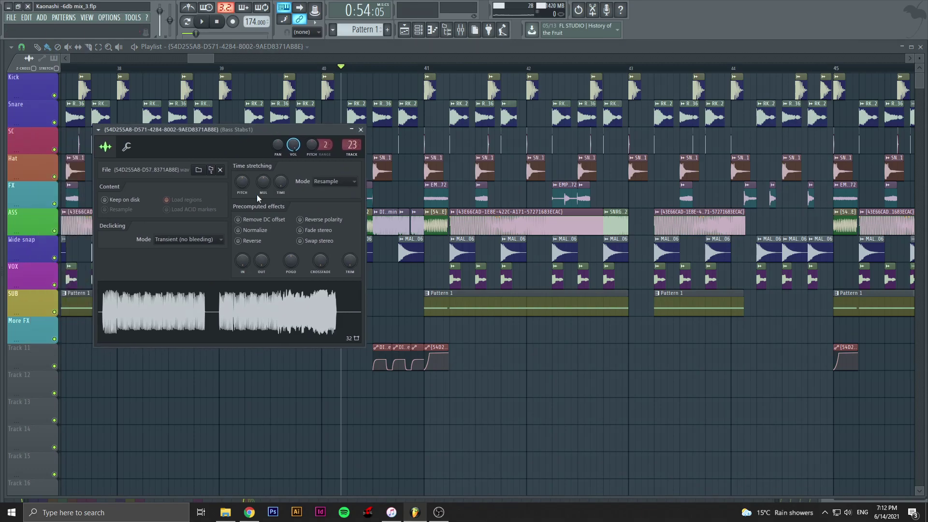
click(361, 129)
key(space)
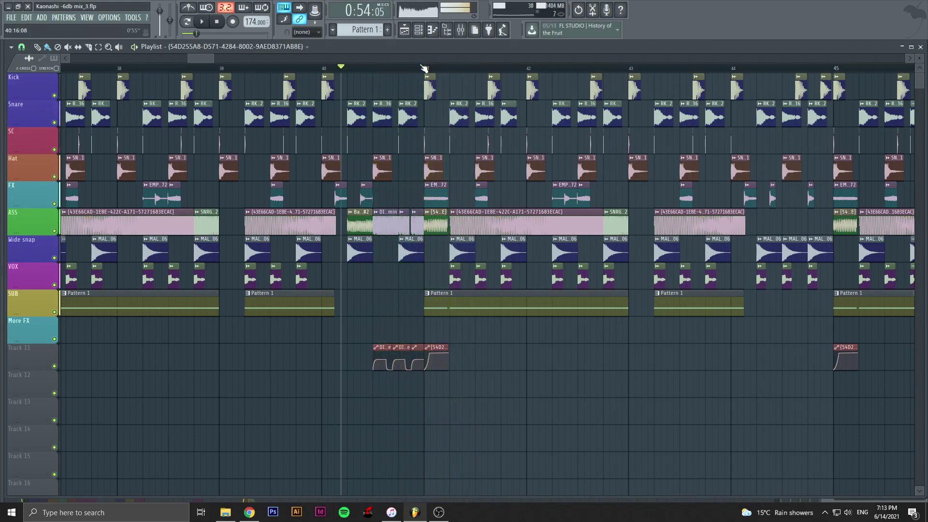
key(space)
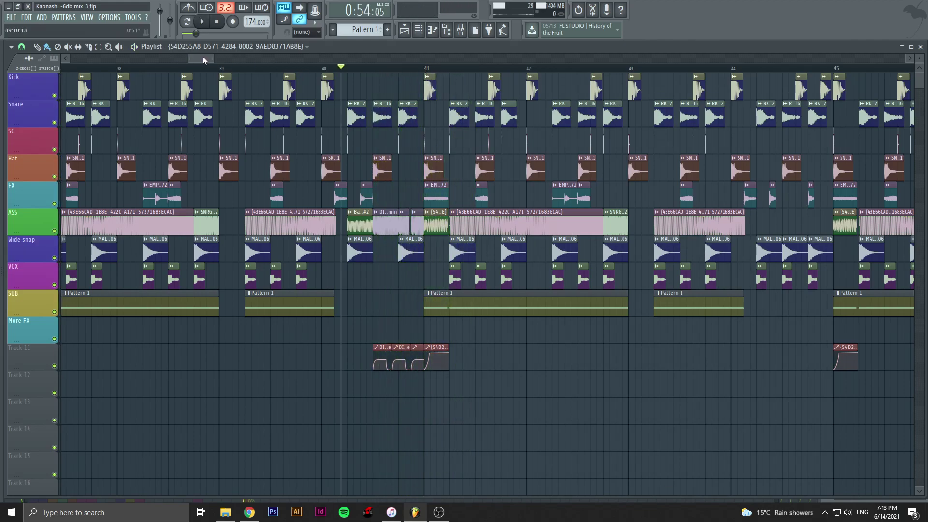
drag(203, 57, 203, 58)
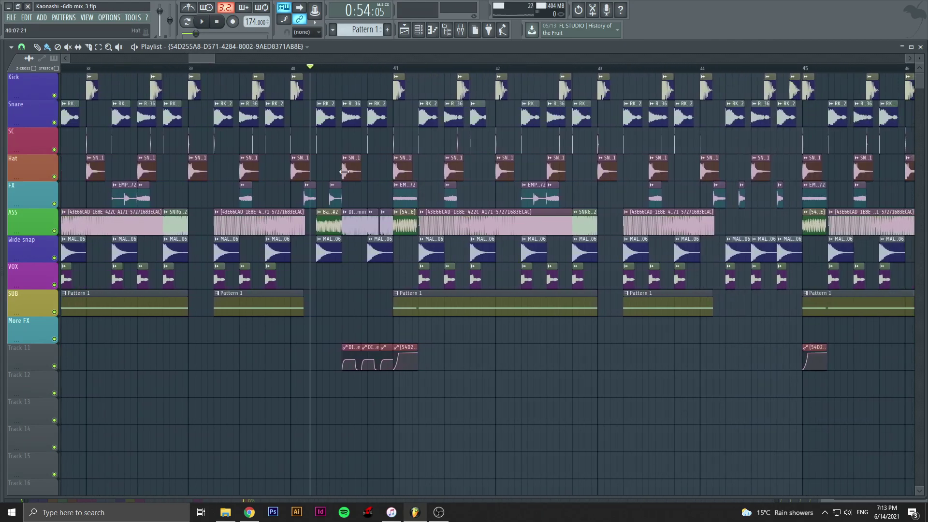
Step: Reopen the bar 41 bass stab's sample settings, check the mixer, and return to the playlist
scroll(372, 192, up, 3)
double_click(466, 227)
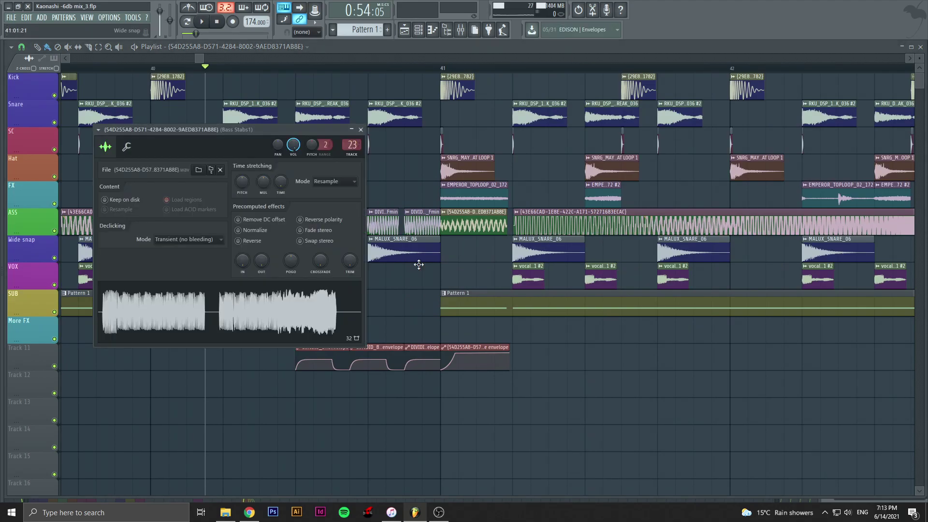
click(360, 130)
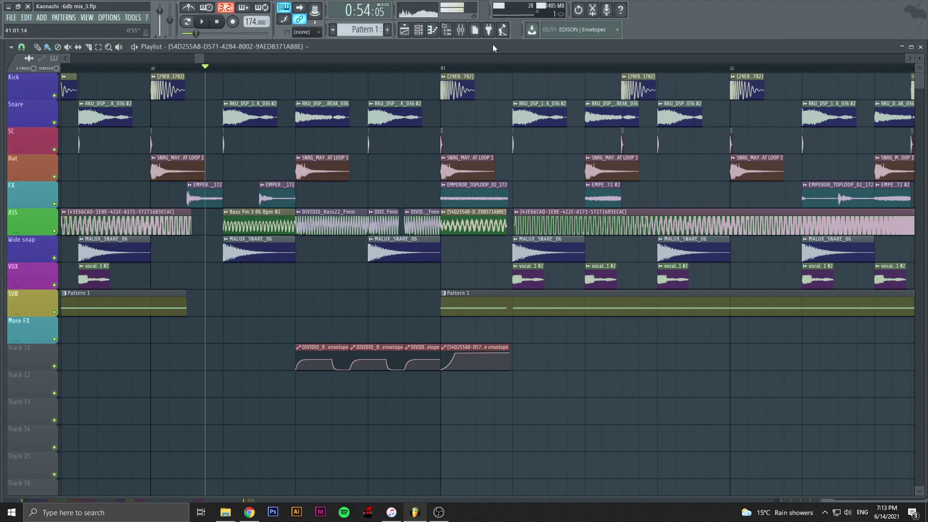
click(461, 29)
click(404, 30)
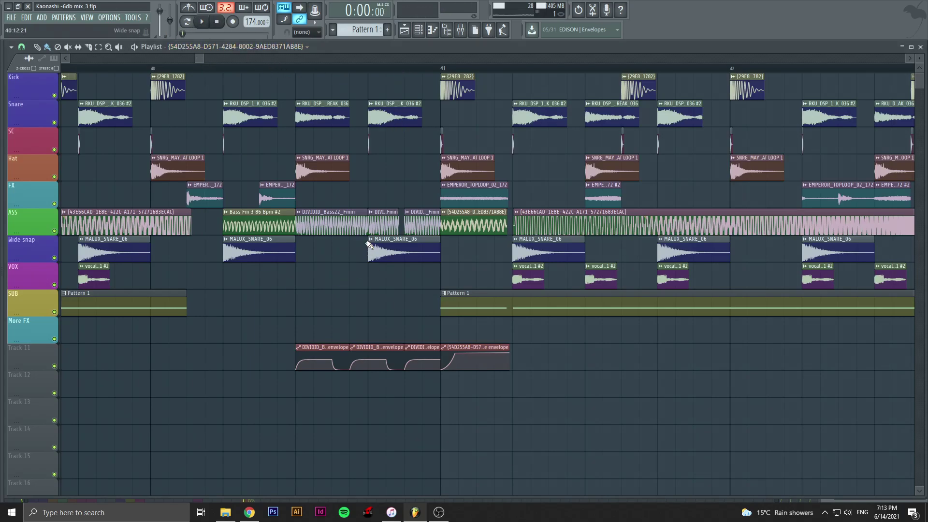
Step: Review the sample settings of the Bass Fm 3 86 Bpm #2 clip again and close them
scroll(368, 244, down, 2)
double_click(299, 228)
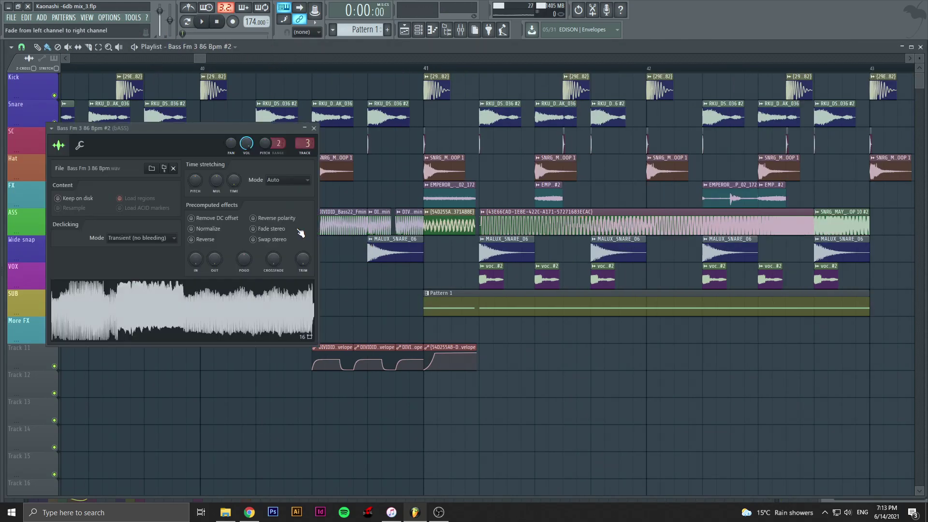
click(313, 128)
scroll(201, 57, right, 1)
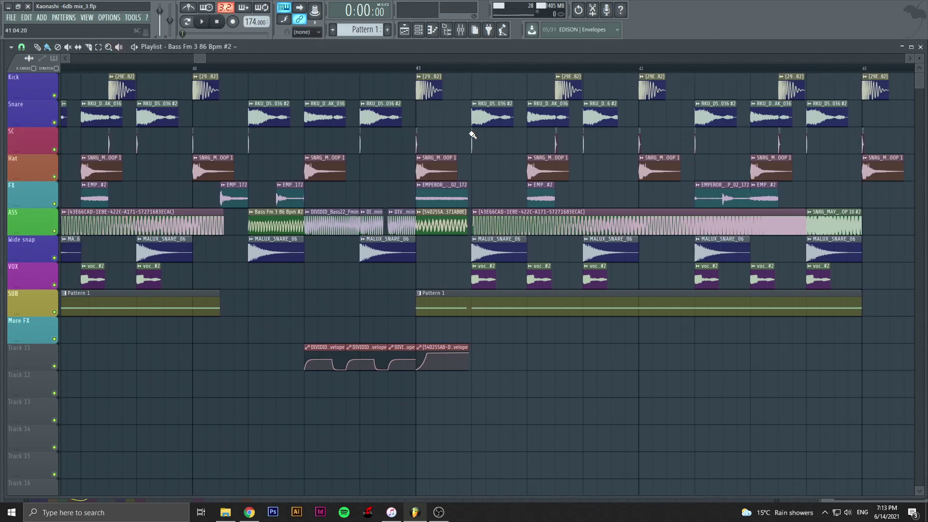
Step: Check the long bass clip after bar 41 and the effect chain on its bASS mixer track, then return to the playlist
double_click(508, 222)
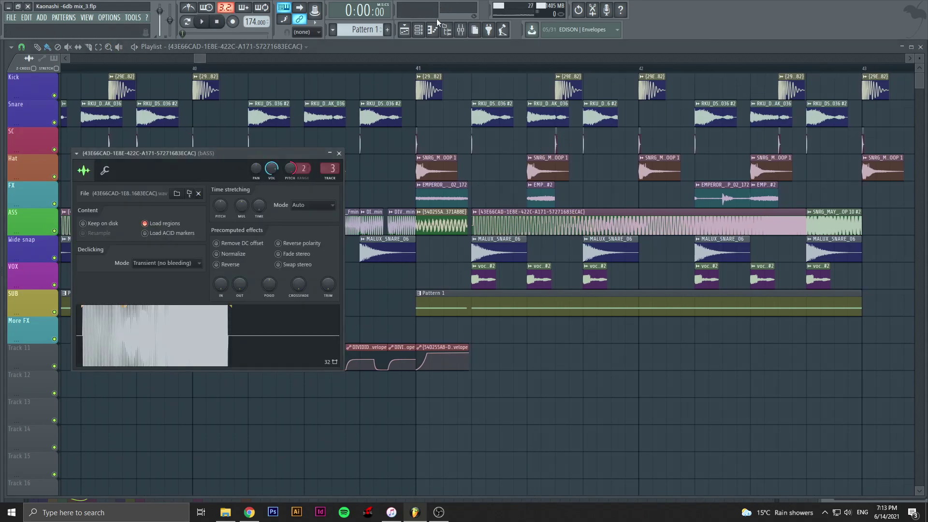
click(461, 30)
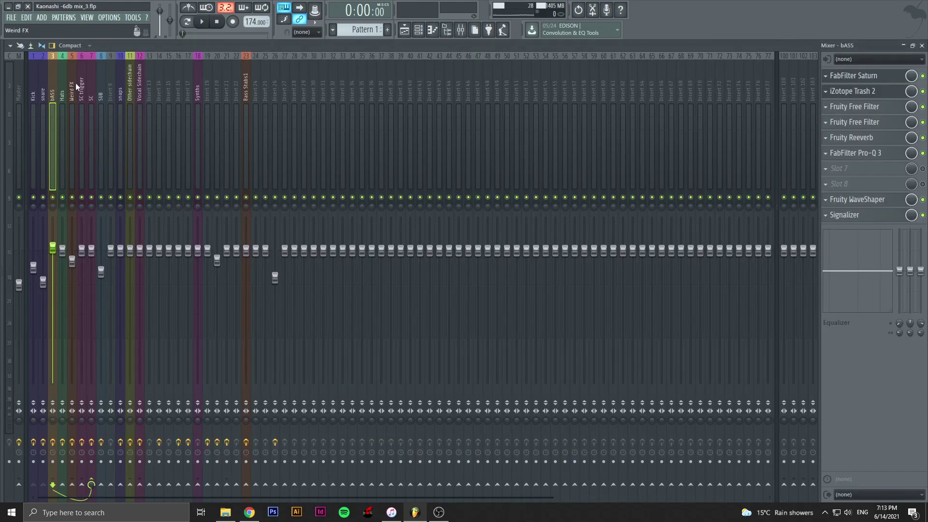
click(63, 88)
click(53, 87)
click(405, 30)
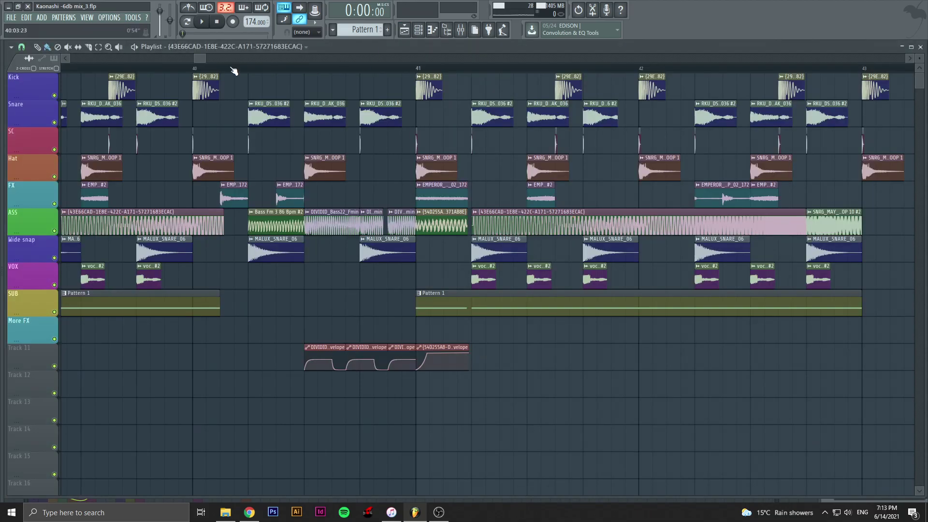
Step: Look over the arrangement around bars 33 to 49, comparing how the bass clips repeat and vary
scroll(198, 58, down, 5)
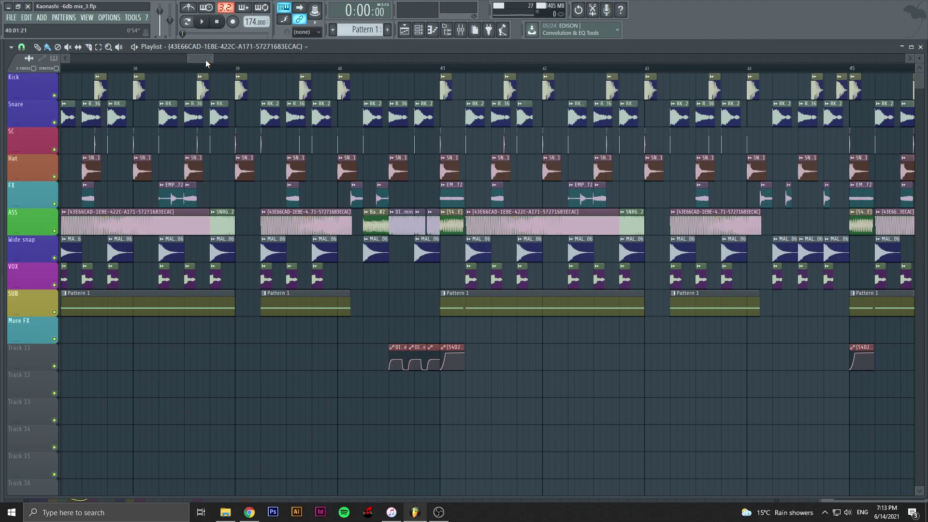
drag(205, 60, 201, 60)
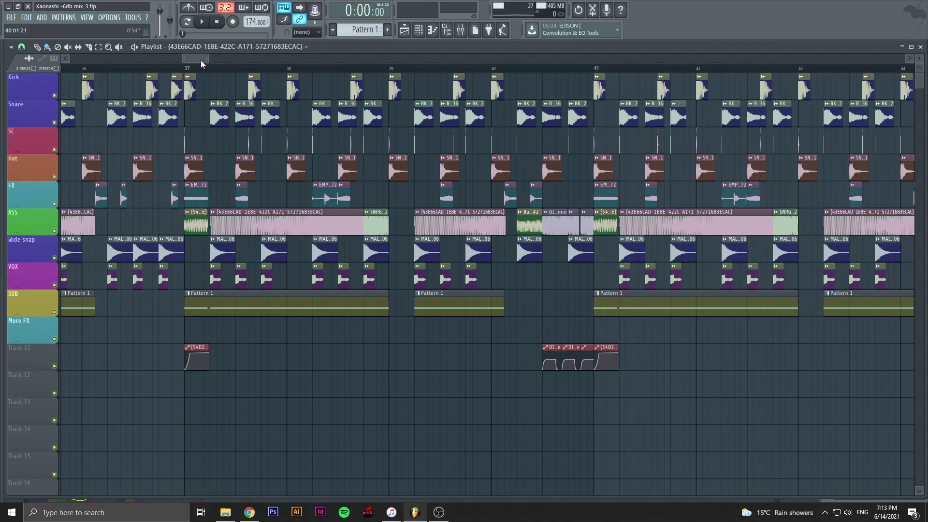
scroll(266, 102, down, 4)
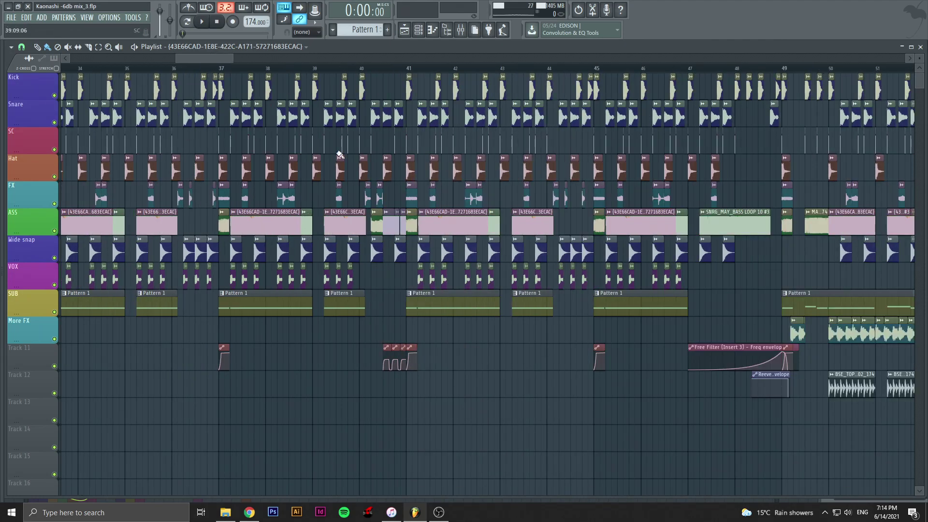
scroll(339, 155, down, 5)
scroll(313, 152, up, 6)
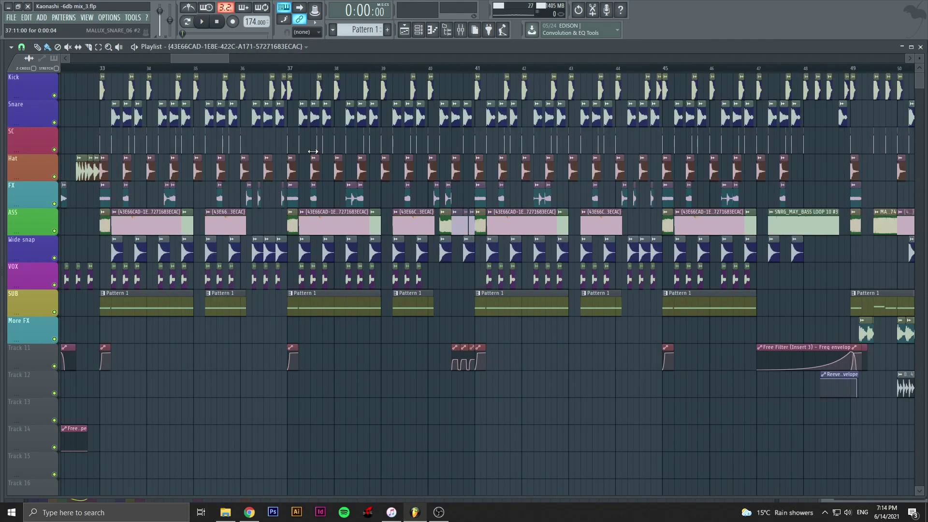
drag(219, 58, 198, 63)
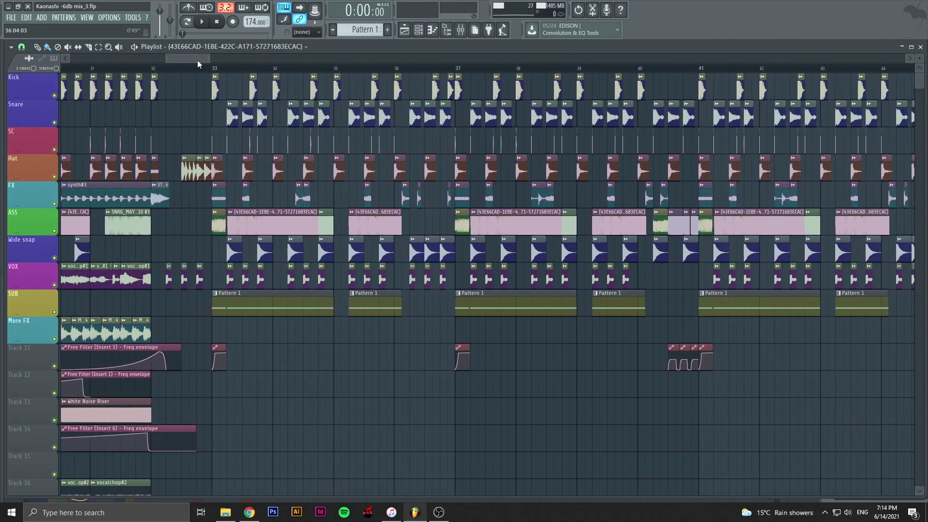
Step: Audition the second section of the drop starting at bar 49
mouse_move(204, 68)
mouse_down()
mouse_move(211, 73)
mouse_move(210, 56)
mouse_move(239, 60)
mouse_move(230, 68)
mouse_move(247, 59)
mouse_up()
click(407, 70)
key(space)
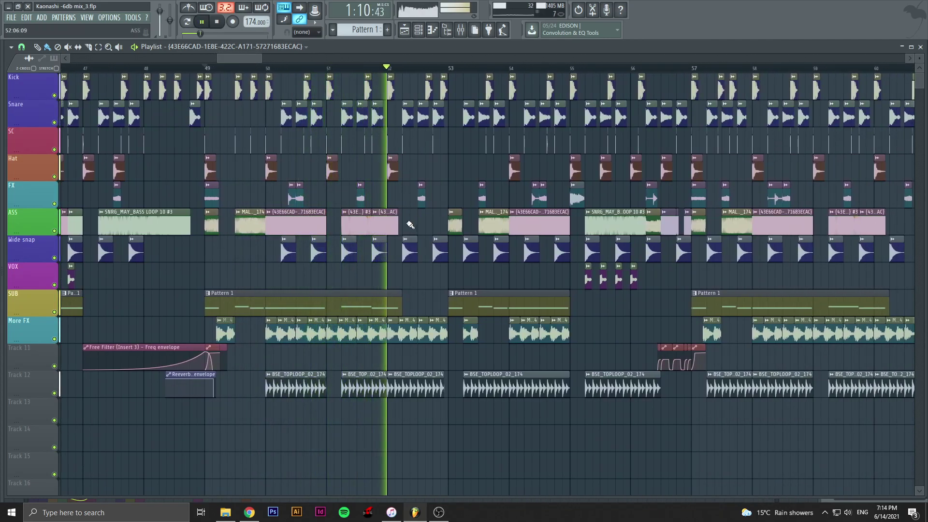
key(space)
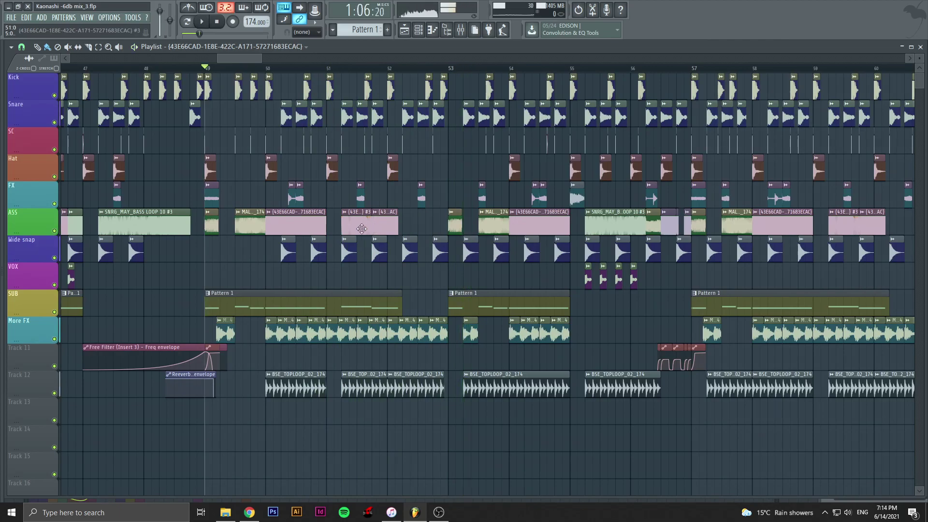
Step: Inspect the sample settings of the pitched #3 bass clip in bar 51 and close them
double_click(387, 228)
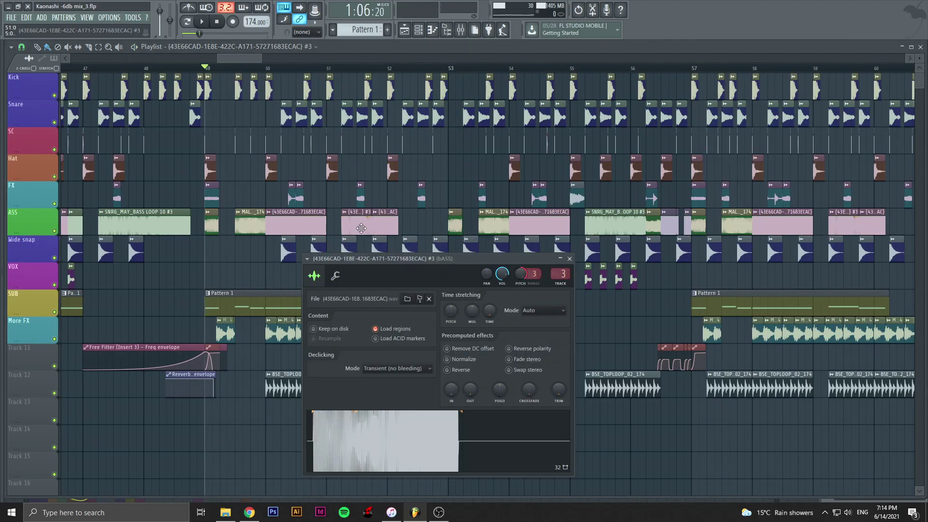
click(569, 259)
drag(244, 56, 245, 56)
Step: Play the arrangement from bar 49 through bar 55, following the bass clips, and stop playback
key(space)
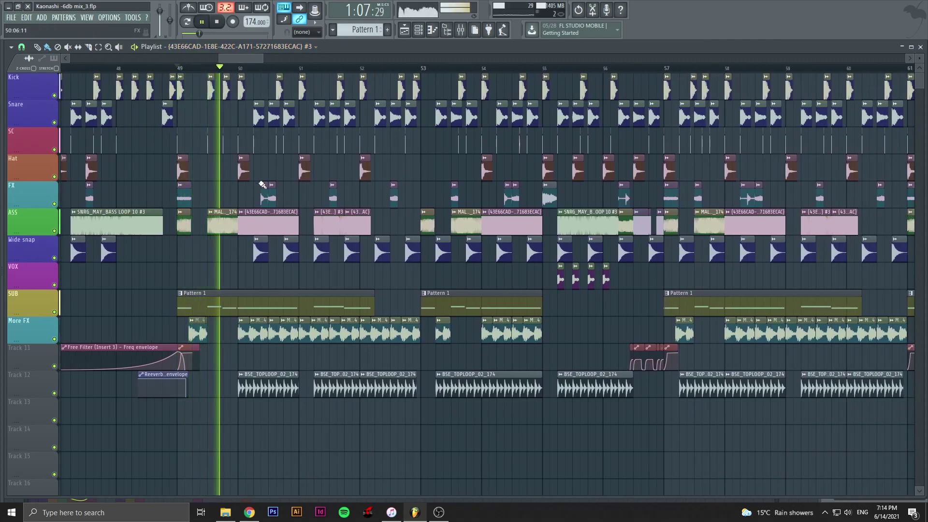
scroll(275, 182, up, 1)
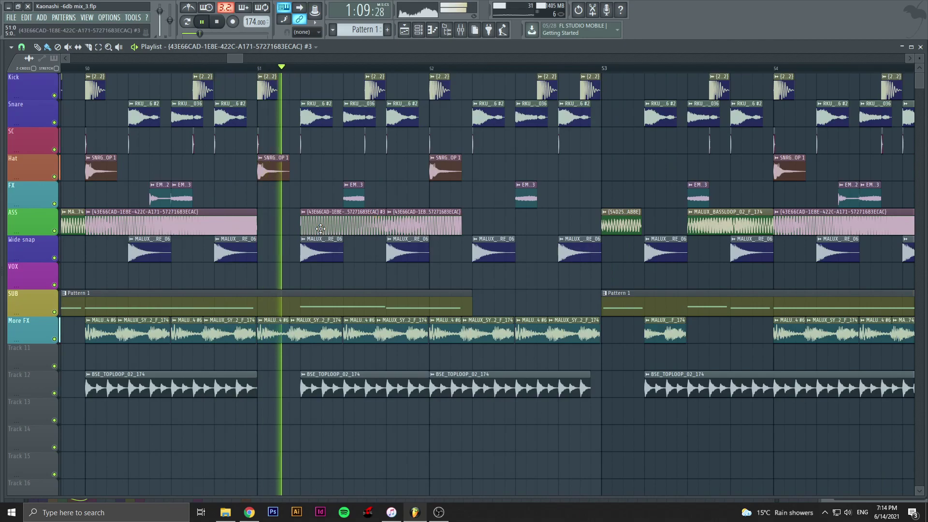
scroll(330, 228, up, 1)
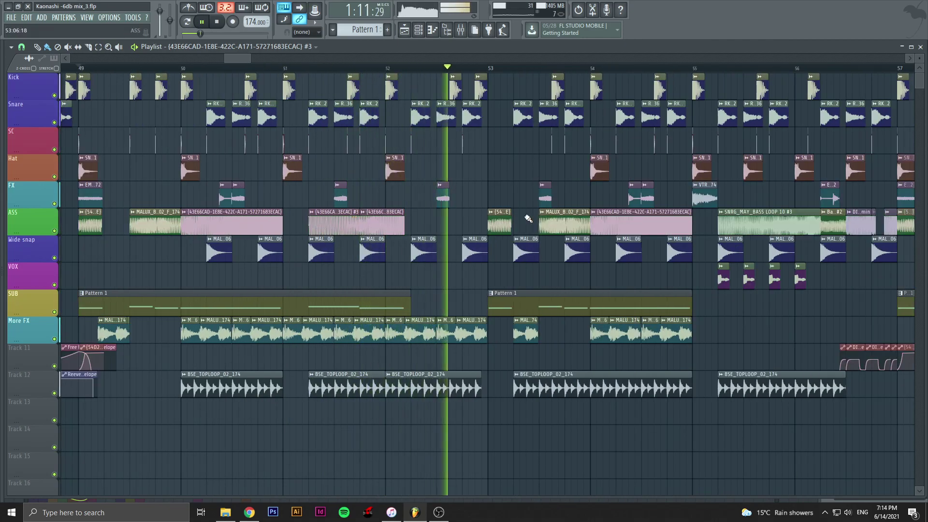
drag(238, 56, 248, 57)
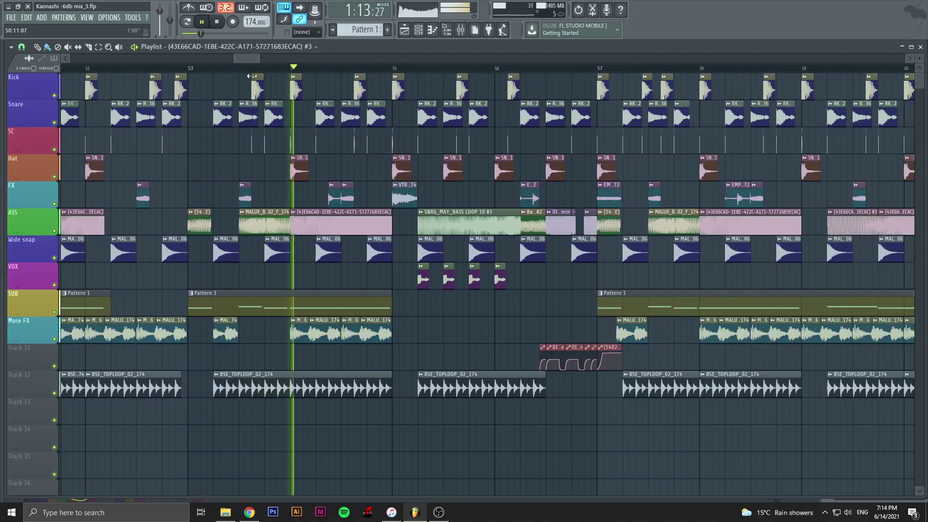
scroll(392, 197, down, 1)
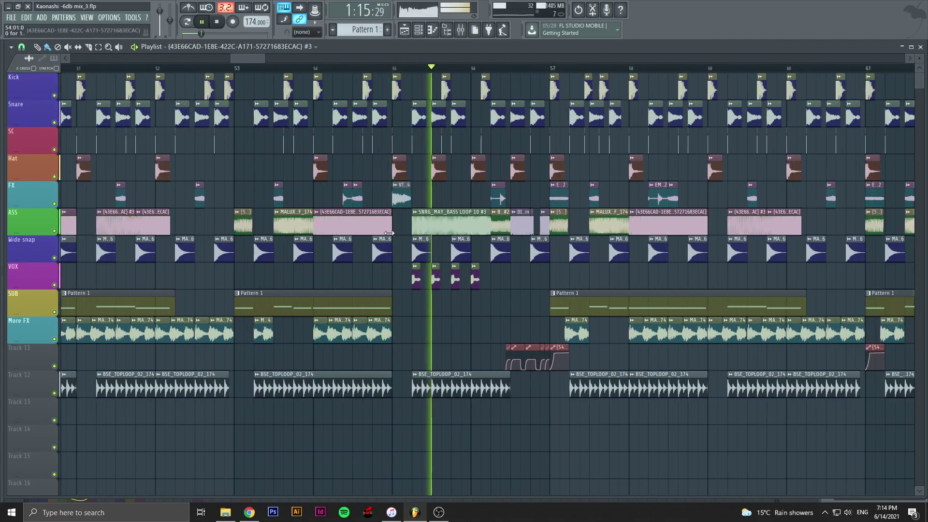
key(space)
Step: Inspect the sample settings of the VTR1 Scratch & Bit 74 clip at bar 55 on the FX track
click(396, 198)
double_click(395, 198)
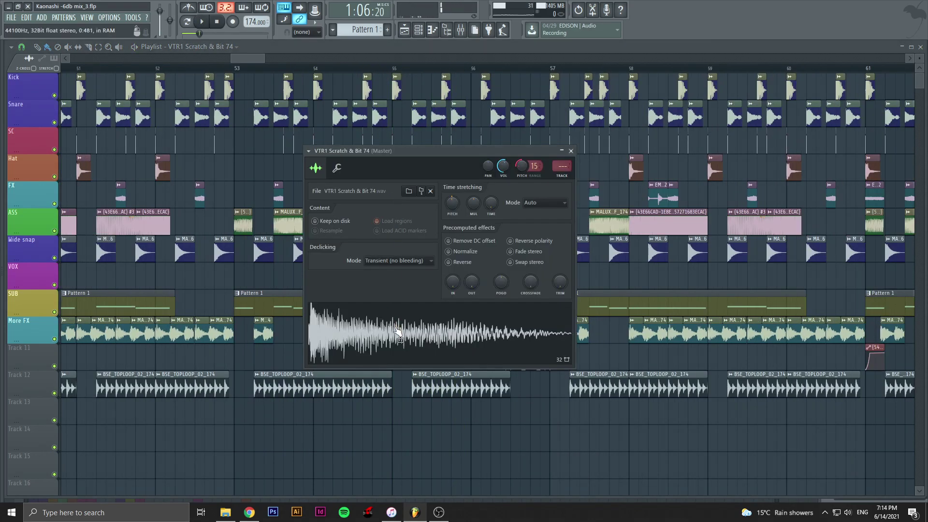
click(571, 151)
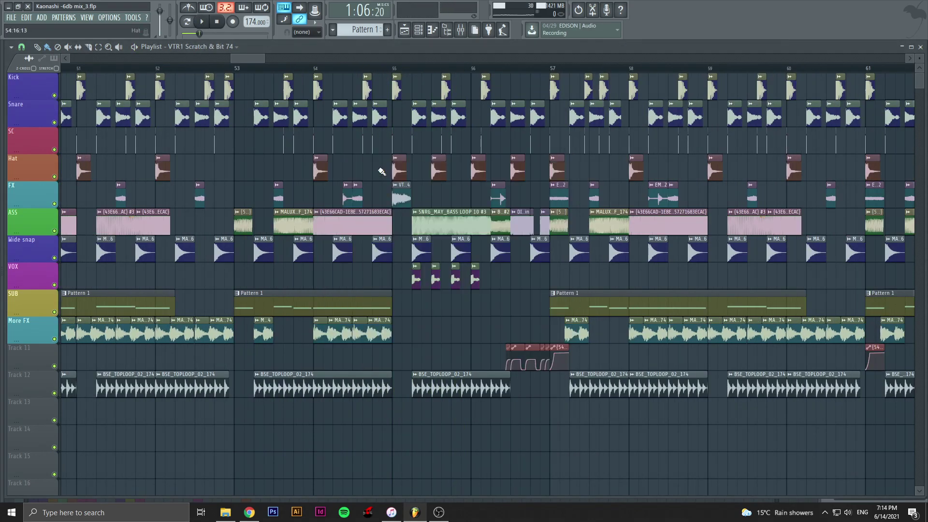
double_click(404, 198)
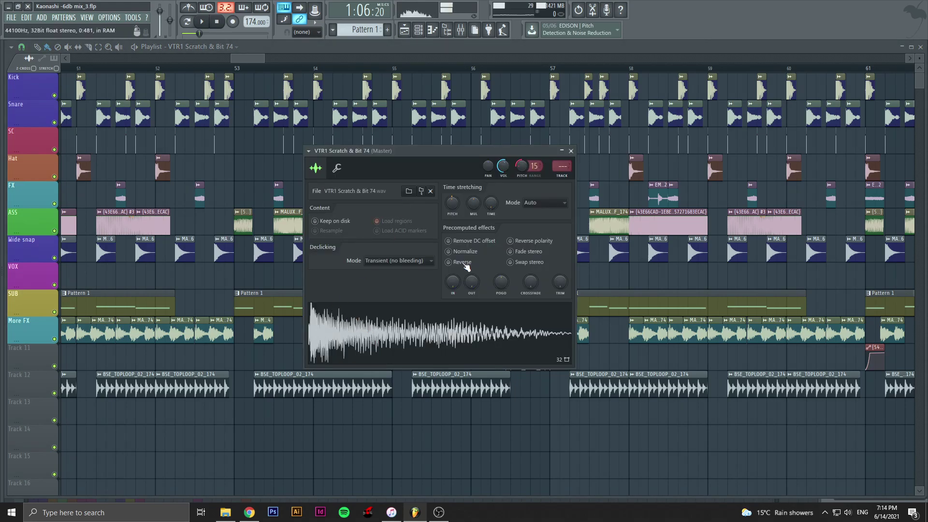
Step: Close the scratch sample's settings and audition the arrangement from bar 53 into bar 56
click(571, 151)
click(333, 69)
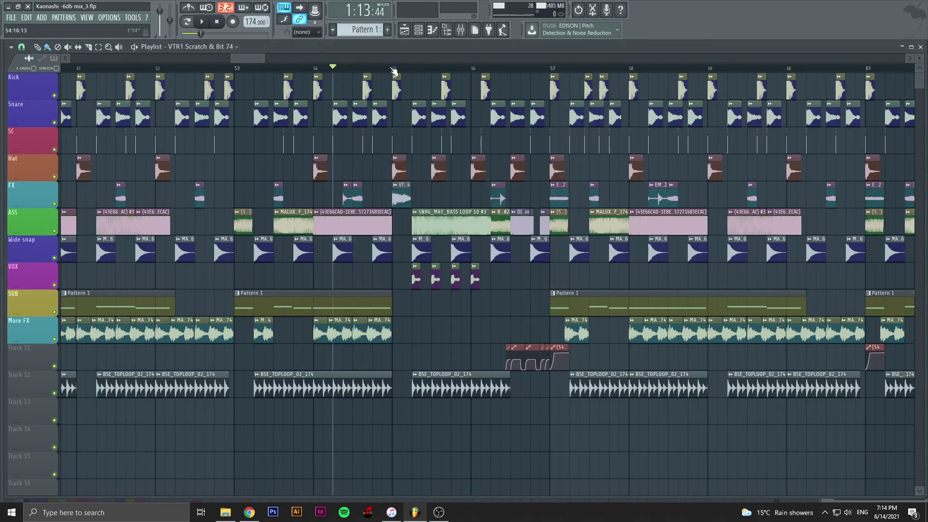
click(372, 68)
click(253, 68)
key(space)
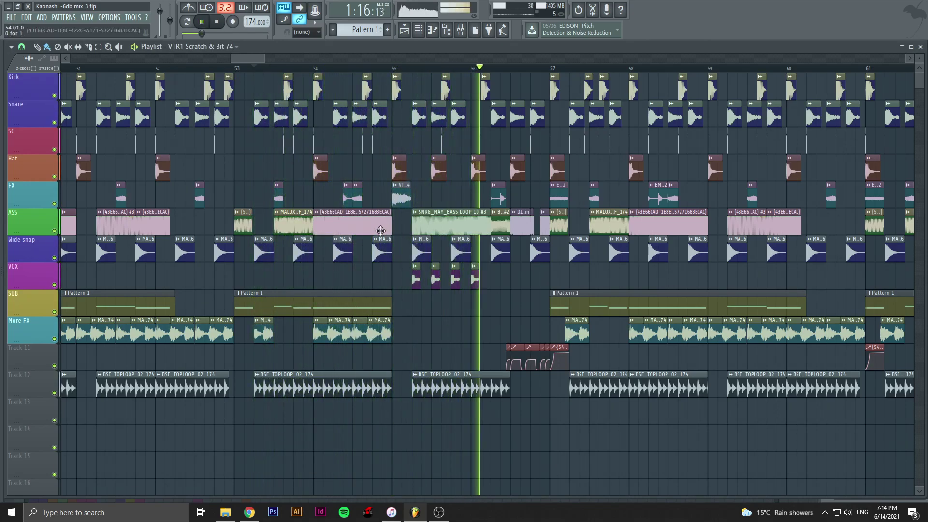
key(space)
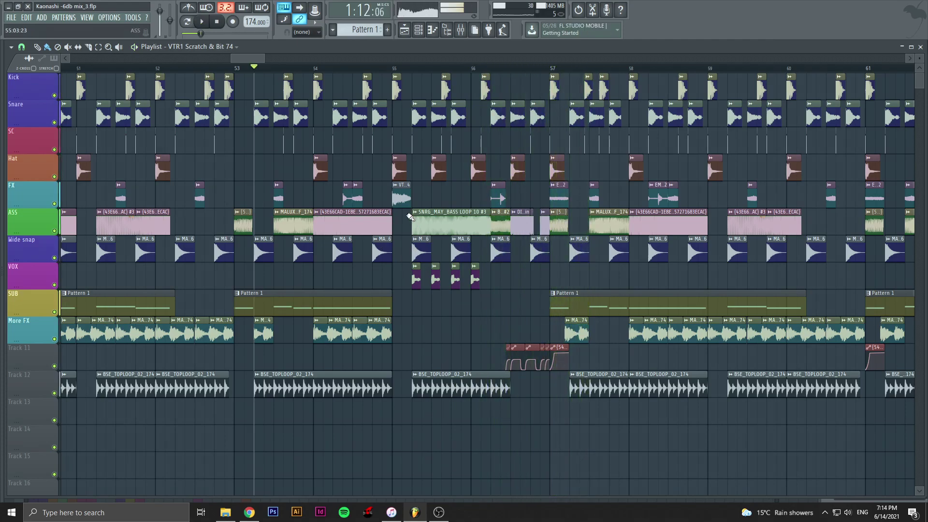
Step: Inspect the sample settings of the MALUX_SYNTHLOOP_02_F_174 clip on the More FX track and close them
double_click(279, 334)
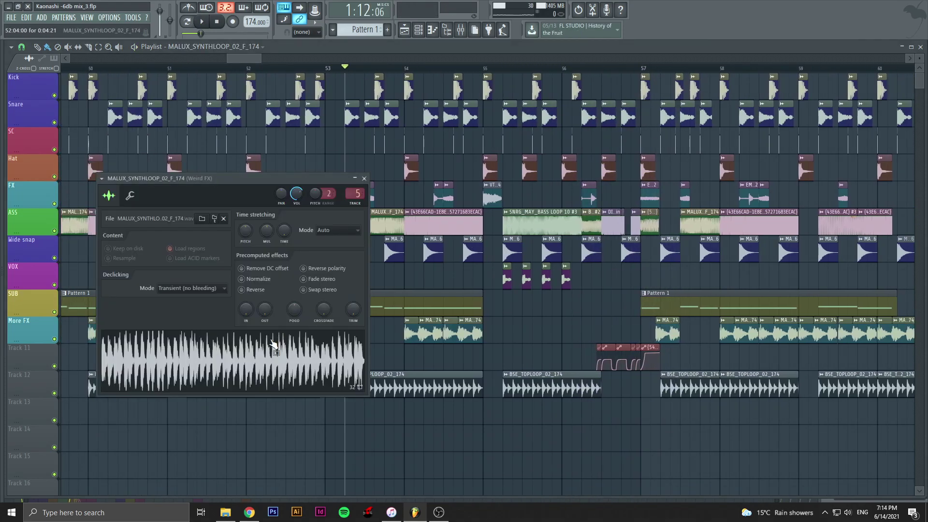
click(365, 178)
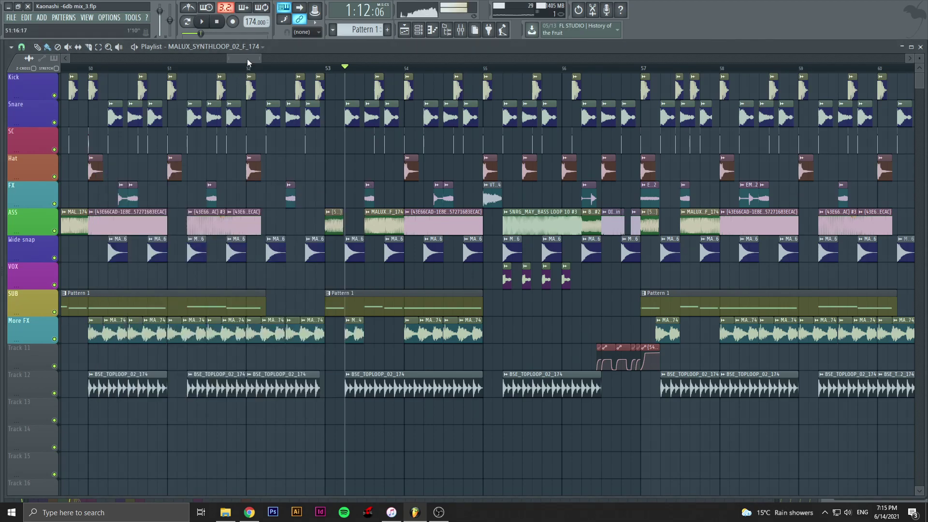
Step: Play the arrangement from bar 49 with the synth loop layer, view the whole arrangement, and stop playback
drag(246, 59, 236, 59)
click(261, 68)
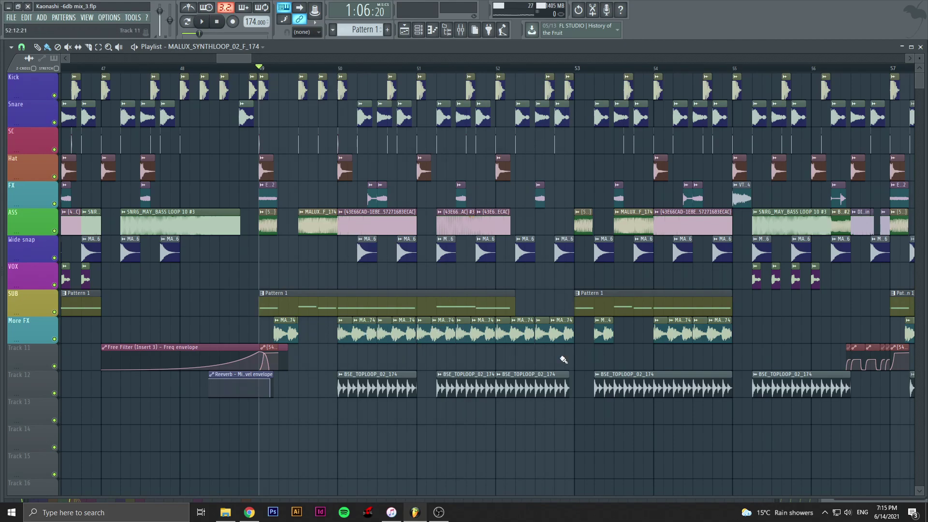
scroll(346, 284, down, 3)
scroll(346, 283, up, 4)
scroll(346, 284, down, 4)
scroll(346, 283, up, 3)
key(space)
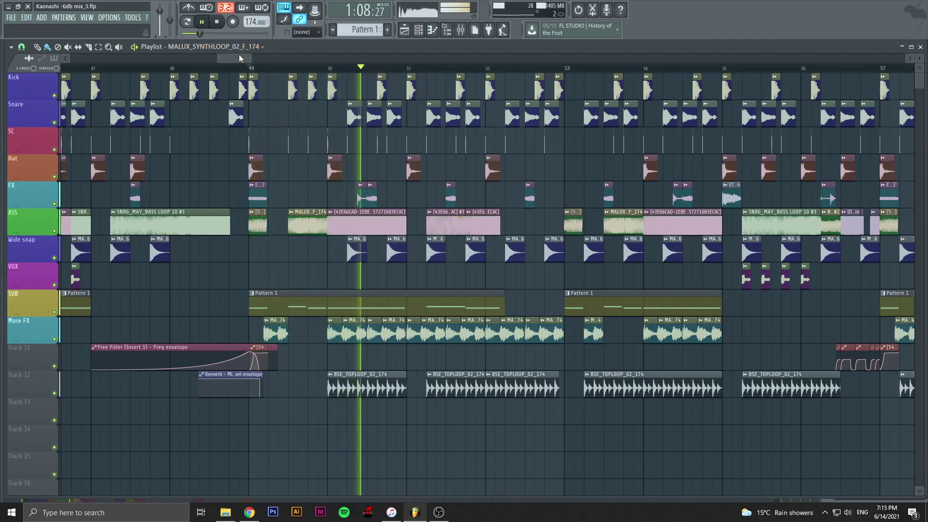
drag(239, 55, 247, 55)
scroll(274, 139, down, 8)
scroll(274, 139, down, 4)
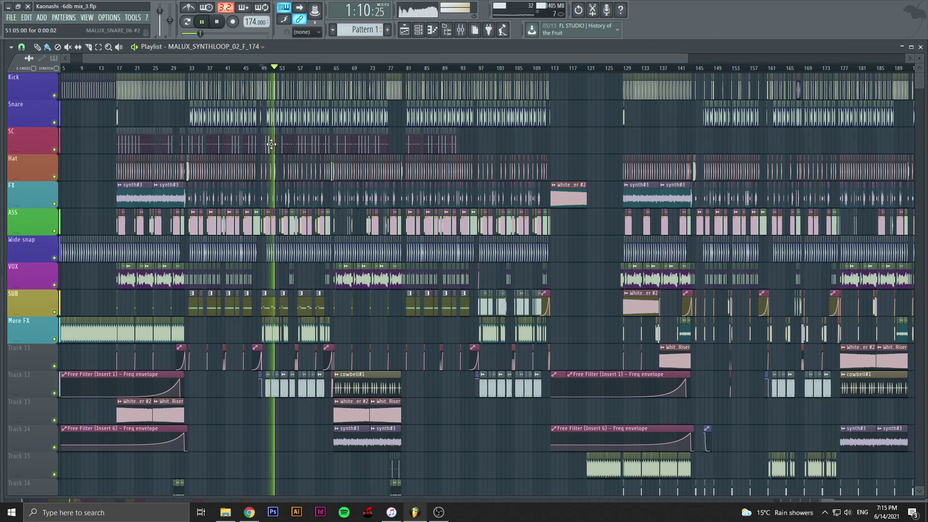
key(space)
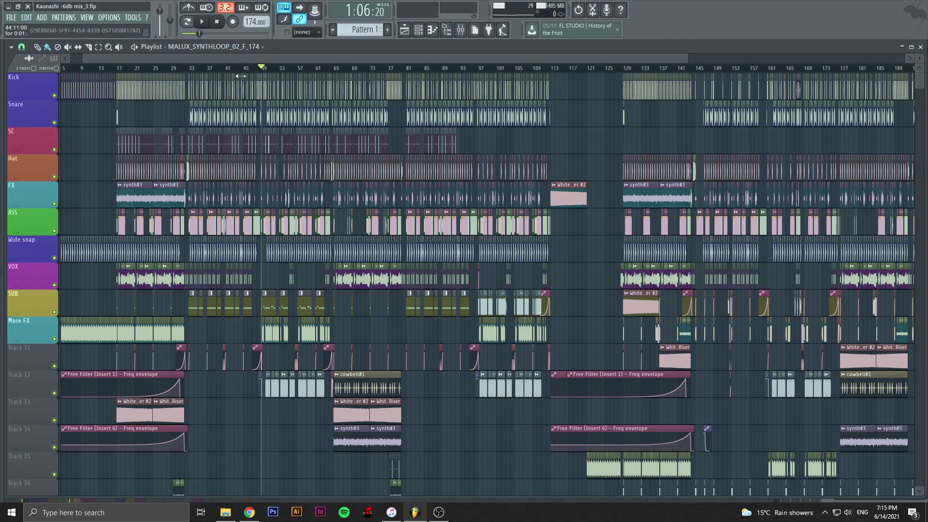
Step: Inspect the sample settings of the BSE_TOPLOOP_02_174 clip on Track 12 and close them
scroll(240, 175, up, 8)
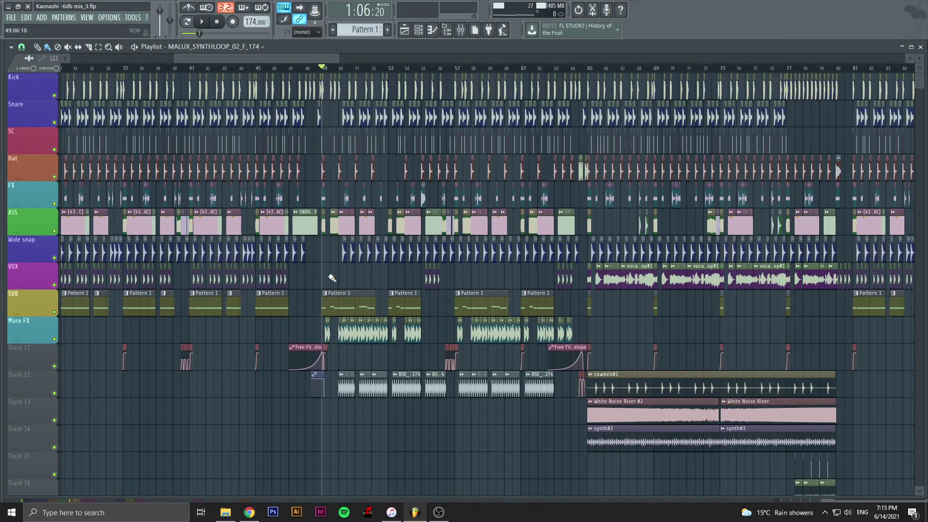
double_click(341, 380)
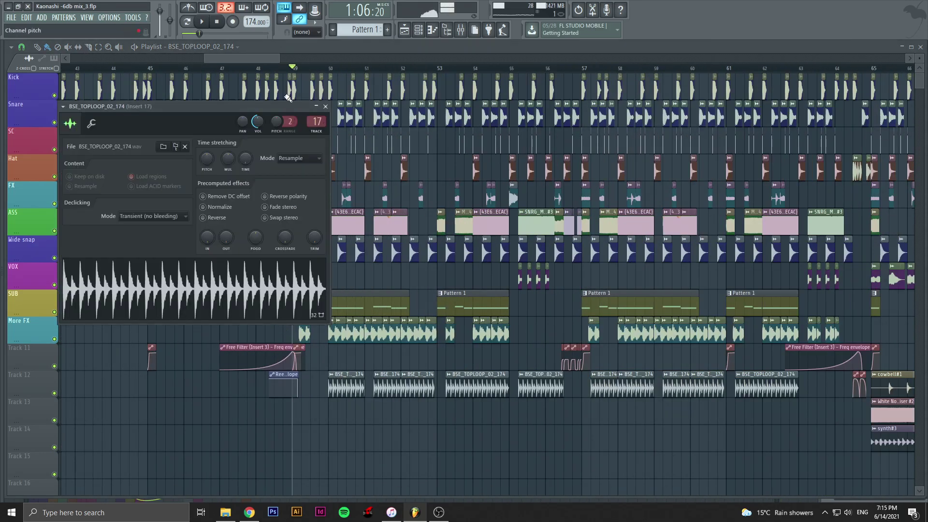
click(326, 107)
Step: Compare the drop's first section starting at bar 33 with its second section starting at bar 49
scroll(326, 114, down, 5)
click(218, 23)
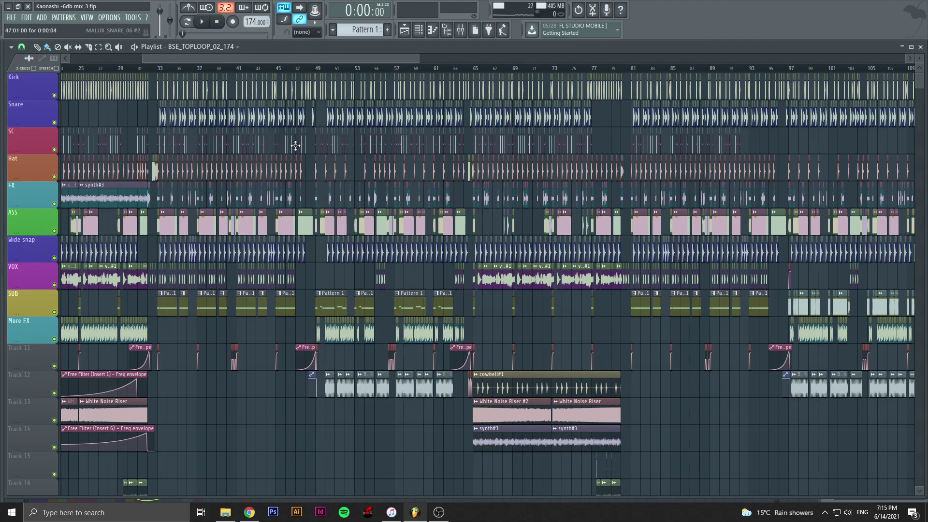
click(315, 69)
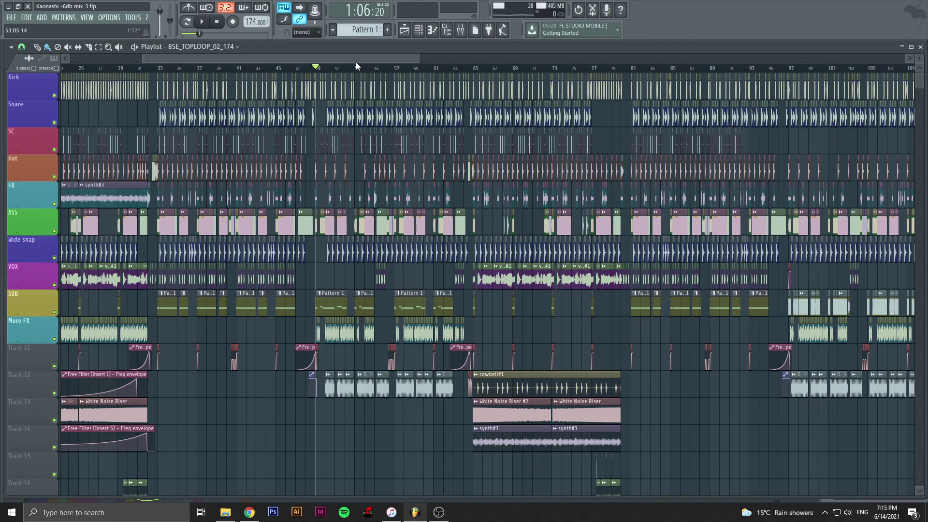
scroll(354, 59, left, 2)
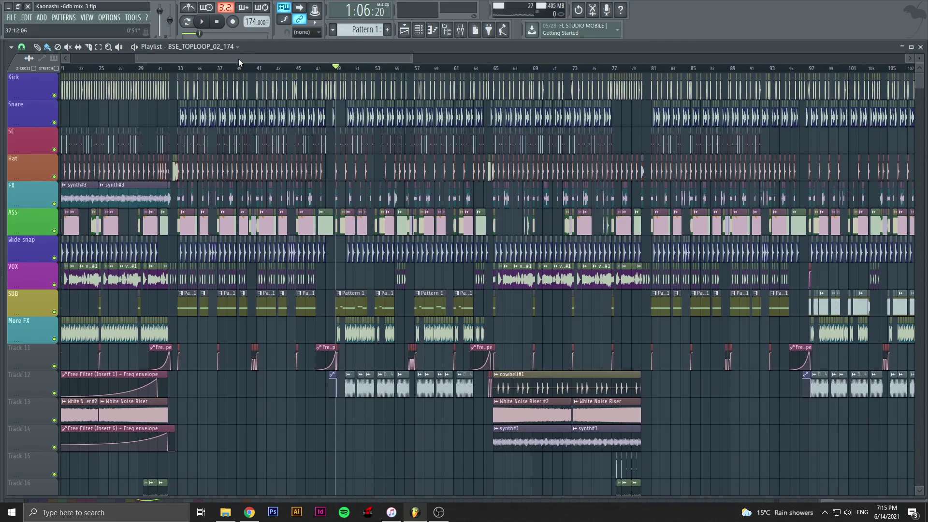
scroll(239, 57, left, 2)
click(202, 69)
drag(232, 54, 217, 56)
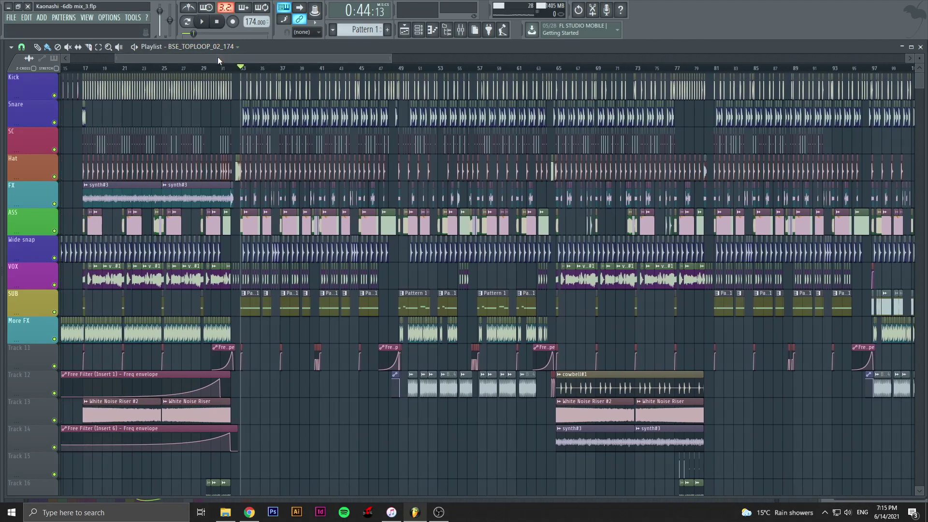
drag(343, 56, 364, 58)
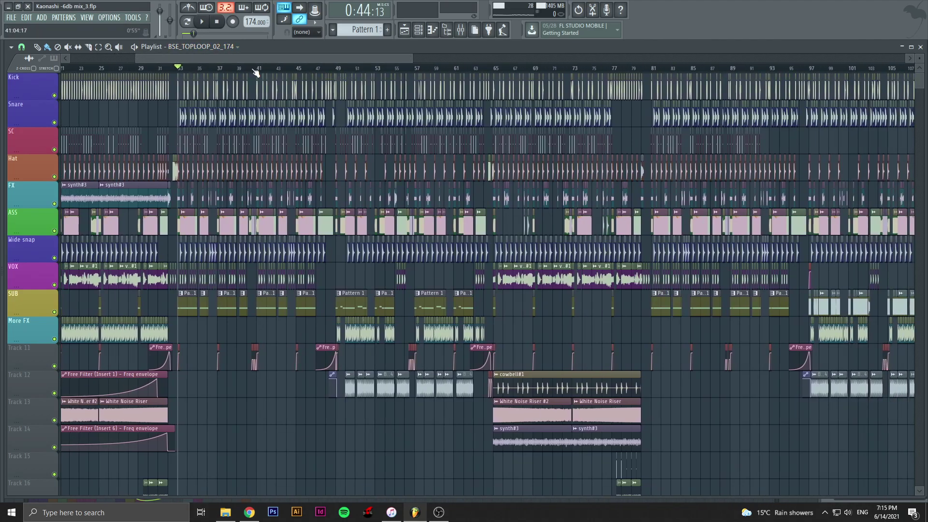
drag(239, 72, 338, 72)
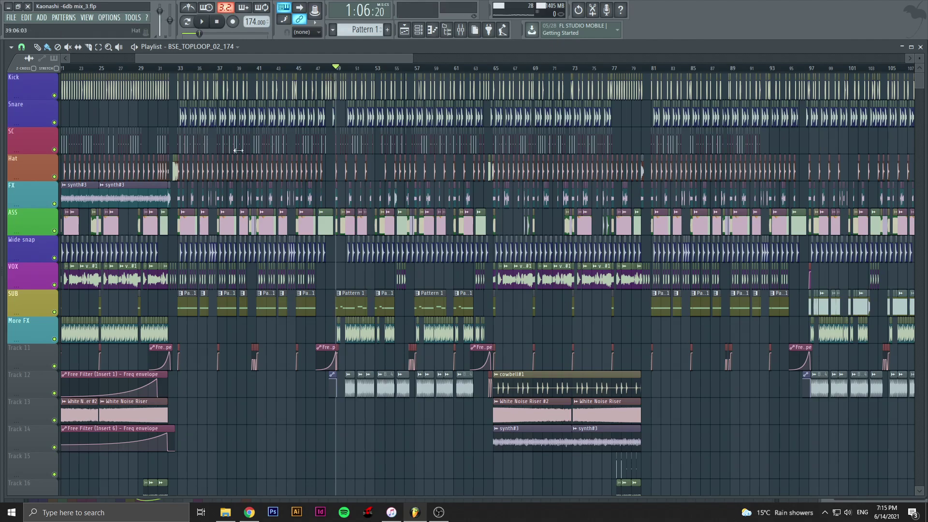
Step: Audition the start of the drop's second section at bar 49 and stop playback
key(space)
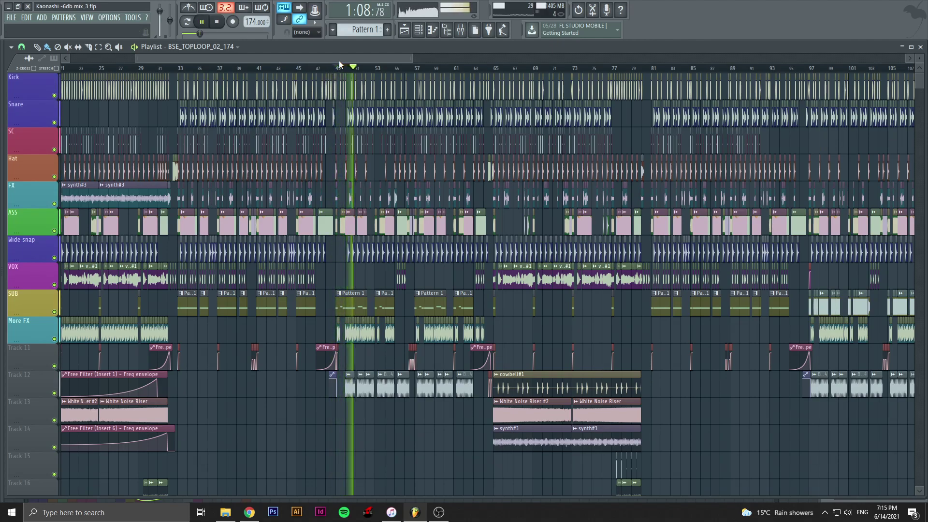
drag(339, 60, 346, 60)
key(space)
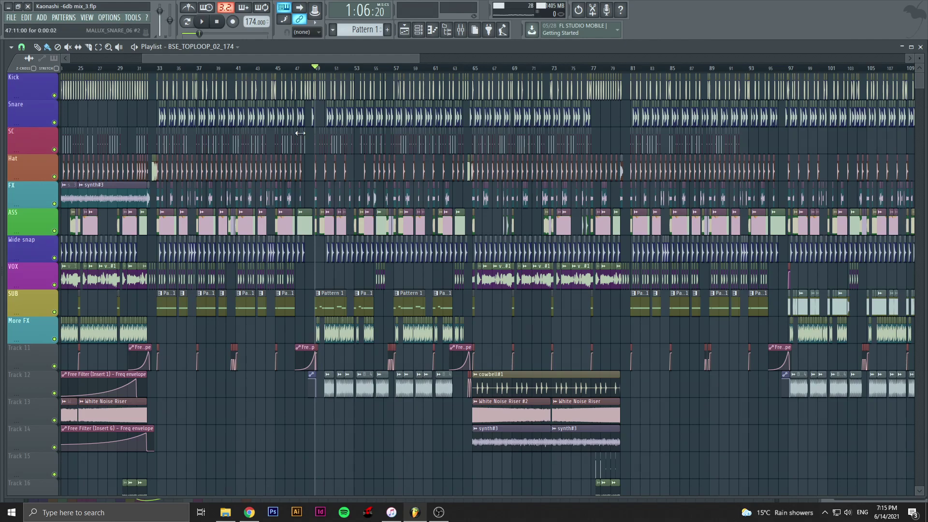
Step: Audition the part of the drop starting at bar 53 and stop playback
scroll(431, 134, up, 3)
scroll(386, 134, up, 3)
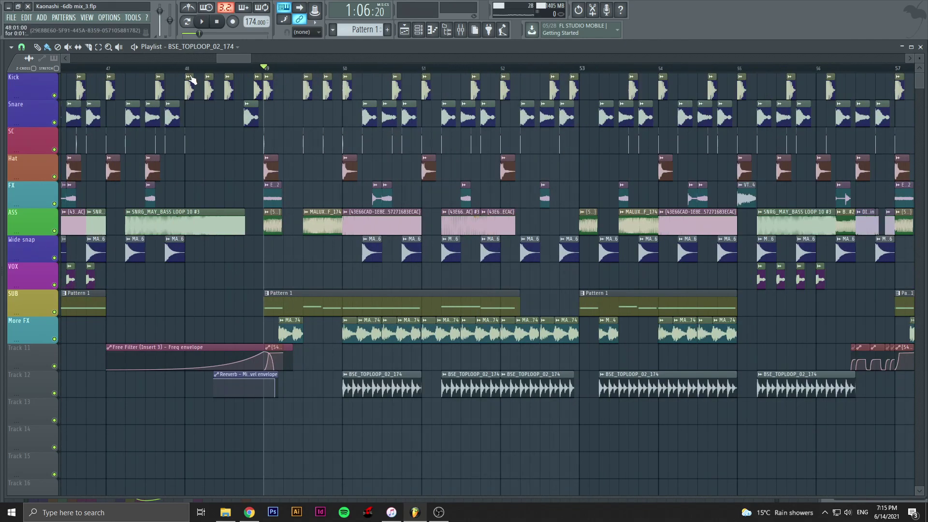
mouse_move(236, 62)
mouse_down()
mouse_move(285, 56)
mouse_move(252, 62)
mouse_up()
scroll(345, 121, down, 3)
click(270, 69)
key(space)
key(space)
Step: Inspect the sample settings of the SNRG_MAY_BASS LOOP 10 #3 clip after bar 47, preview its sound, and close them
double_click(309, 224)
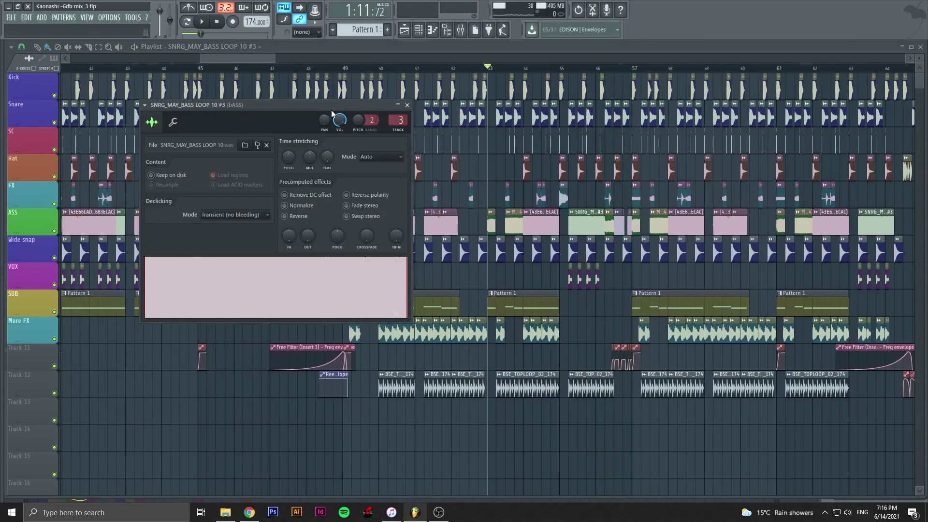
click(407, 105)
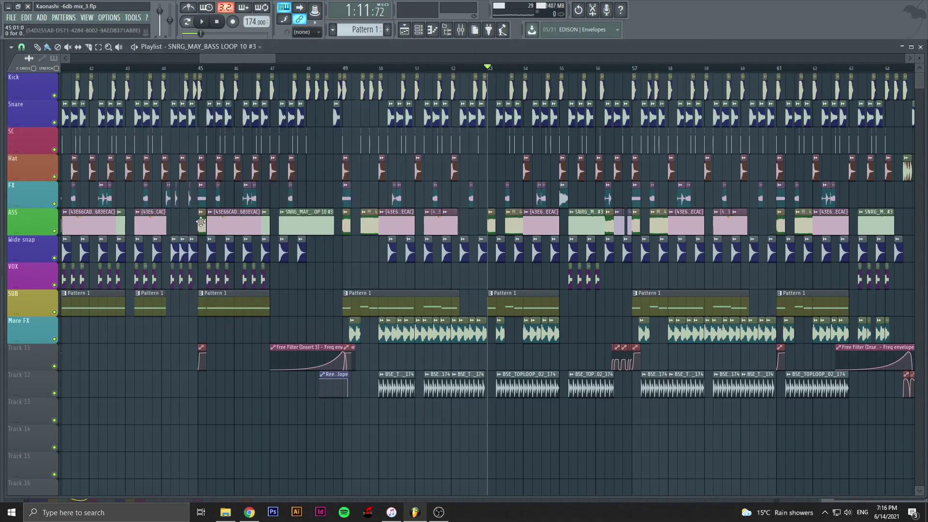
double_click(312, 227)
click(304, 289)
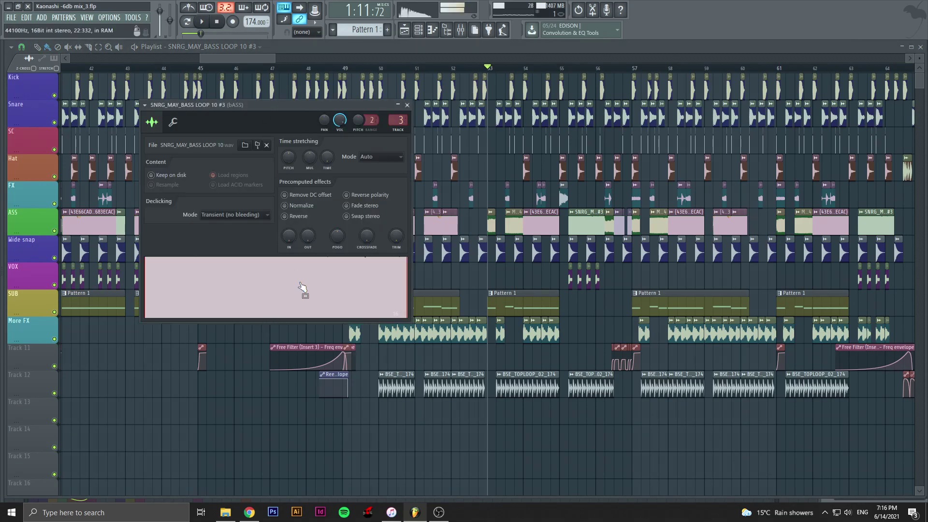
click(407, 105)
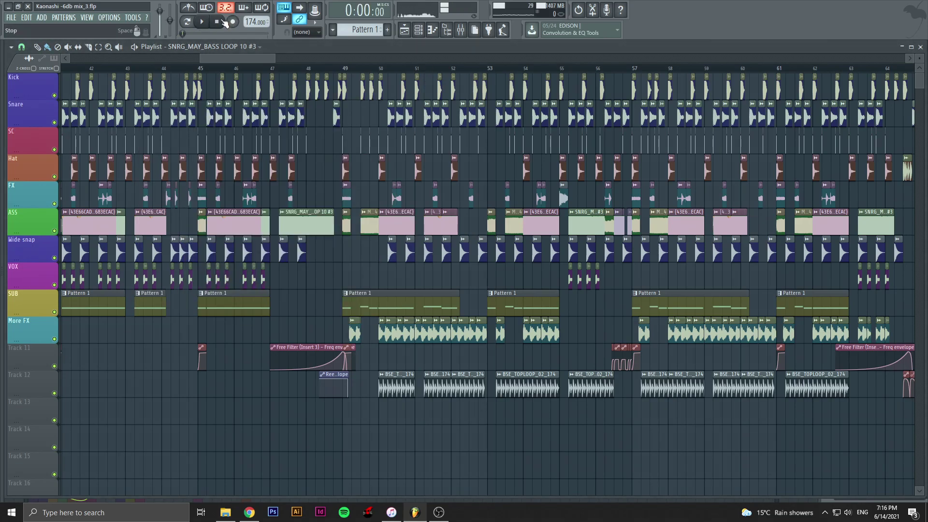
Step: Audition the transition from bar 47 into the drop's second section at bar 49
drag(252, 56, 248, 57)
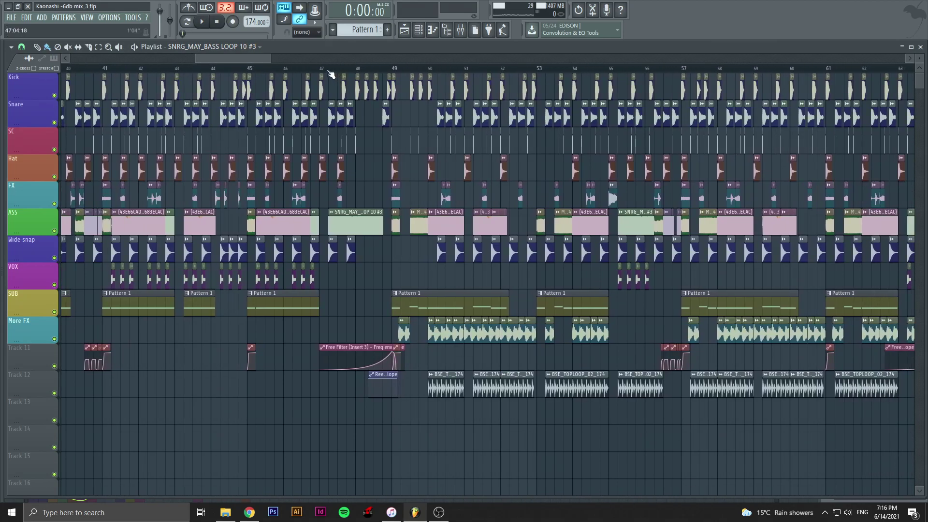
click(321, 69)
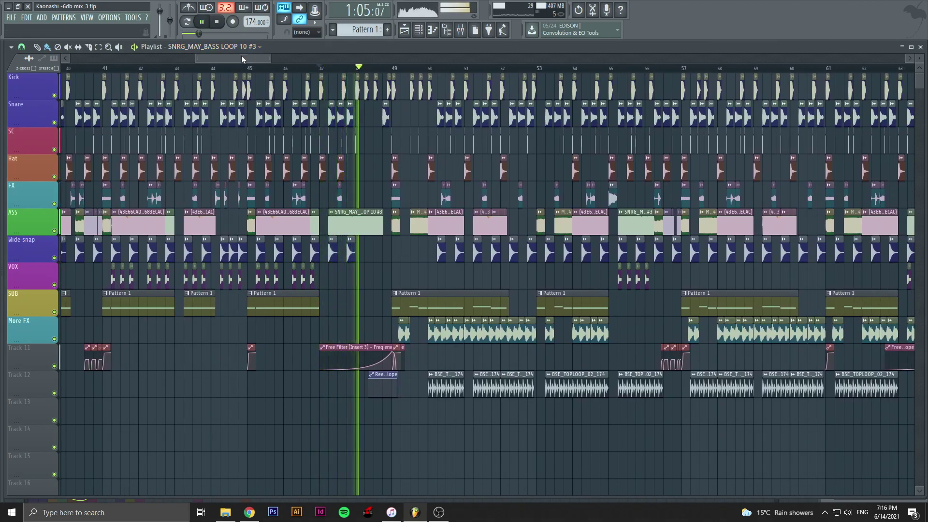
drag(245, 56, 260, 56)
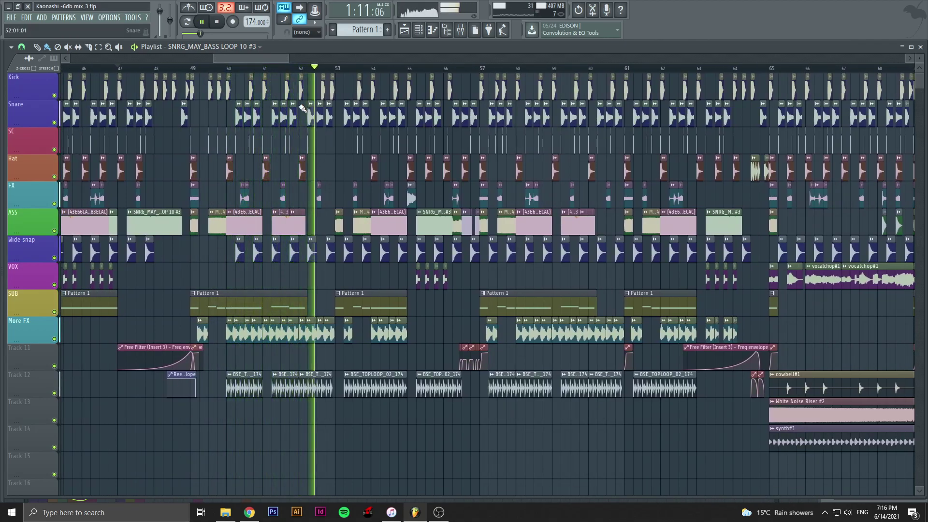
drag(269, 59, 289, 58)
Step: Examine the second half of the section from bar 57 to bar 65, placing the playhead at bars 61 and 57
click(290, 68)
click(344, 68)
click(341, 68)
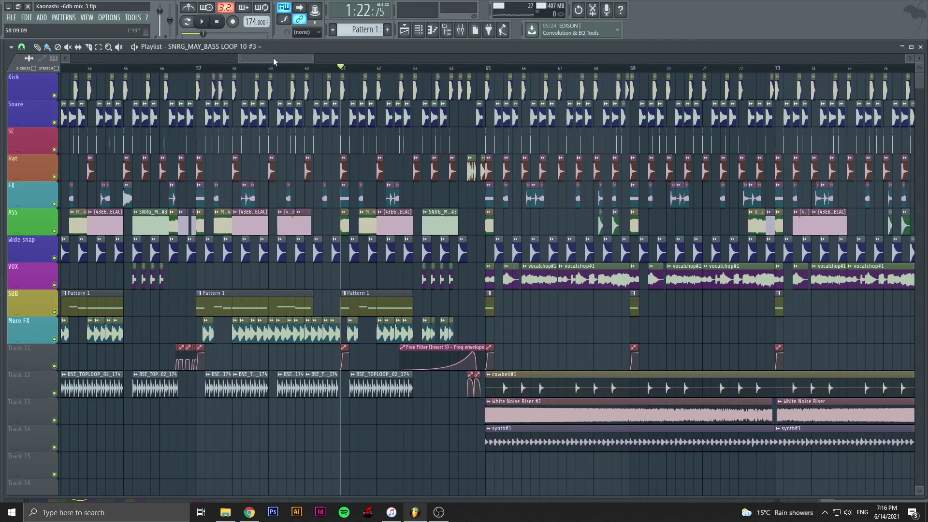
scroll(269, 59, left, 4)
click(275, 70)
drag(277, 57, 287, 59)
scroll(268, 99, up, 2)
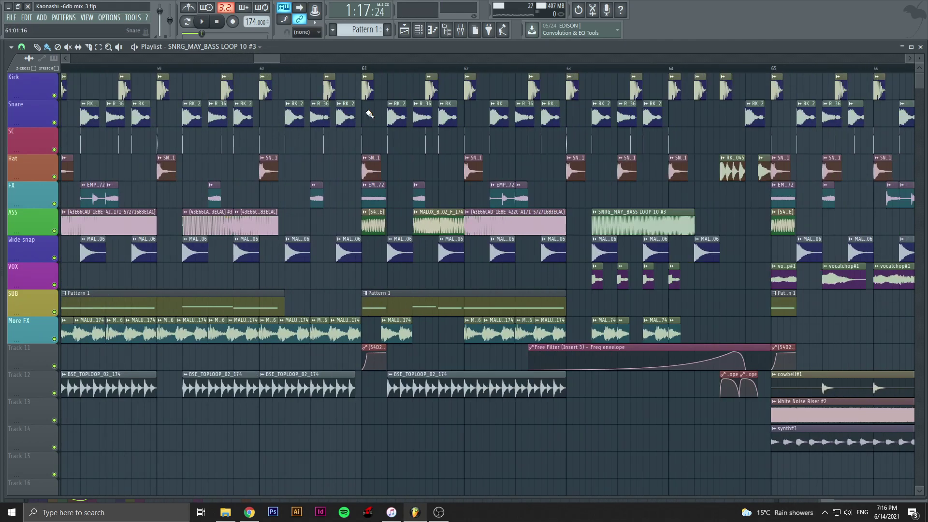
scroll(371, 115, down, 1)
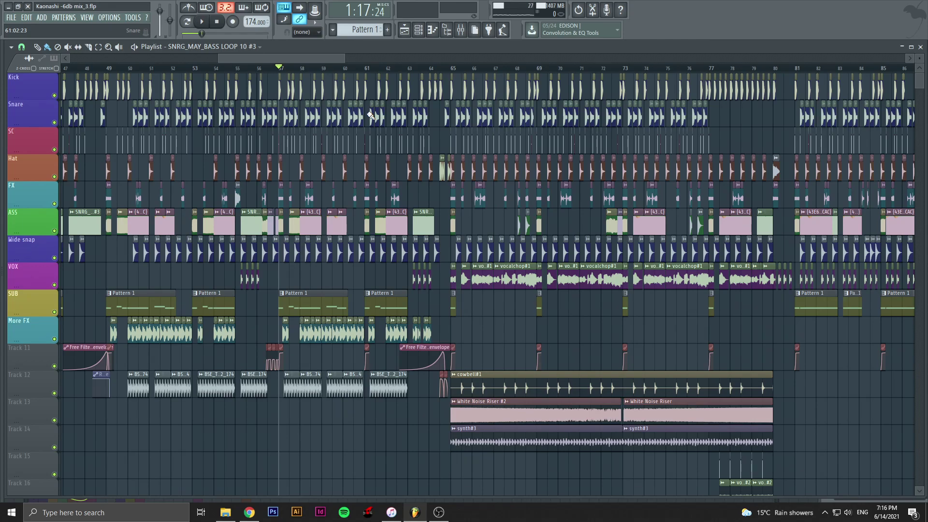
drag(327, 59, 322, 57)
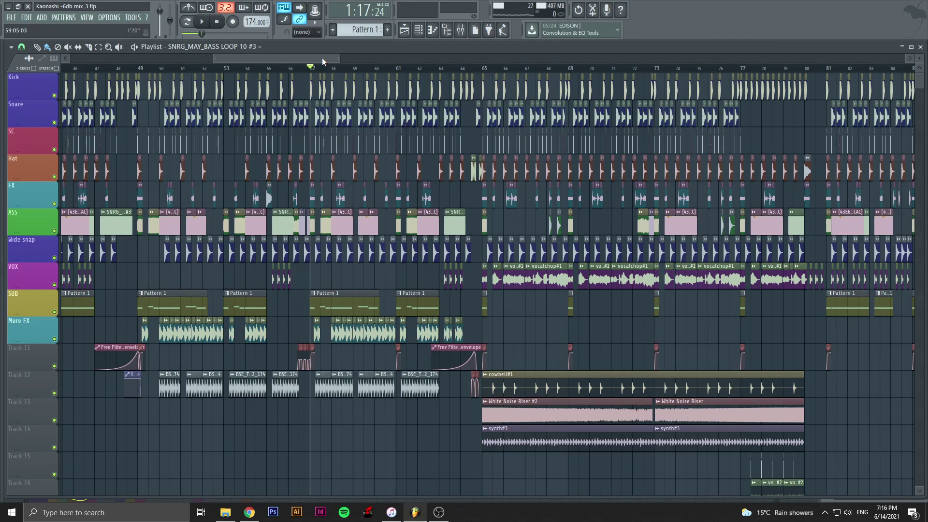
drag(322, 57, 329, 57)
Step: Play the arrangement from bar 61 through the filter build-up before bar 65 and stop playback
click(348, 70)
key(space)
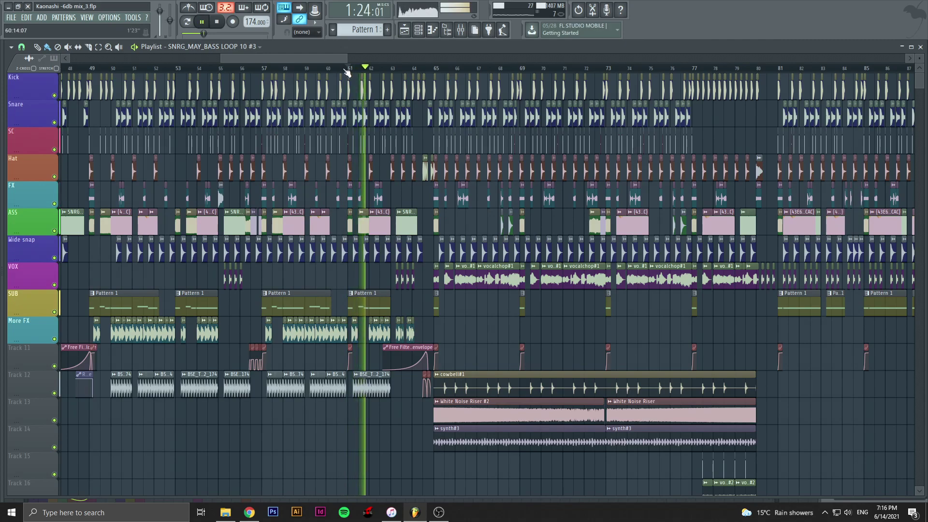
drag(324, 56, 338, 58)
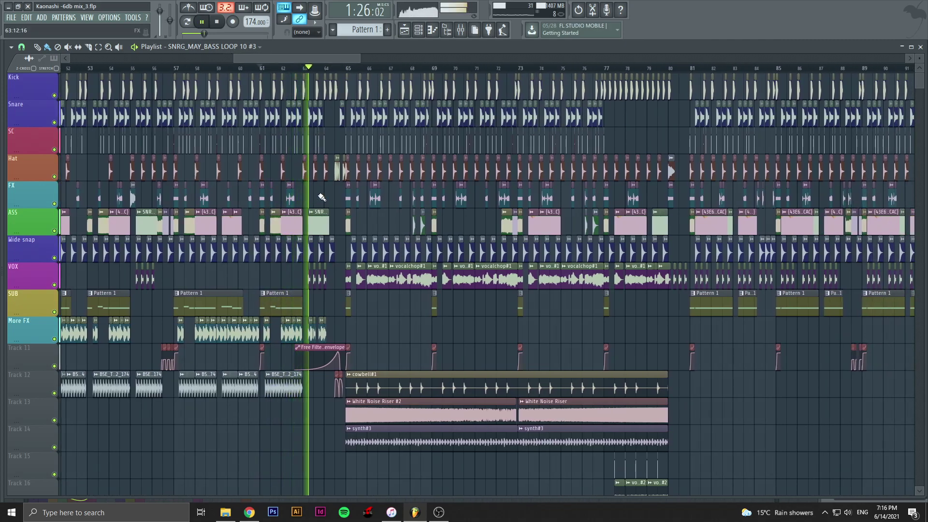
scroll(320, 196, up, 3)
scroll(322, 198, down, 3)
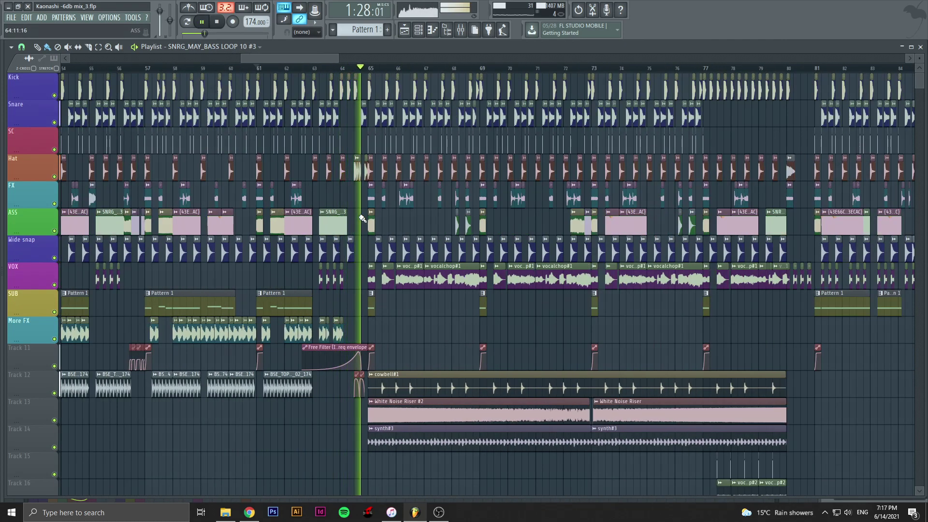
key(space)
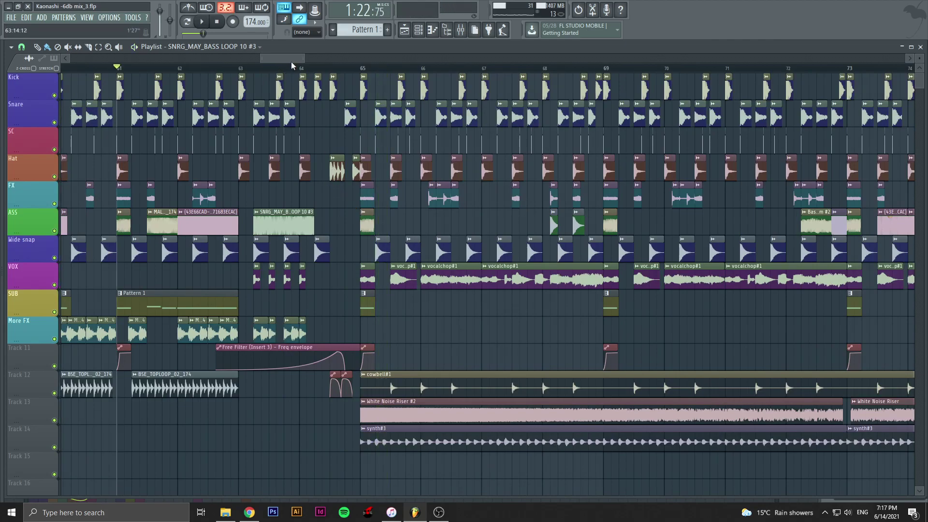
Step: Inspect the sample settings of the RKU_DSP_172_PERCUSSIONS_045 clip on the Hat track just before bar 65 and close them
scroll(289, 62, up, 4)
drag(284, 62, 289, 62)
double_click(421, 171)
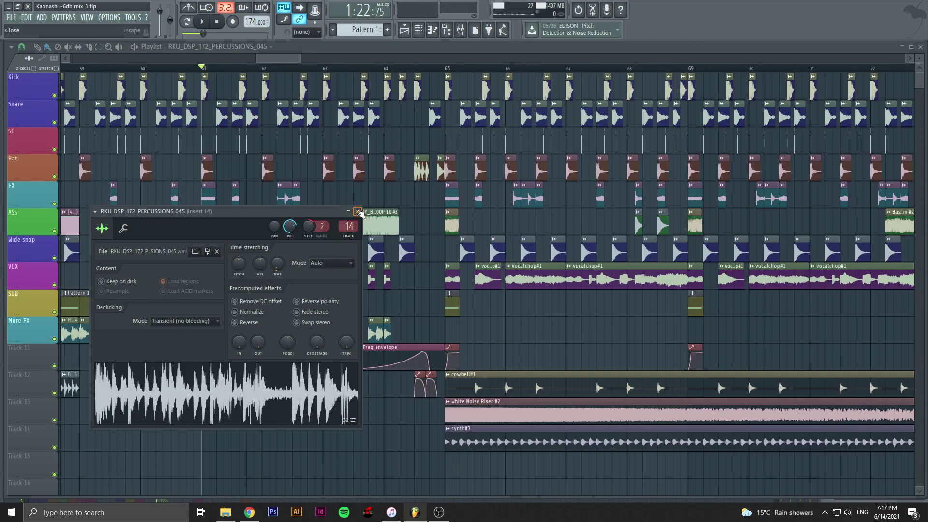
click(358, 211)
Step: Place the playhead at bar 64, audition the end of the section before bar 65, and stop playback
click(384, 68)
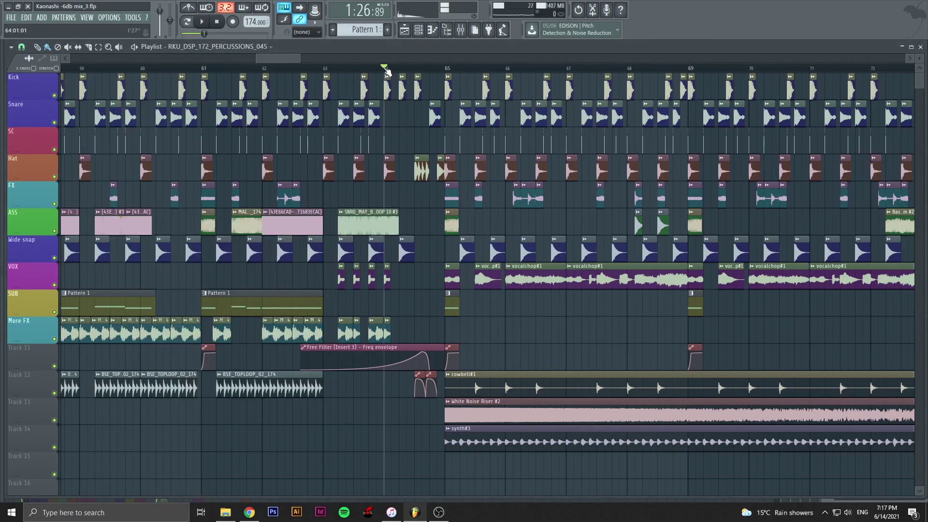
drag(281, 57, 283, 59)
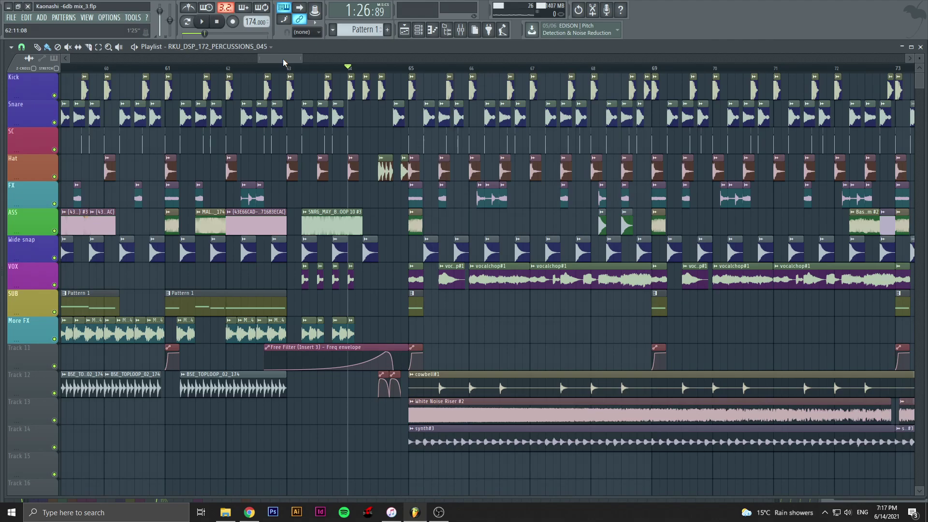
key(space)
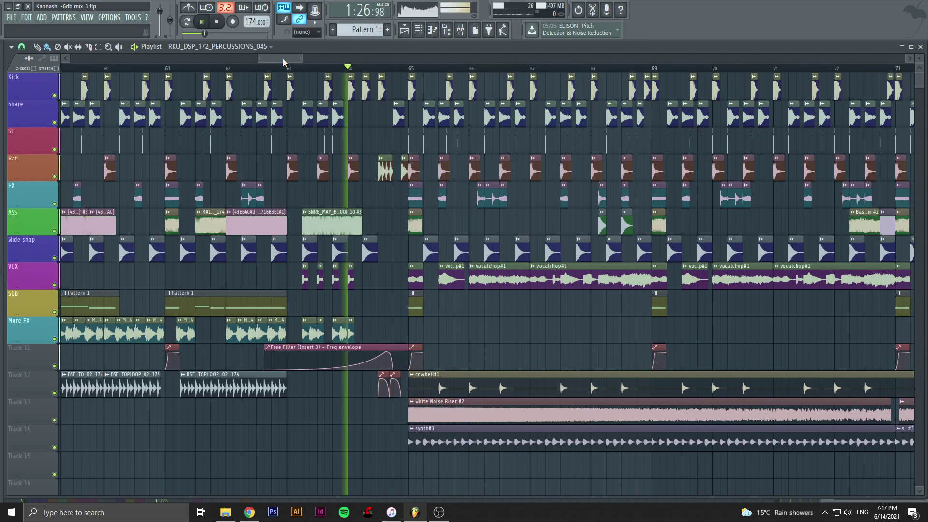
drag(283, 59, 292, 57)
key(space)
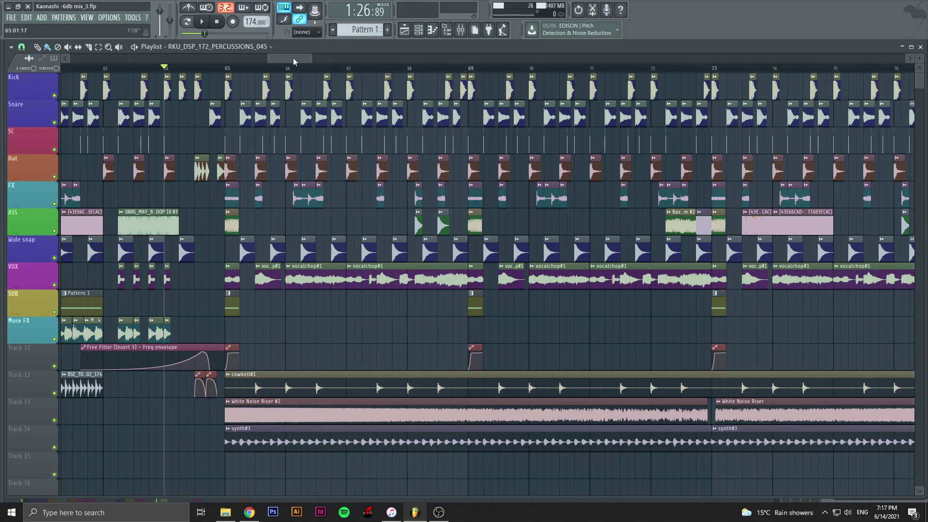
Step: Play the transition from bar 64 into the vocal chop section at bar 65 through bar 68 and stop playback
drag(292, 57, 292, 57)
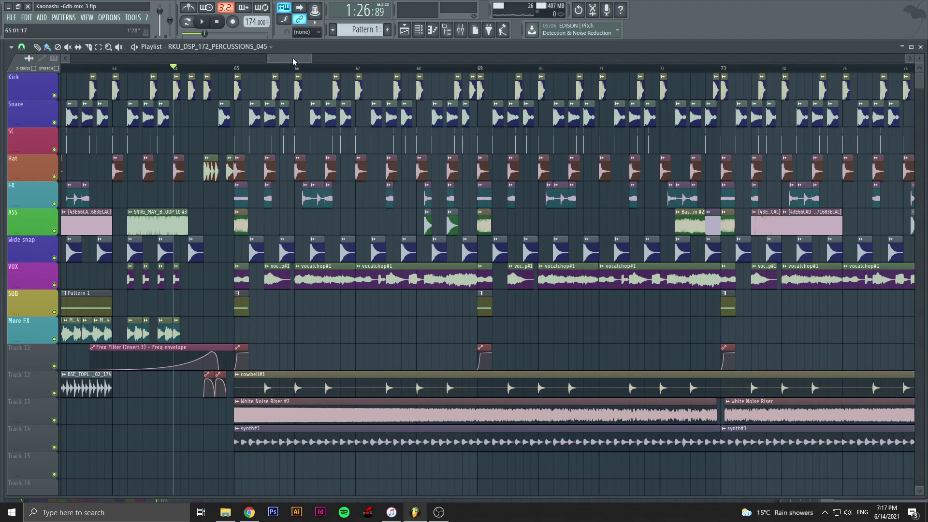
key(space)
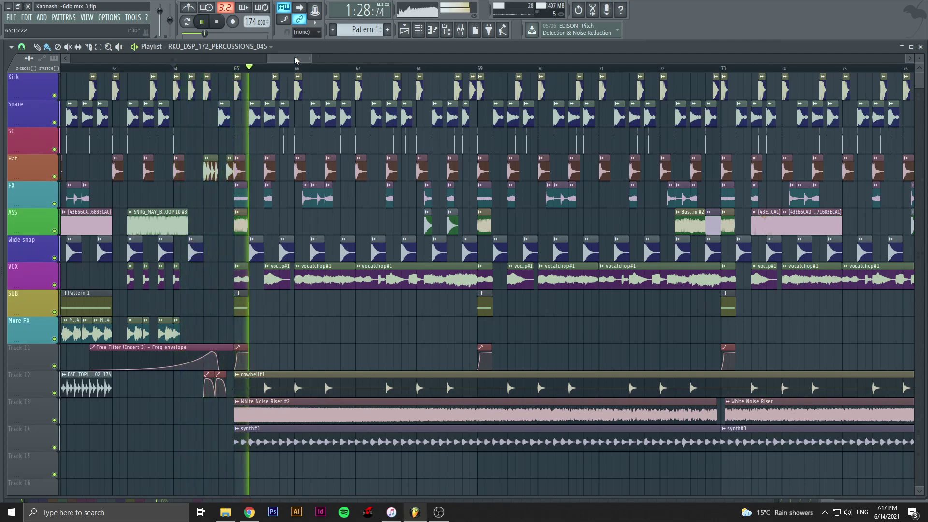
drag(295, 56, 297, 56)
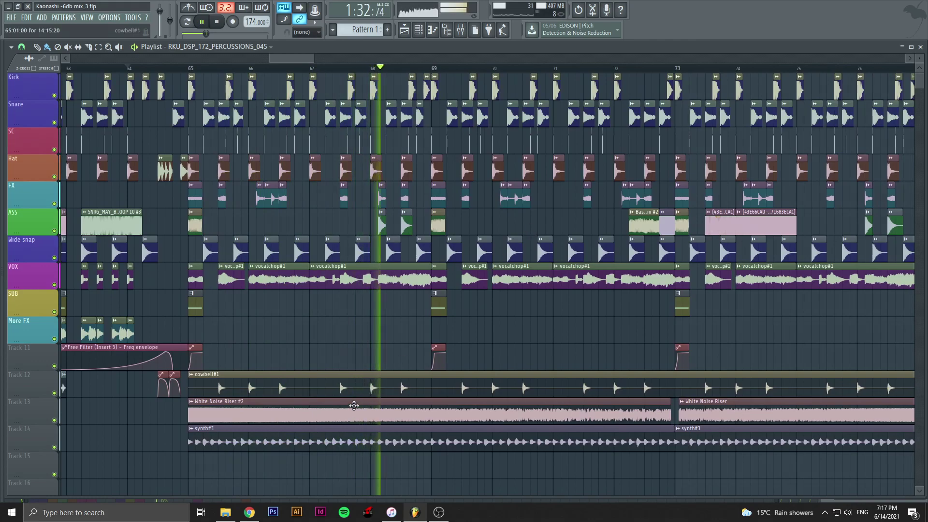
key(space)
Step: Inspect the sample settings of the cowbell#1 clip, close them, and survey the arrangement around bars 65 to 81
double_click(343, 384)
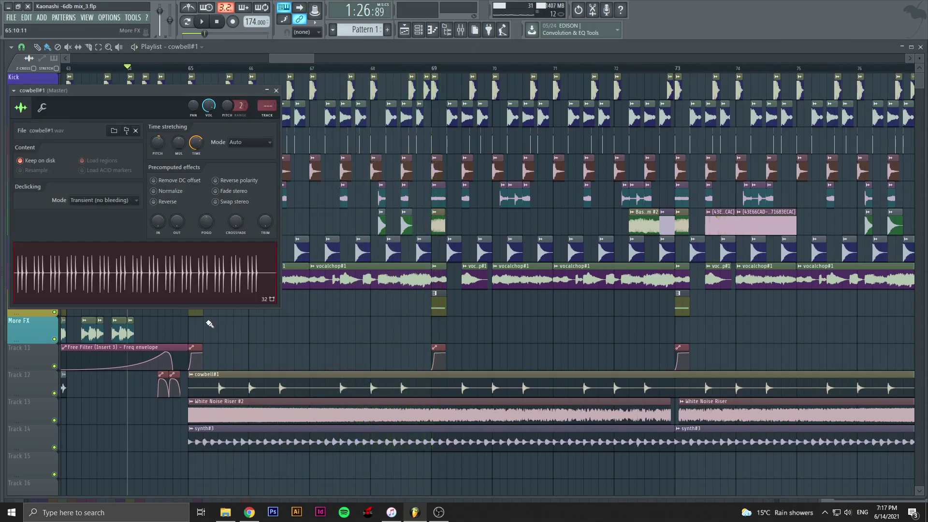
click(277, 90)
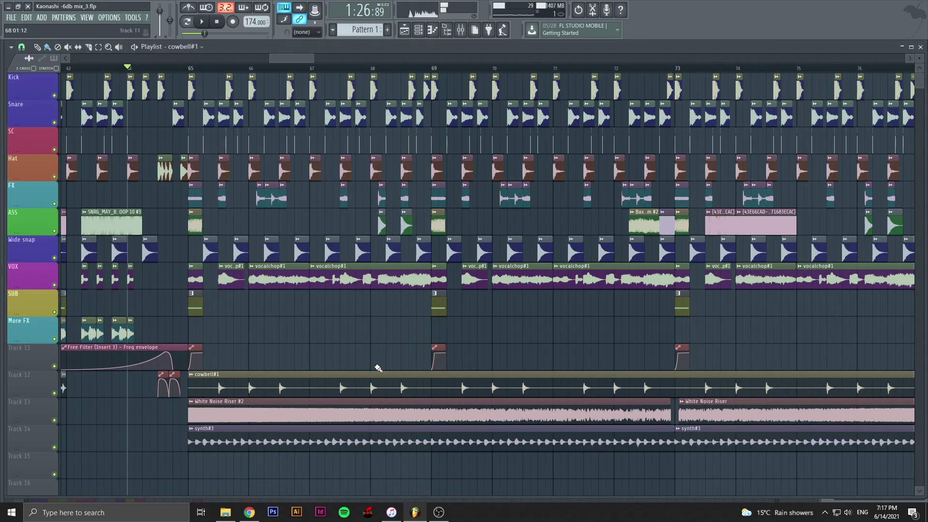
scroll(384, 349, down, 4)
scroll(384, 350, up, 4)
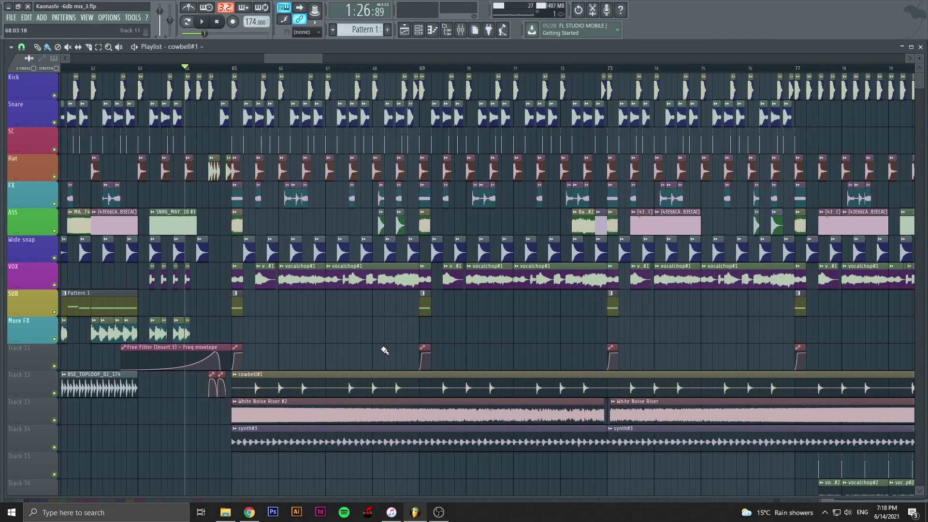
scroll(353, 348, down, 8)
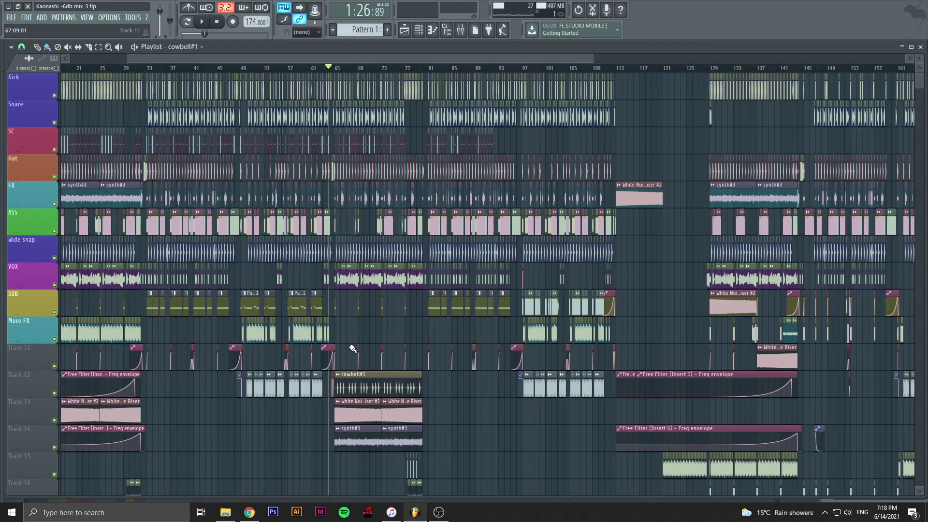
scroll(352, 349, up, 6)
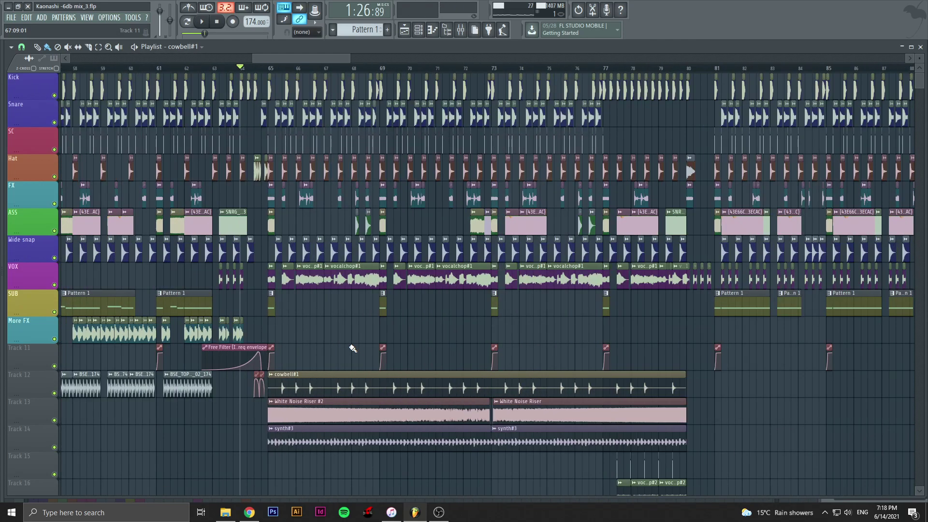
Step: Place the playhead at bar 65 and inspect the sample settings of the White Noise Riser #2 and White Noise Riser clips, closing each
click(271, 68)
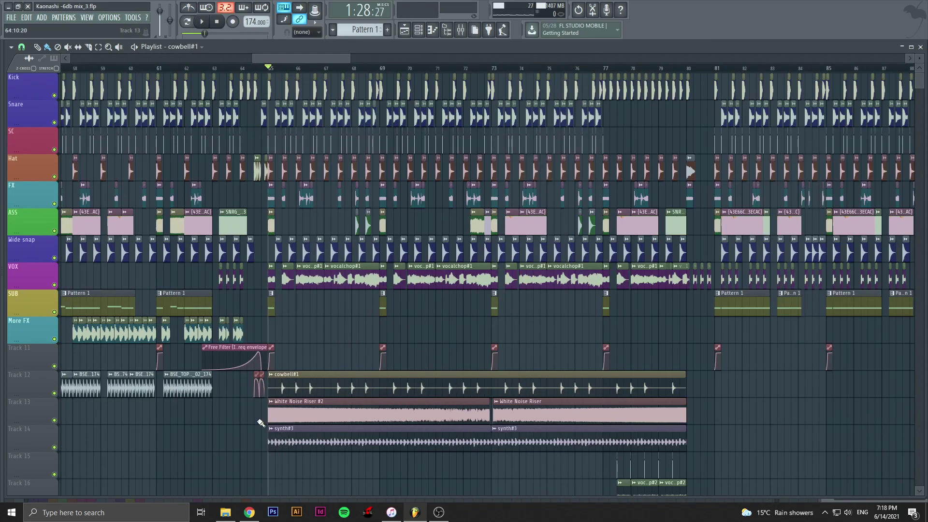
double_click(343, 407)
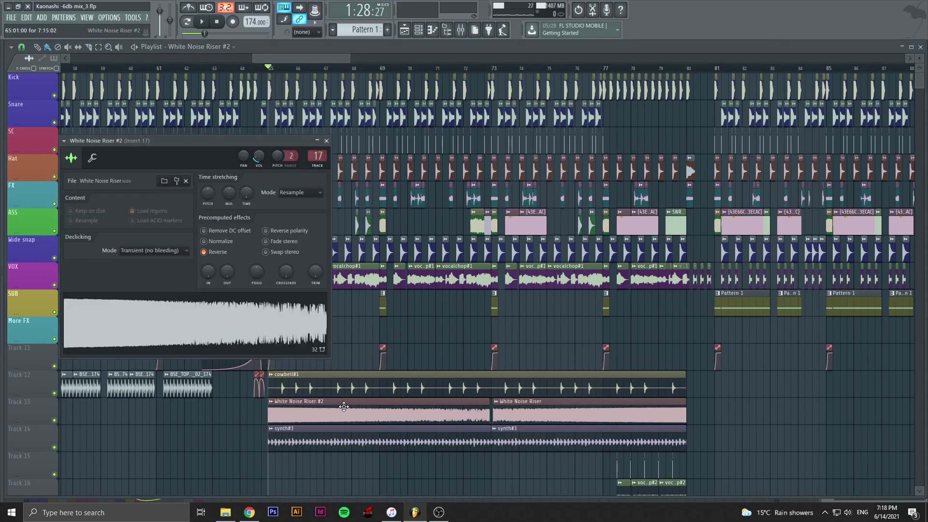
click(330, 146)
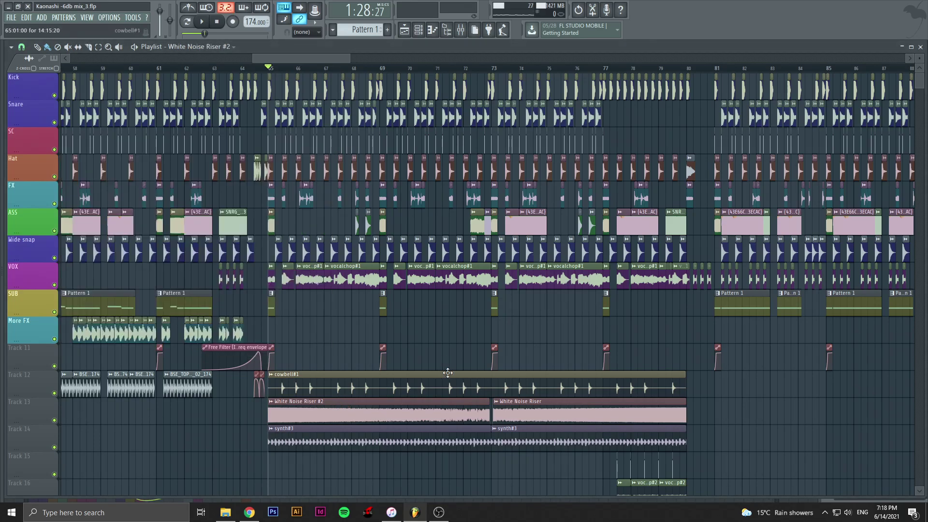
double_click(580, 420)
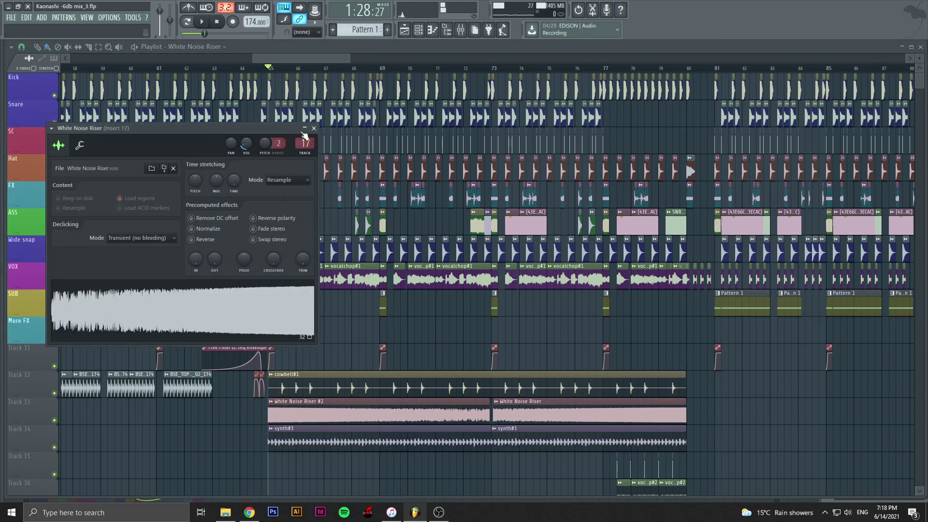
click(314, 129)
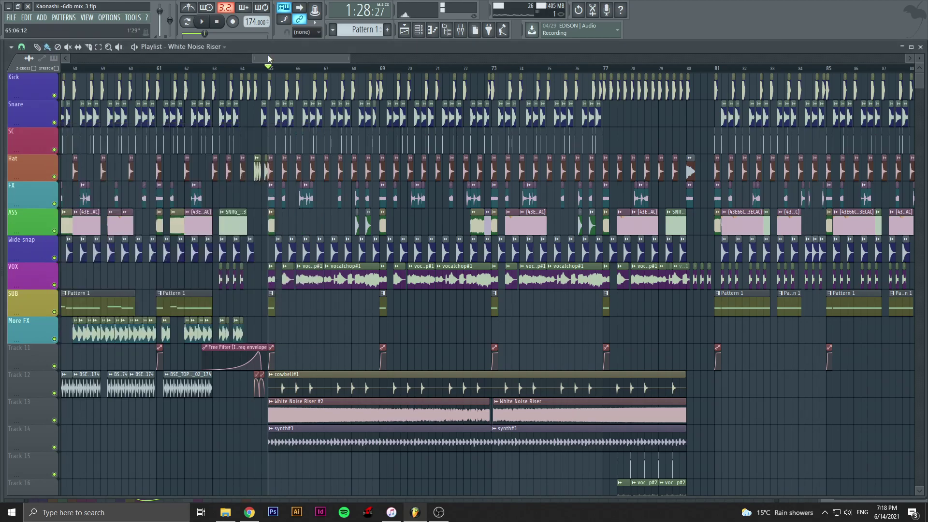
Step: Reset playback, audition the riser section from just before bar 65 past bar 71, and stop playback
drag(325, 59, 331, 59)
click(218, 23)
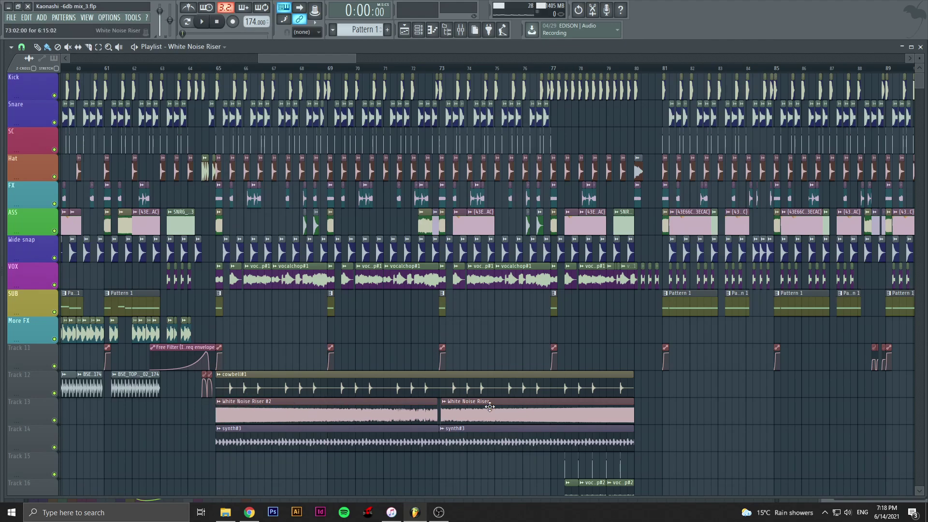
scroll(365, 416, down, 2)
scroll(366, 416, up, 2)
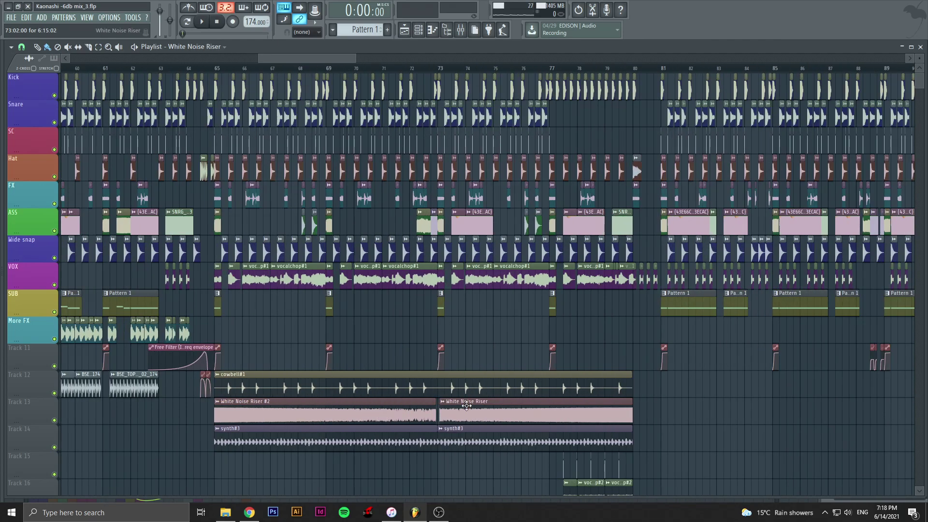
key(space)
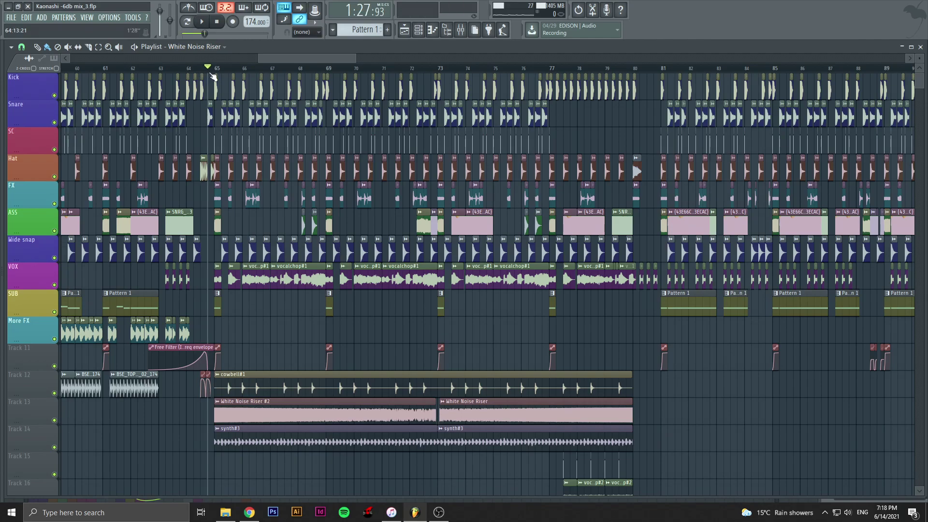
key(space)
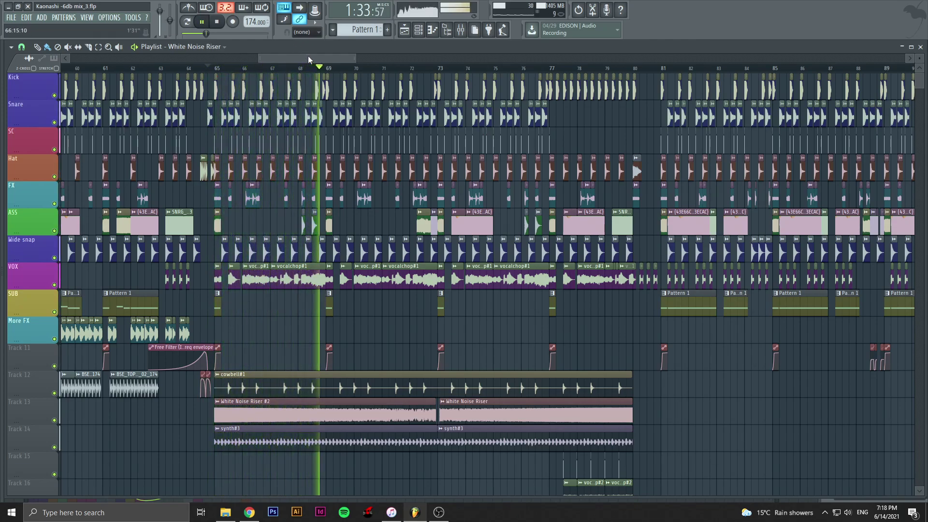
drag(309, 56, 317, 56)
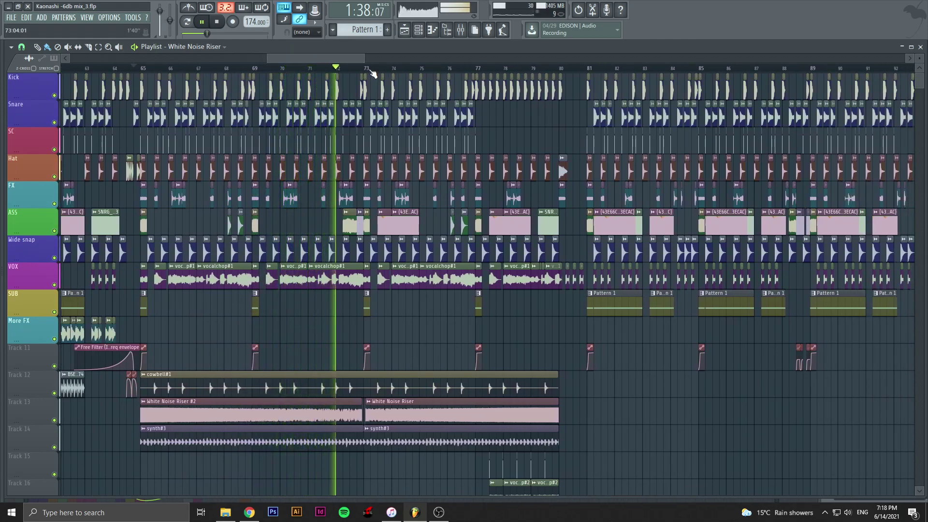
key(space)
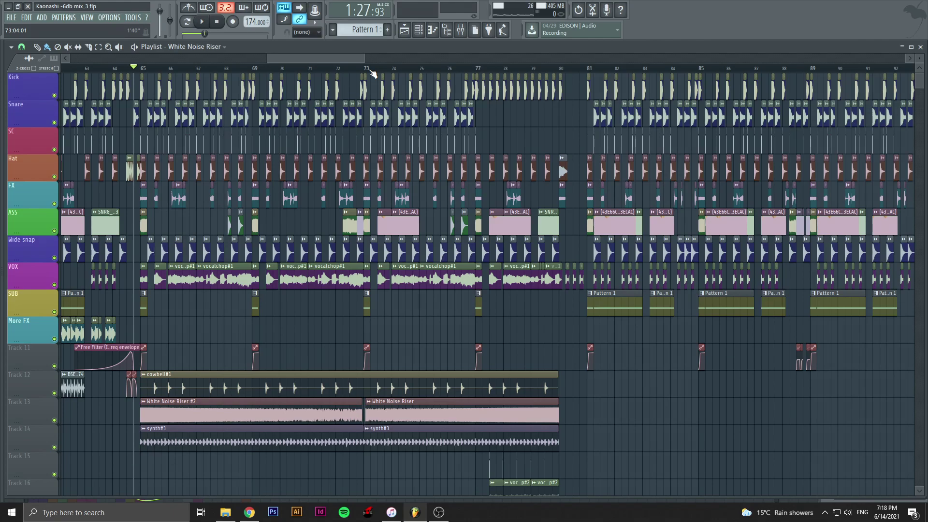
Step: Place the playhead just before bar 78 and play the kick build-up into the section at bar 81
drag(346, 61, 379, 91)
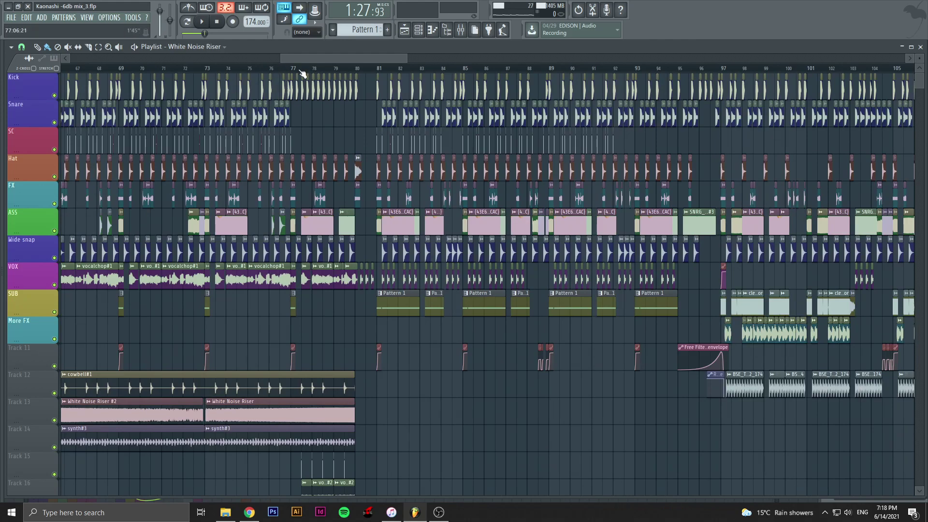
drag(323, 57, 319, 57)
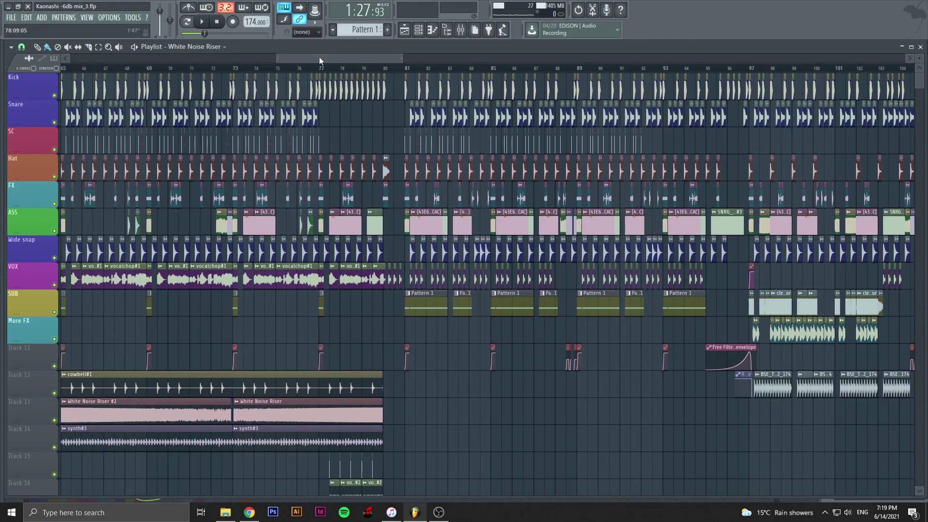
drag(319, 57, 321, 57)
click(324, 67)
key(space)
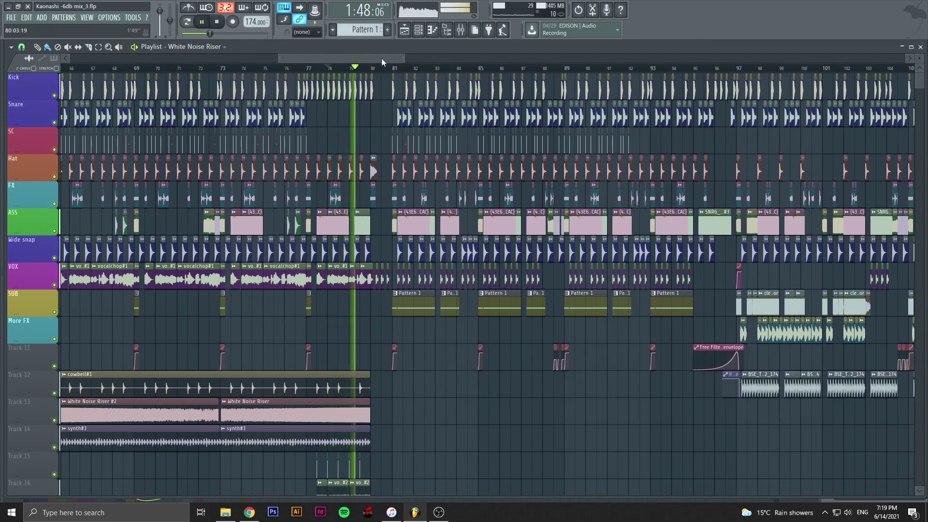
drag(379, 58, 391, 59)
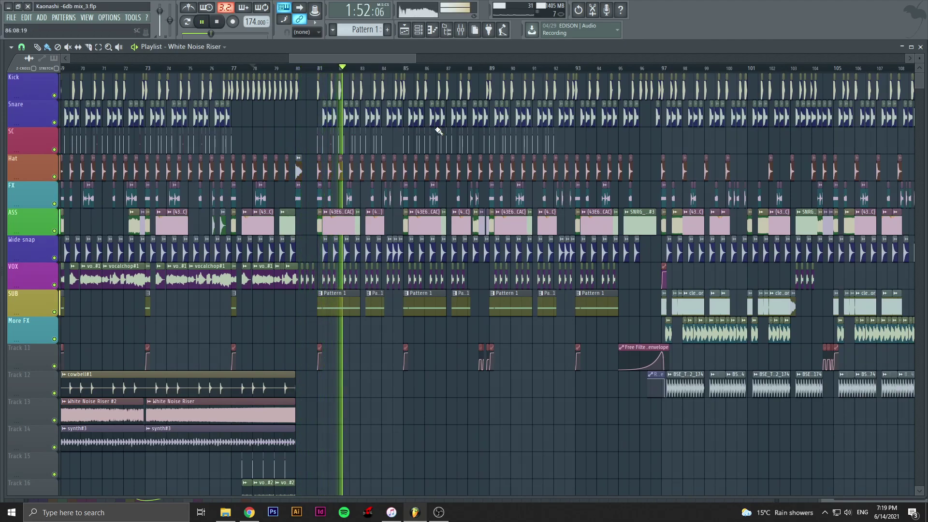
Step: Listen to the section from bar 81 to bar 89 while examining its clips against the whole arrangement, and stop playback
scroll(438, 131, down, 2)
scroll(462, 163, up, 3)
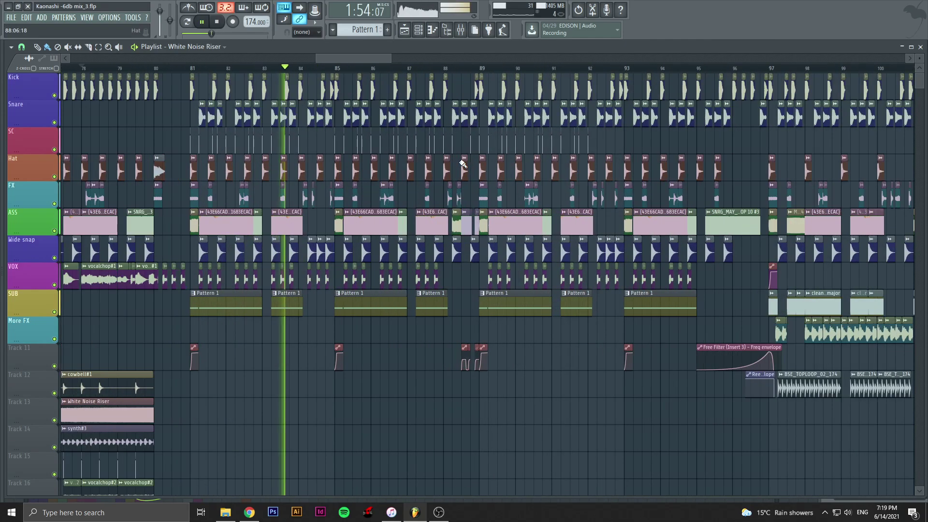
scroll(472, 187, down, 1)
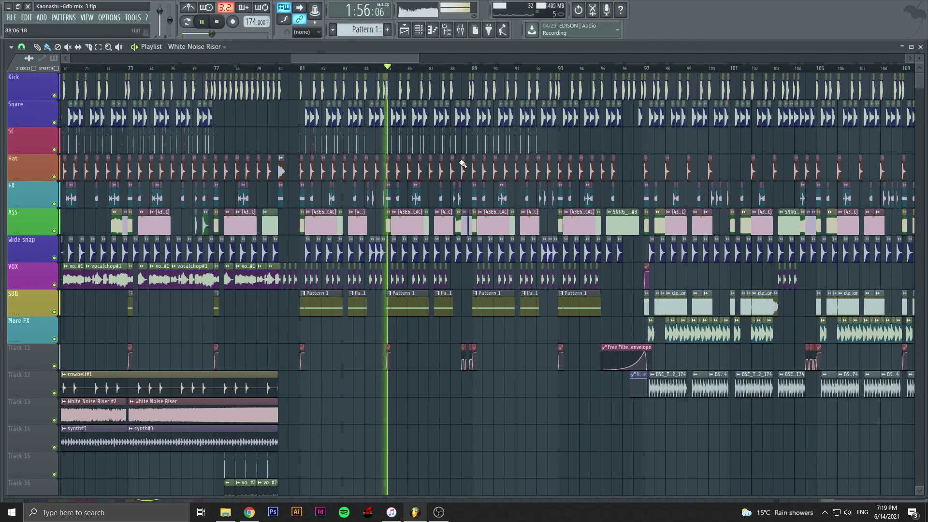
scroll(476, 191, up, 2)
scroll(497, 208, down, 2)
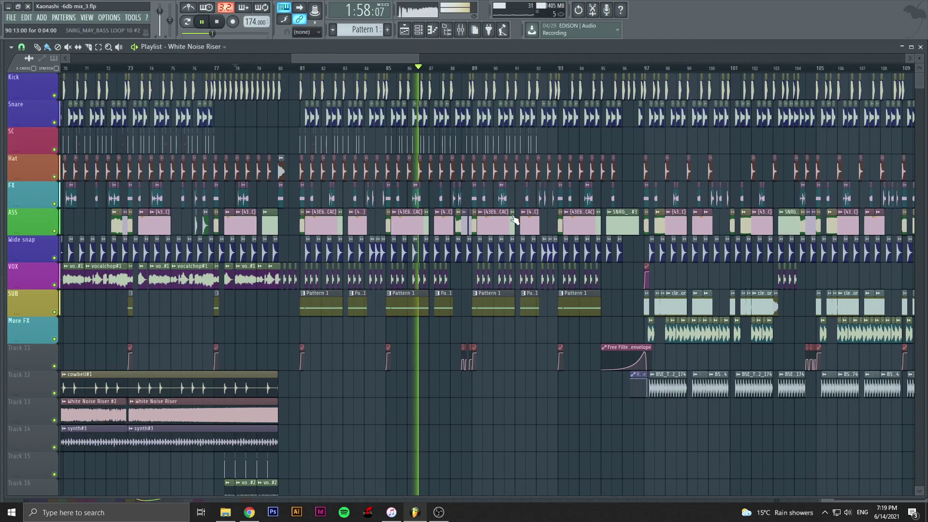
scroll(514, 220, down, 4)
scroll(514, 219, down, 3)
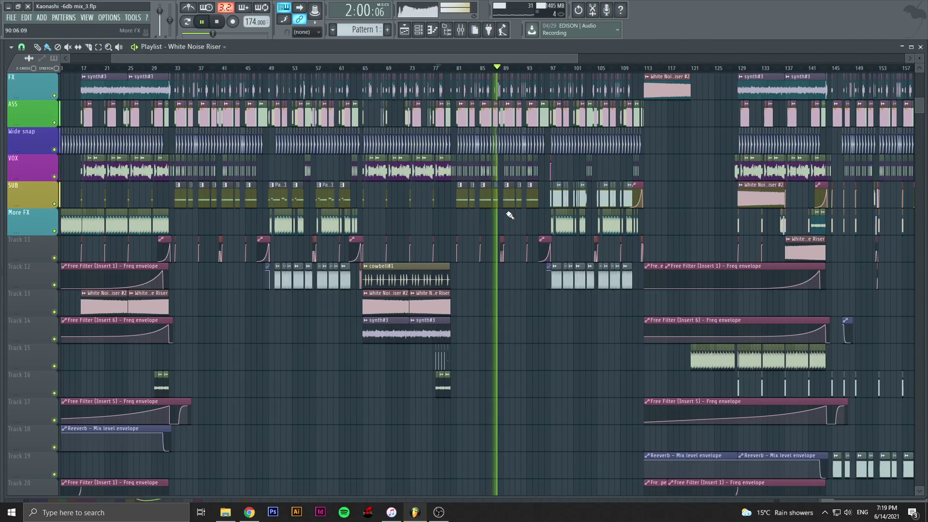
scroll(440, 184, up, 1)
scroll(440, 184, down, 1)
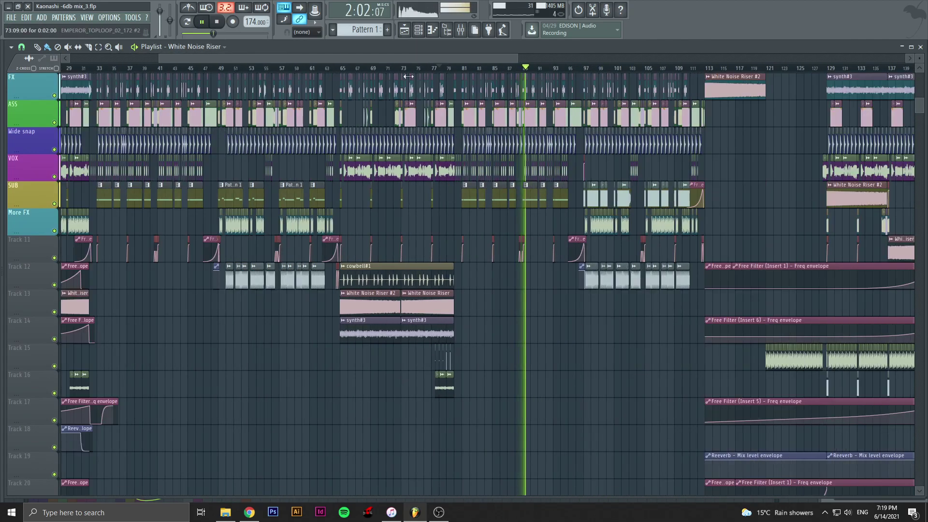
key(space)
Step: Look over the automation tracks at the bottom of the arrangement and return playback to the start of the song
drag(424, 57, 390, 58)
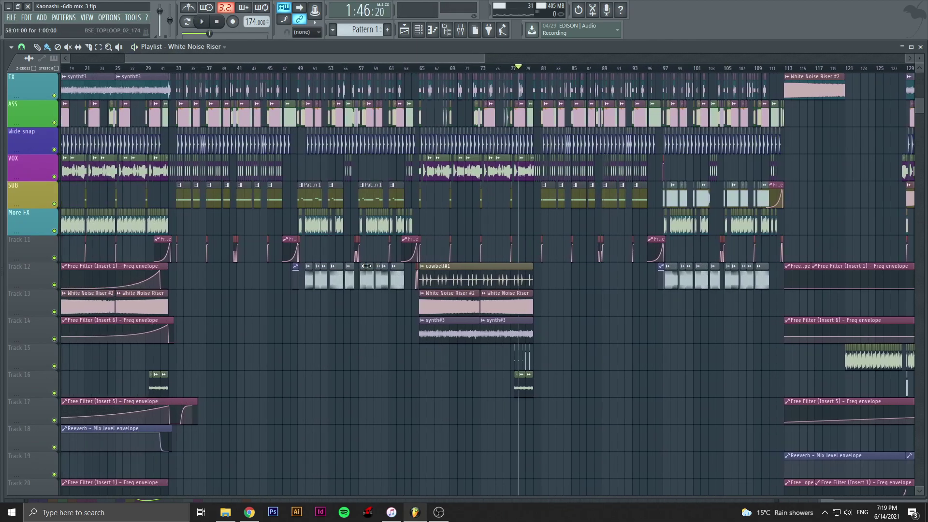
scroll(361, 252, down, 8)
scroll(364, 251, down, 4)
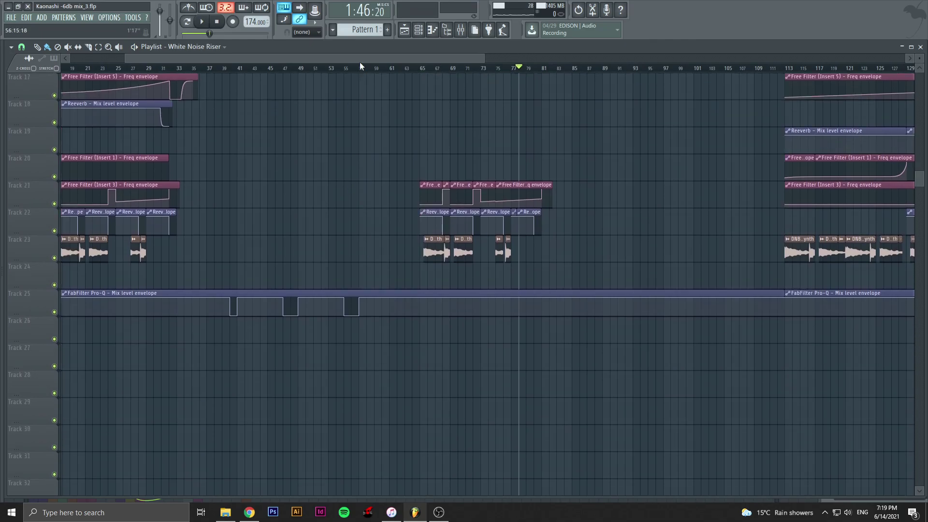
scroll(362, 71, left, 6)
click(218, 23)
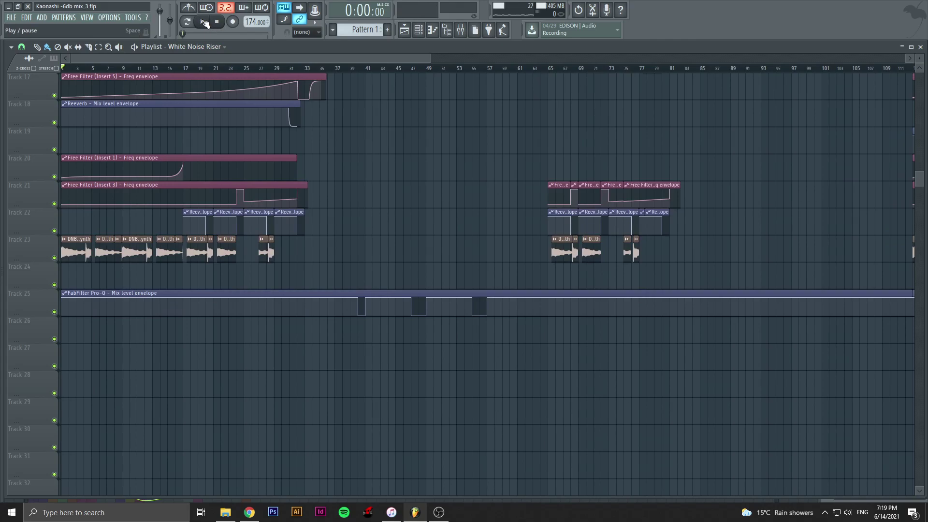
Step: Inspect the sample settings of the first DNB4_174_Fm_Rambo_Synth clip on Track 23 and close them
ctrl+scroll(71, 229, up, 5)
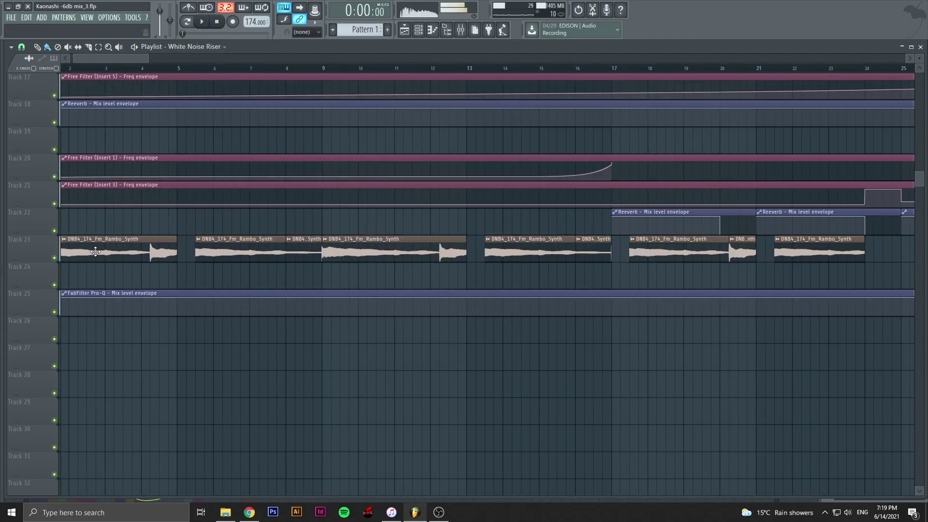
double_click(95, 251)
drag(212, 161, 355, 86)
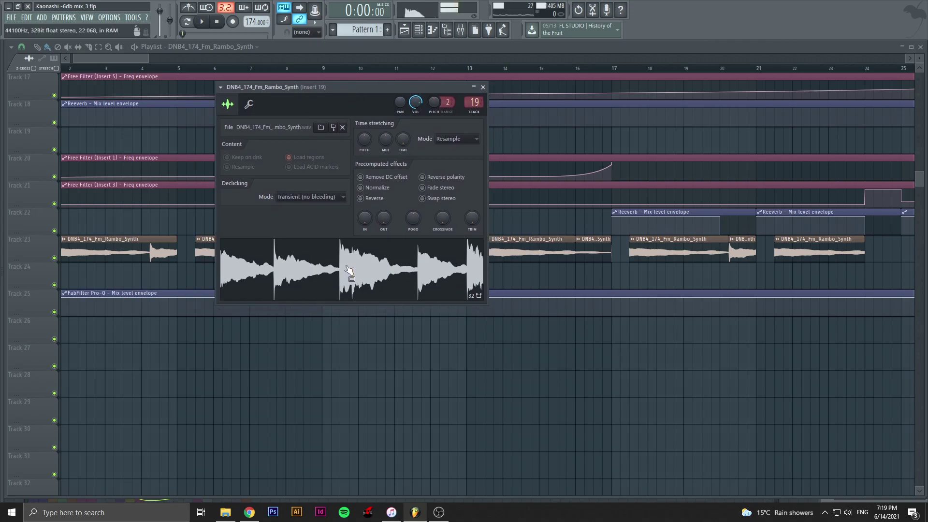
click(482, 87)
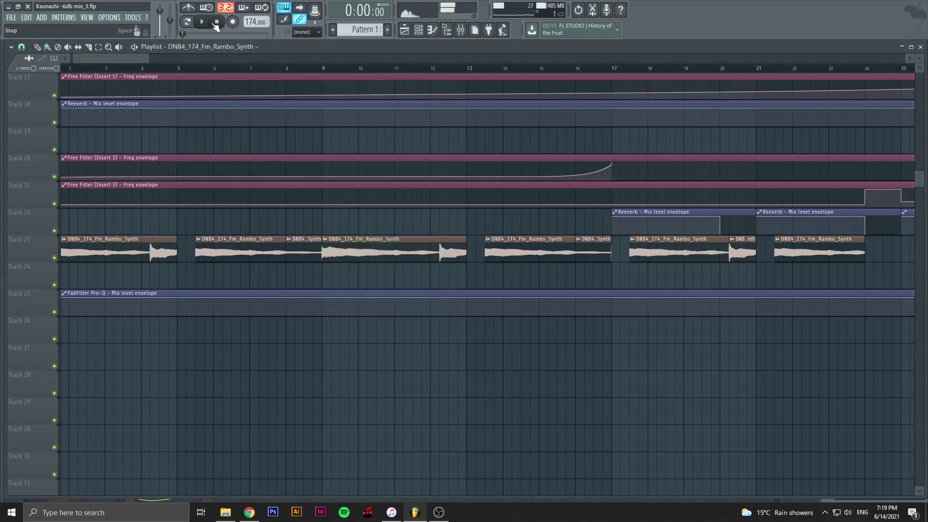
Step: Trace the DNB4_174_Fm_Rambo_Synth sample to its mixer insert 19 and check the FabFilter Pro-Q on it
double_click(289, 256)
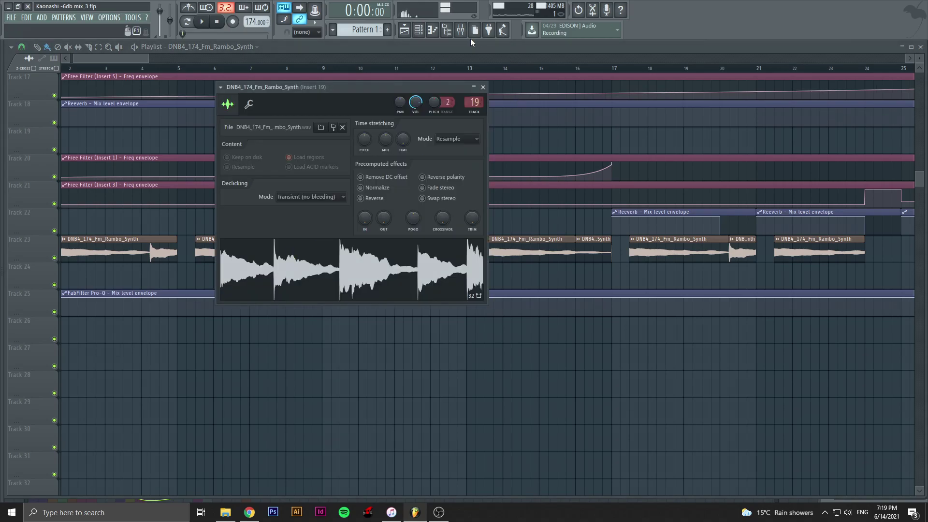
click(461, 30)
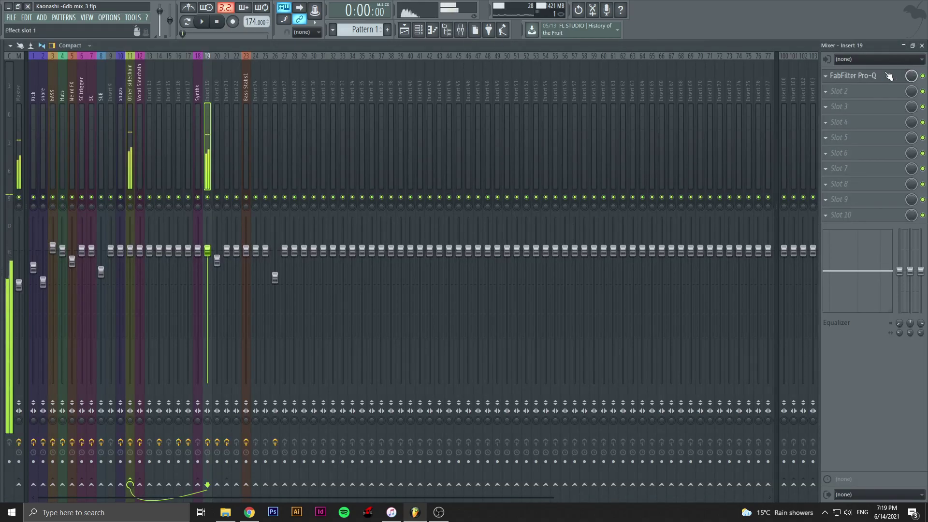
click(851, 76)
click(354, 91)
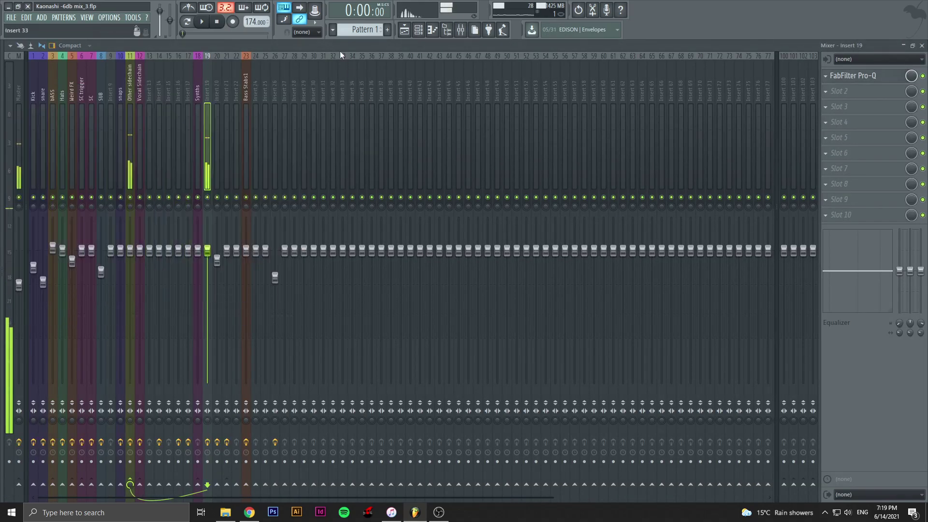
Step: Return to the playlist and examine the intro's filter and reverb automation envelopes around the Rambo synth clips
click(404, 30)
drag(142, 56, 121, 58)
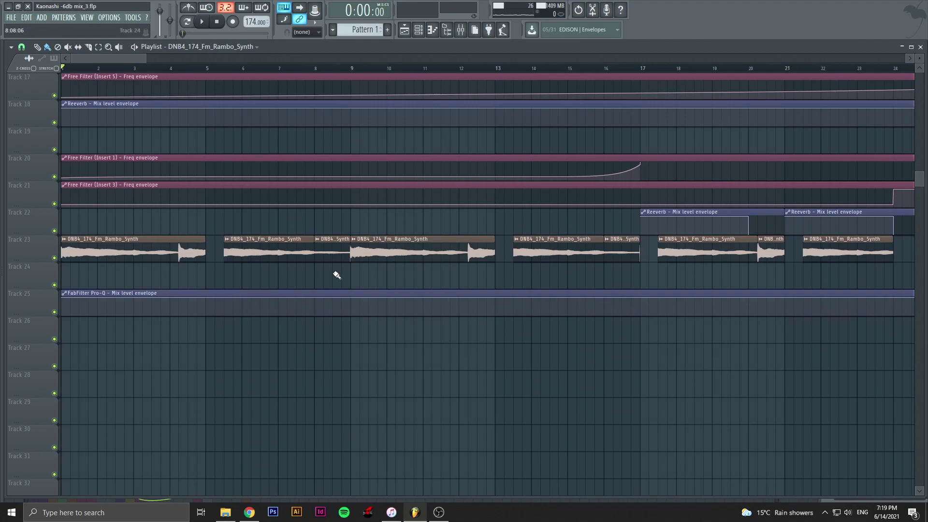
scroll(372, 269, down, 4)
scroll(240, 246, up, 6)
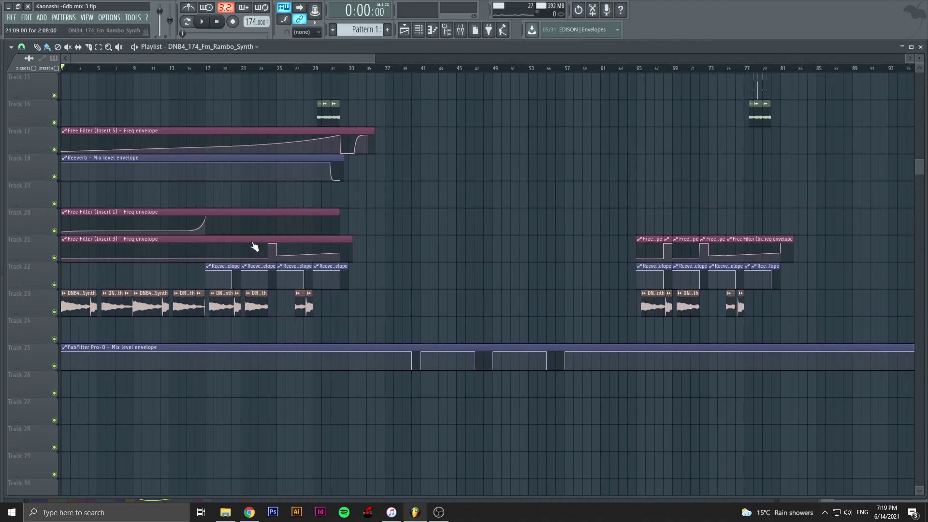
scroll(237, 241, down, 5)
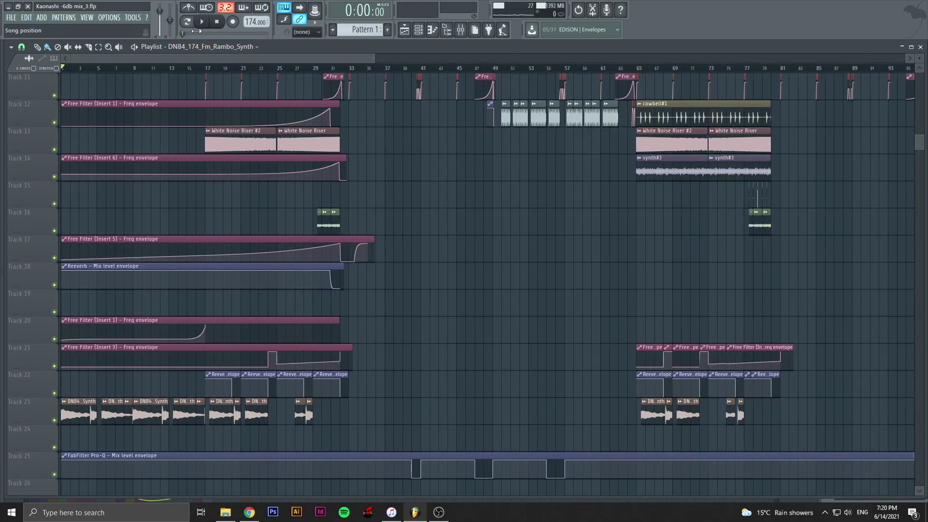
Step: Play the intro from bar 1 while viewing its tracks, and stop playback
key(space)
scroll(176, 234, up, 5)
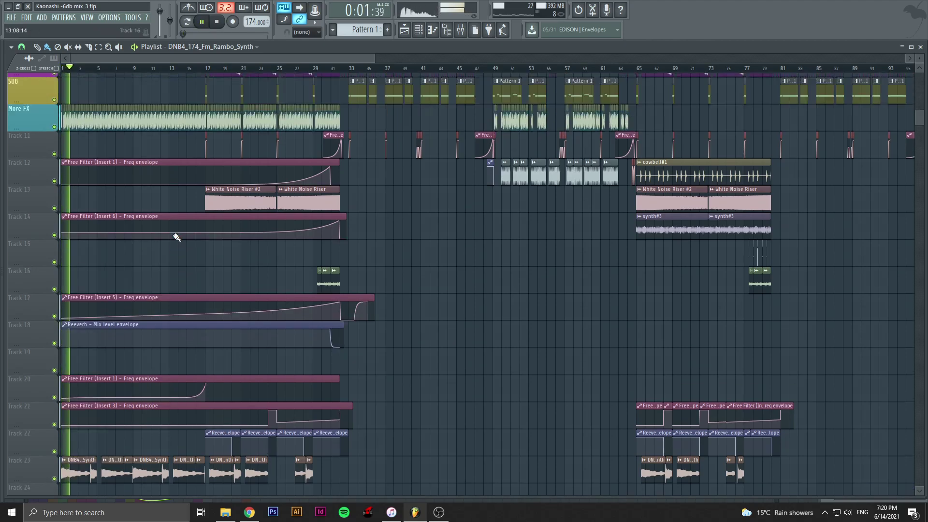
scroll(174, 233, up, 4)
scroll(196, 286, down, 3)
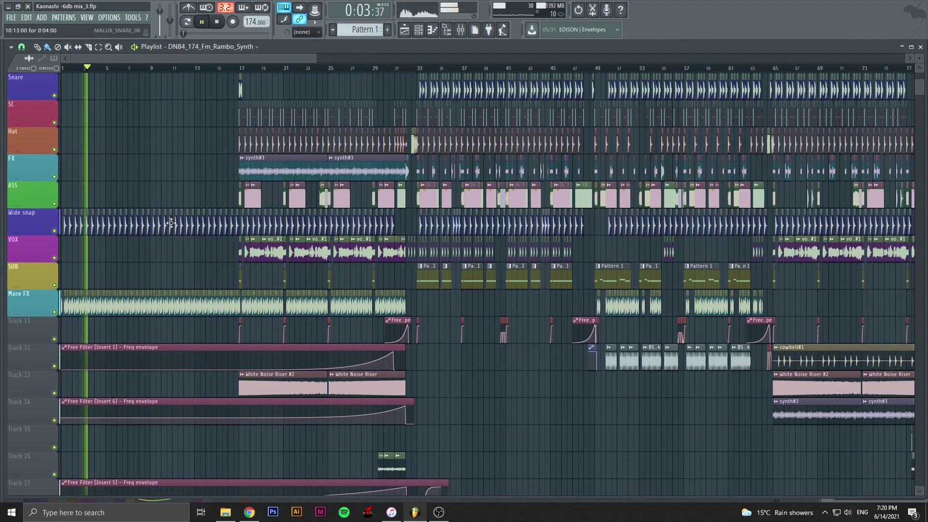
scroll(161, 279, down, 1)
key(space)
Step: Examine the intro's layers from the Kick track down through the automation tracks
scroll(167, 276, down, 6)
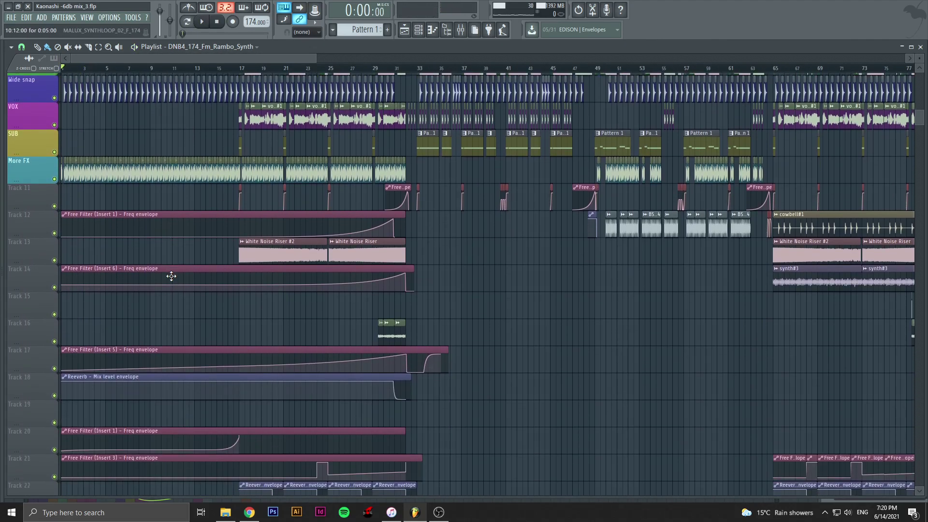
scroll(145, 260, up, 2)
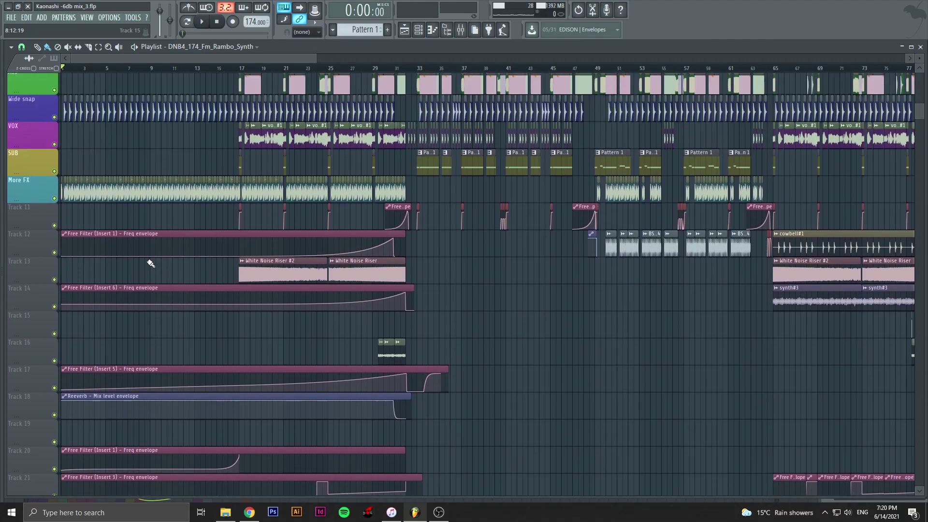
scroll(132, 213, down, 6)
scroll(132, 216, up, 12)
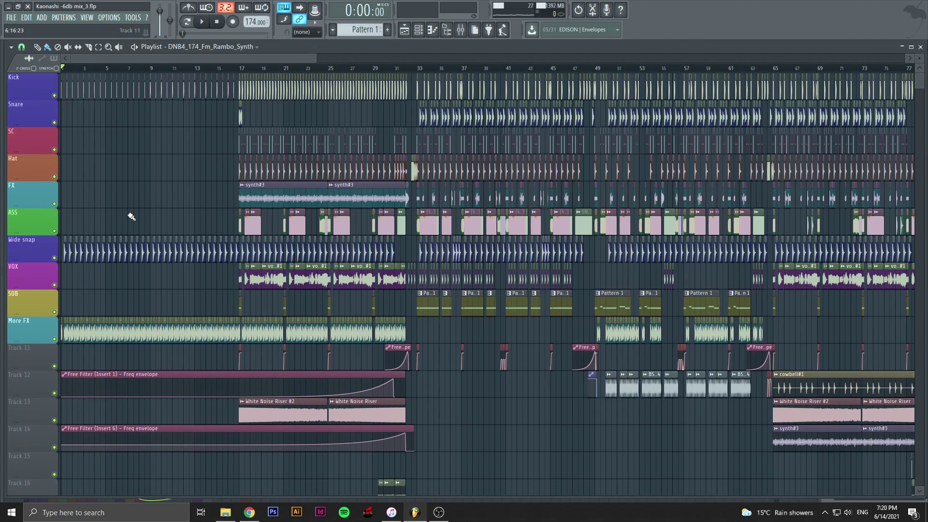
scroll(129, 215, down, 4)
scroll(116, 216, up, 4)
scroll(115, 215, down, 5)
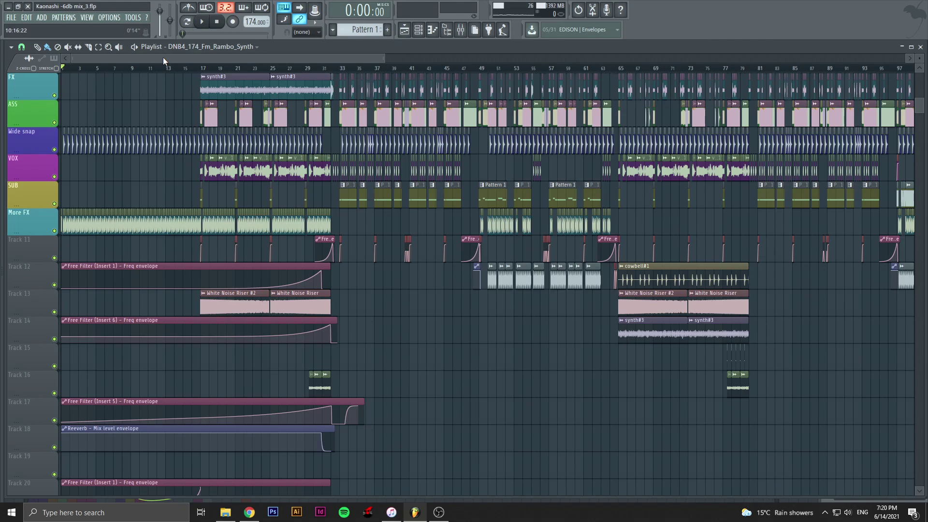
Step: Audition the intro build-up from bar 17, skipping ahead to around bar 25 and then to about bar 32
key(space)
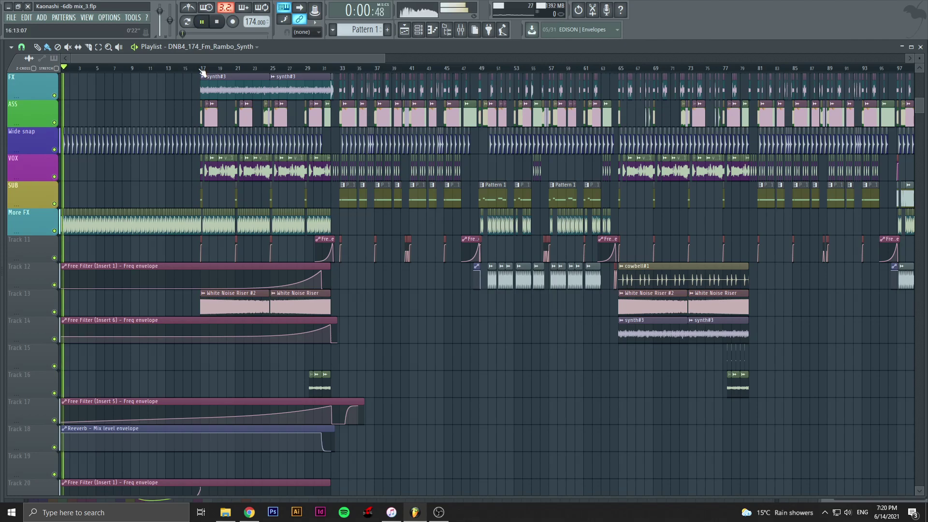
click(202, 72)
drag(323, 57, 358, 58)
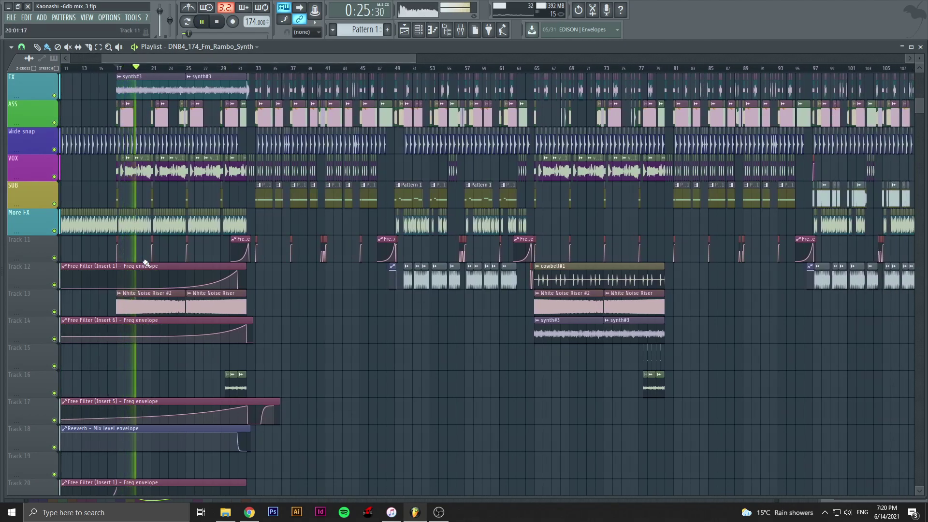
scroll(119, 214, down, 3)
scroll(120, 214, up, 3)
click(194, 64)
click(243, 64)
Step: Listen through the transition into the drop at bar 33 while checking all tracks, and stop playback
scroll(286, 240, down, 8)
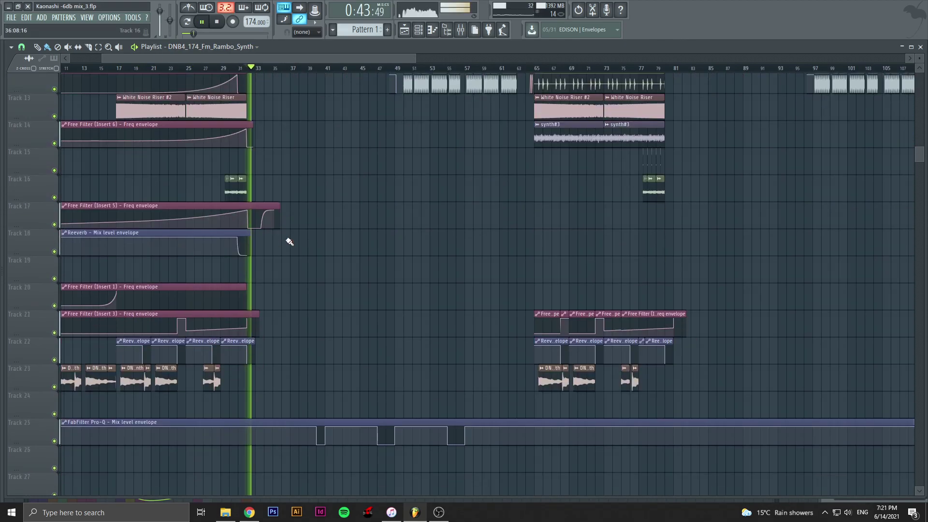
scroll(363, 251, down, 3)
scroll(363, 251, up, 14)
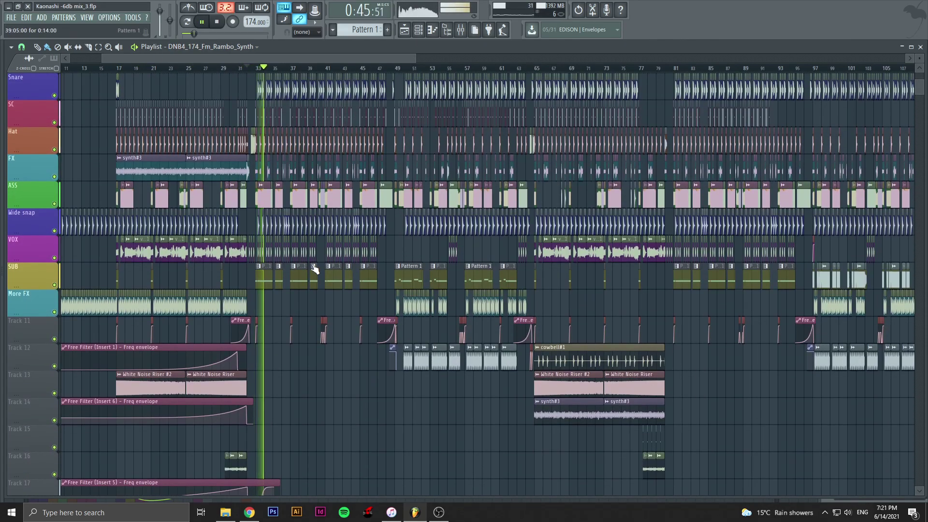
scroll(315, 269, up, 2)
scroll(315, 269, up, 1)
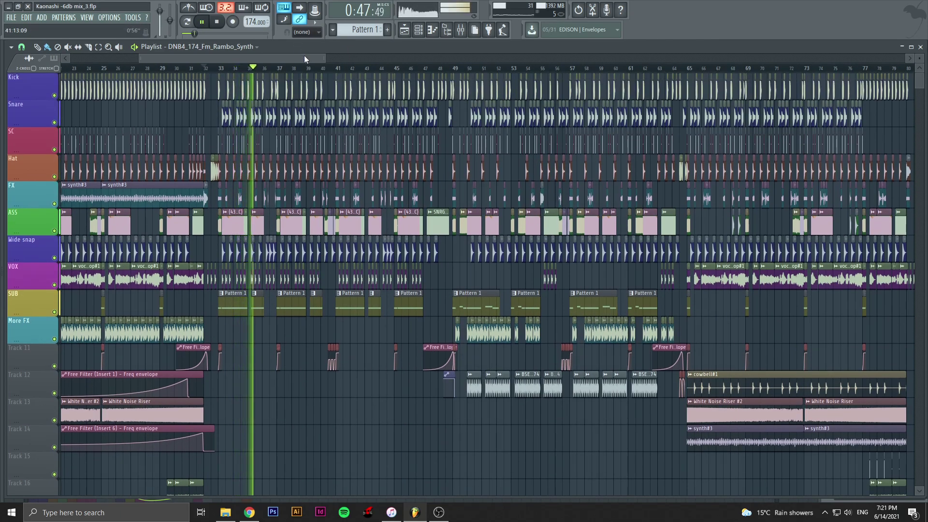
key(space)
Step: Examine the build-up and drop clips around bars 17 to 49, and place the playhead at bar 33
drag(303, 55, 254, 58)
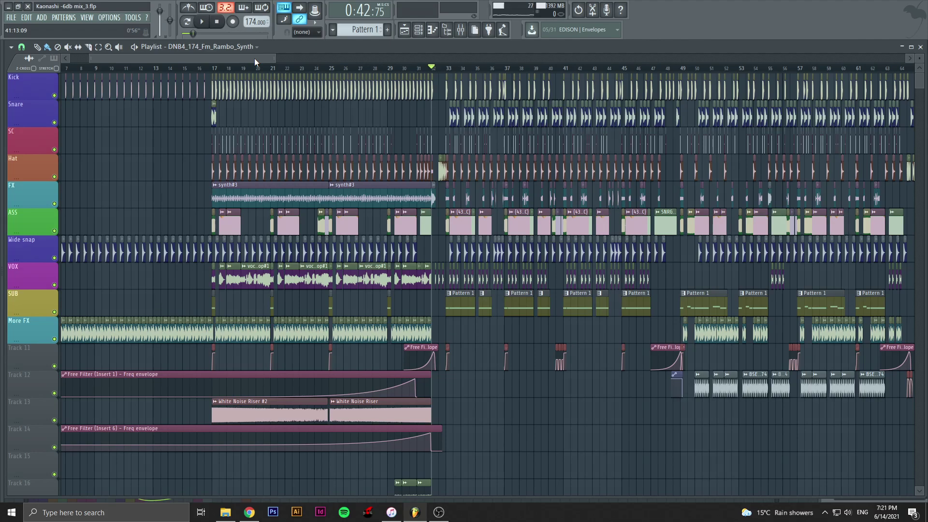
drag(254, 58, 296, 82)
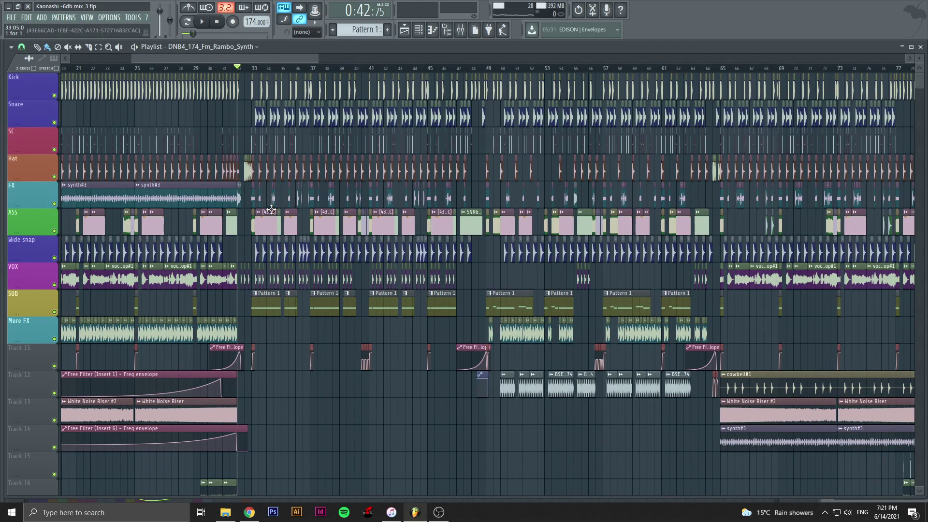
scroll(271, 210, down, 3)
scroll(261, 160, up, 3)
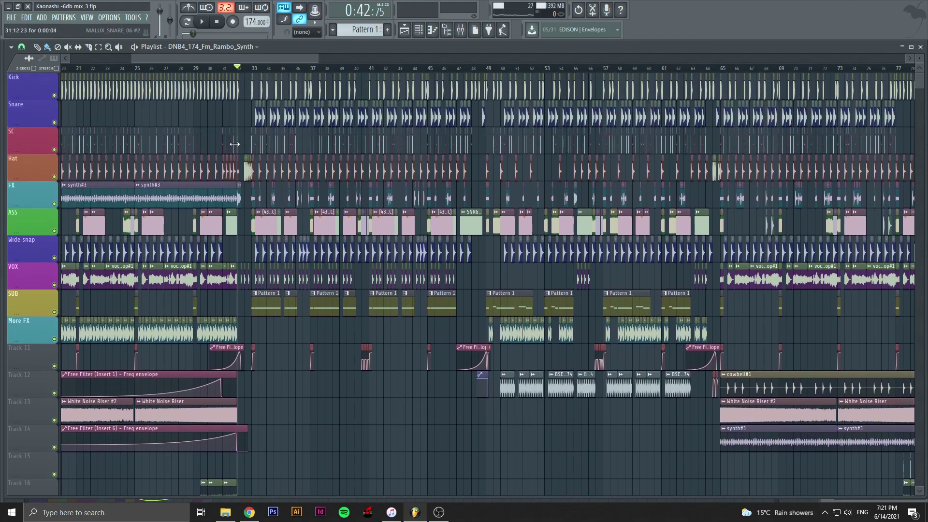
click(252, 69)
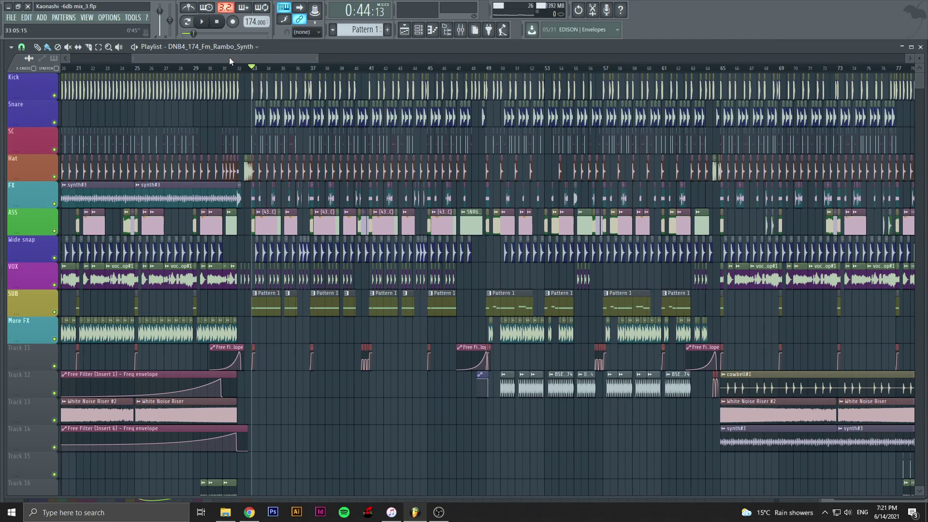
drag(228, 57, 243, 56)
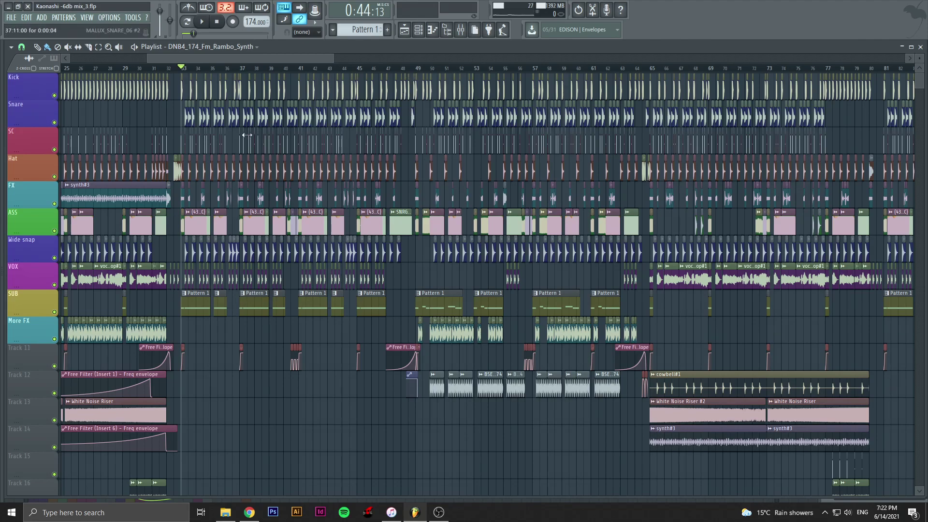
drag(284, 57, 277, 58)
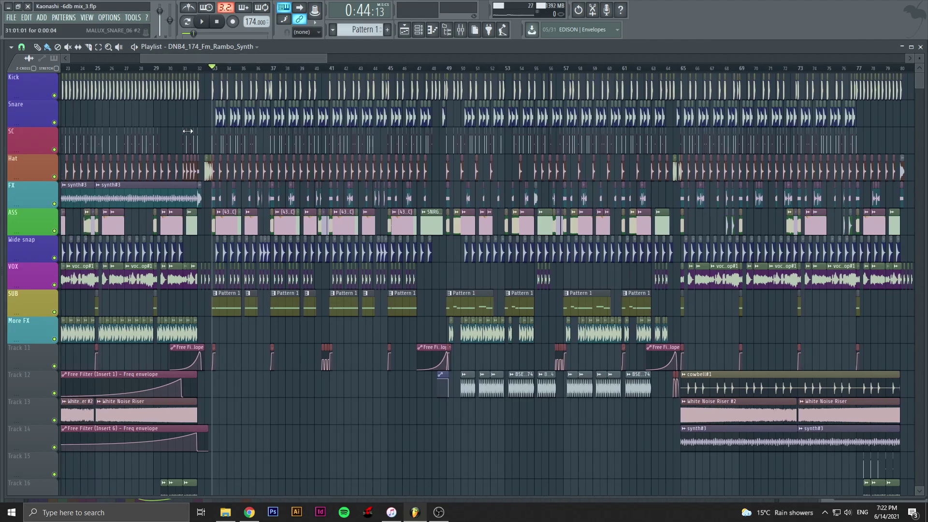
Step: Play the drop from bar 33 while watching the mixer levels, select the SUB track, and stop playback
key(space)
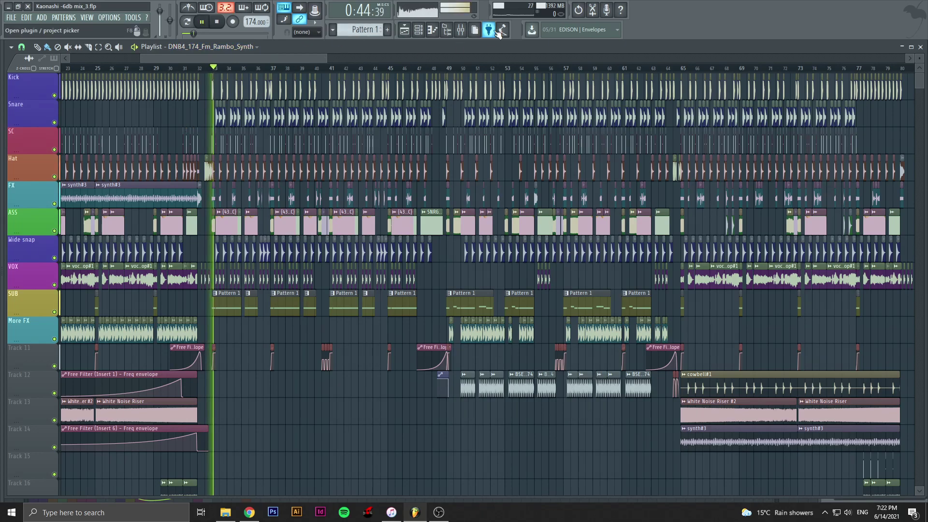
click(460, 29)
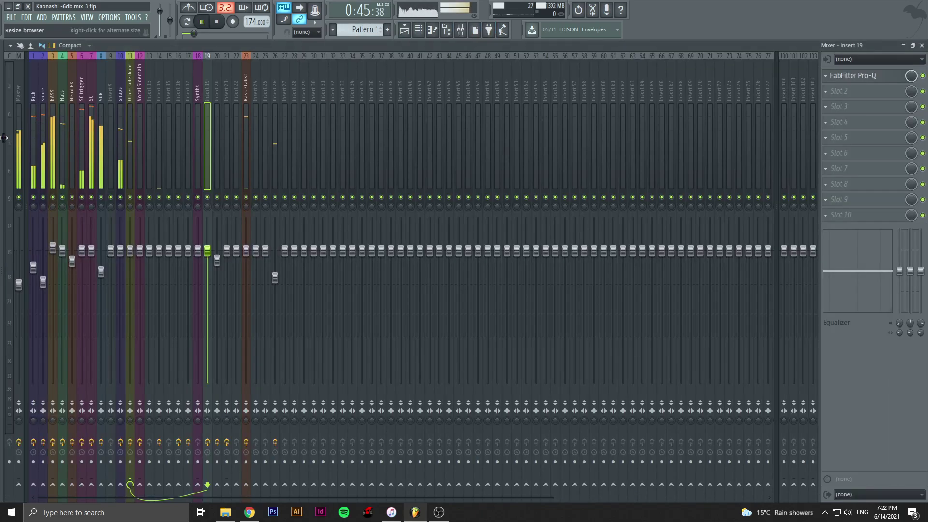
click(101, 90)
key(space)
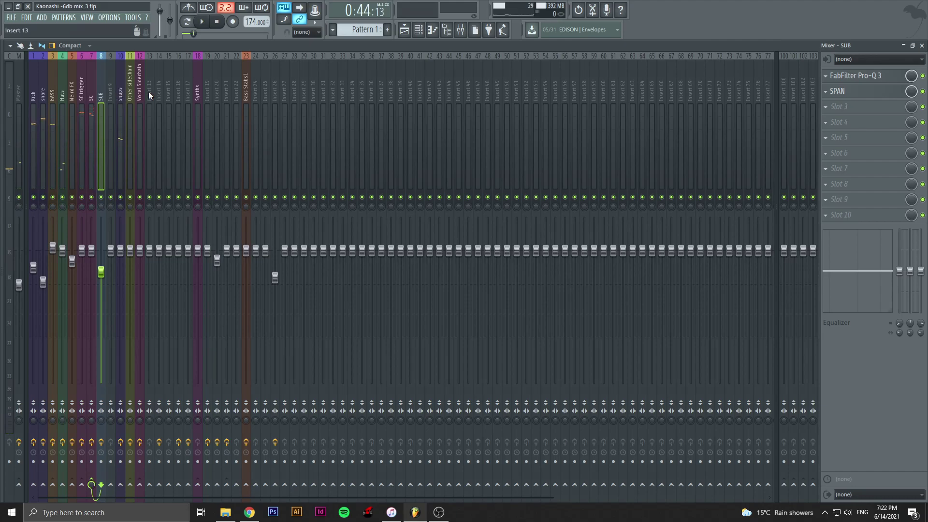
Step: Check the effect slots of the mixer inserts above SUB, including Vocal Sidechain, Other sidechain, snaps and Insert 9
click(208, 86)
click(226, 86)
click(168, 85)
click(149, 86)
click(139, 88)
click(131, 91)
click(140, 89)
click(130, 92)
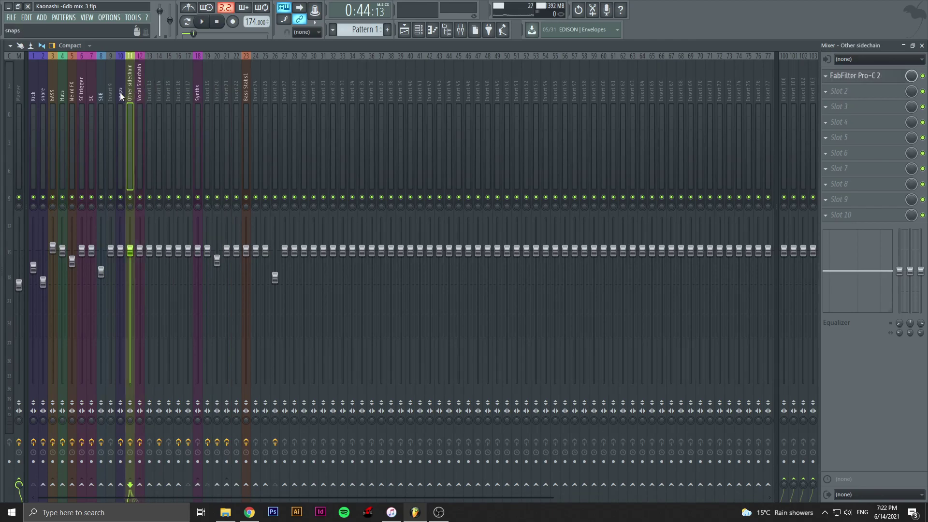
click(120, 96)
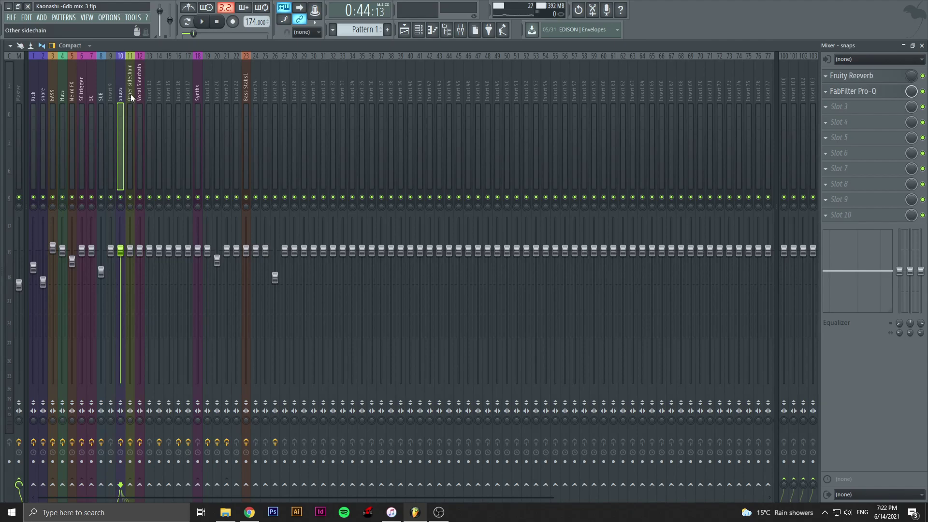
click(130, 93)
click(110, 94)
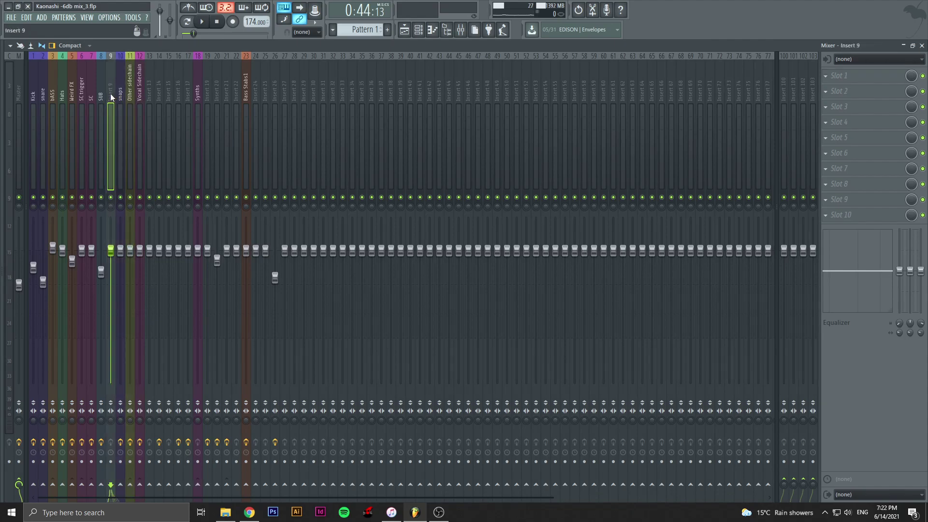
Step: Check the effect slots of the mixer inserts from SUB back to Kick, and select the Master track
click(102, 94)
click(82, 88)
click(90, 87)
click(71, 82)
click(61, 90)
click(50, 80)
click(43, 85)
click(32, 89)
click(18, 87)
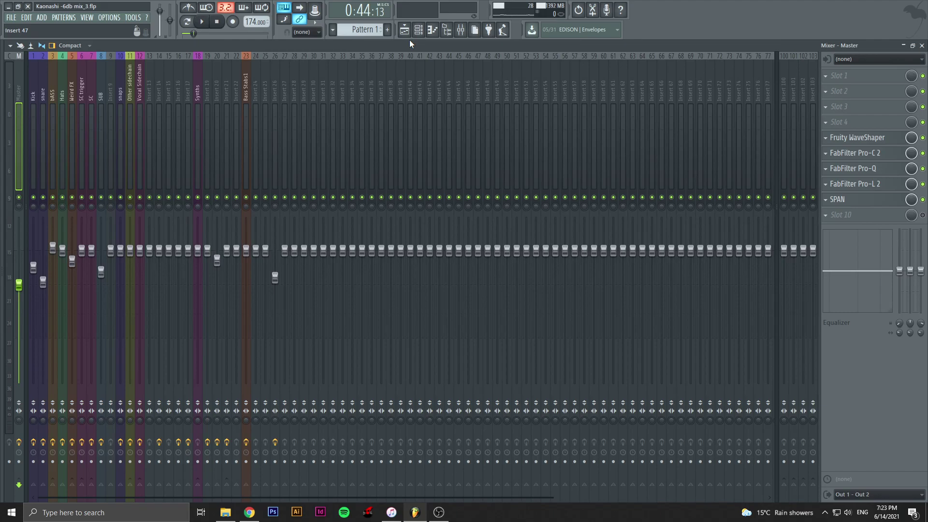
Step: Inspect the Fruity WaveShaper curve on the Master track and close the plugin
click(856, 137)
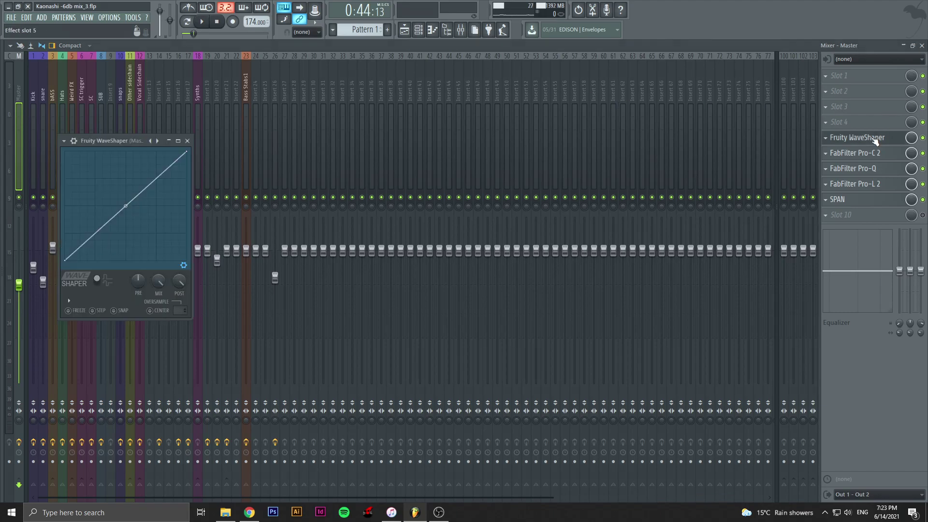
click(187, 140)
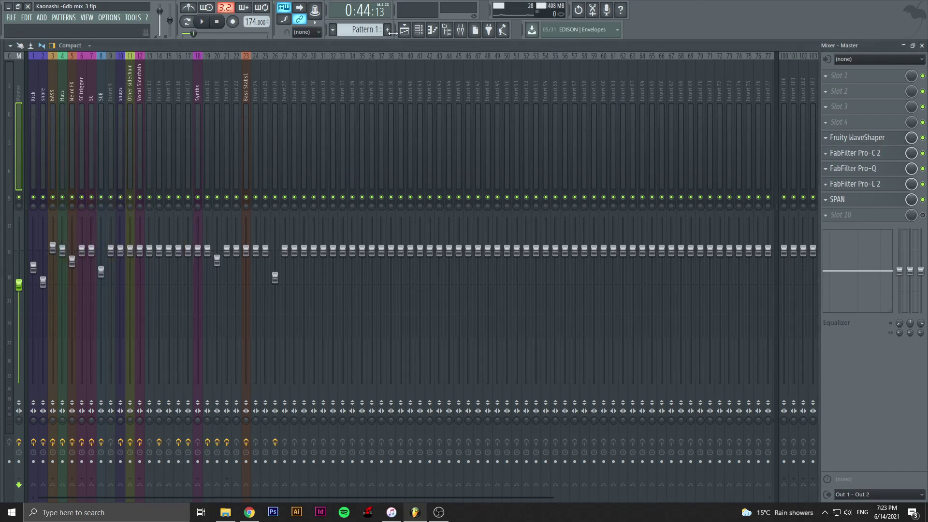
click(874, 140)
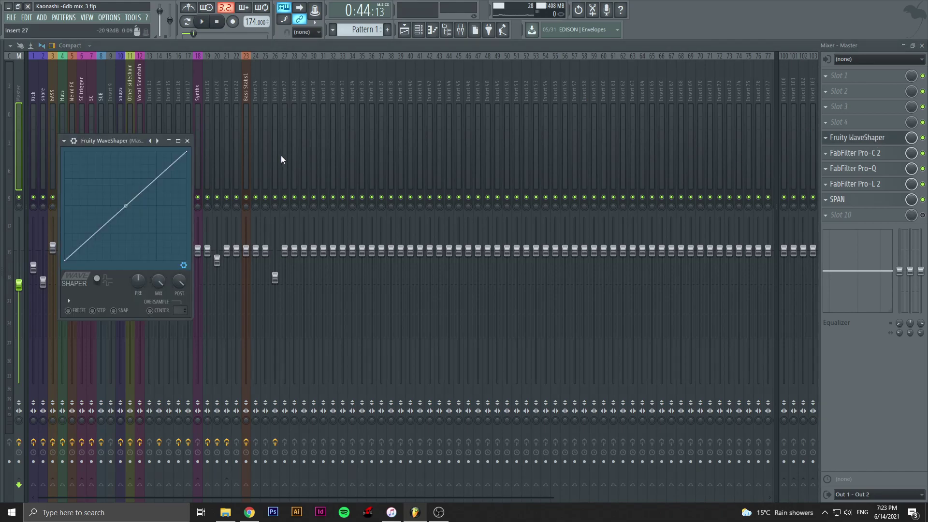
click(187, 140)
Step: Inspect the FabFilter Pro-C 2 compressor settings on the Master track and close the plugin
click(877, 154)
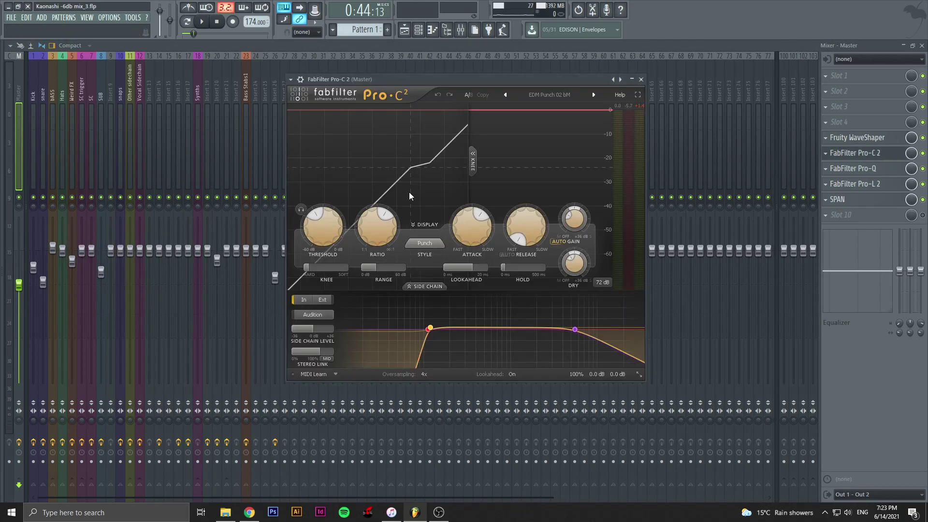
drag(514, 83, 379, 56)
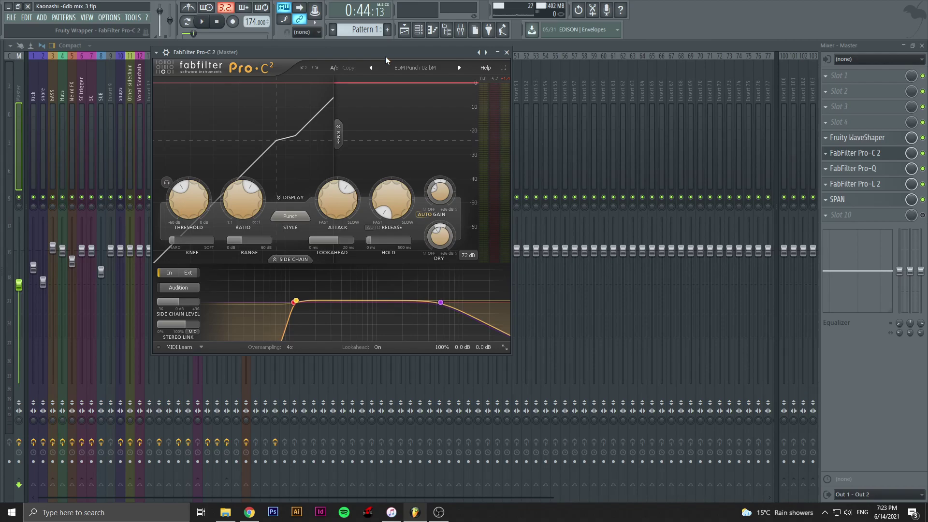
click(507, 52)
click(867, 155)
click(507, 51)
Step: Inspect the FabFilter Pro-Q curve on the Master track, close it, and open the FabFilter Pro-L 2 limiter
click(865, 169)
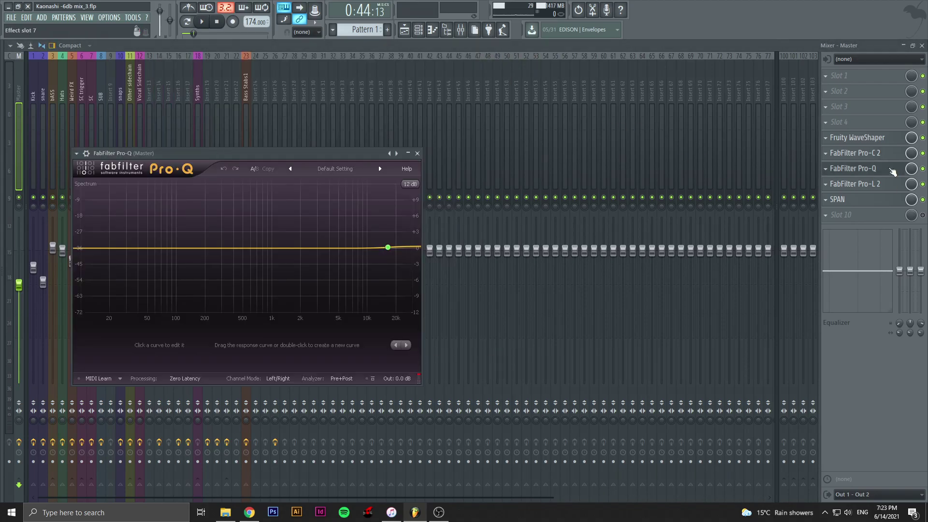
drag(342, 153, 359, 117)
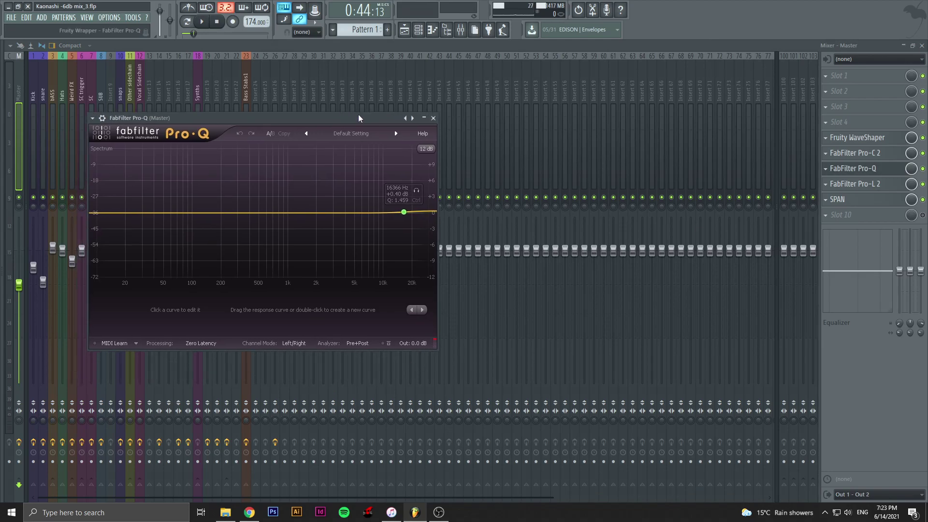
click(433, 119)
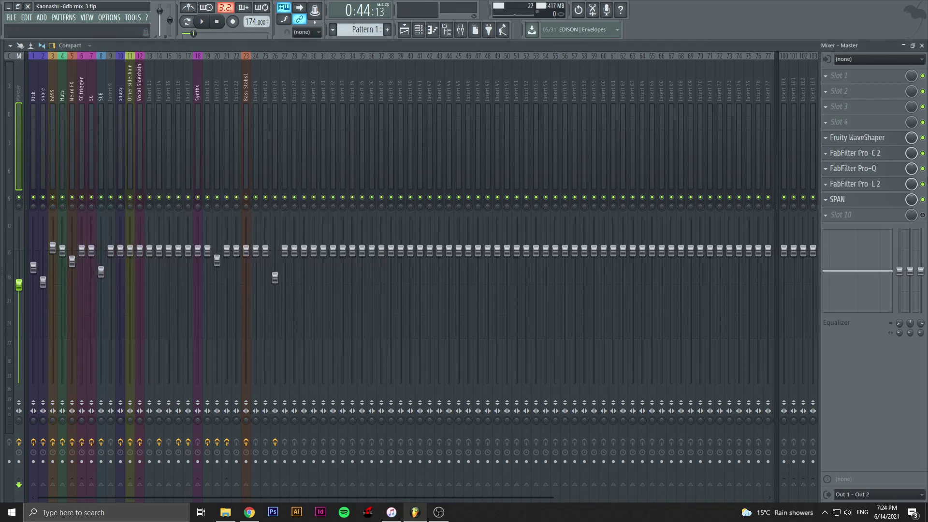
click(894, 184)
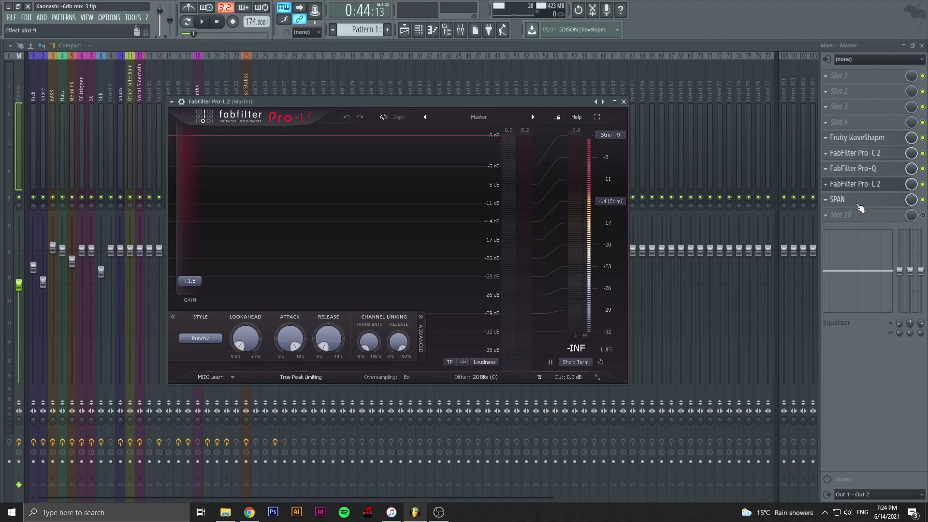
Step: Load Signalizer into slot 10 of the Master track and scale down its vectorscope display
click(828, 215)
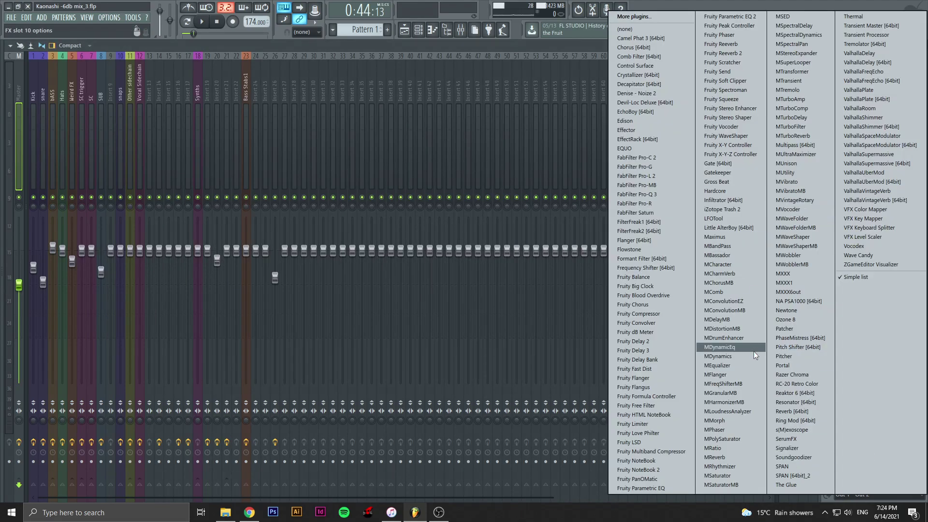
click(802, 448)
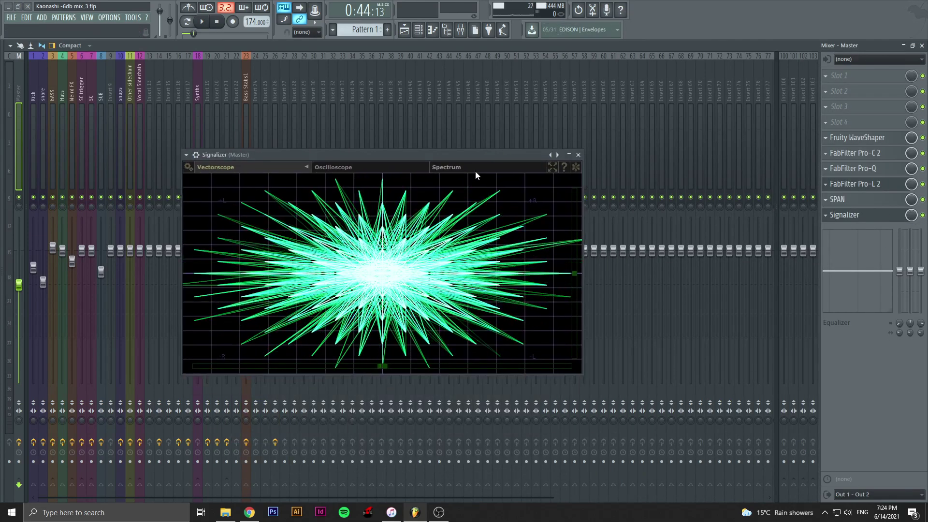
scroll(429, 243, up, 2)
scroll(429, 243, down, 3)
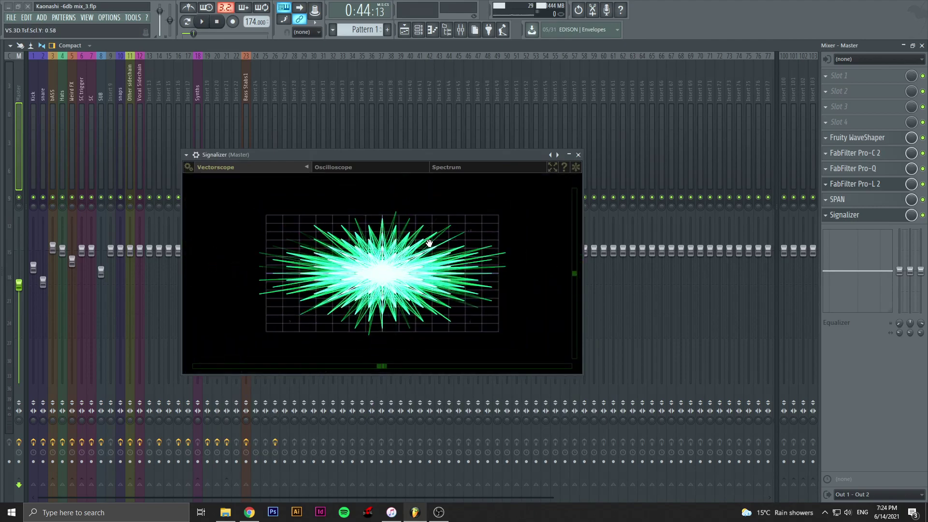
Step: Look through Signalizer's Spectrum and Oscilloscope views, and return to the Vectorscope
click(461, 171)
click(363, 168)
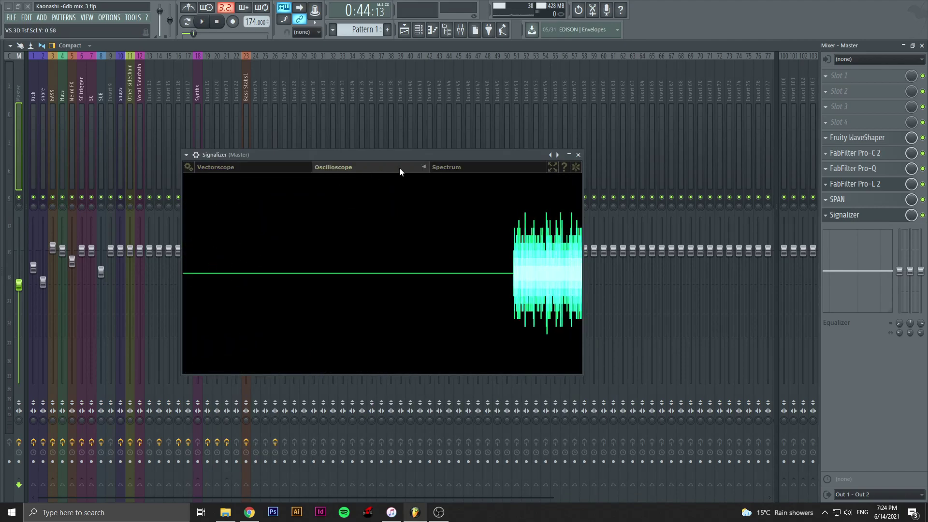
click(489, 170)
click(351, 170)
drag(448, 153, 463, 162)
click(489, 173)
click(283, 174)
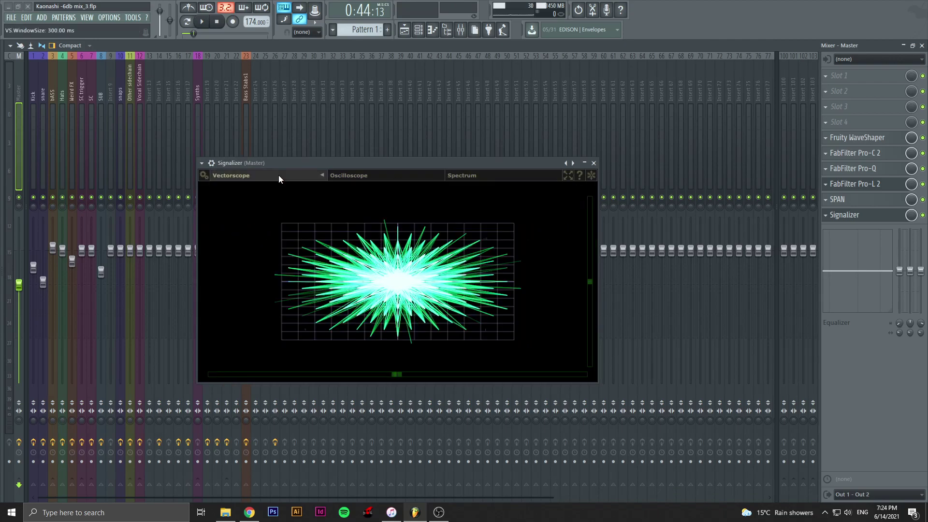
Step: Bring up the playlist with the Signalizer window kept open, and place the playhead just before bar 32
drag(492, 163, 614, 245)
click(404, 30)
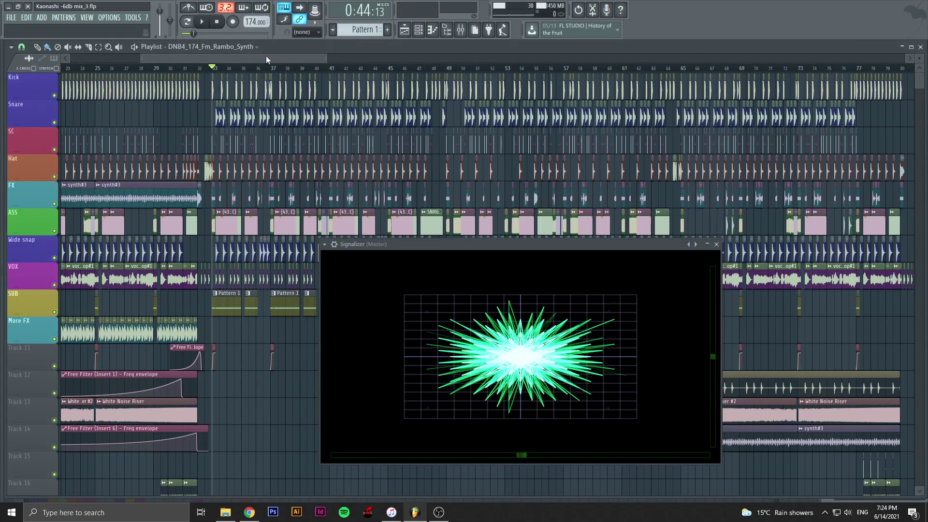
click(168, 68)
click(107, 60)
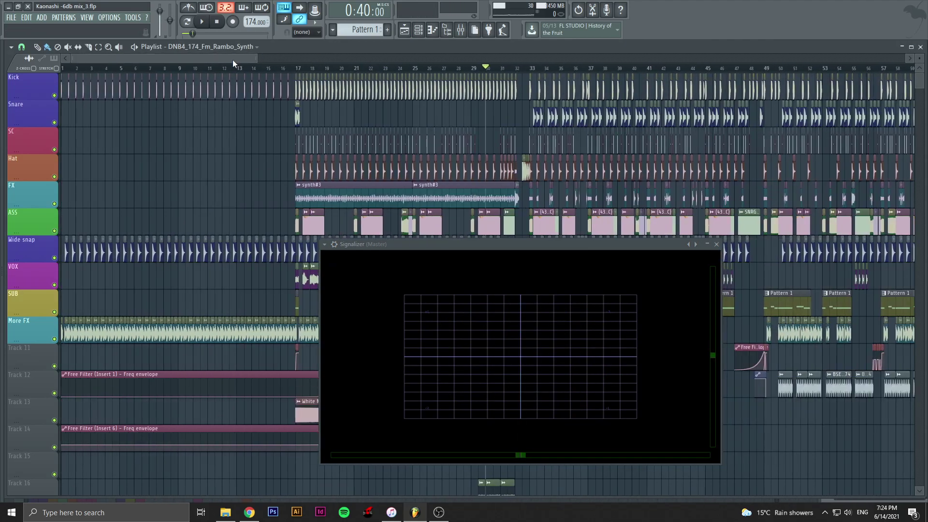
drag(231, 59, 245, 59)
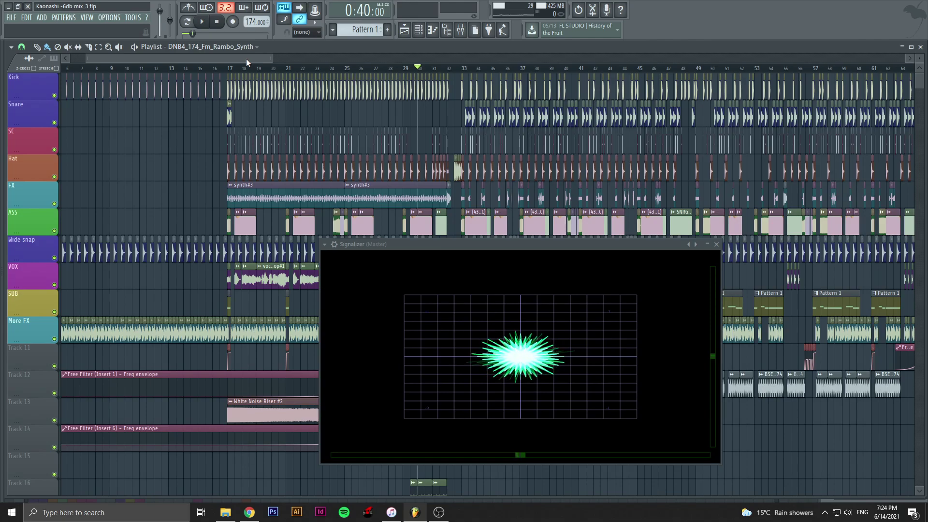
drag(247, 60, 259, 60)
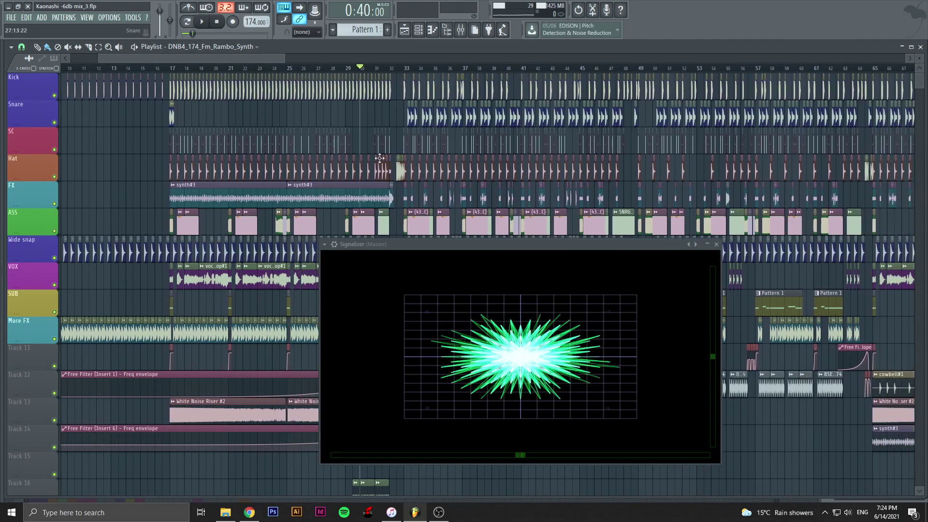
drag(601, 243, 350, 230)
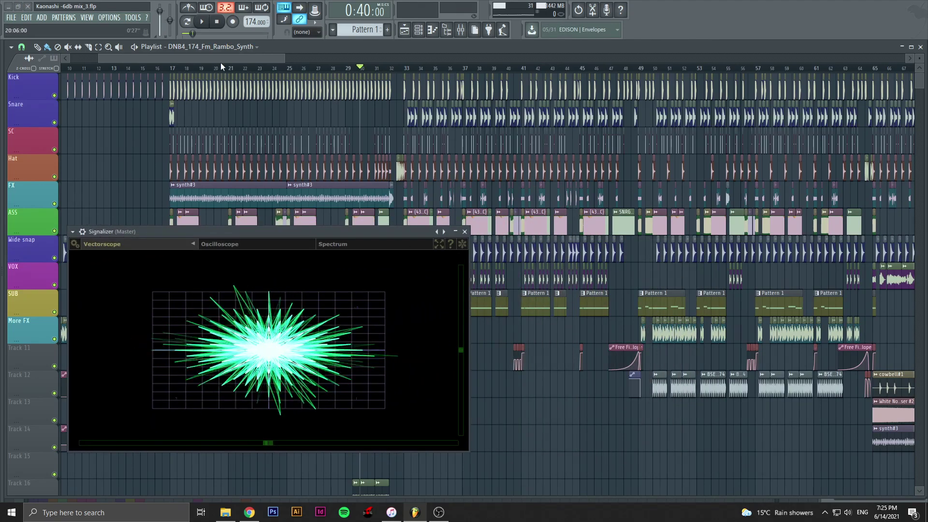
drag(235, 58, 247, 58)
click(334, 68)
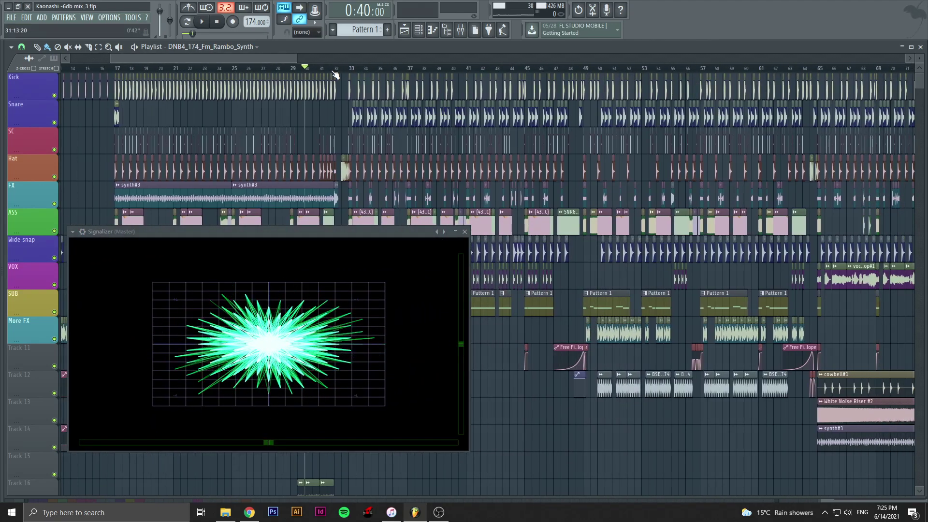
Step: Play into the drop while comparing Signalizer's Vectorscope and Oscilloscope views, keeping the window clear of the arrangement
key(space)
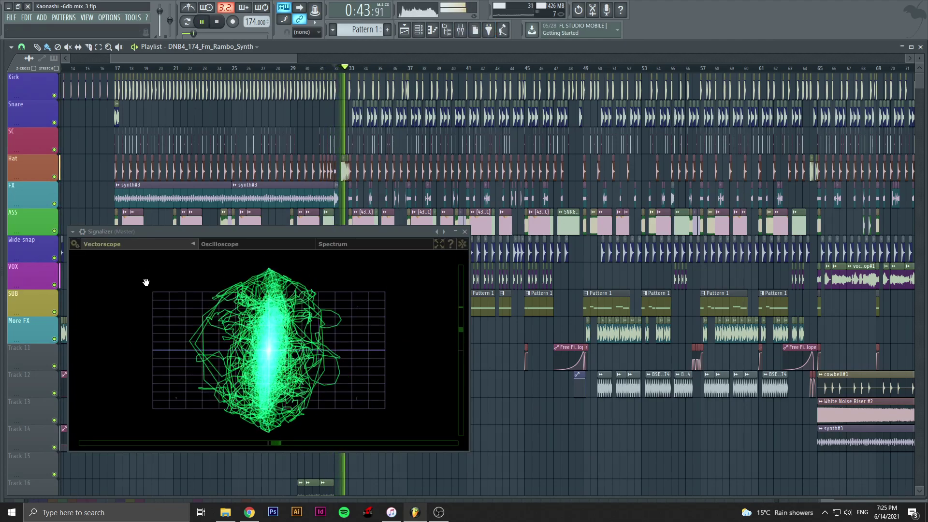
drag(320, 232, 377, 230)
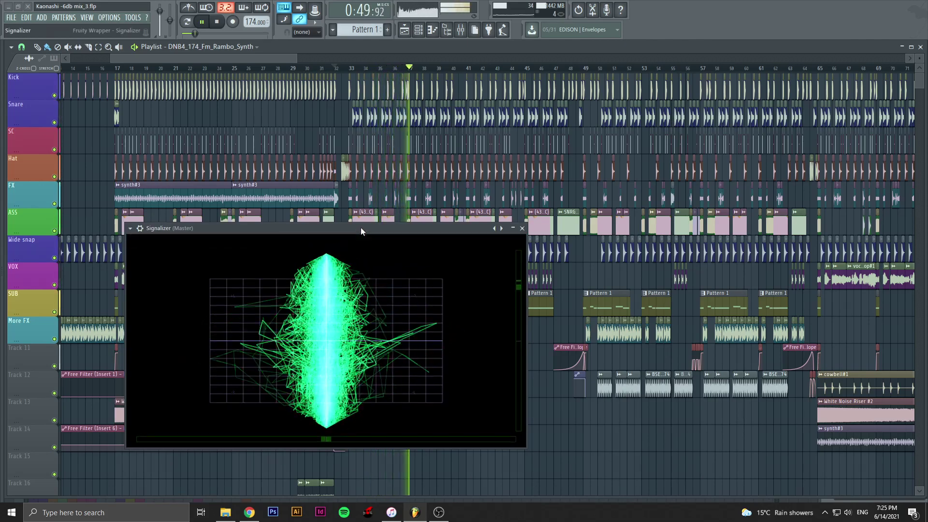
click(338, 240)
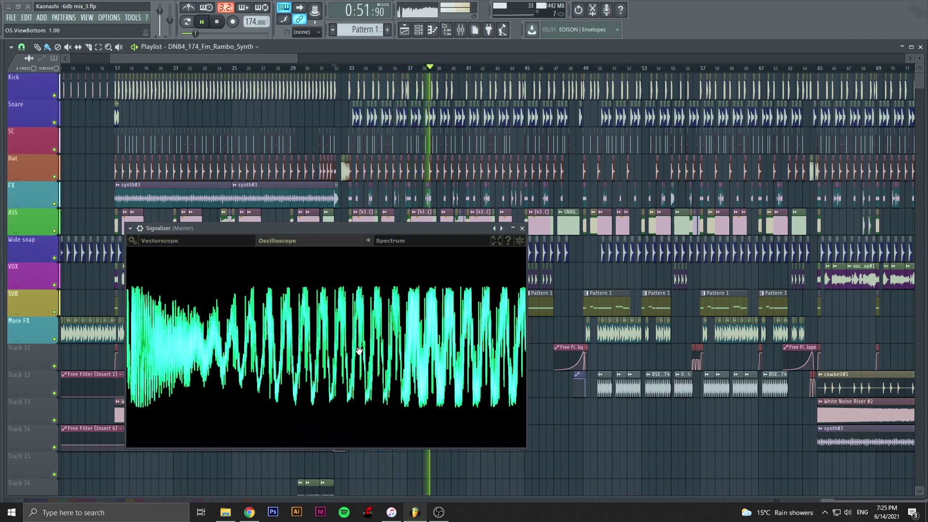
click(192, 240)
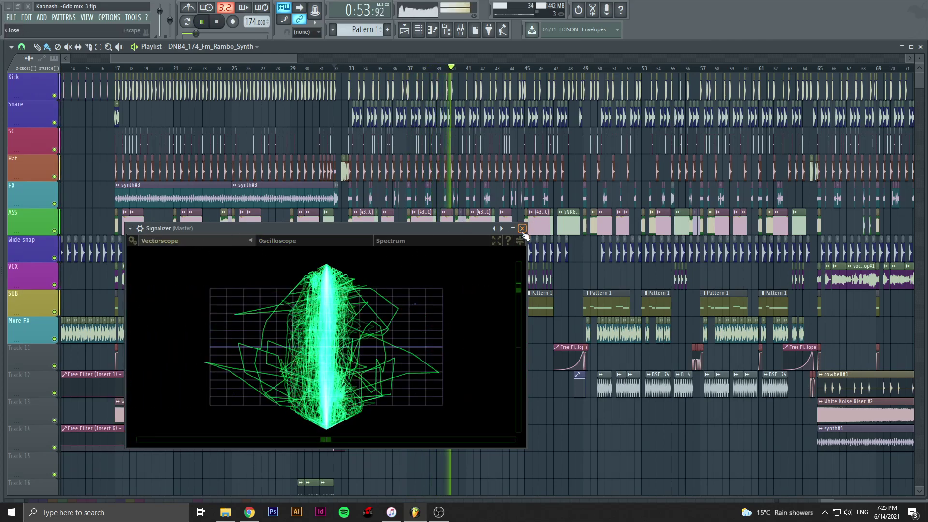
drag(375, 227, 800, 274)
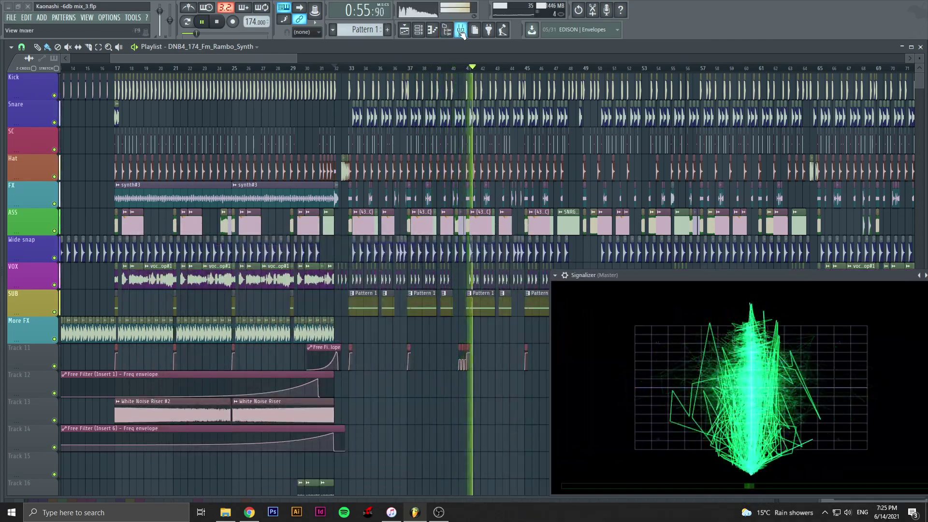
Step: Watch the drop in FabFilter Pro-L 2 and SPAN on the Master track, and stop playback
key(F9)
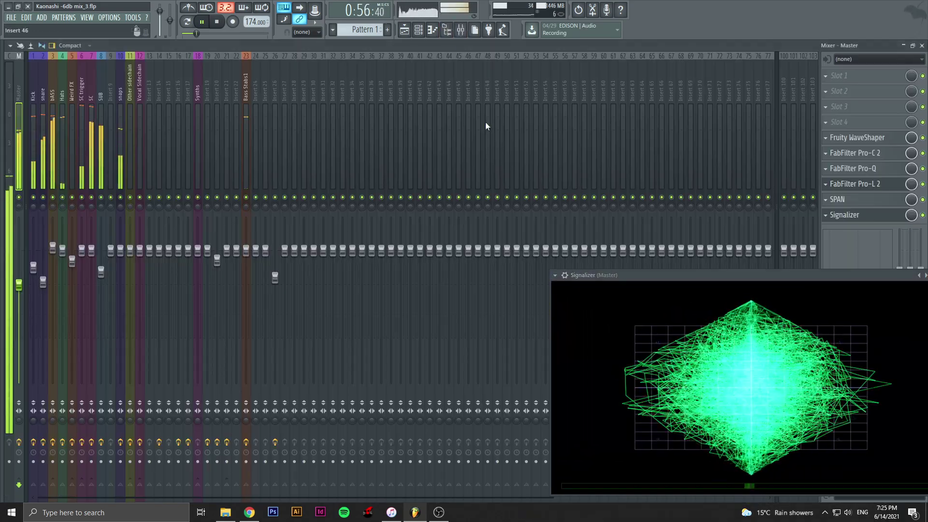
click(851, 184)
drag(462, 101, 336, 179)
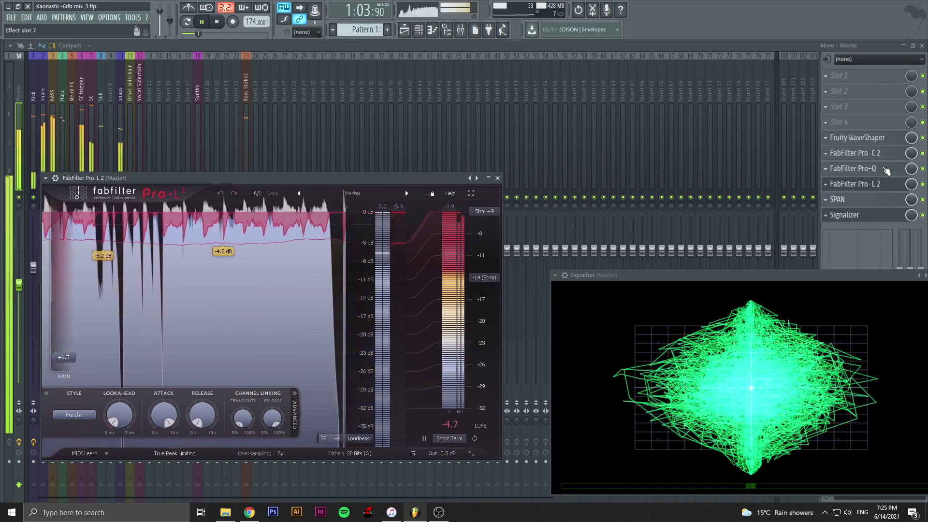
click(858, 199)
drag(532, 161, 756, 12)
click(218, 22)
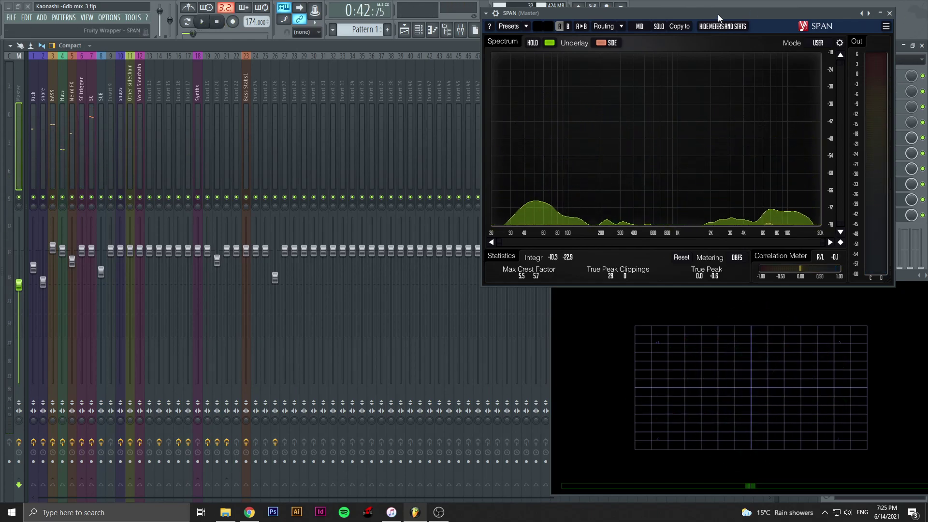
Step: Check which preset is active in SPAN's Preset Manager, and close the manager
drag(717, 13, 667, 36)
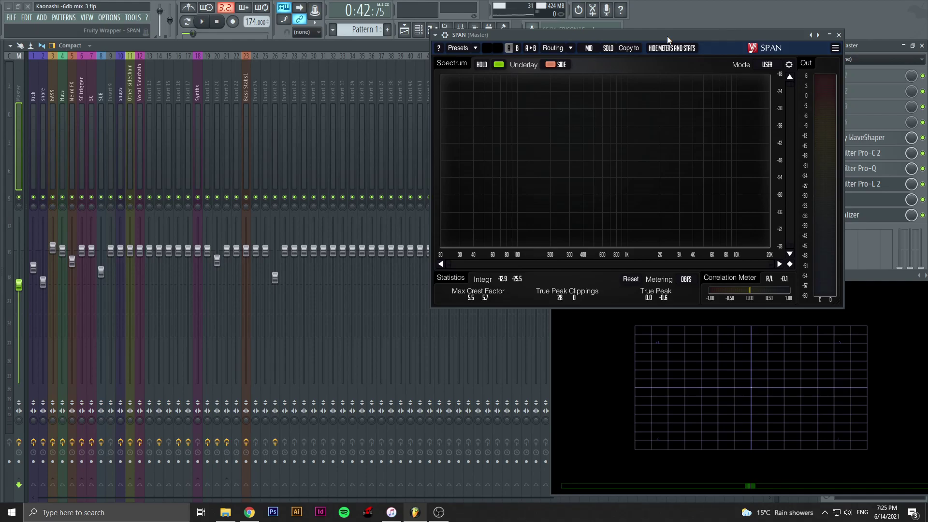
drag(666, 36, 522, 64)
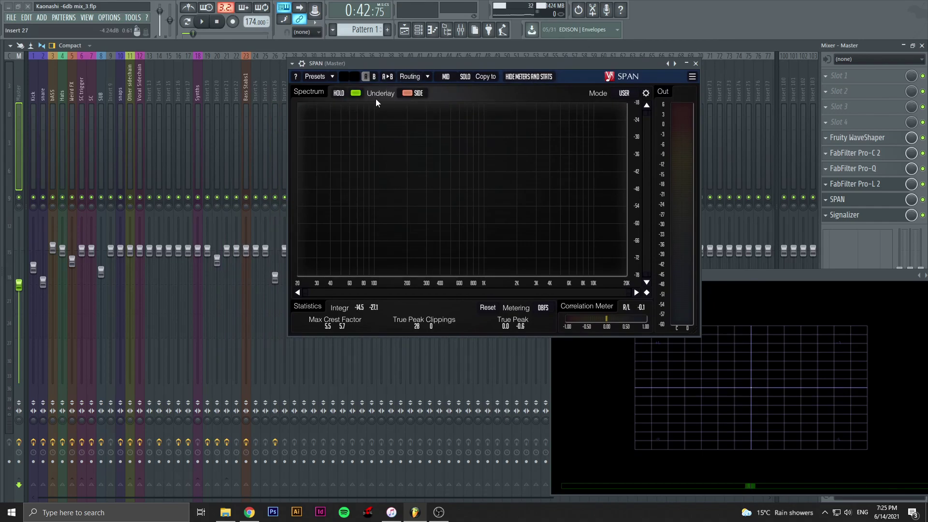
click(315, 76)
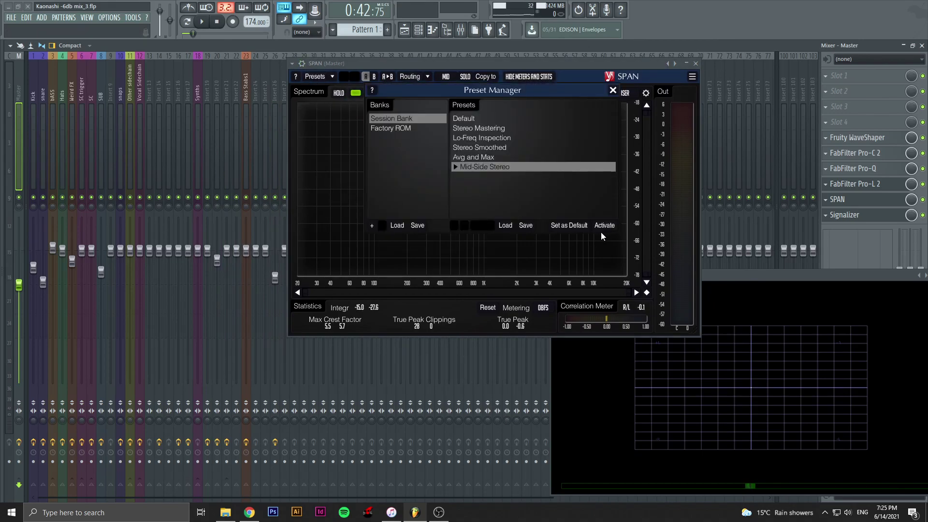
click(613, 91)
Step: Replay the drop while watching SPAN's mid and side spectrum beside the Signalizer vectorscope, and stop playback
drag(523, 63, 477, 48)
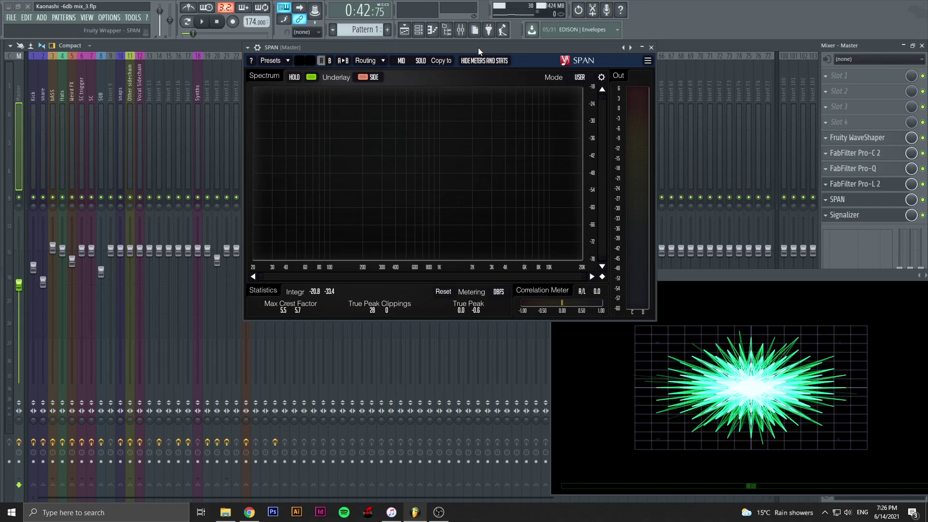
click(201, 22)
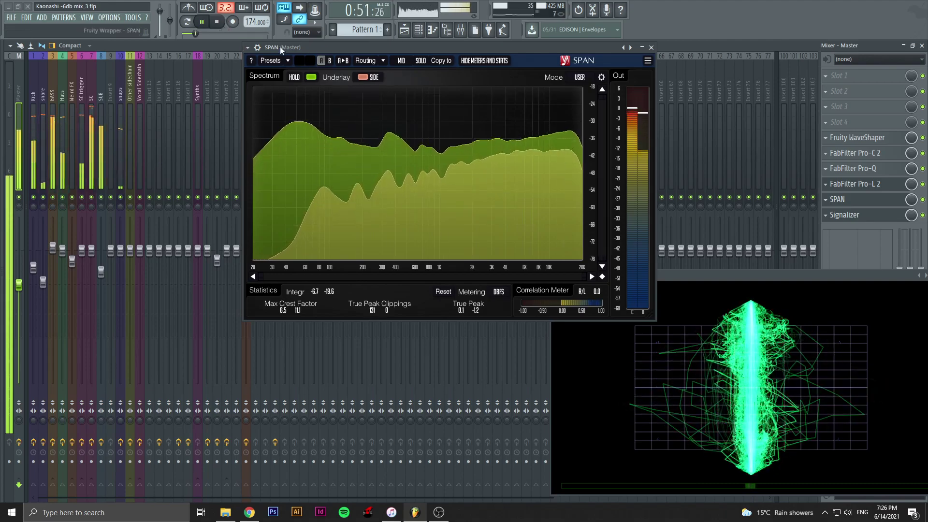
click(222, 25)
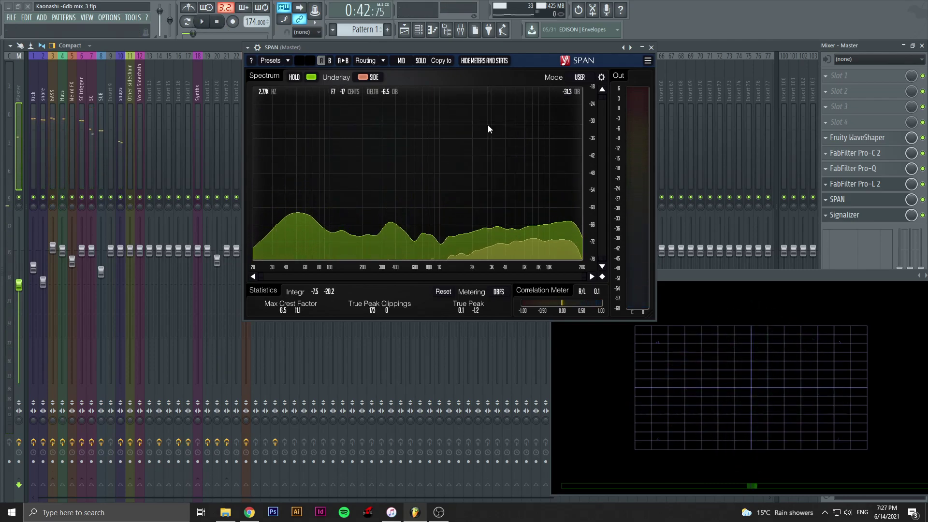
Step: Reposition the SPAN and Signalizer windows on the Master track, and close both
drag(479, 45, 429, 71)
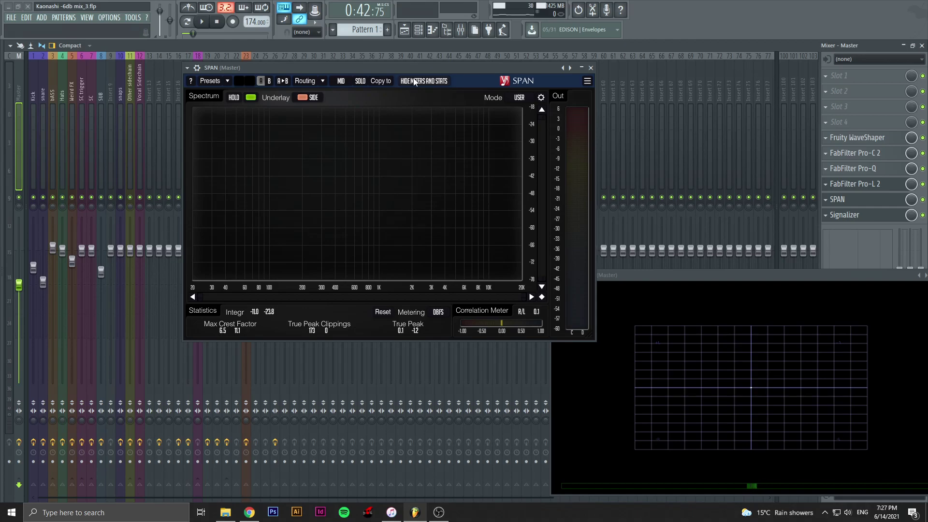
drag(410, 71, 426, 71)
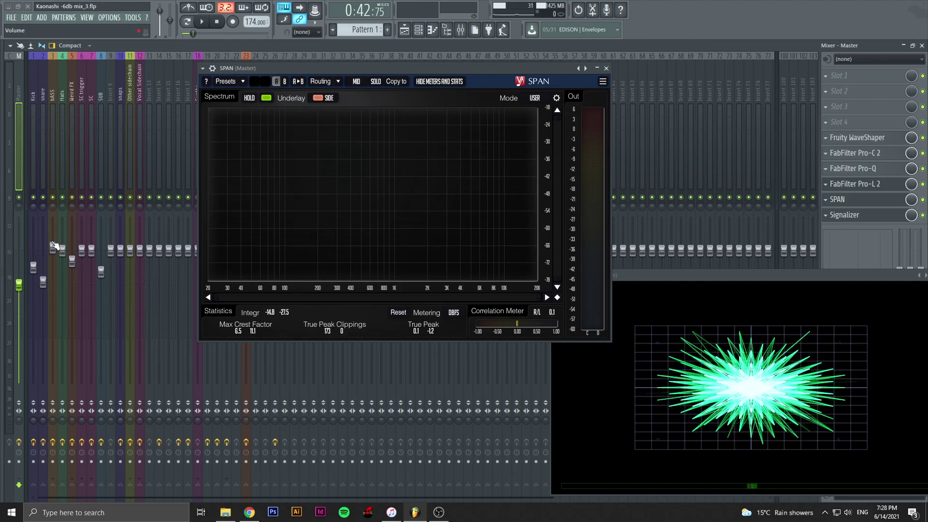
drag(346, 69, 323, 70)
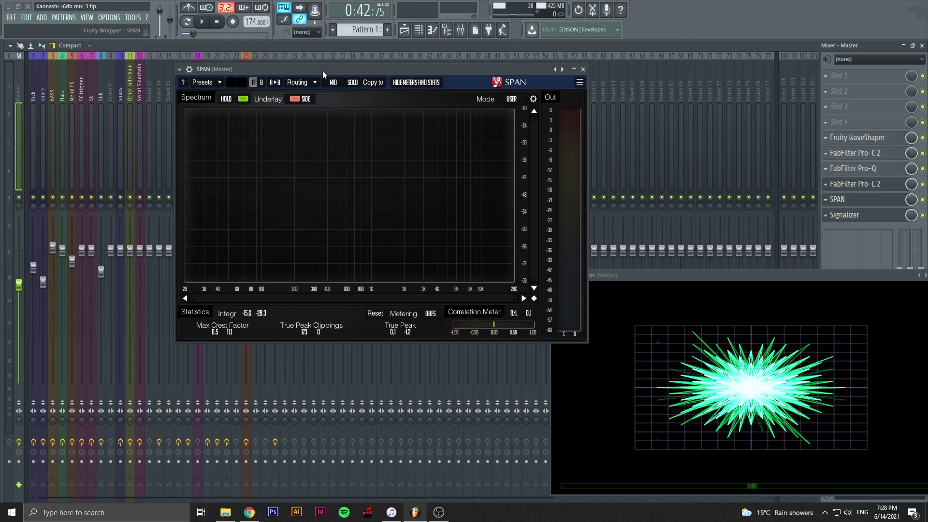
drag(350, 68, 292, 77)
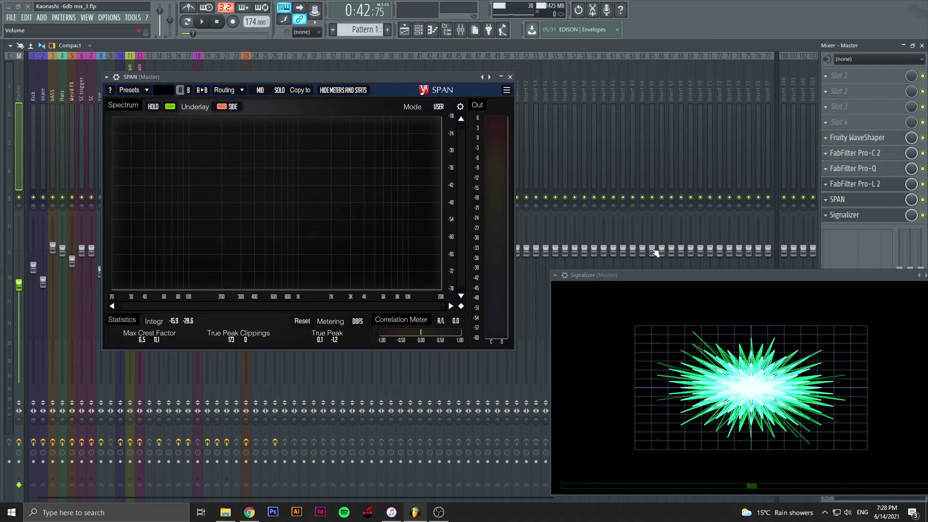
drag(692, 279, 653, 224)
drag(327, 77, 304, 79)
drag(609, 222, 599, 219)
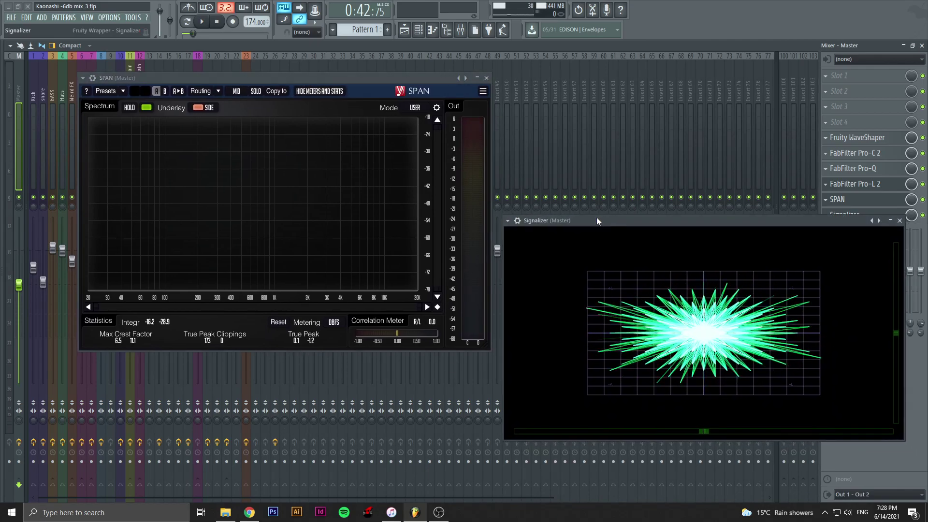
click(487, 78)
click(893, 221)
Step: Load FabFilter Pro-Q 3 into slot 3 of the snare track and place its window over the middle of the mixer
click(101, 79)
click(58, 84)
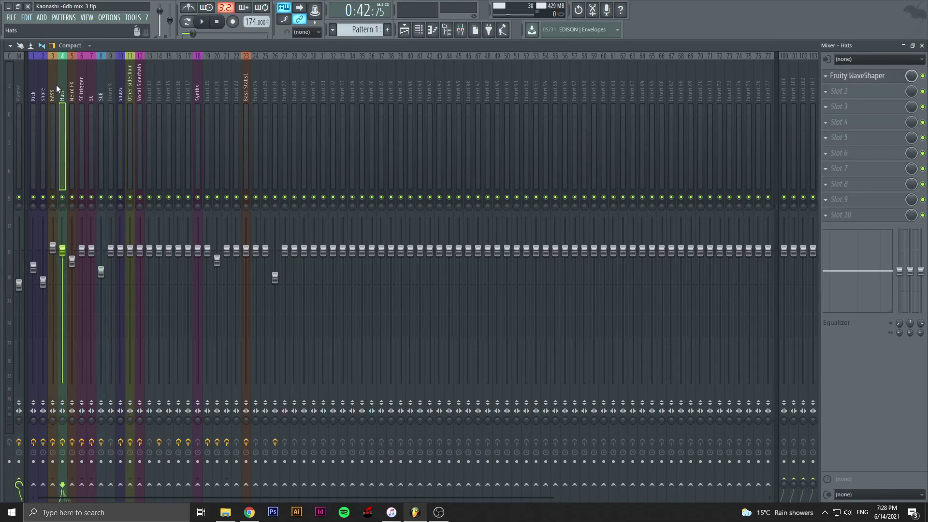
click(44, 85)
click(828, 108)
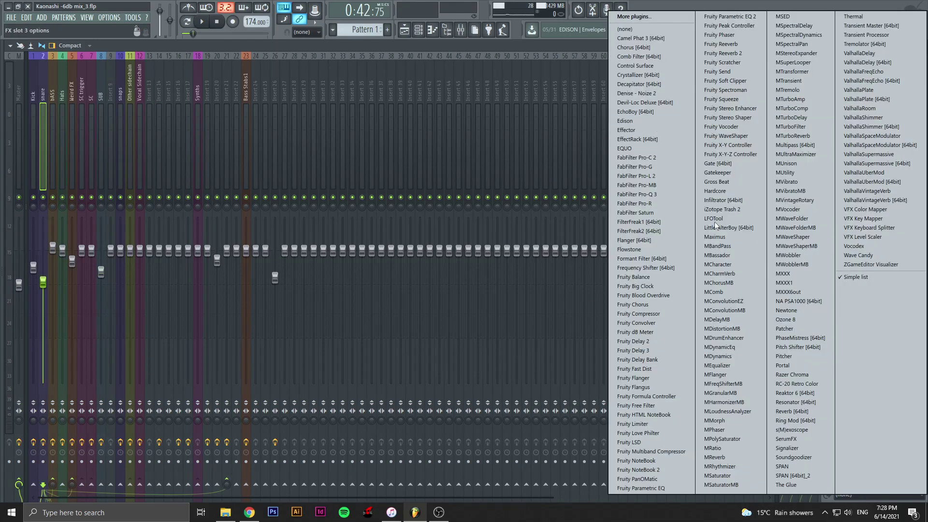
click(663, 193)
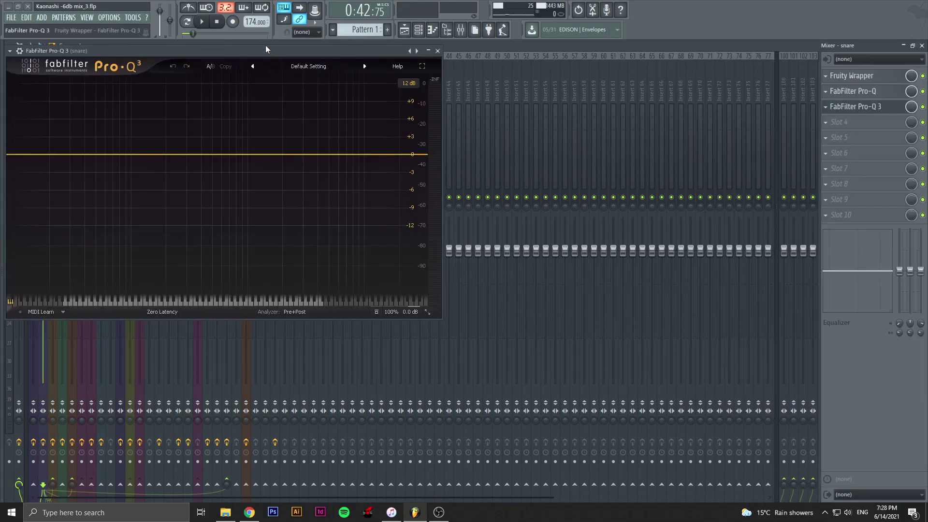
drag(265, 45, 448, 85)
Step: Add a Side-only bell band at about 9.4 kHz with about +0.16 dB gain, and bypass and close the snare's Pro-Q 3
drag(497, 191, 549, 161)
right_click(548, 161)
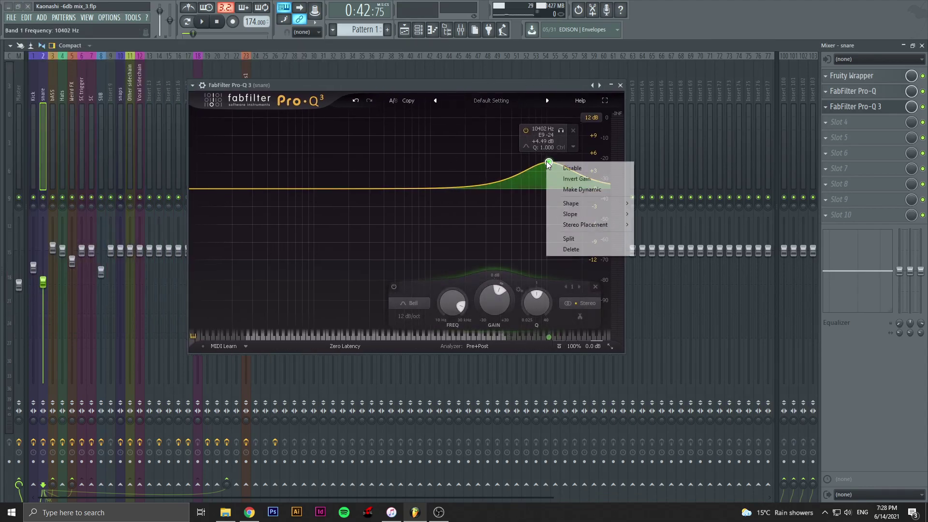
mouse_move(609, 224)
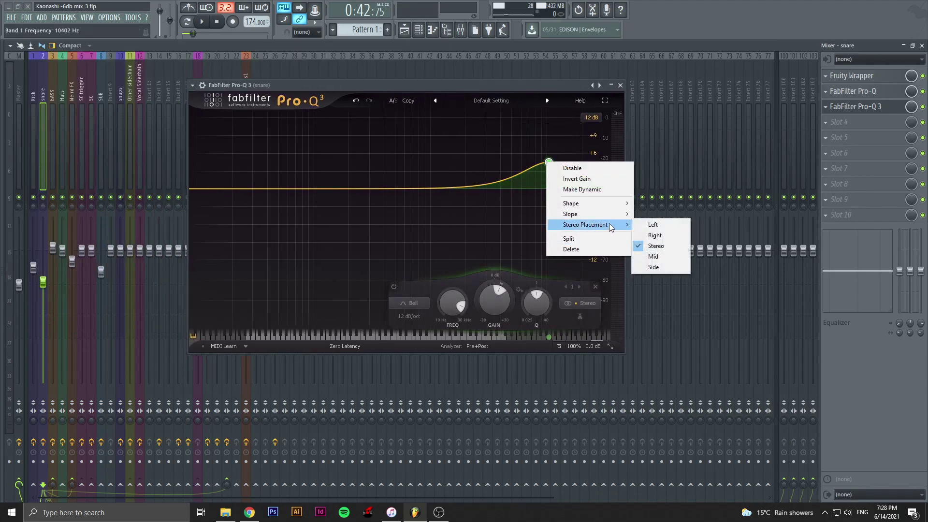
click(658, 267)
drag(548, 161, 543, 188)
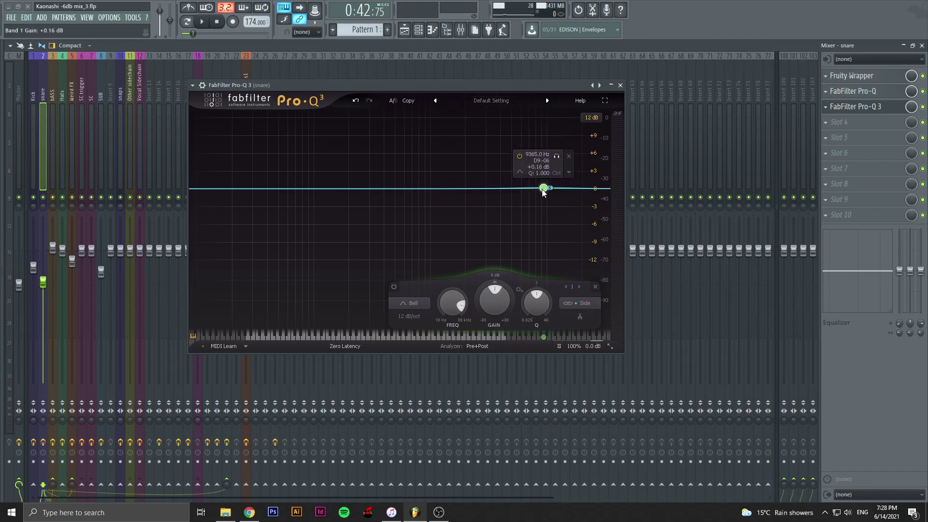
click(922, 107)
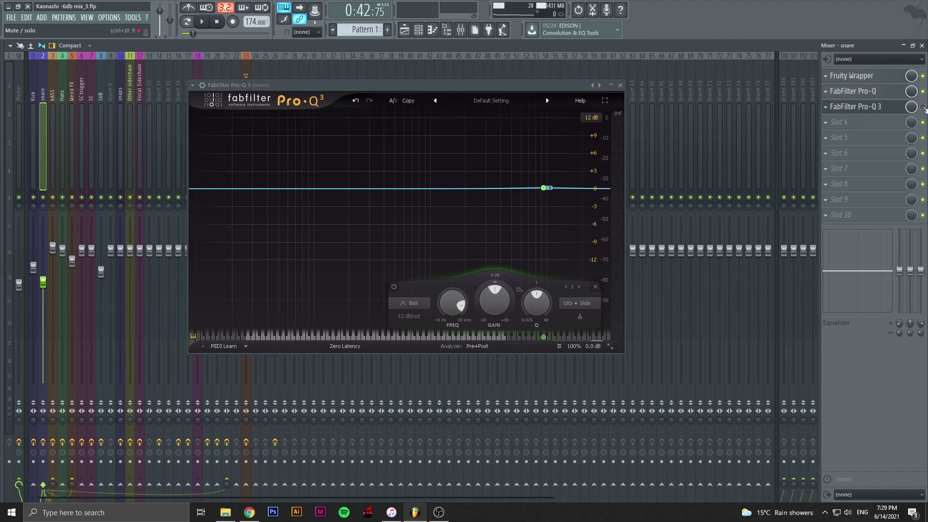
click(620, 85)
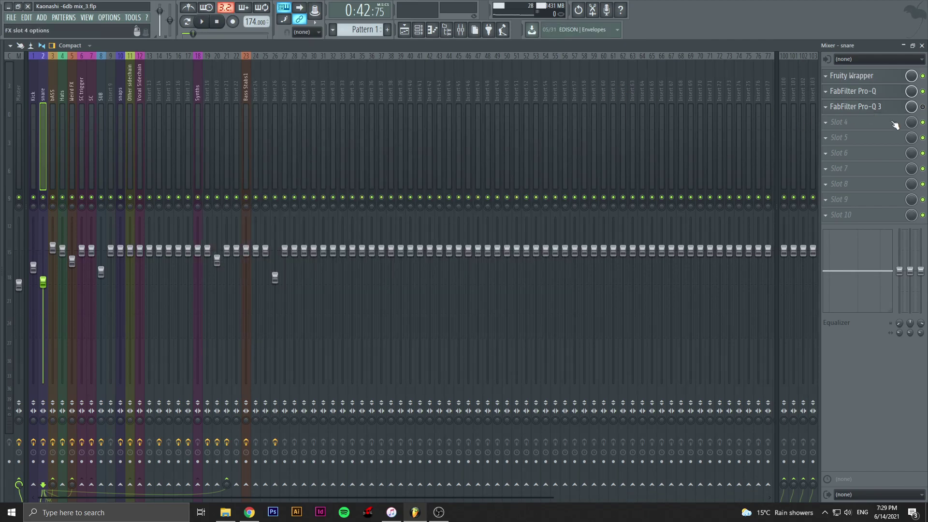
Step: Load MSED into slot 4 and SPAN into slot 5 of the snare track, with their windows side by side
click(827, 125)
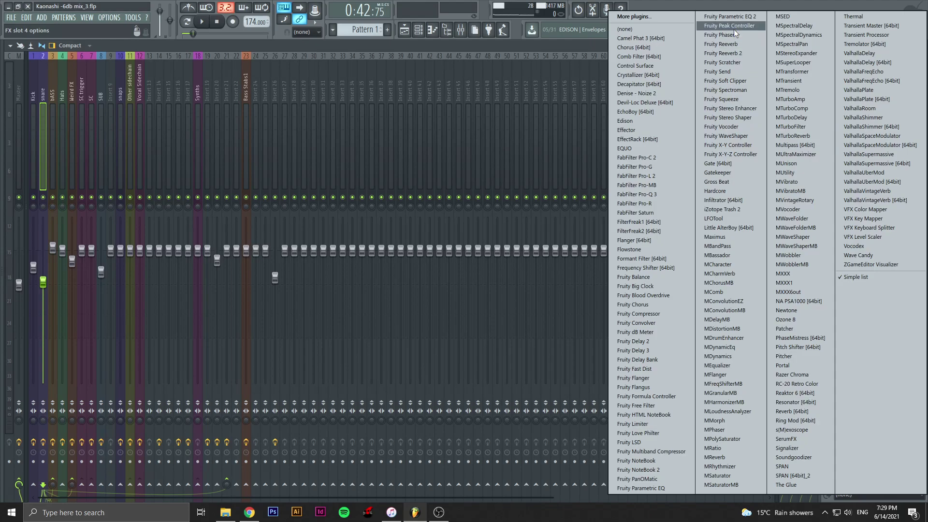
click(787, 16)
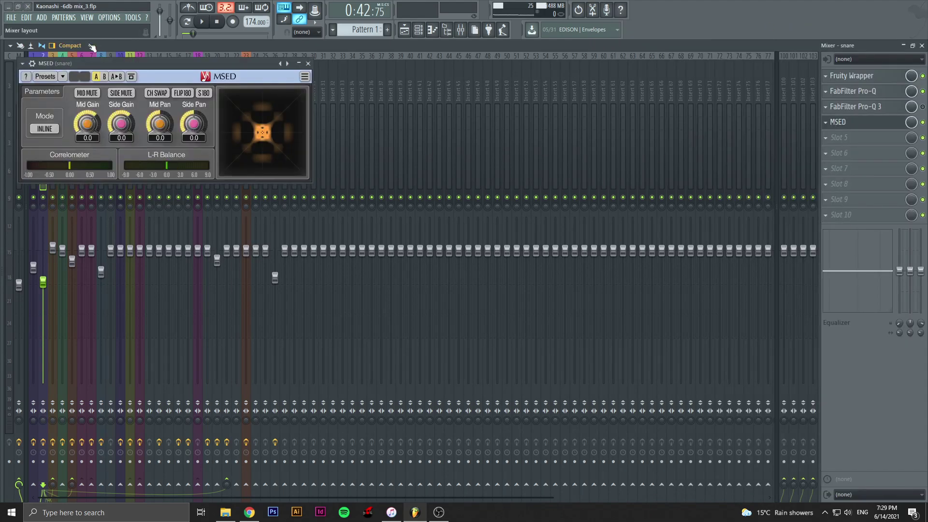
drag(154, 59, 515, 111)
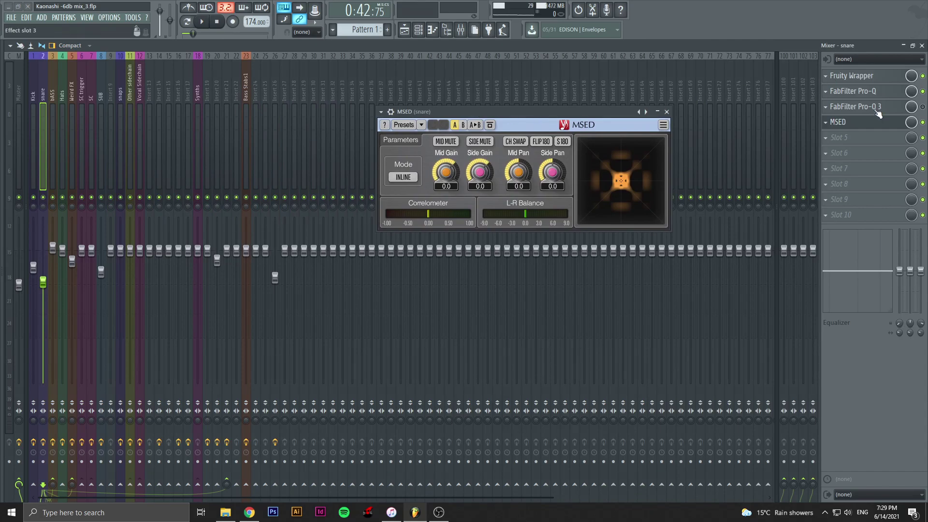
click(840, 138)
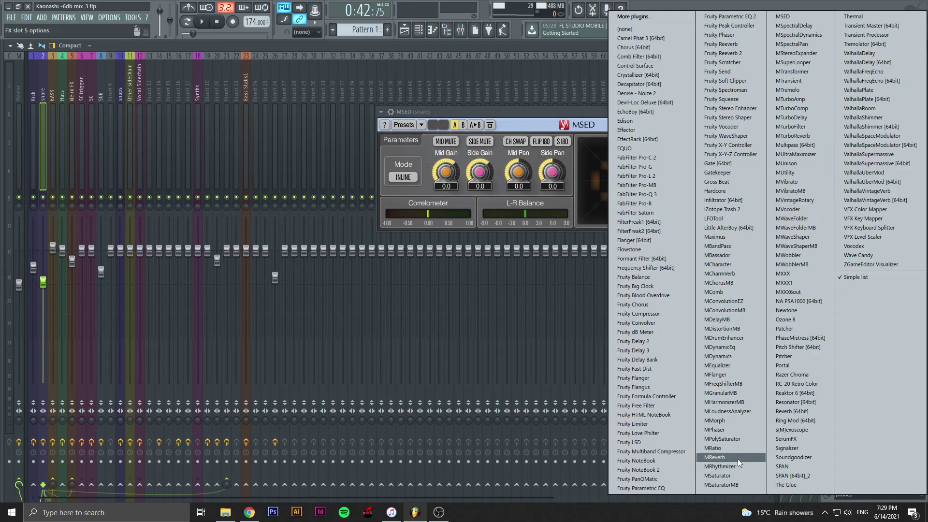
click(800, 466)
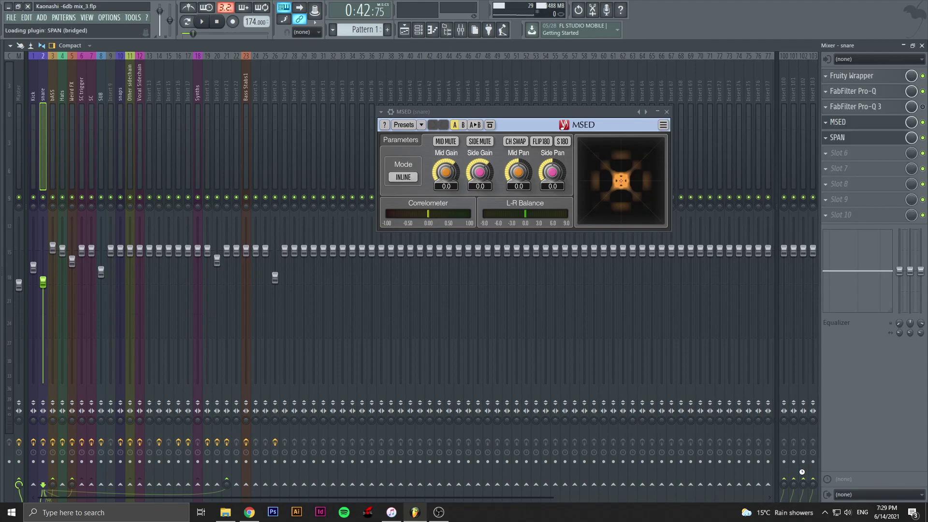
drag(501, 116, 670, 112)
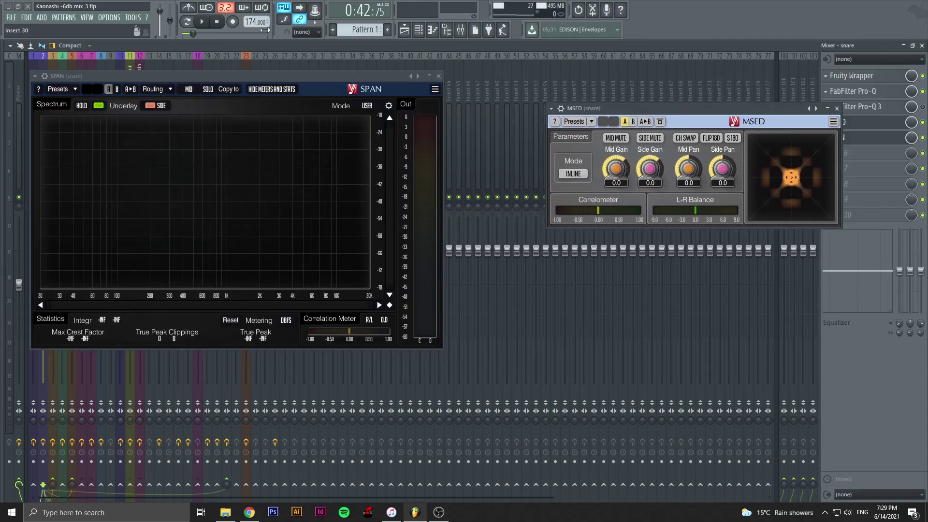
Step: Play the drop while watching the snare's mid and side levels in SPAN and MSED, stop playback, and close both plugins
key(space)
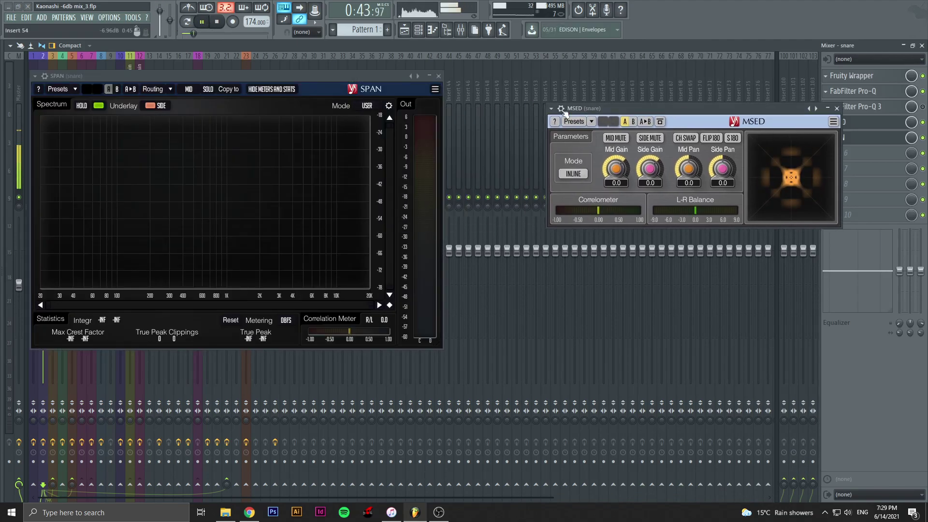
drag(666, 110, 636, 107)
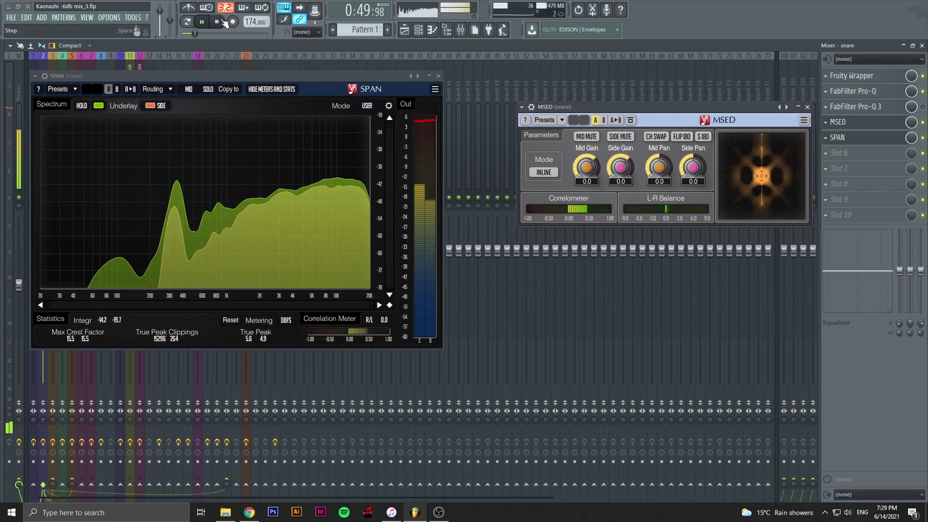
key(space)
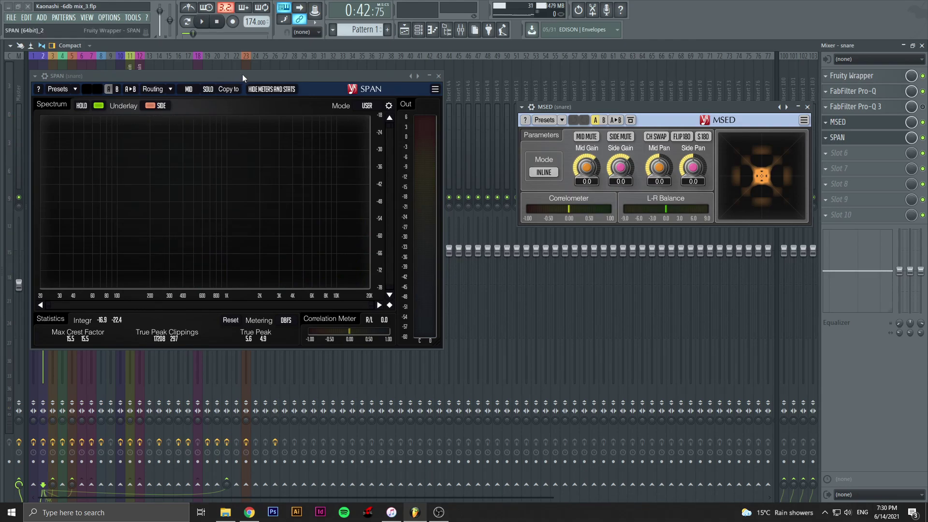
drag(242, 76, 295, 79)
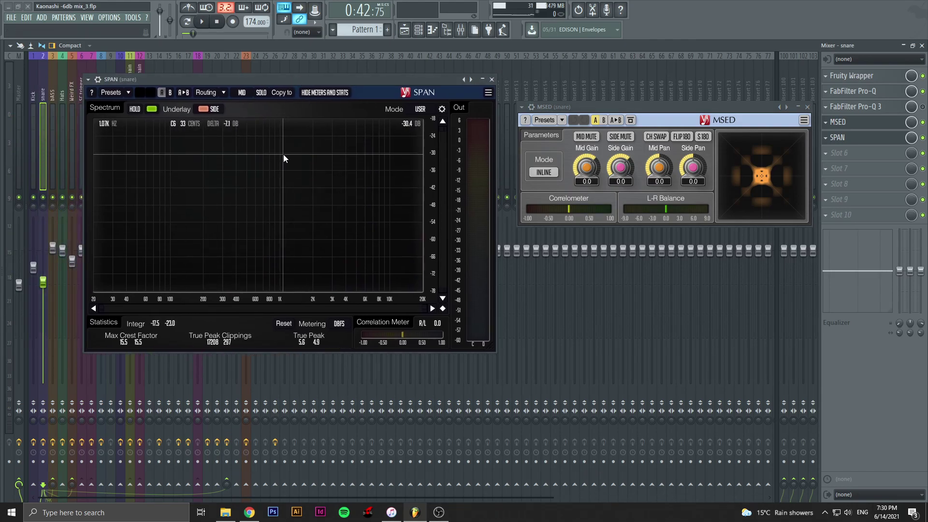
drag(296, 75, 304, 76)
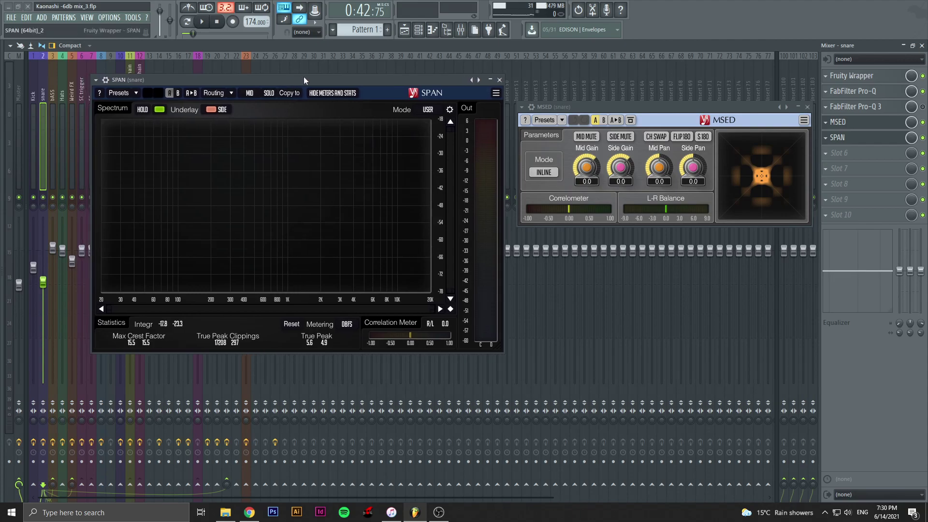
click(500, 80)
click(807, 106)
Step: Look through the effect chains of the kick, snare, bass, hats, Weird FX and SC trigger mixer tracks
click(71, 88)
click(42, 89)
click(56, 88)
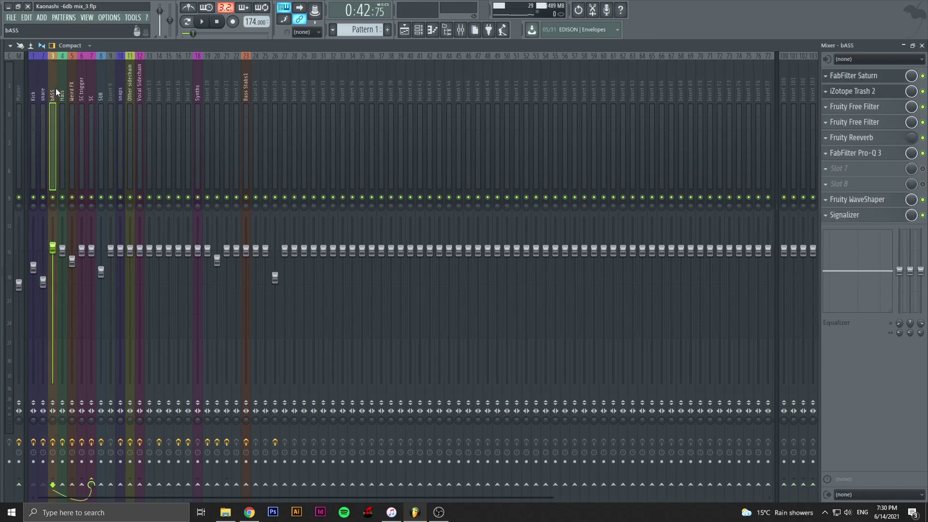
click(81, 88)
click(62, 88)
click(33, 93)
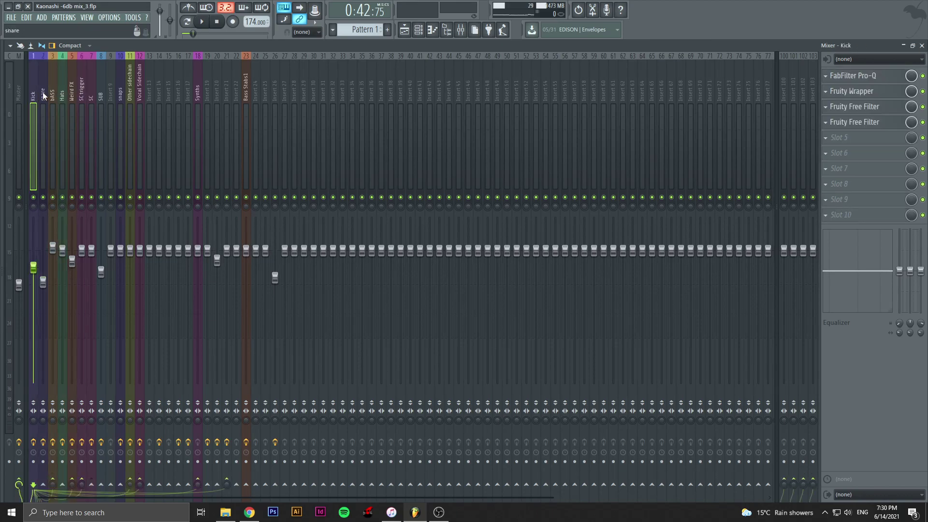
click(42, 92)
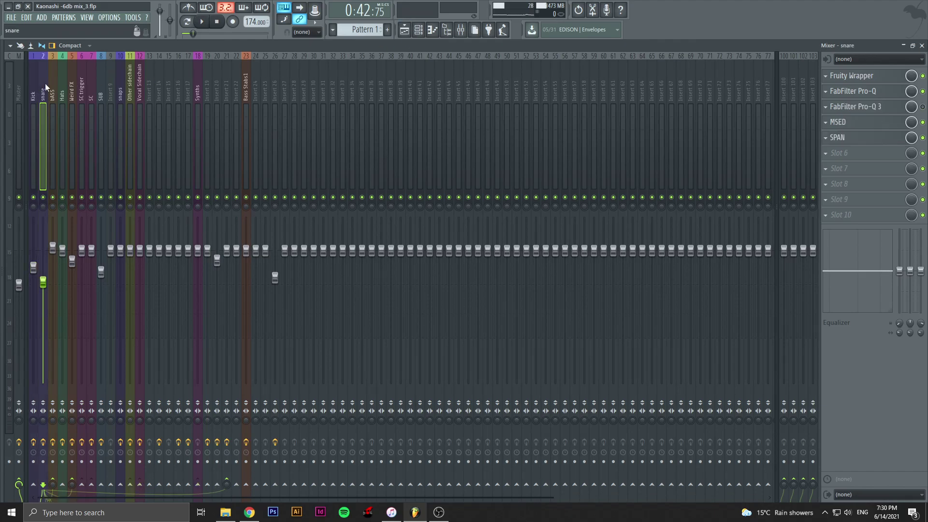
click(67, 77)
click(74, 76)
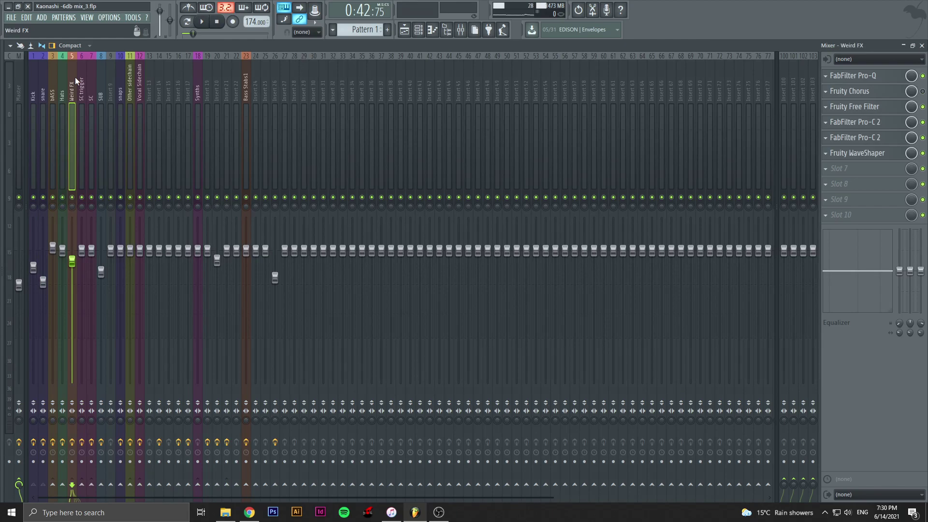
Step: Set the playback position to bar 30 in the playlist, just before the drop
click(404, 30)
click(350, 69)
click(307, 68)
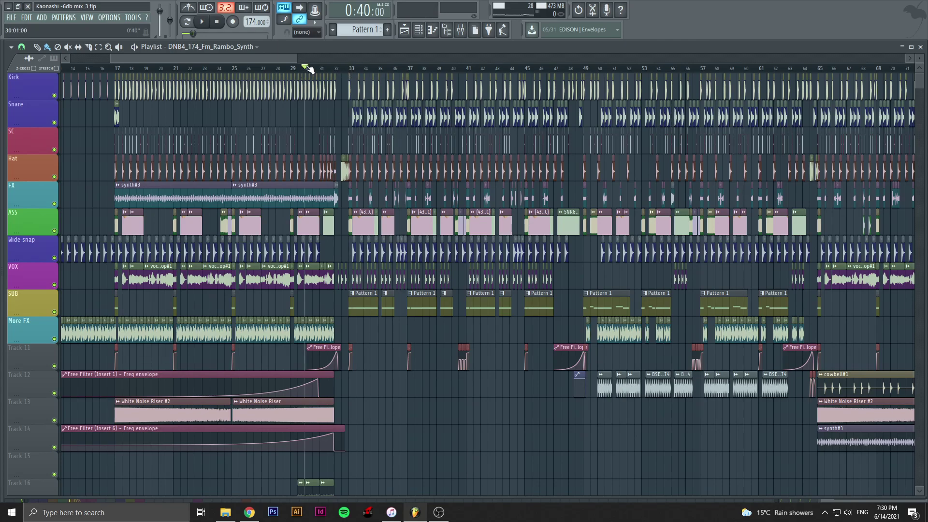
Step: Play into the drop while watching short-term loudness in the Master's FabFilter Pro-L 2, stop playback, and close the limiter
click(461, 30)
click(18, 92)
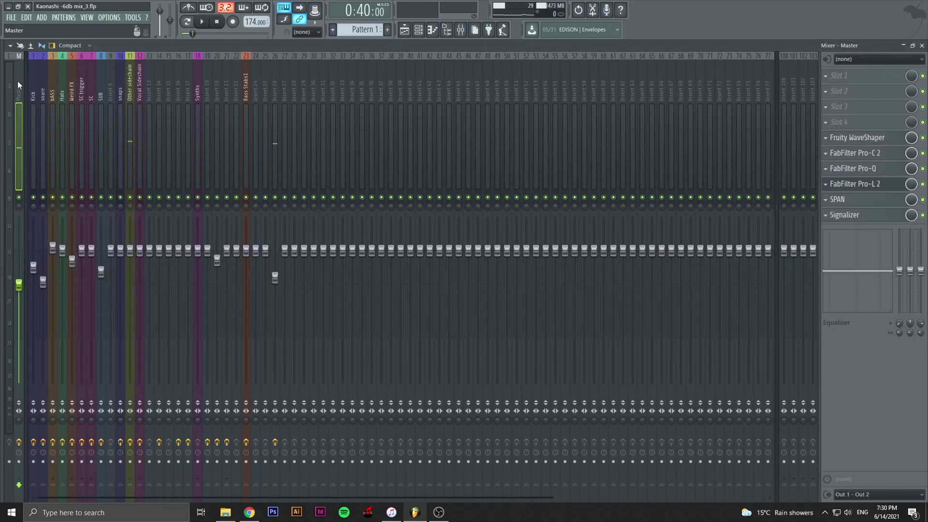
click(888, 188)
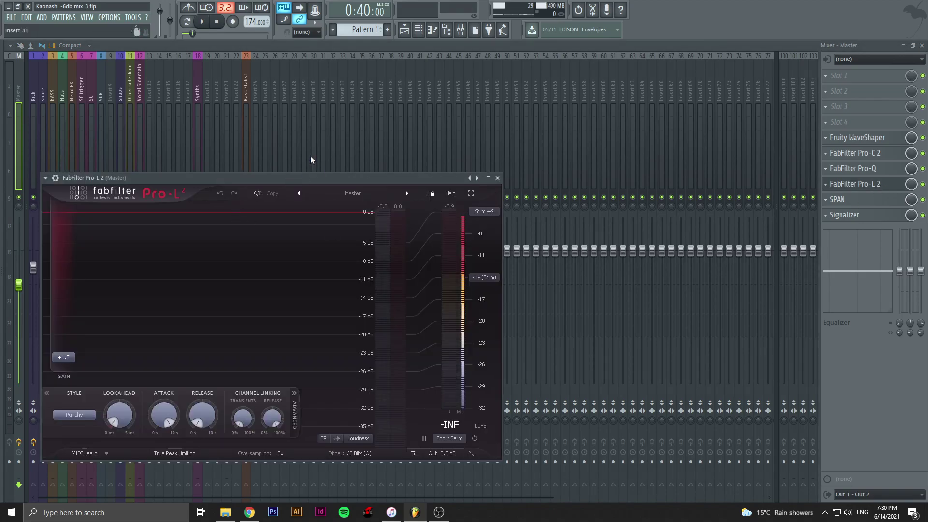
click(207, 26)
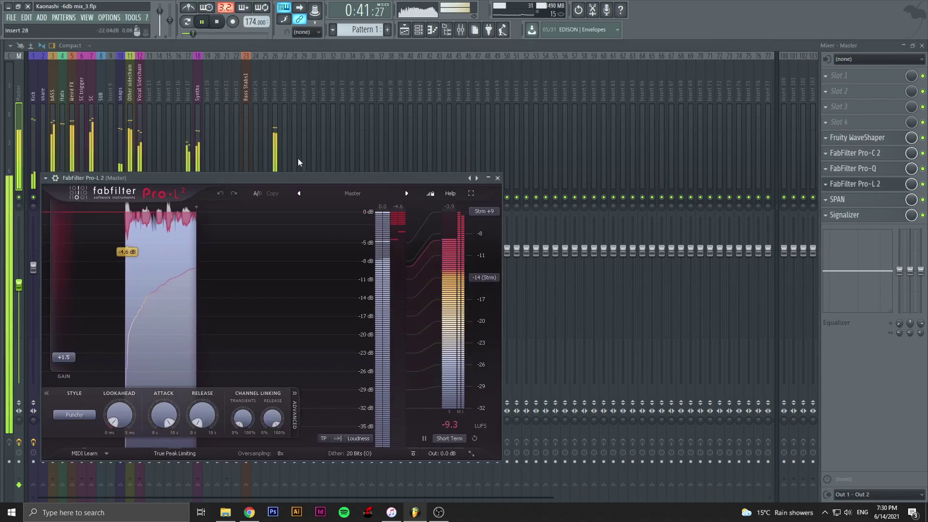
drag(323, 178, 457, 144)
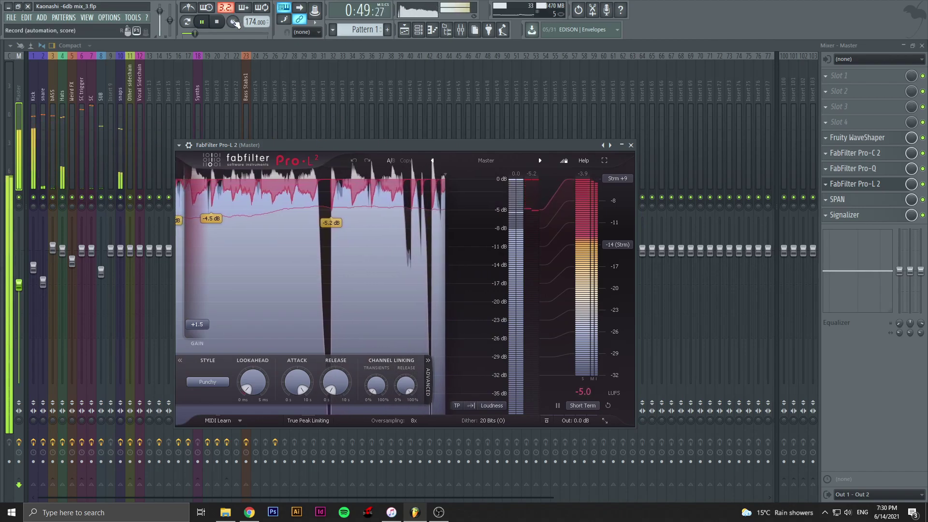
click(218, 22)
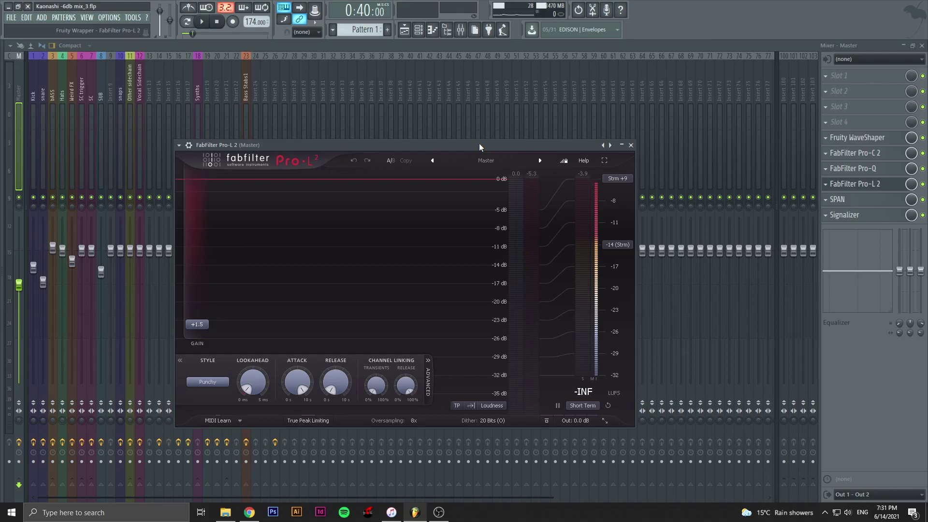
click(630, 145)
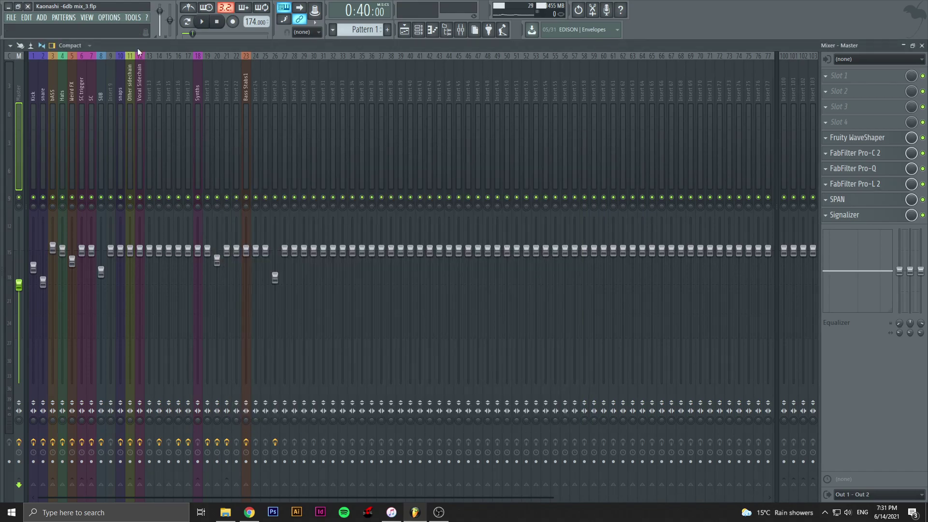
Step: Replace Signalizer in slot 10 of the bass mixer track with SPAN [64bit]_2
click(109, 79)
click(92, 85)
click(54, 92)
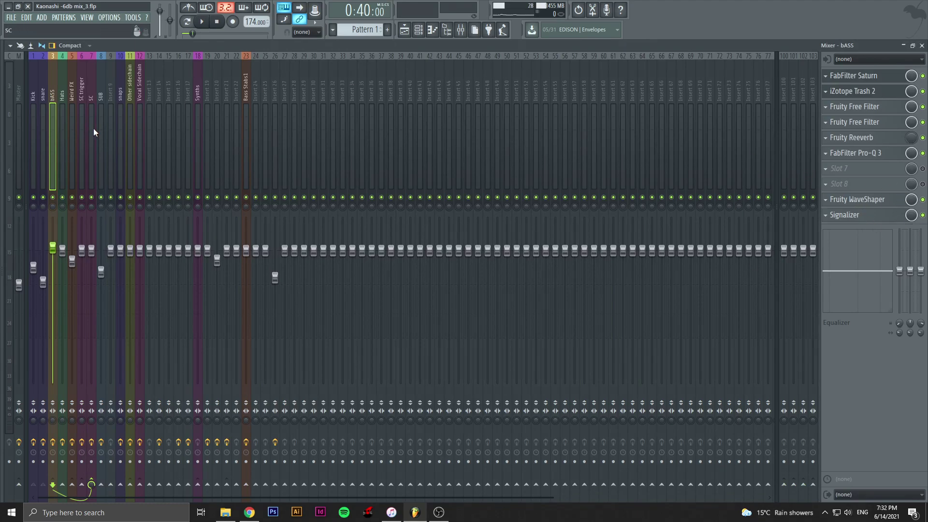
click(404, 30)
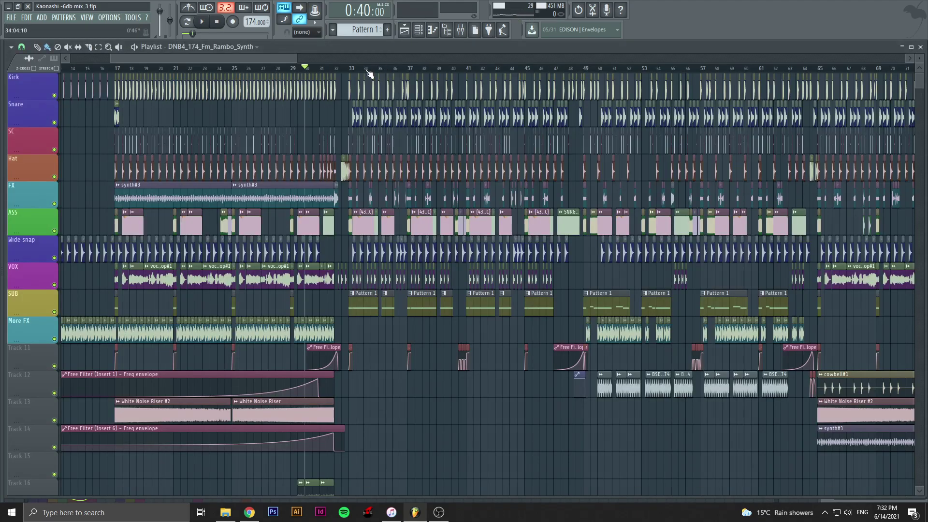
click(420, 30)
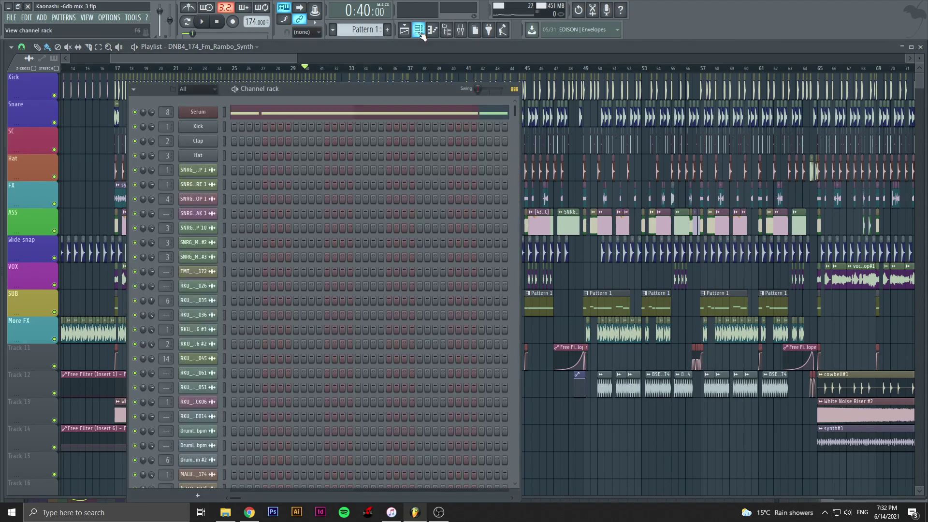
click(461, 30)
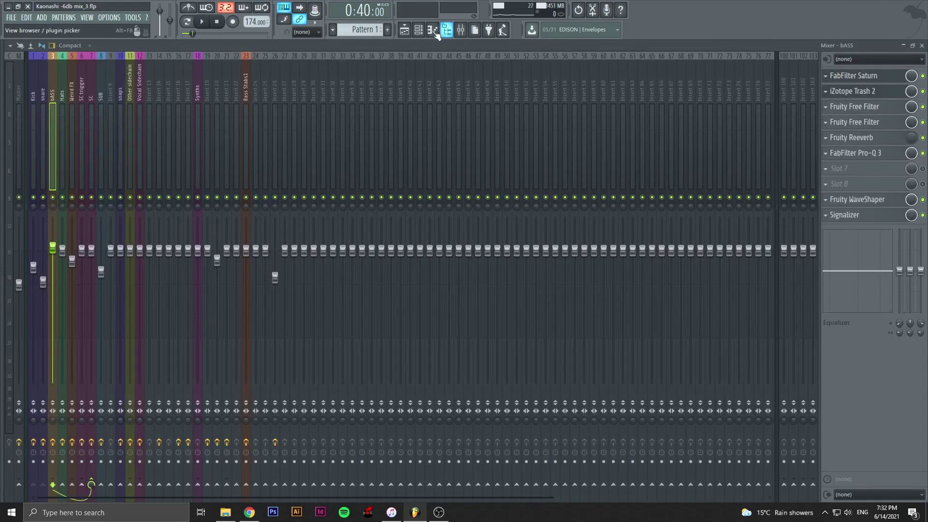
click(831, 213)
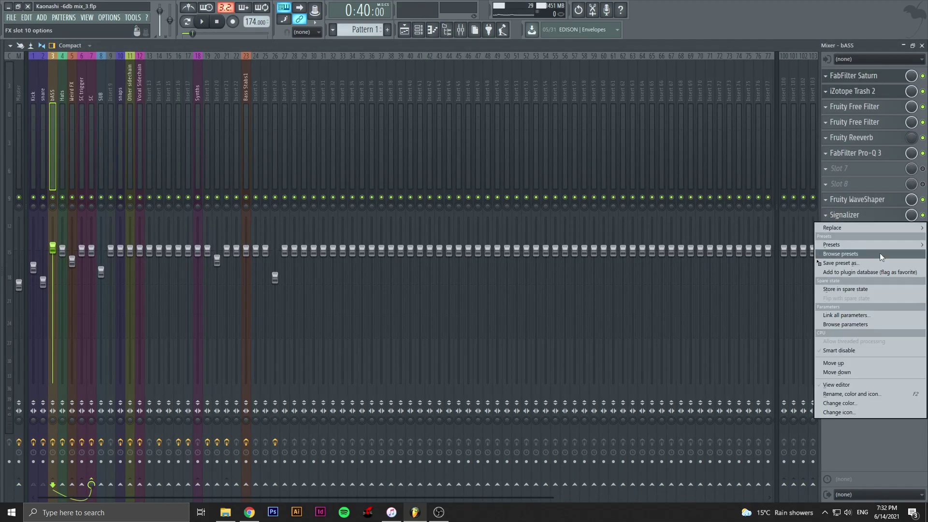
mouse_move(857, 227)
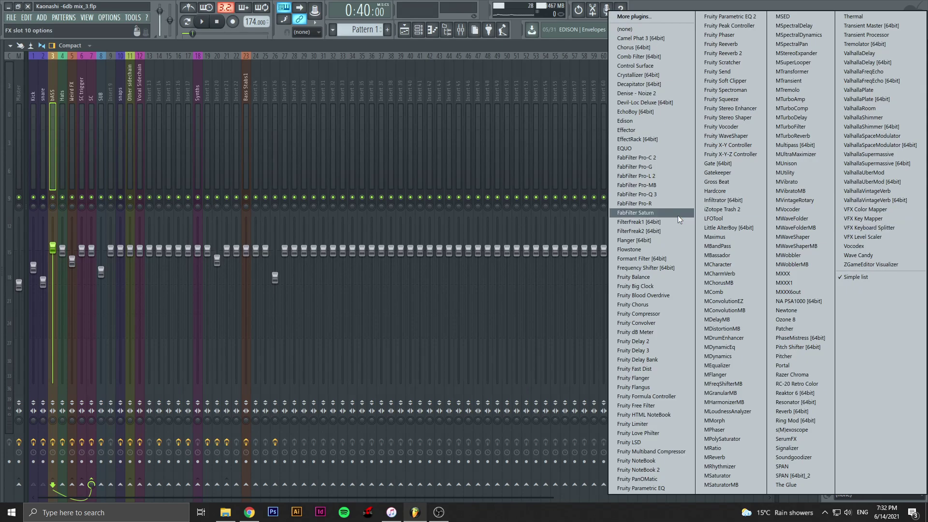
click(810, 473)
Step: Play into the drop over the playlist while watching the bass's mid and side levels in SPAN, stop playback, and close the plugin
key(space)
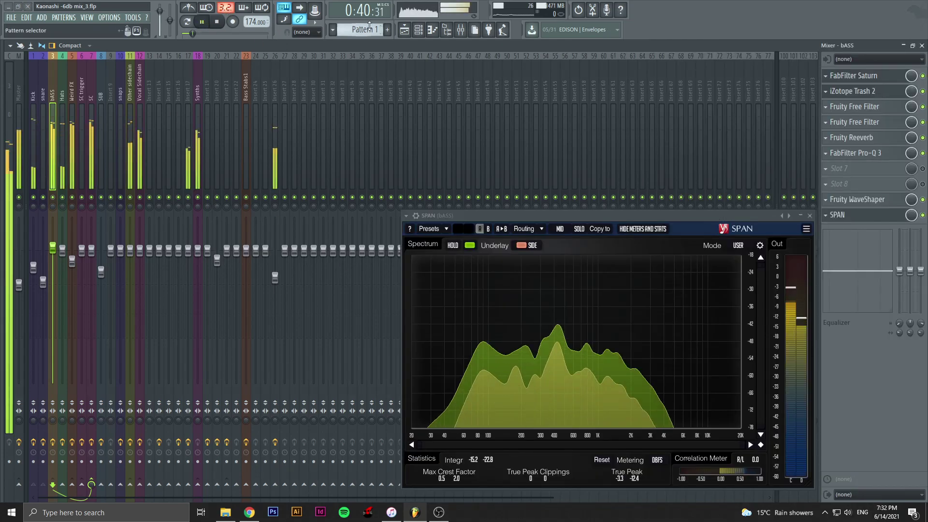
click(404, 30)
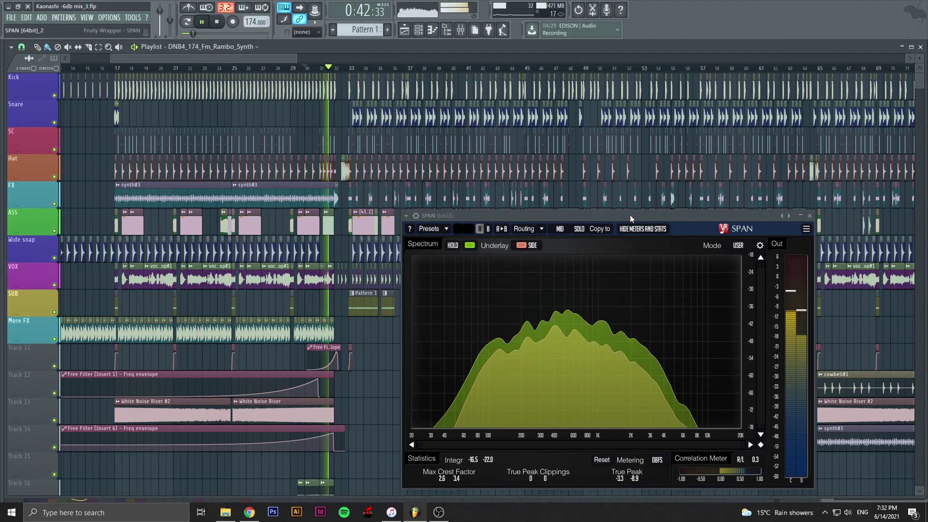
drag(630, 215, 721, 184)
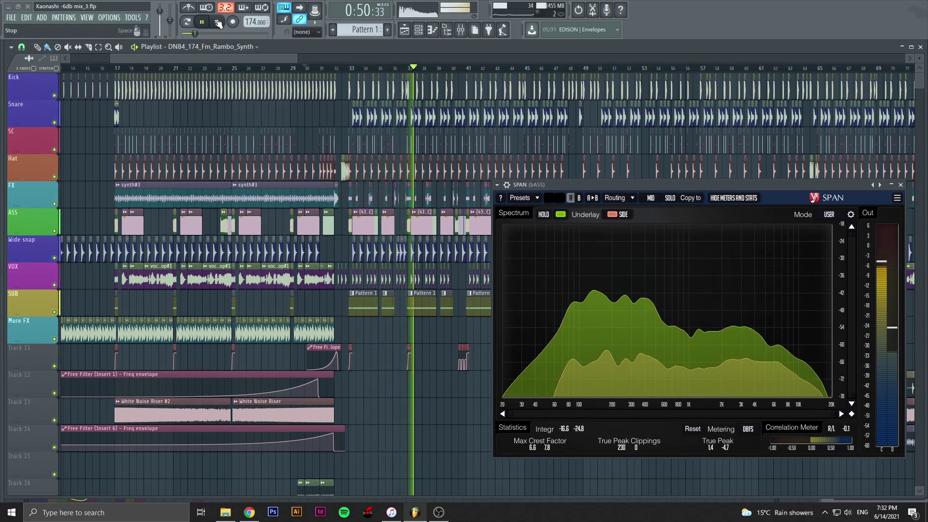
click(217, 23)
drag(709, 184, 432, 162)
click(626, 165)
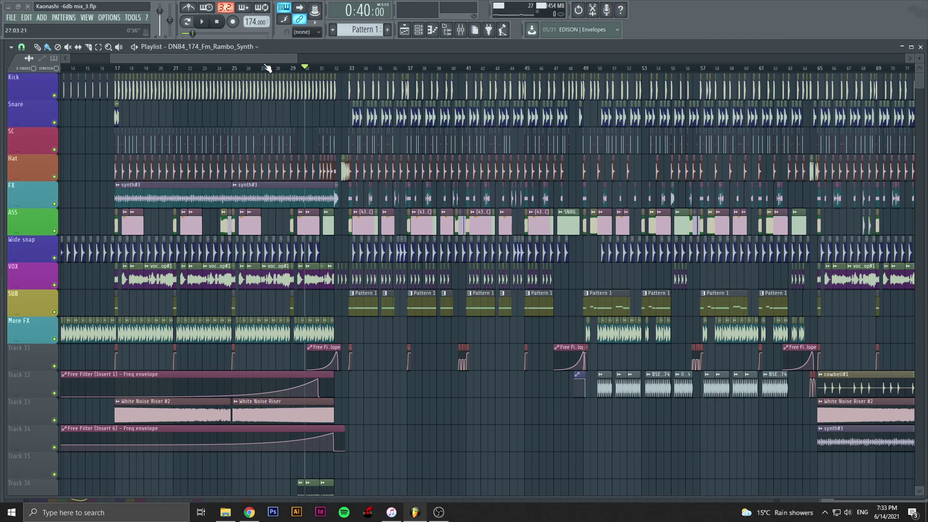
Step: Look over the whole arrangement in the playlist, examining both drops, the breakdown between them, and the lower automation tracks
drag(269, 59, 758, 97)
scroll(652, 187, down, 5)
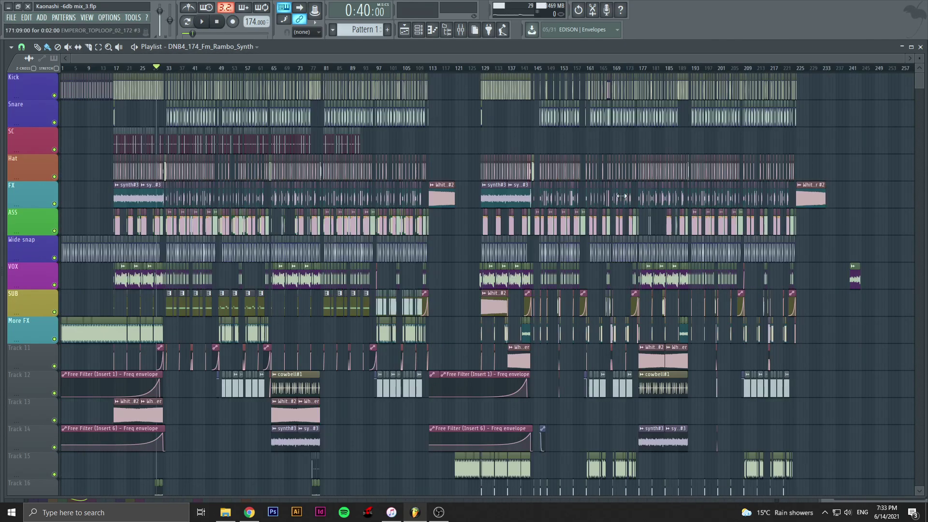
scroll(428, 158, down, 5)
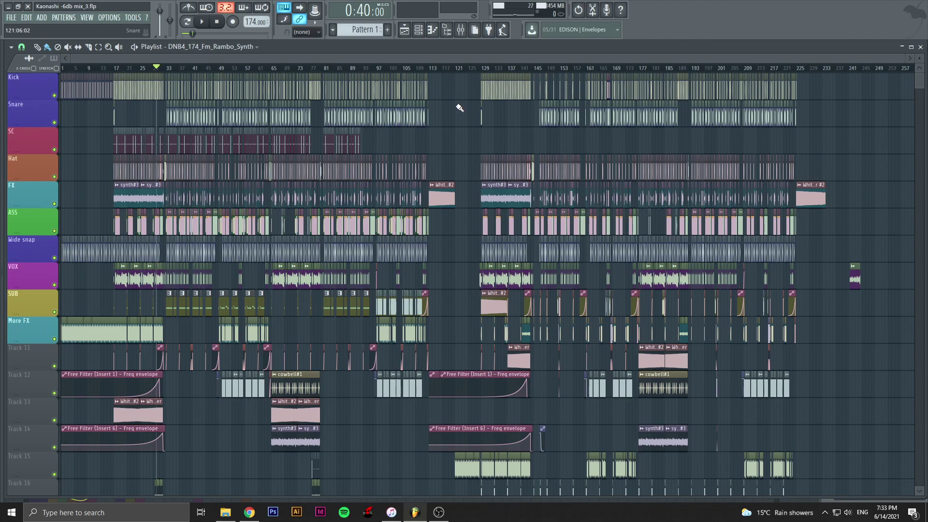
scroll(457, 116, up, 5)
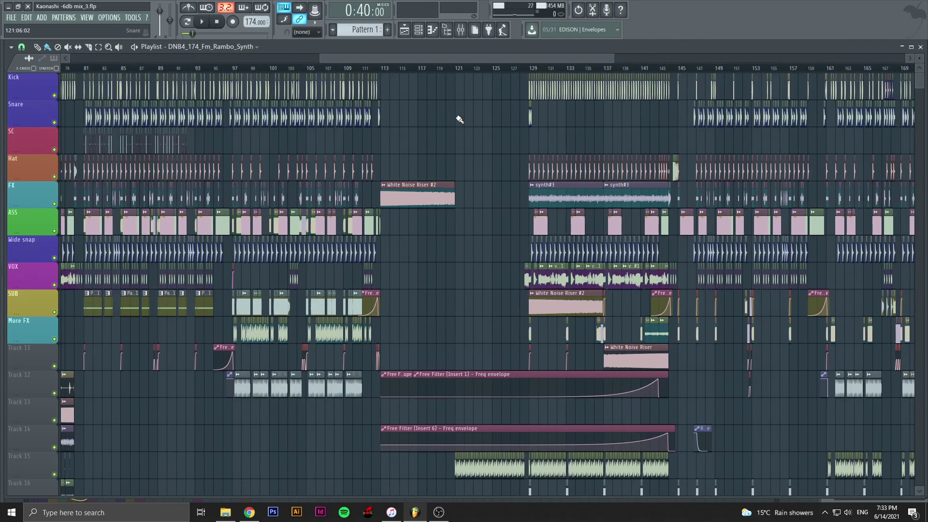
scroll(457, 116, down, 5)
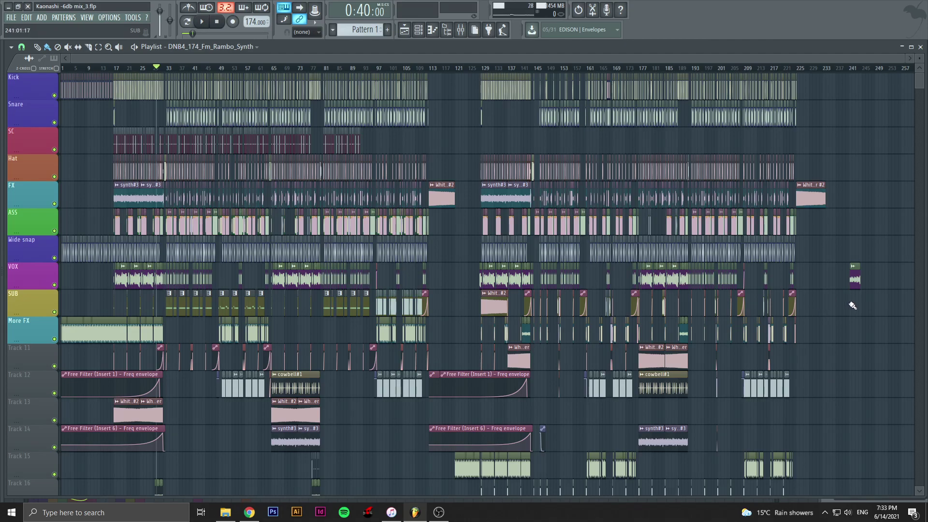
scroll(852, 304, up, 3)
scroll(853, 307, down, 3)
scroll(464, 299, down, 2)
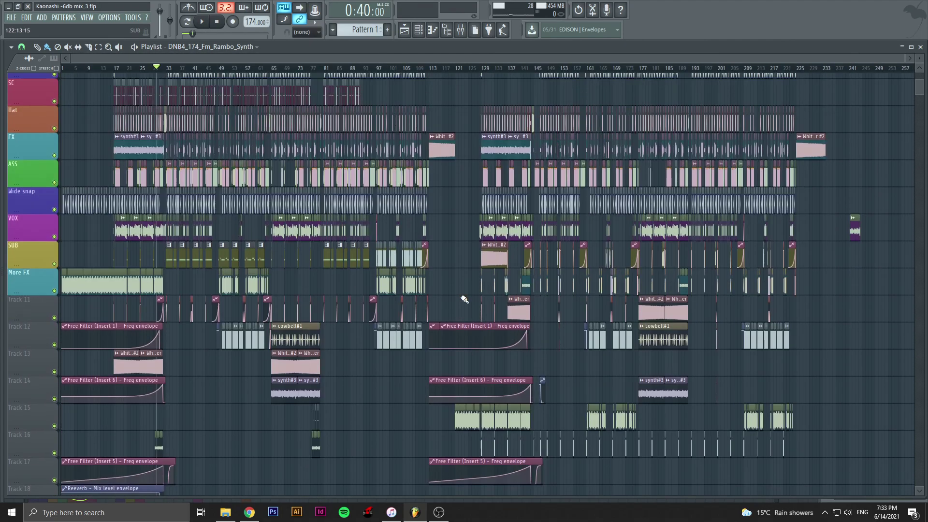
scroll(464, 299, up, 1)
scroll(416, 262, up, 2)
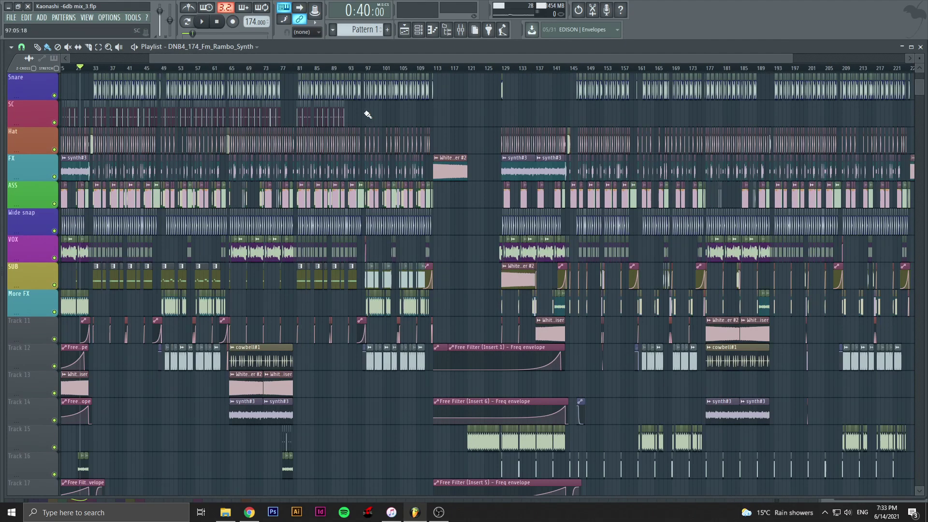
drag(364, 56, 140, 60)
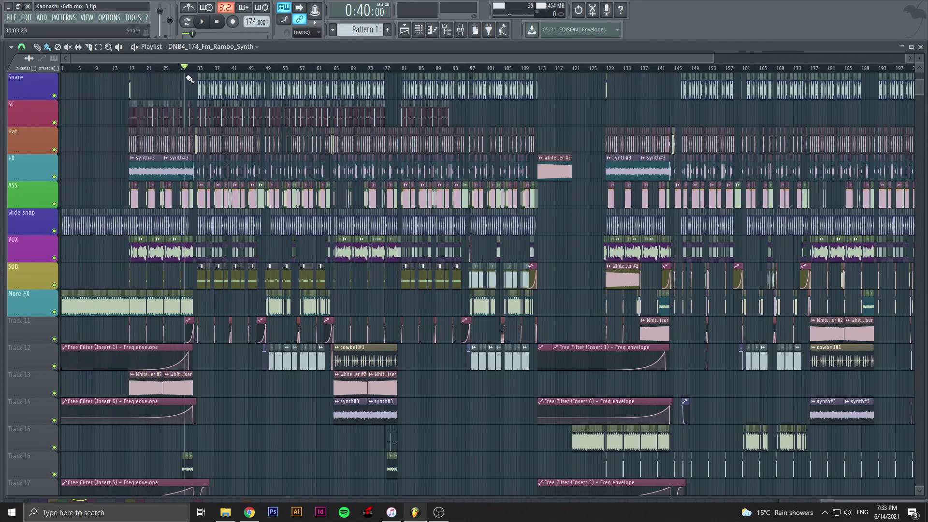